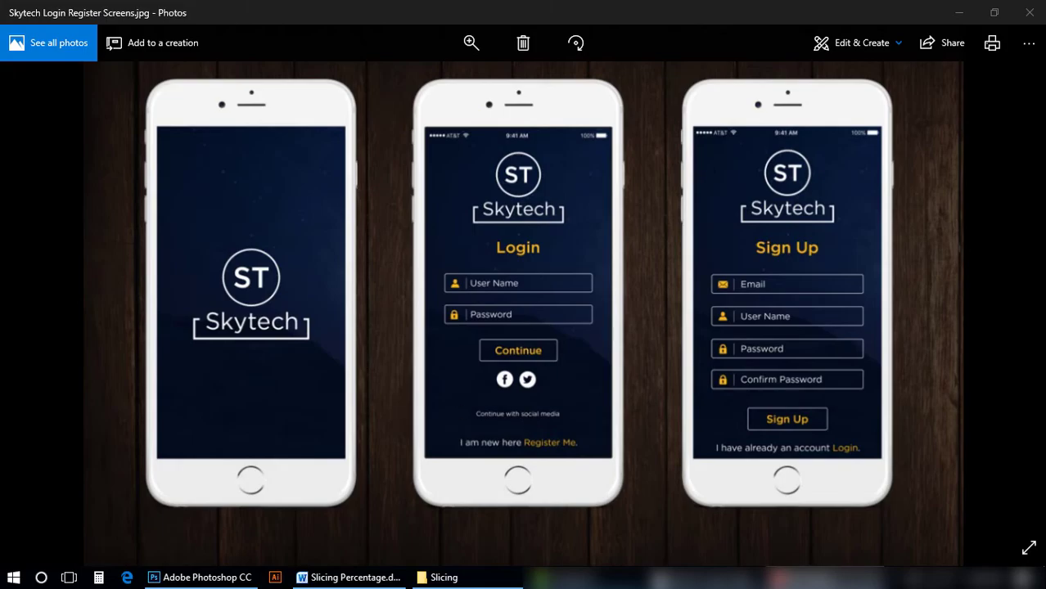
- Close the Photos preview of the Skytech login and register screens to return to the Slicing folder
key("alt+F4")
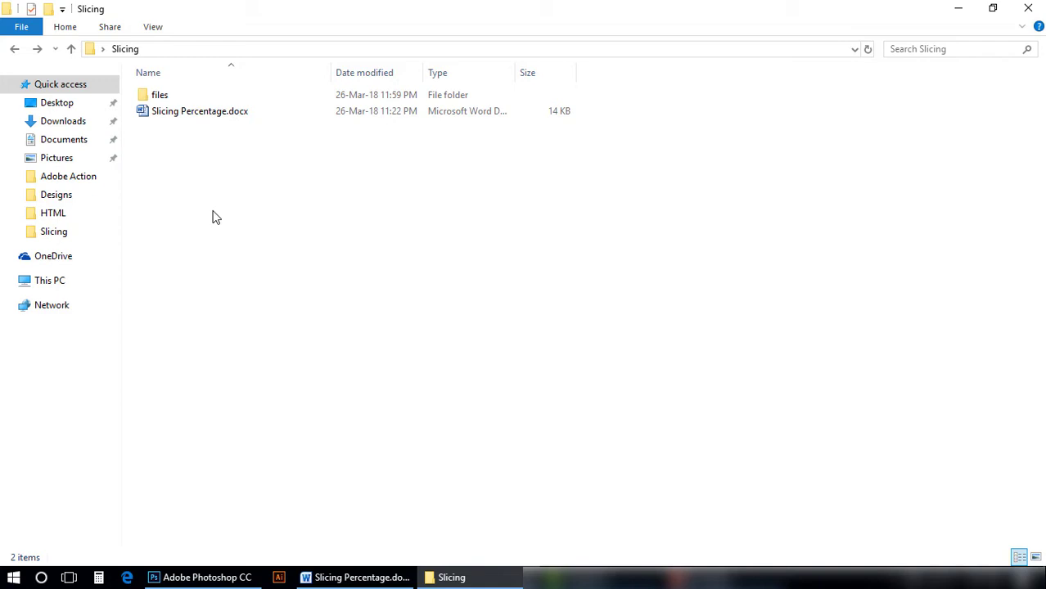
- Create new iPhone and Android folders in Slicing, then open the iPhone folder
key("ctrl+shift+n")
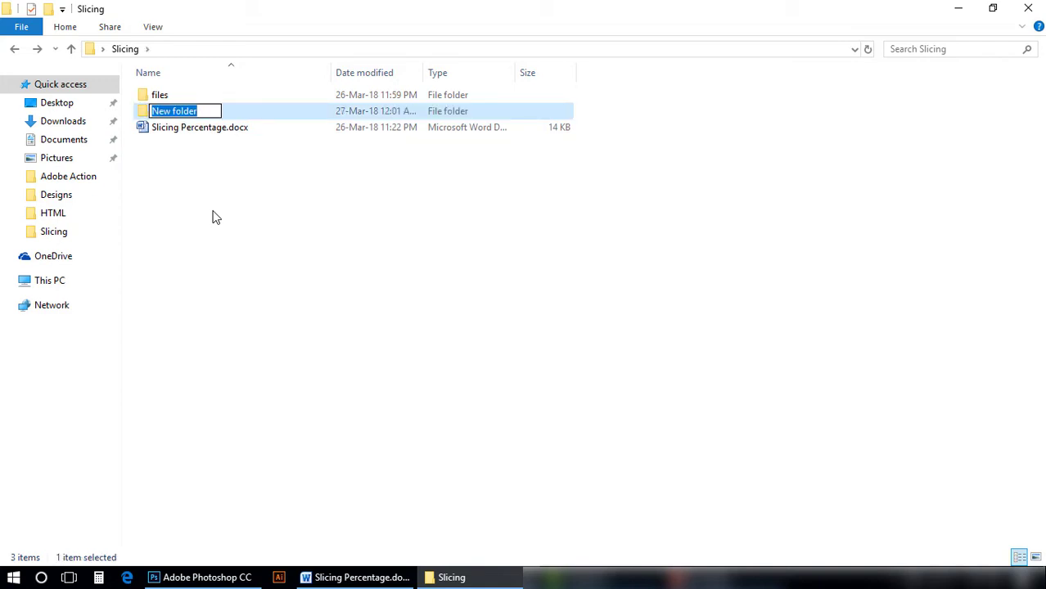
type("iPhone")
key("Return")
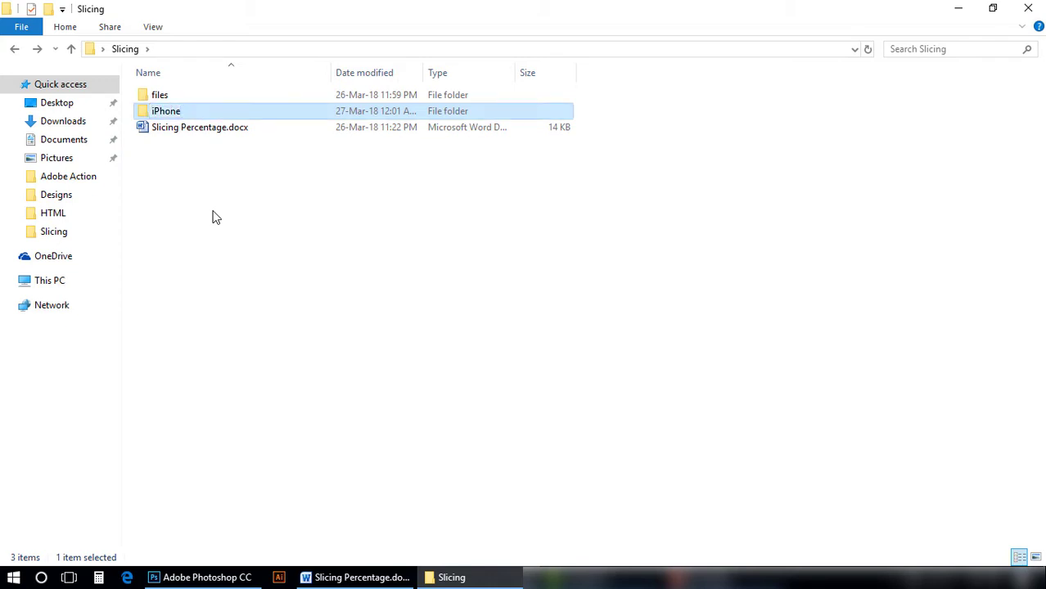
key("ctrl+shift+n")
type("Android")
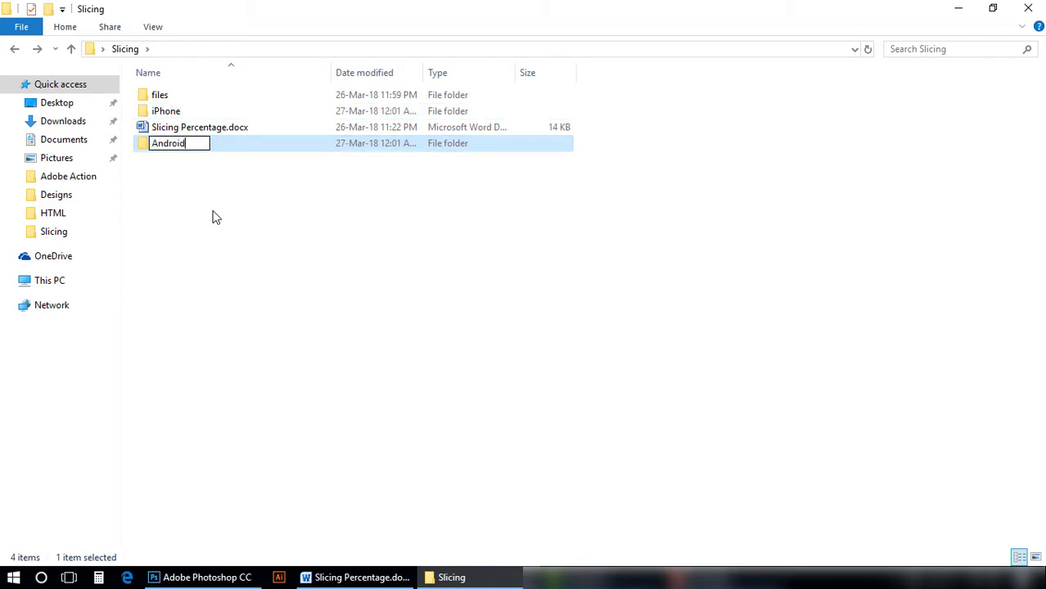
key("Return")
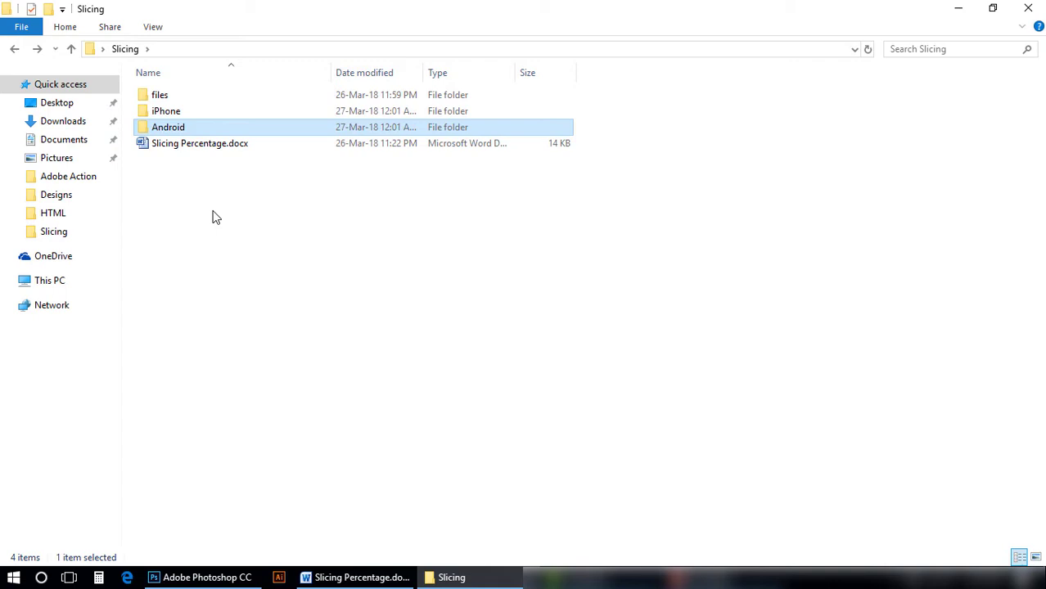
double_click(187, 111)
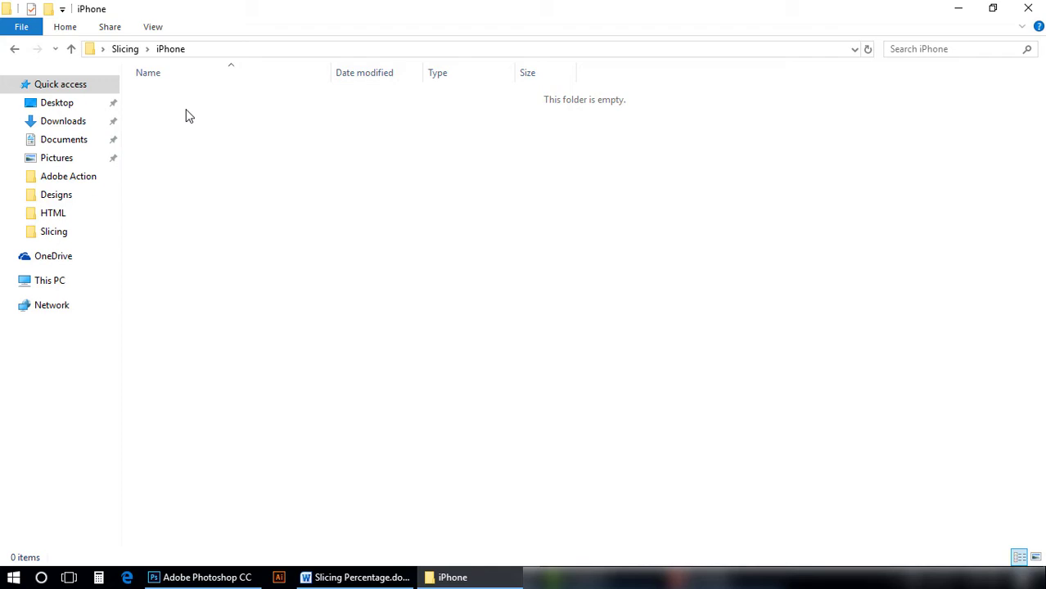
- Create the 3x, 2x, 1x and 4s subfolders inside the iPhone folder
key("ctrl+shift+n")
type("3x")
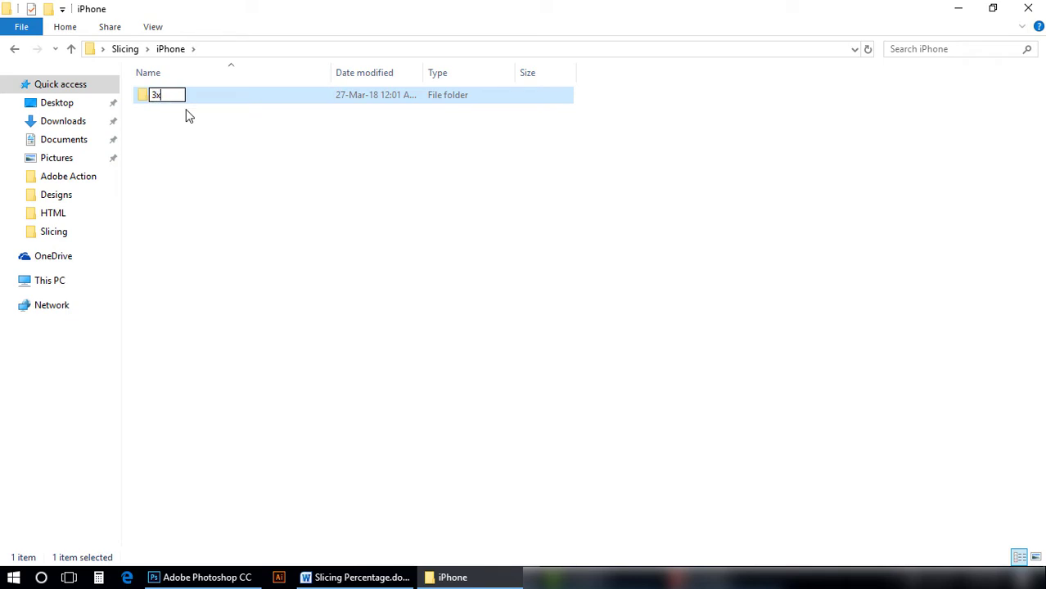
key("Return")
key("ctrl+shift+n")
type("2x")
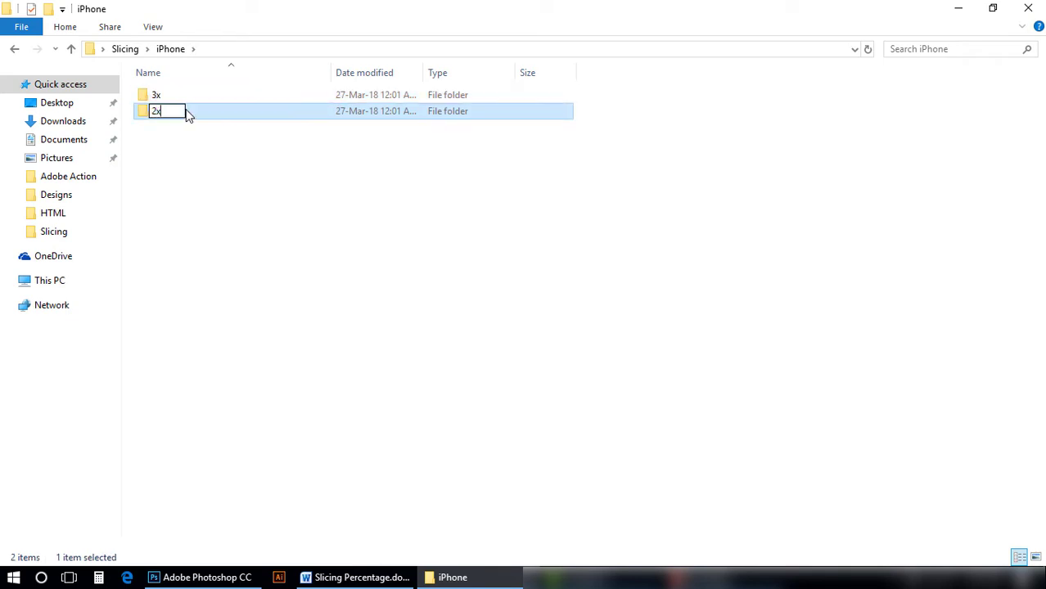
key("Return")
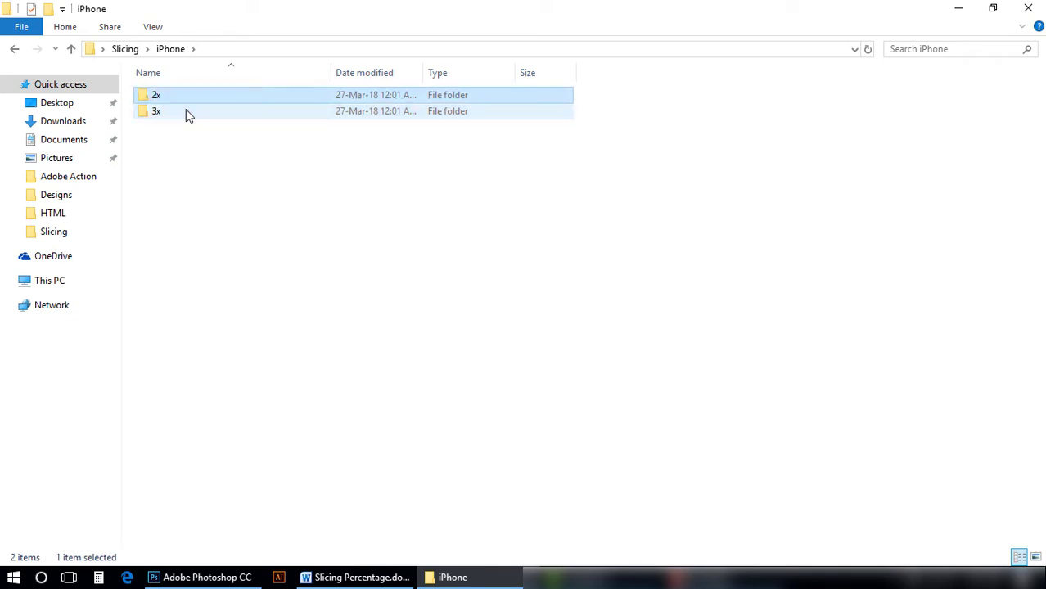
key("ctrl+shift+n")
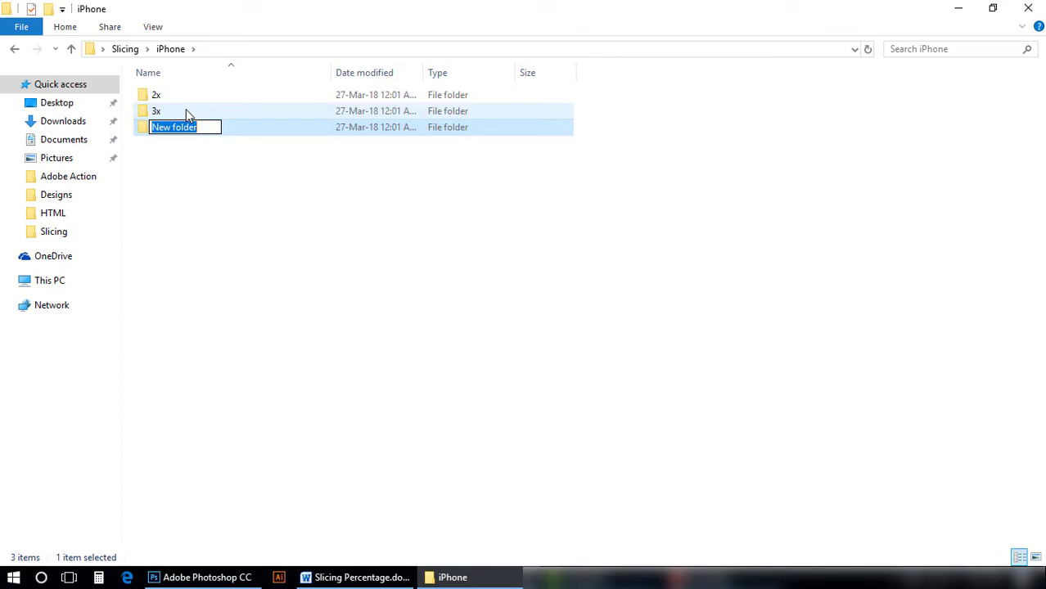
type("1x")
key("Return")
key("ctrl+shift+n")
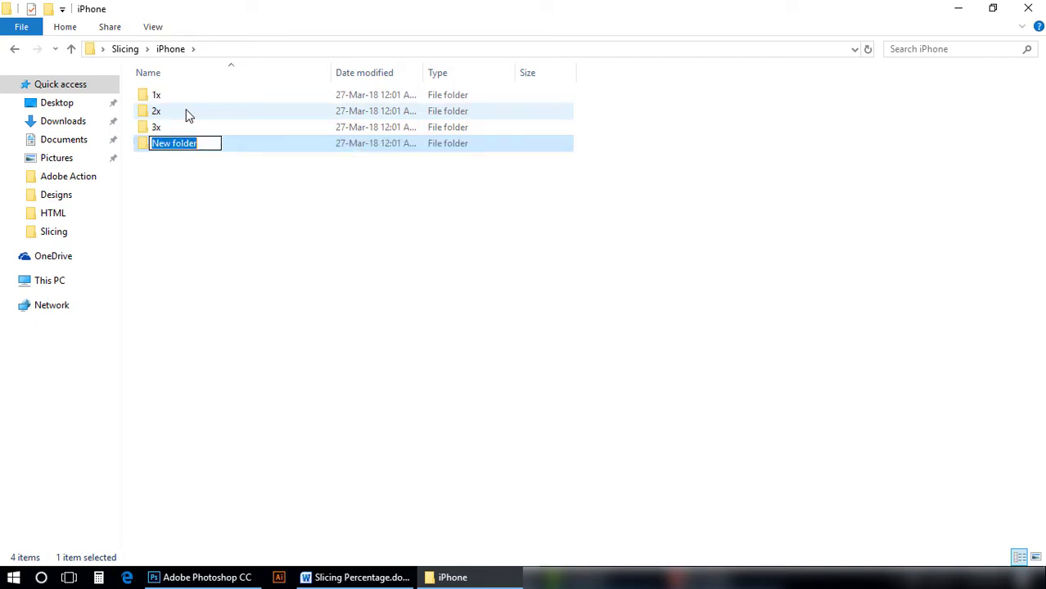
type("4")
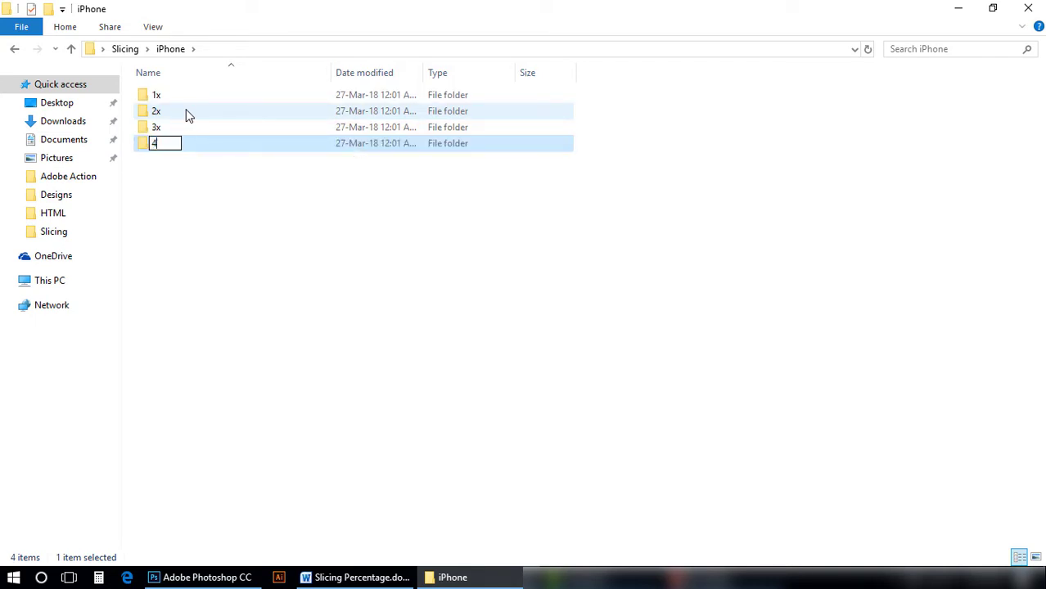
type("s")
key("Return")
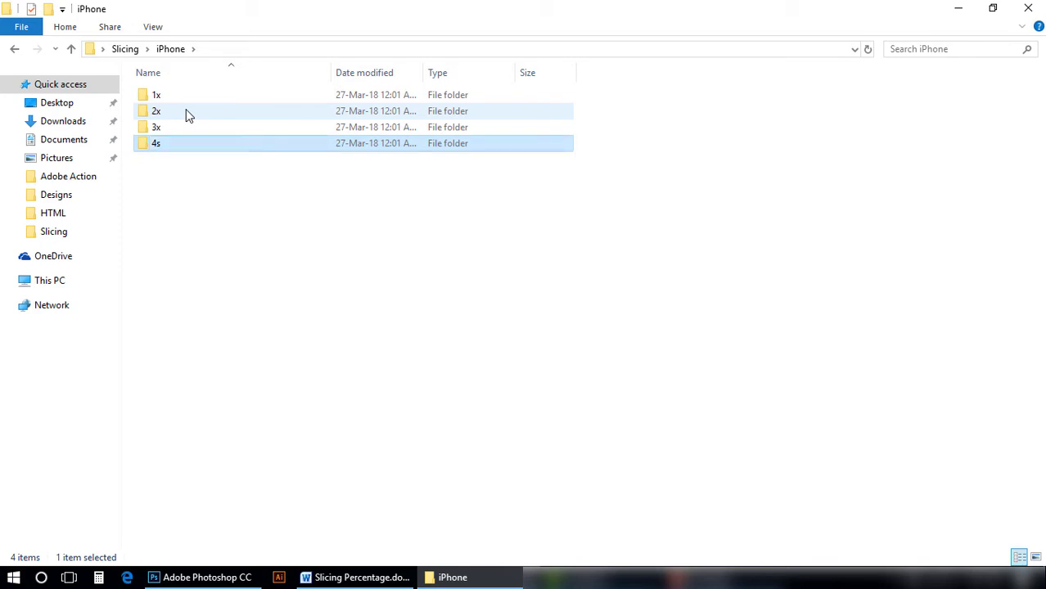
- Open the Android folder from Slicing and create the XXXHDPI and XXHDPI subfolders
left_click(136, 49)
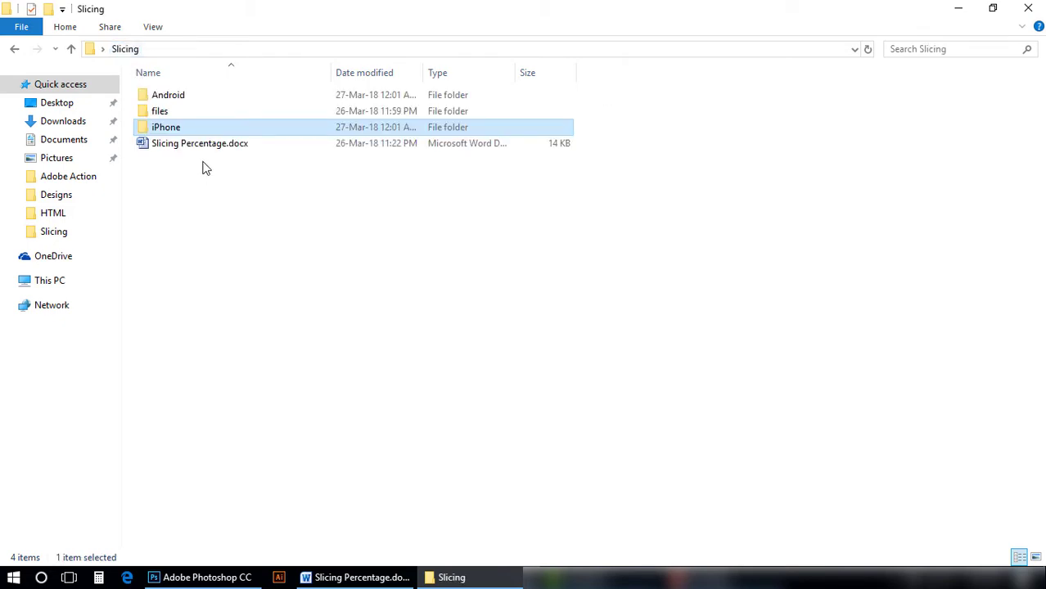
left_click(186, 97)
double_click(185, 97)
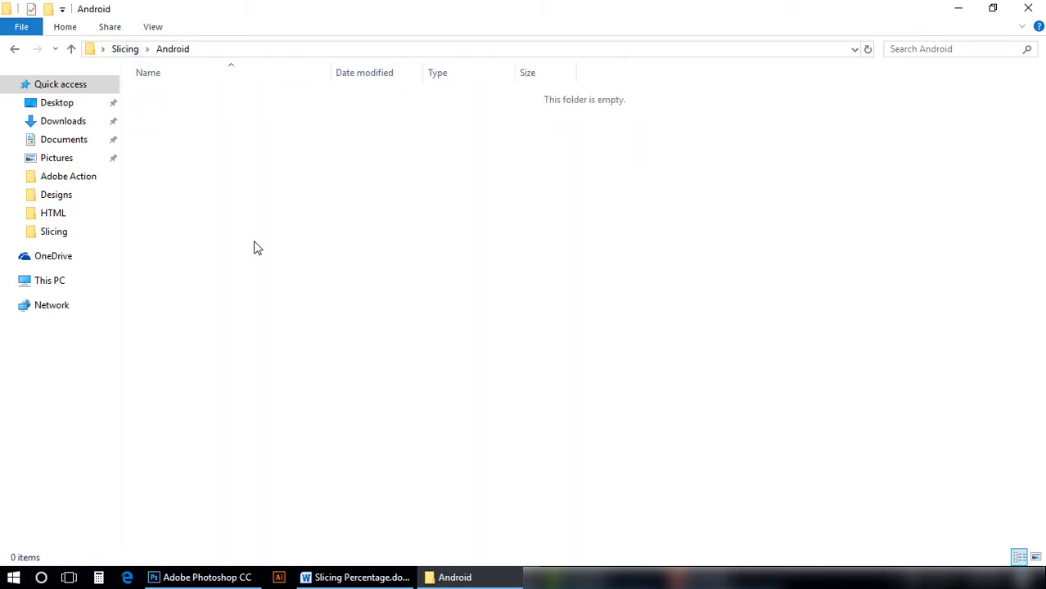
key("ctrl+shift+n")
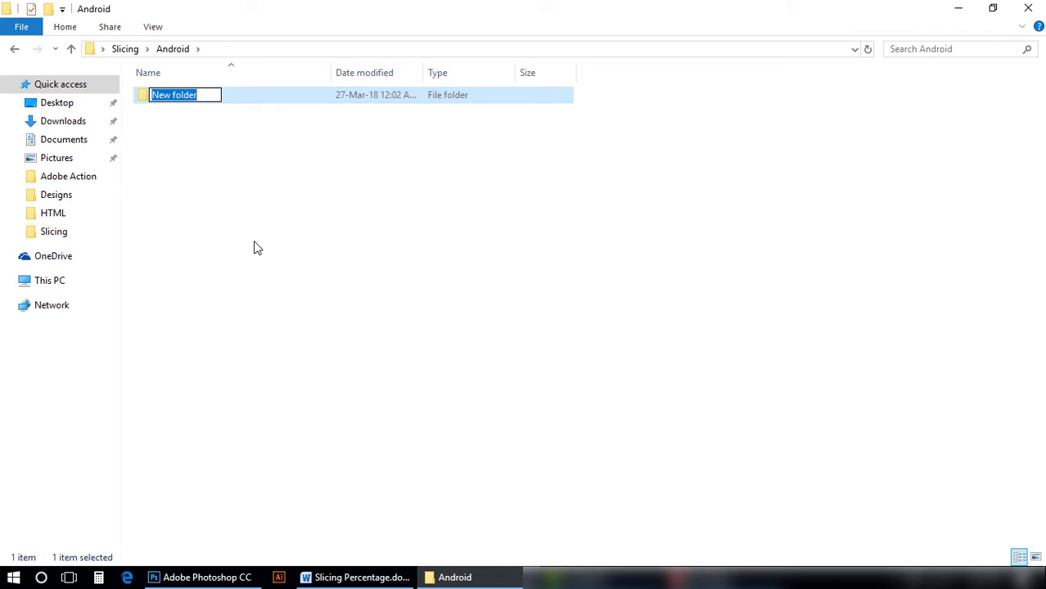
type("XX")
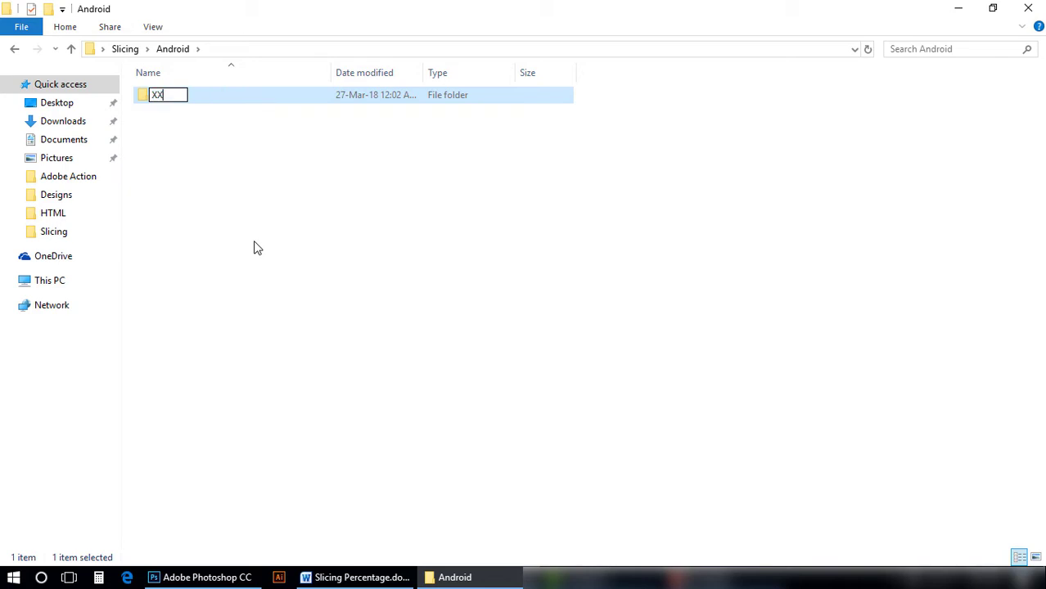
type("XHDPI")
key("Return")
key("ctrl+shift+n")
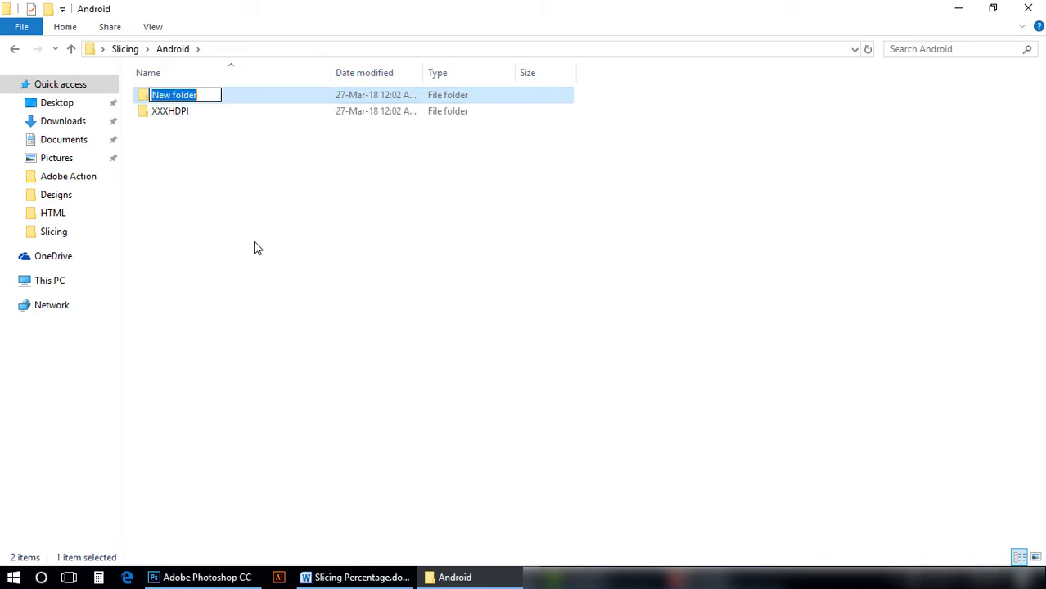
- Add the XHDPI and HDPI subfolders, fixing a typo, then return to the slicing percentages document
type("XXHDPI")
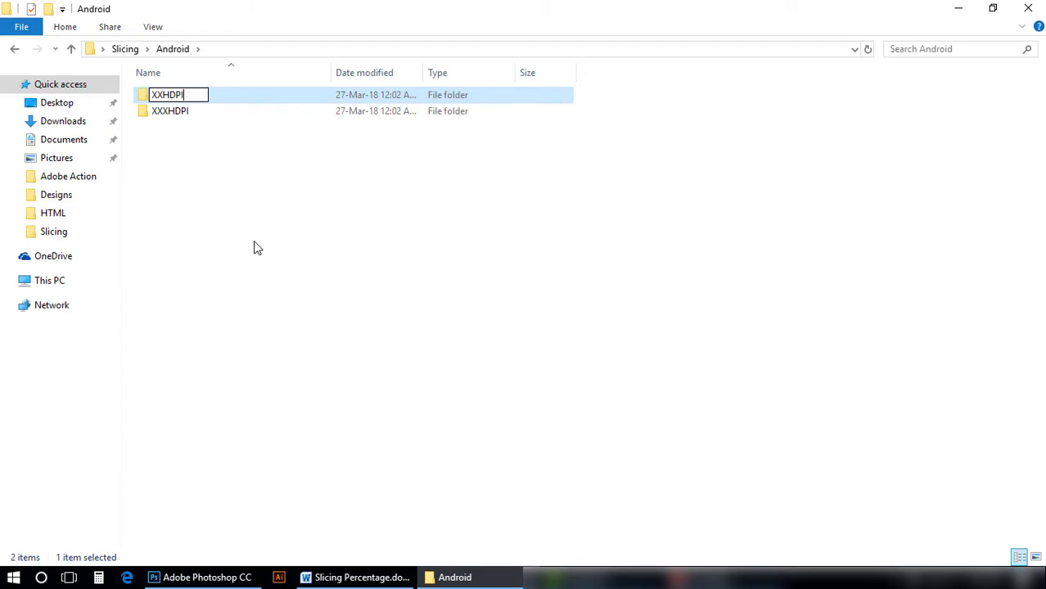
key("Return")
key("ctrl+shift+n")
type("XH")
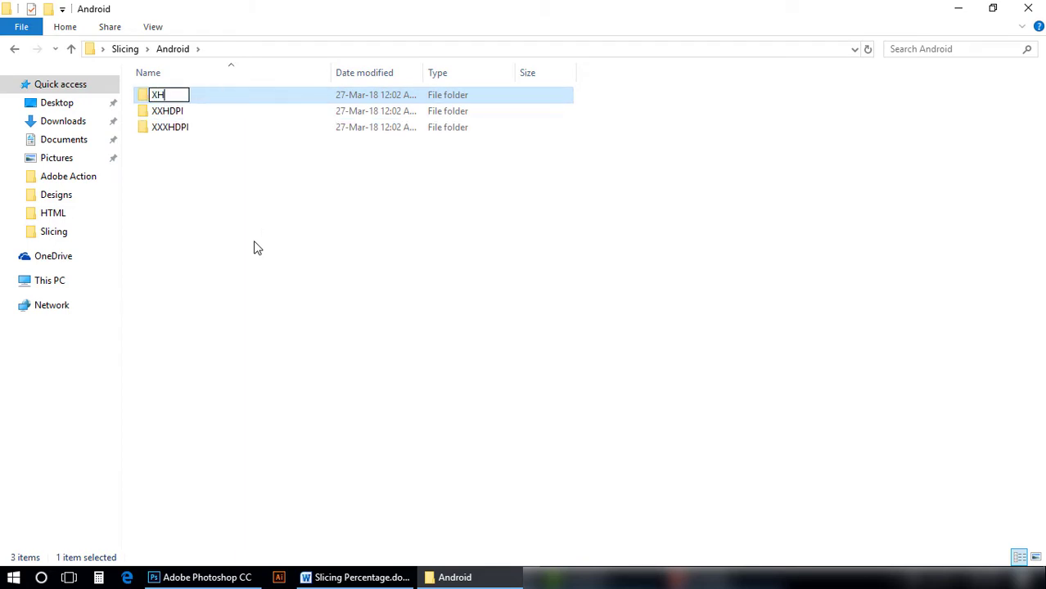
type("DPI")
key("Return")
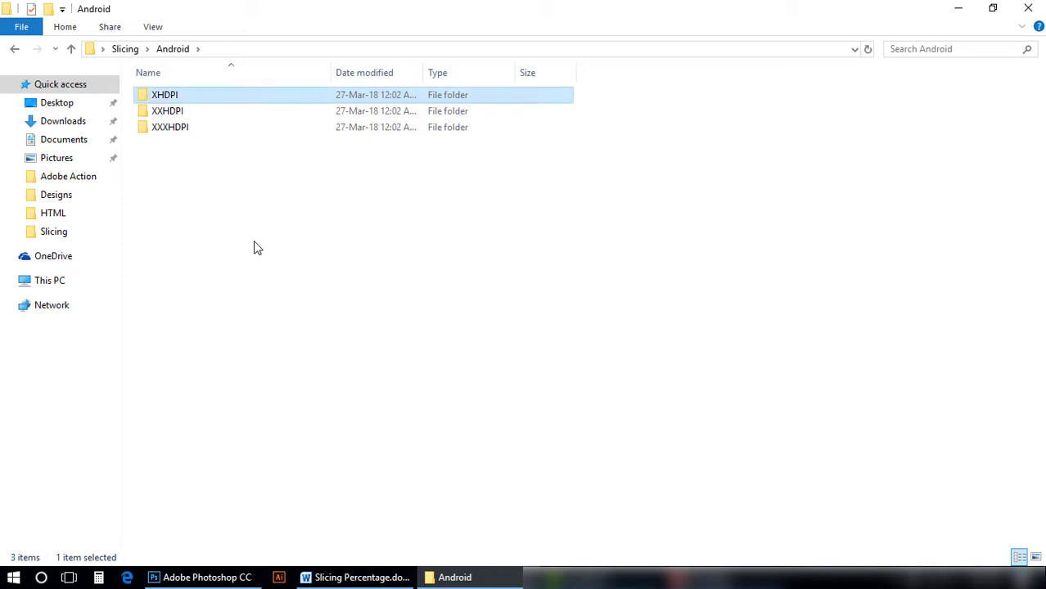
key("ctrl+shift+n")
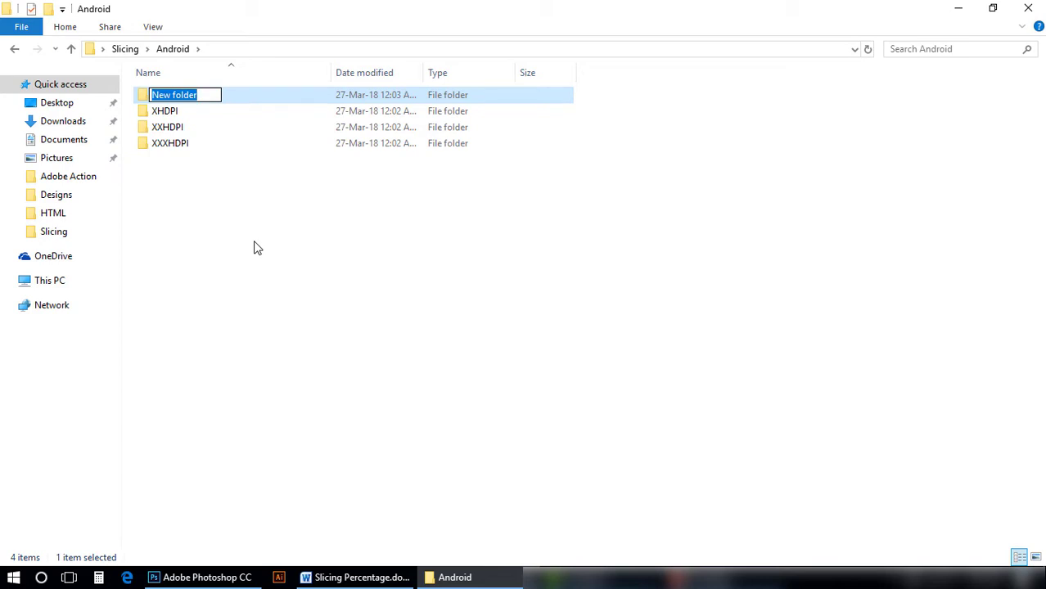
type("HDPI")
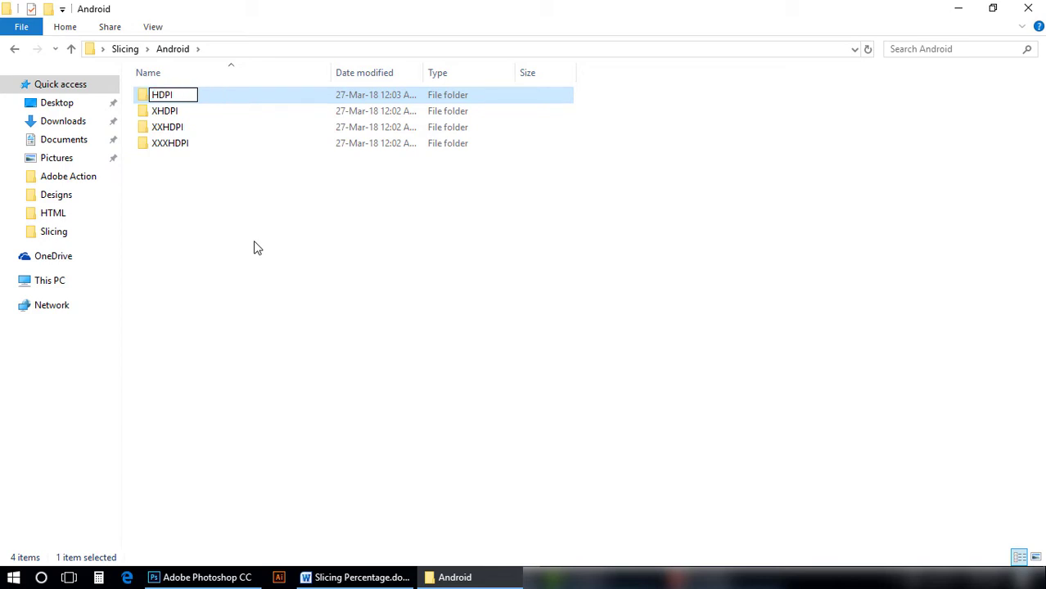
key("Return")
left_click(258, 330)
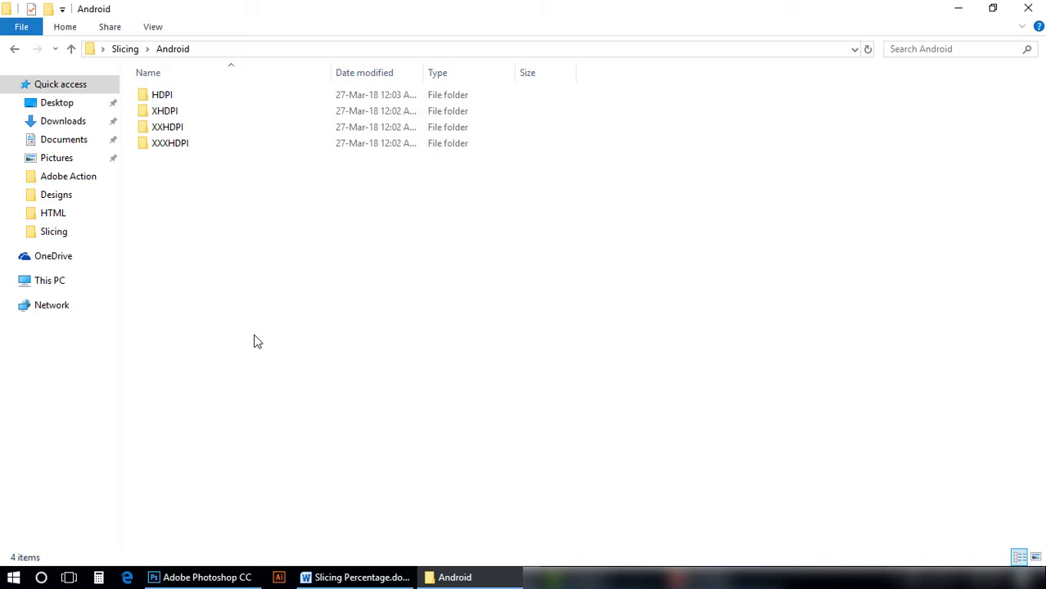
key("alt+Tab")
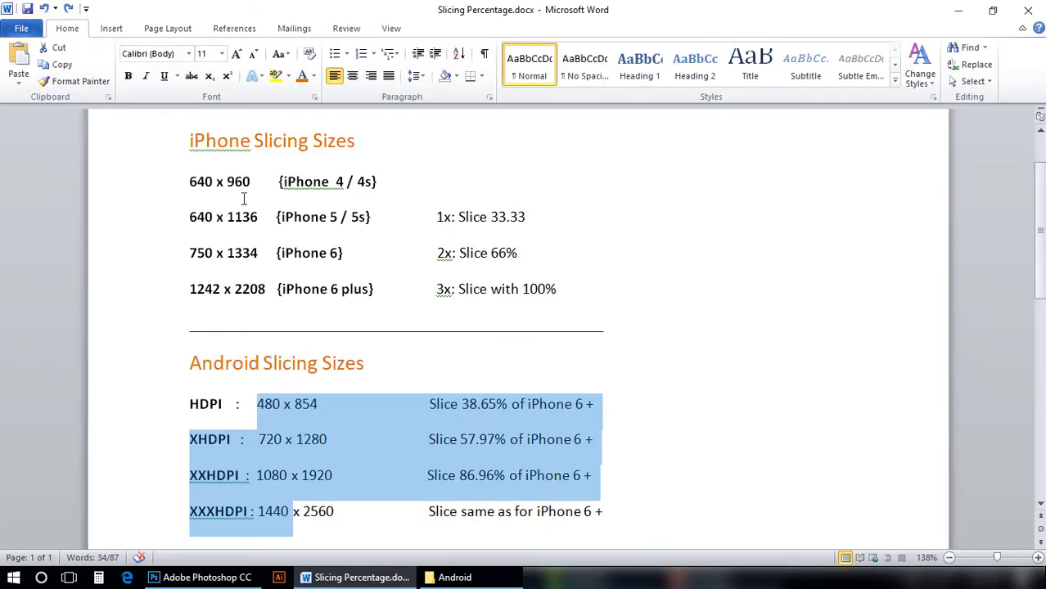
- Highlight the iPhone and Android resolution and slice-percentage rows in the Word notes
left_click_drag(236, 182, 245, 260)
scroll(315, 374, "down", 3)
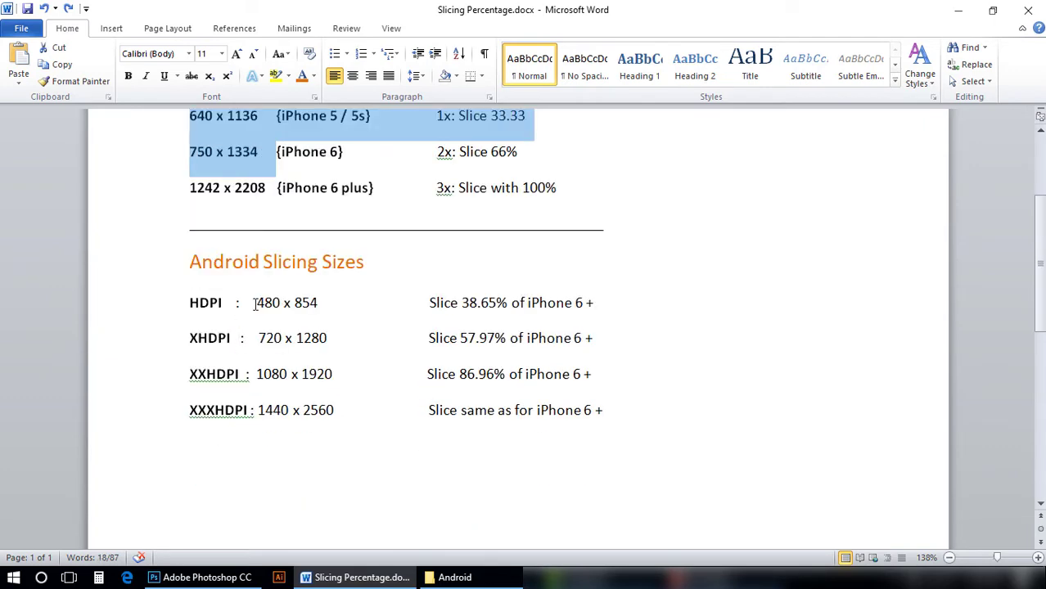
left_click_drag(256, 303, 254, 413)
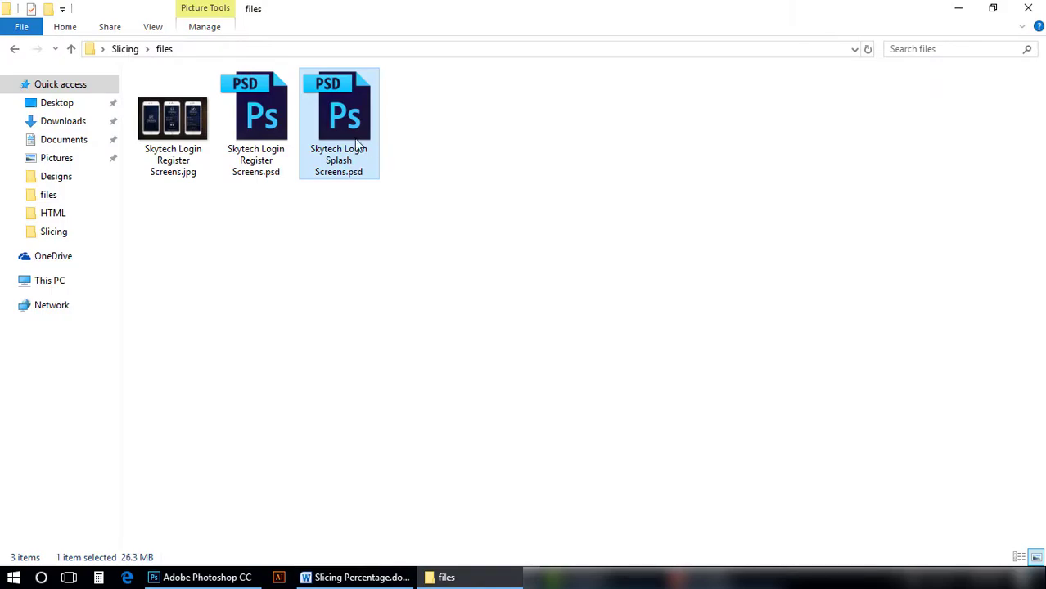
- Open Skytech Login Splash Screens.psd in Photoshop with guides hidden, then return to the Word notes
double_click(343, 126)
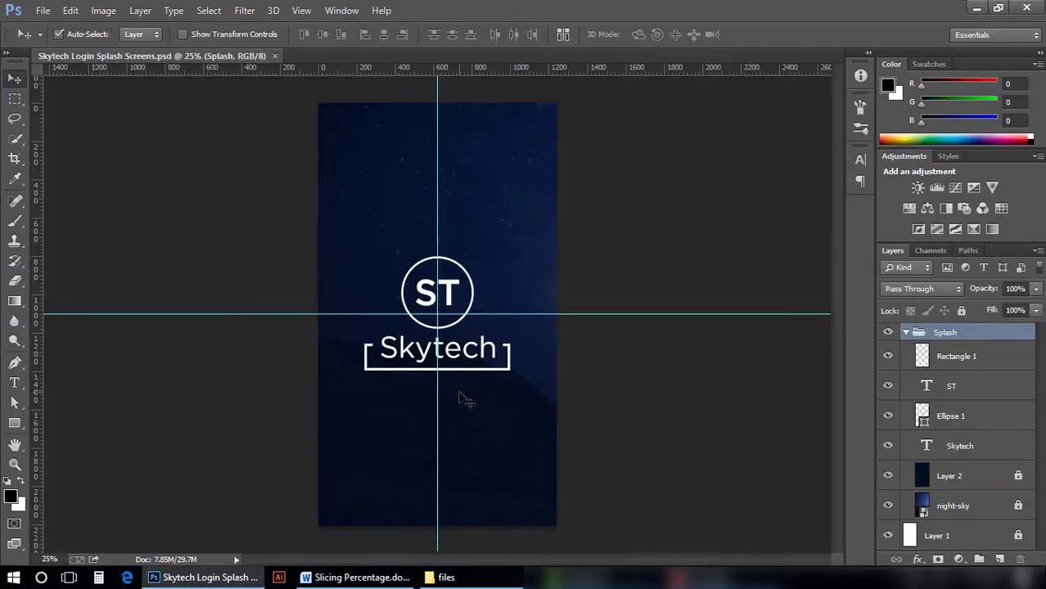
key("ctrl+semicolon")
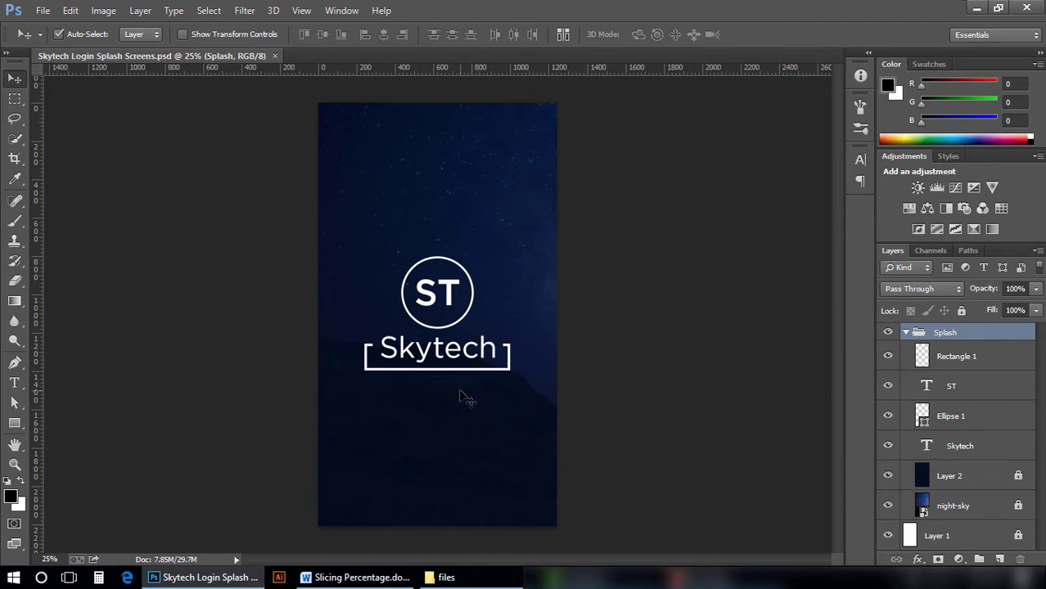
left_click(365, 578)
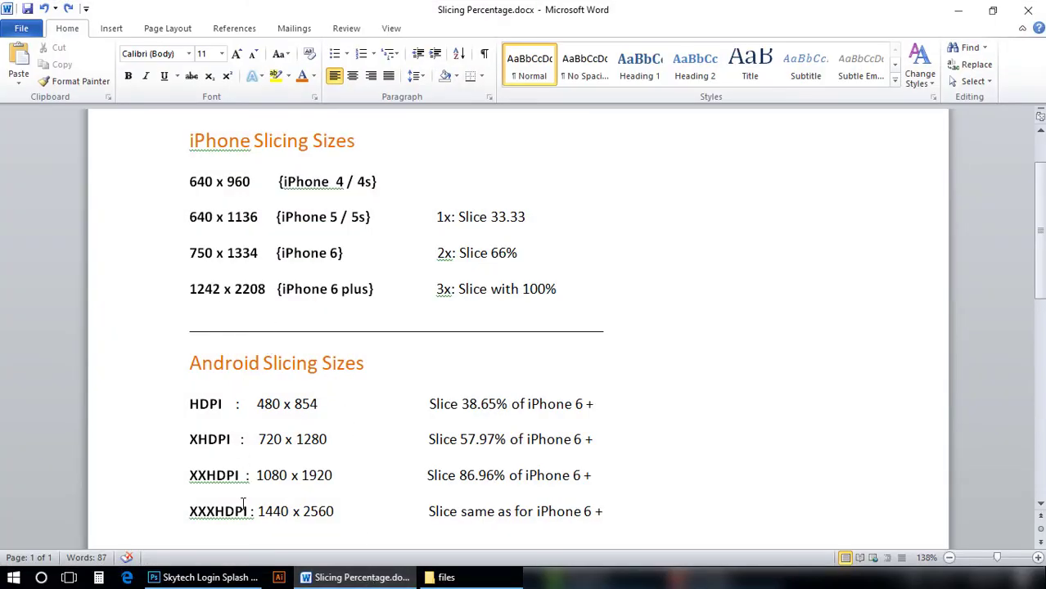
- Review the Android sizes 1440 x 2560, 1080 x 1920, 720 and 480 wide, then return to Photoshop
left_click_drag(253, 511, 324, 511)
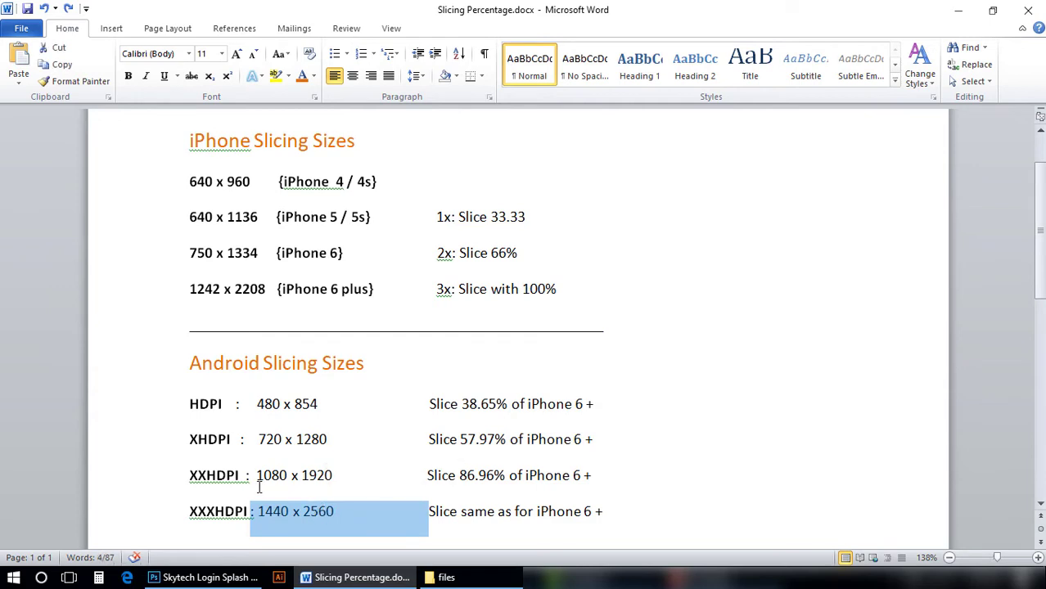
left_click_drag(259, 478, 293, 478)
left_click_drag(256, 435, 297, 440)
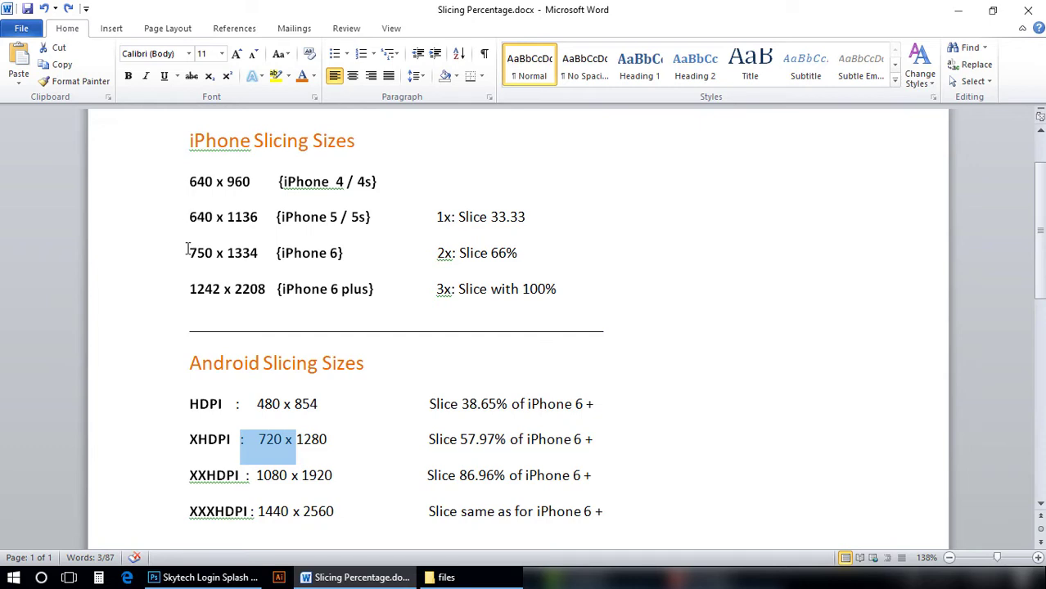
left_click(271, 476)
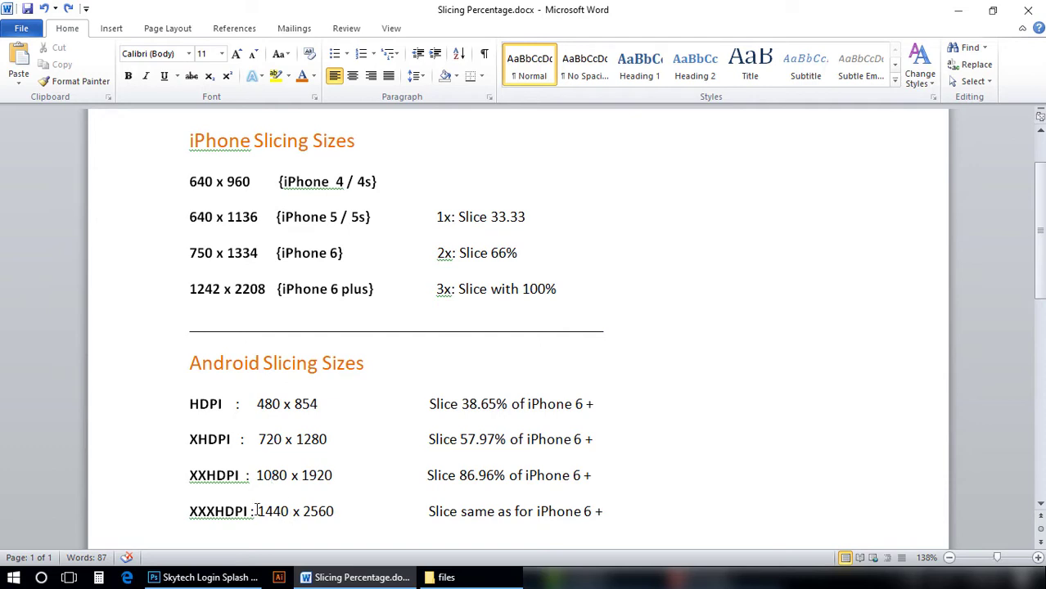
left_click_drag(256, 511, 334, 511)
left_click_drag(256, 475, 331, 476)
left_click_drag(257, 403, 289, 403)
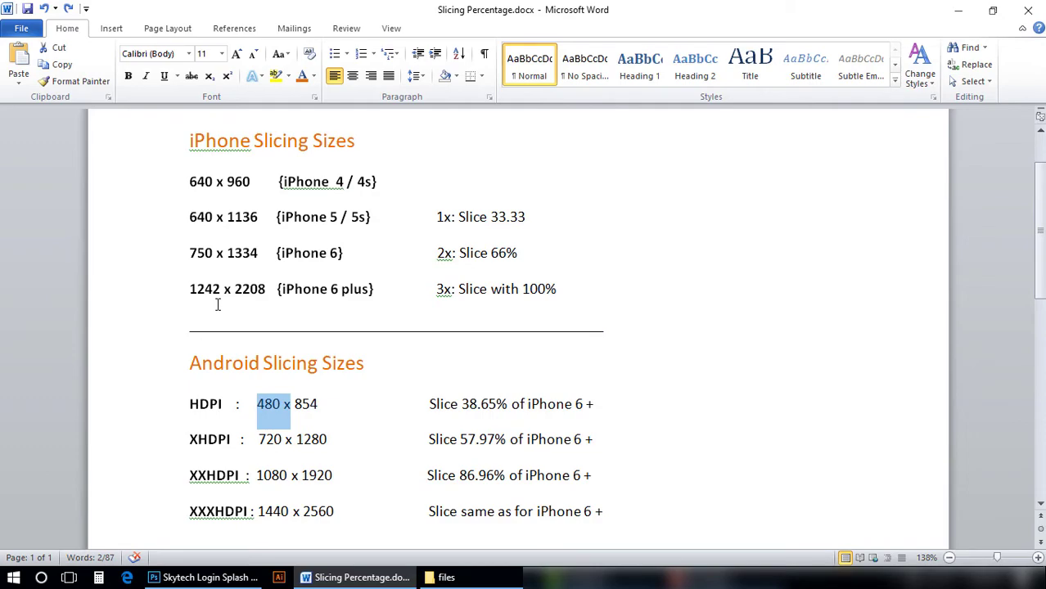
key("alt+Tab")
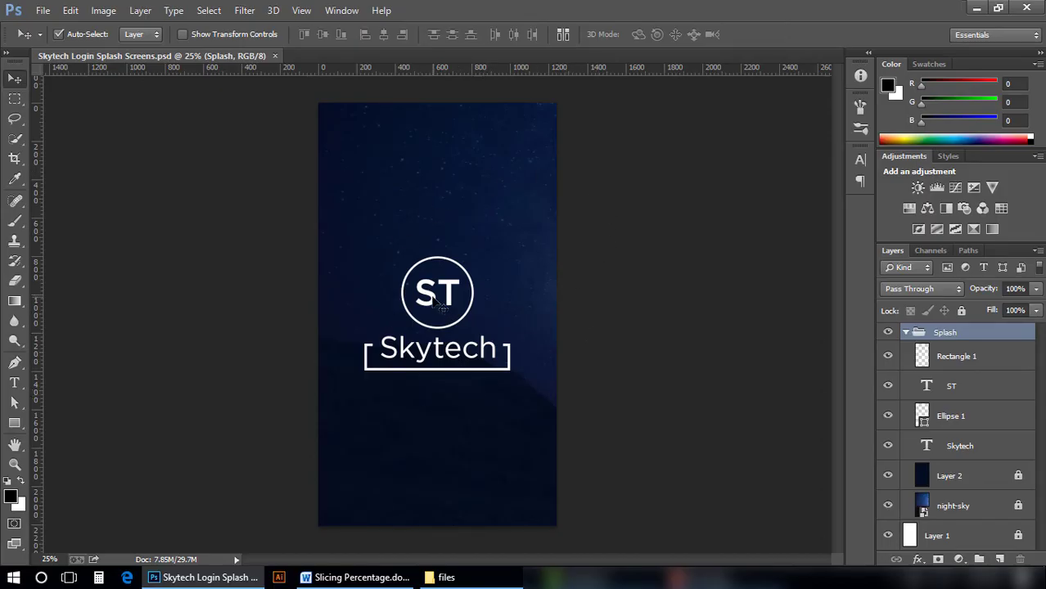
left_click_drag(441, 303, 427, 314)
key("ctrl+z")
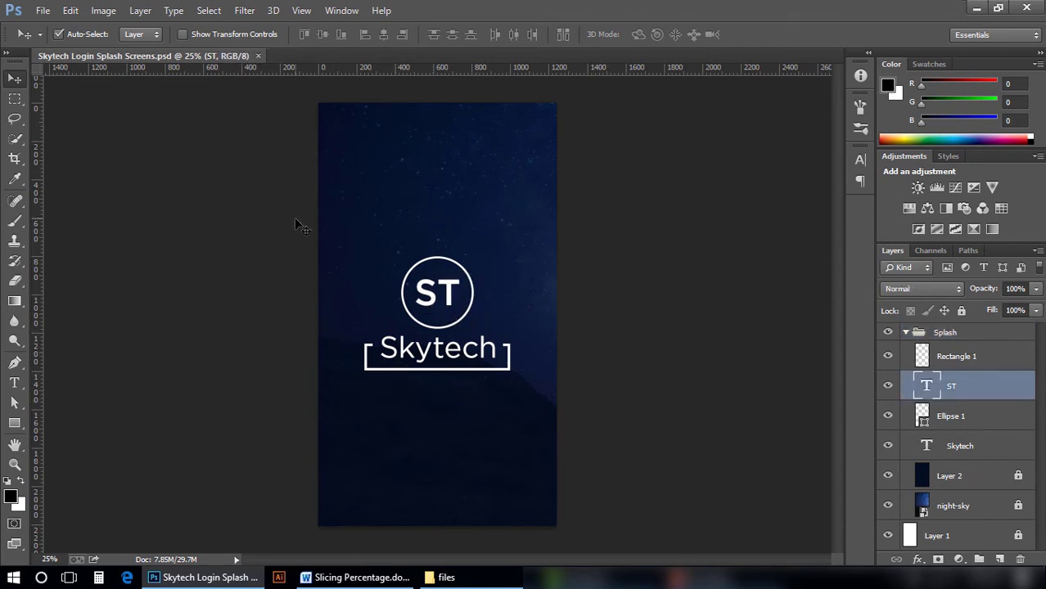
left_click(110, 11)
left_click(361, 199)
left_click(104, 11)
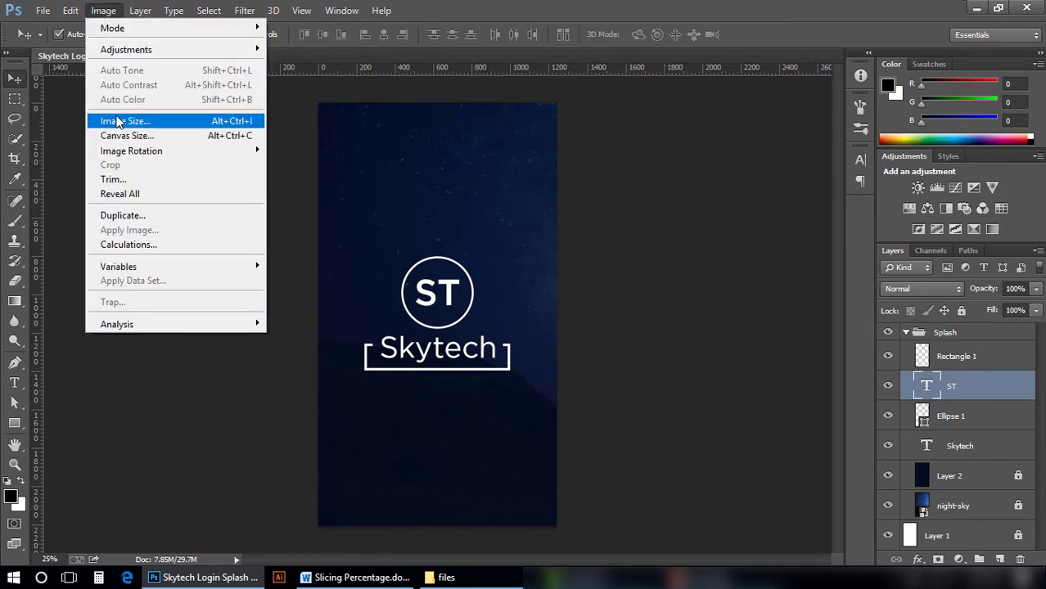
left_click(123, 120)
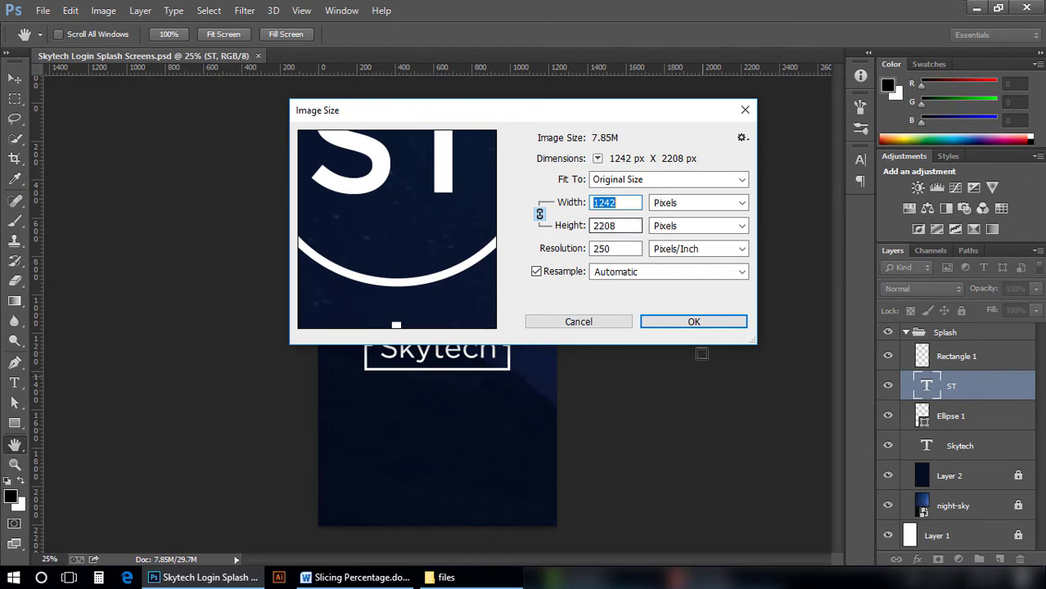
left_click(702, 325)
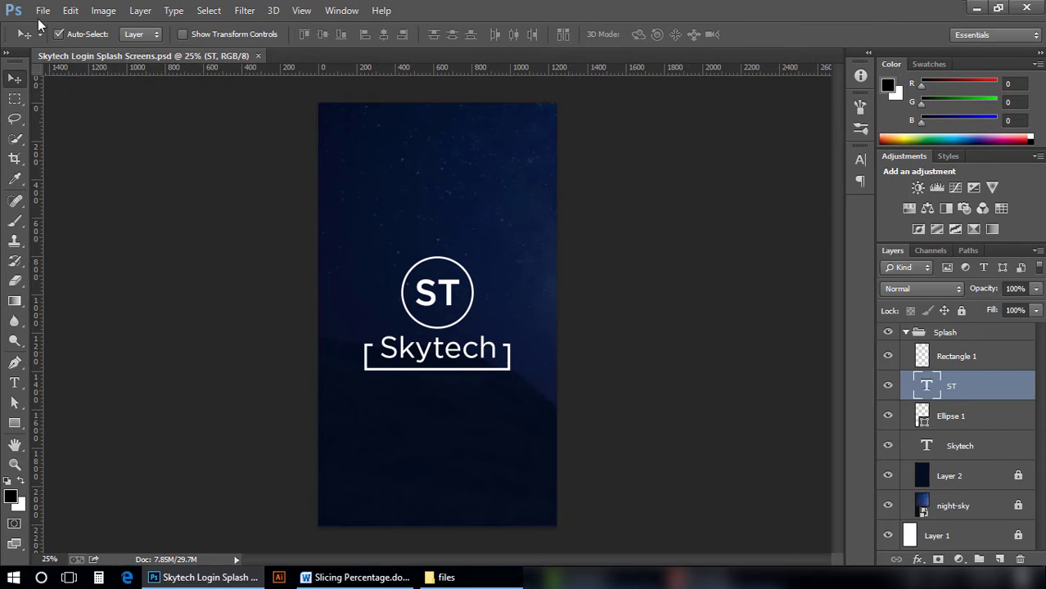
- Save the full-size splash design via Save for Web as PNG-24 'splash' in iPhone\3x
left_click(42, 11)
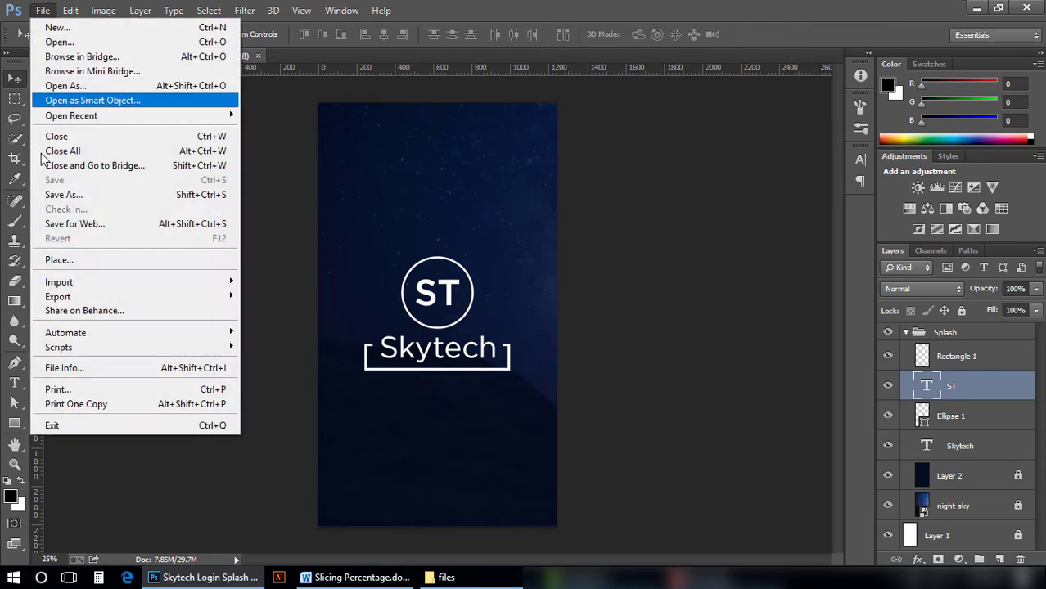
left_click(127, 224)
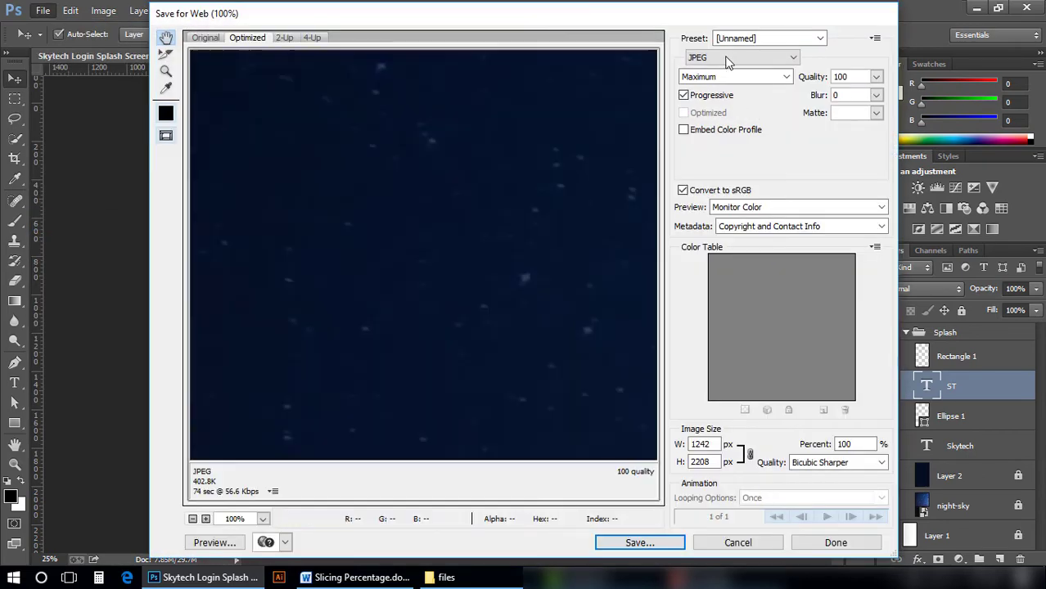
left_click(732, 57)
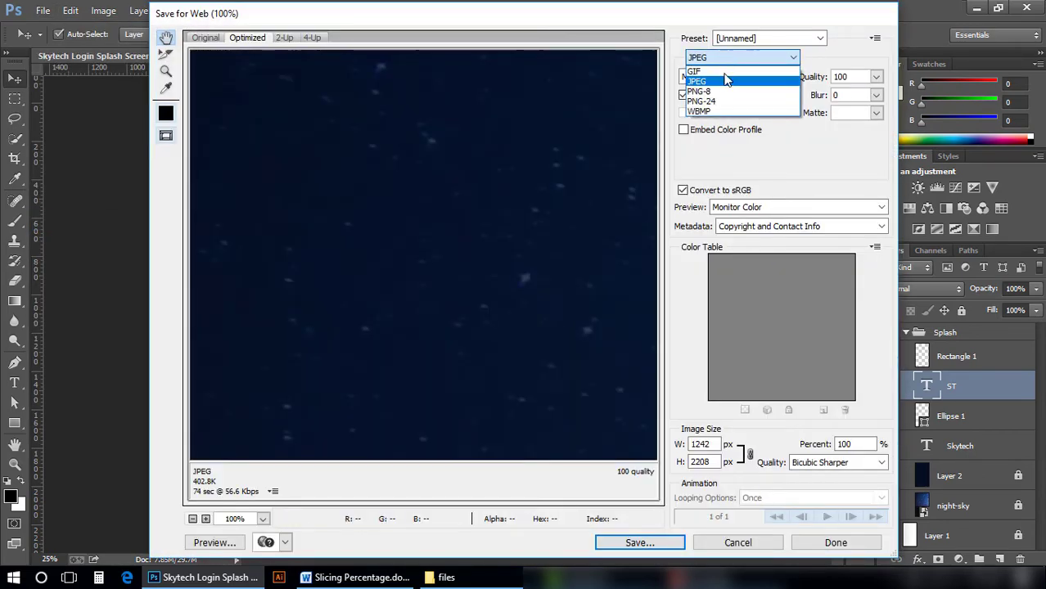
left_click(720, 101)
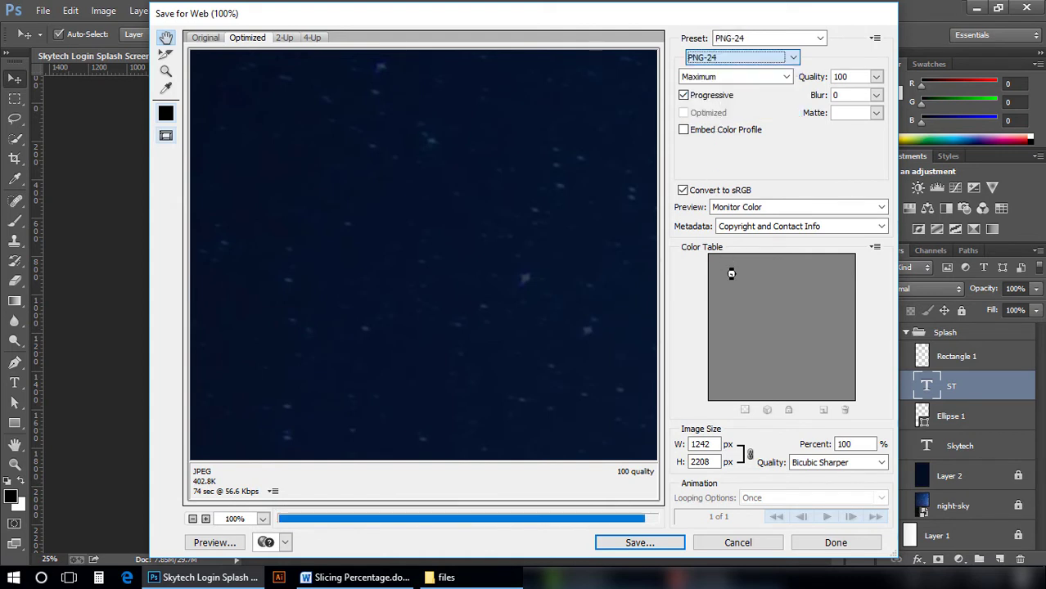
left_click(659, 544)
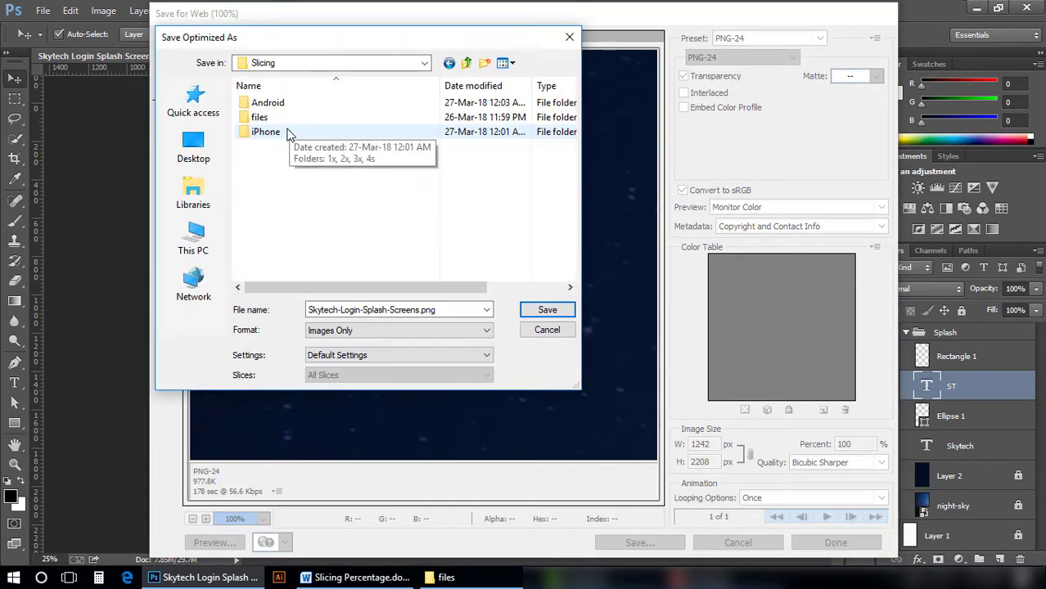
double_click(288, 132)
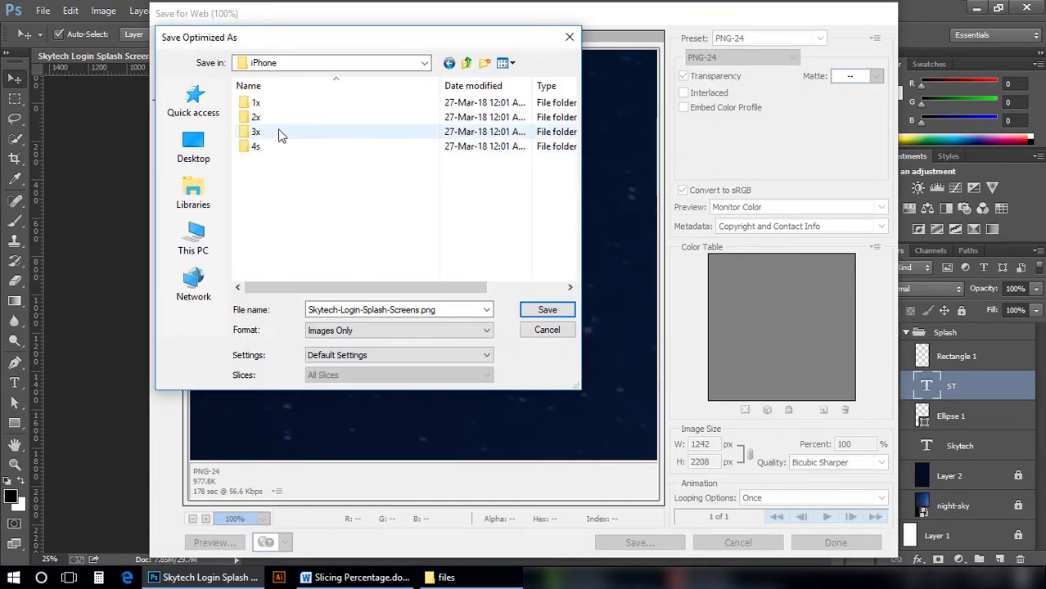
double_click(278, 133)
double_click(383, 312)
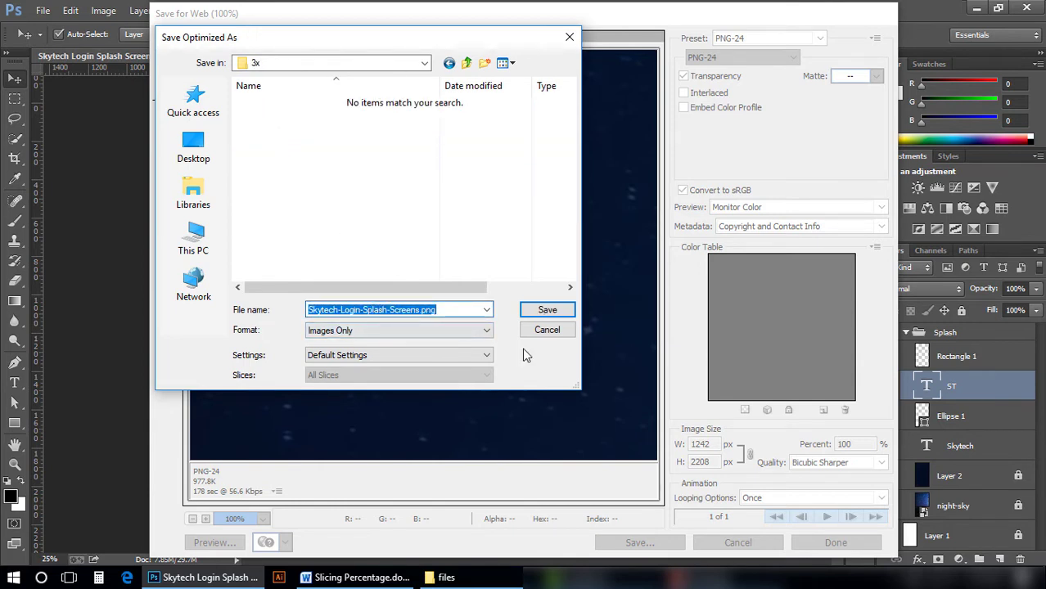
type("splash")
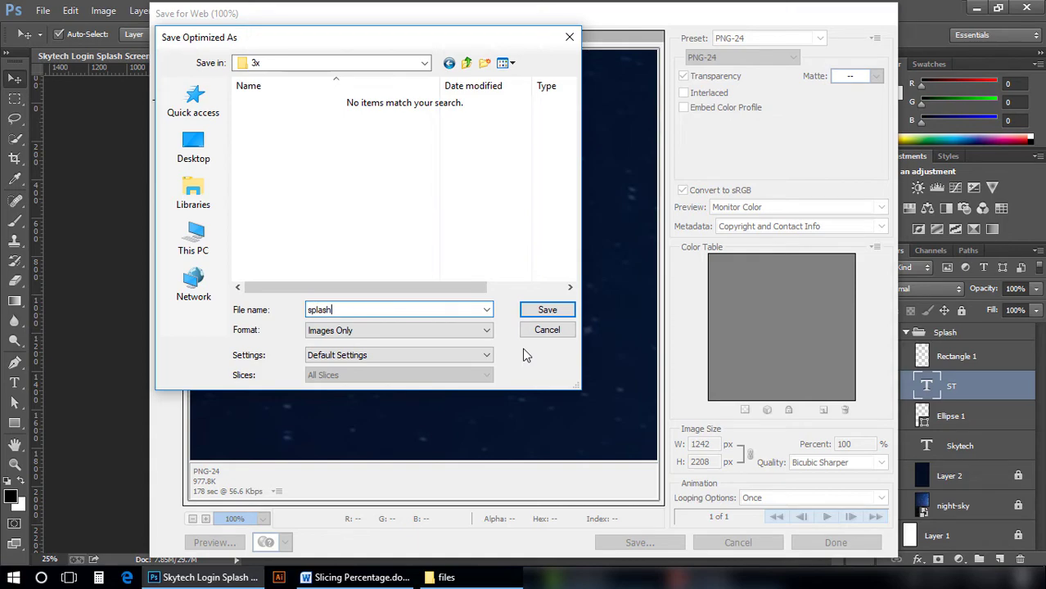
left_click(555, 308)
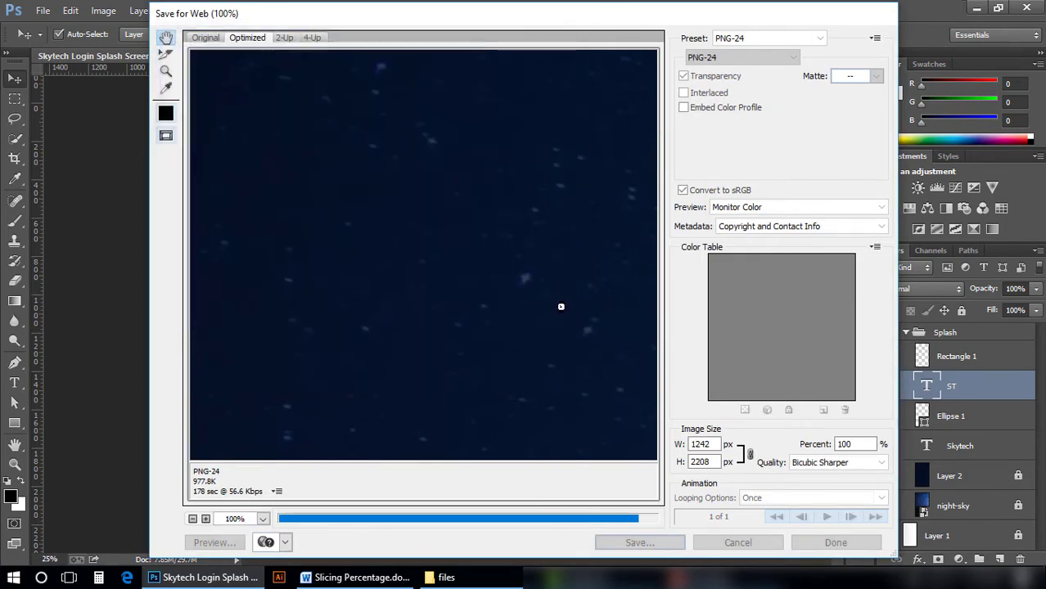
key("alt+Tab")
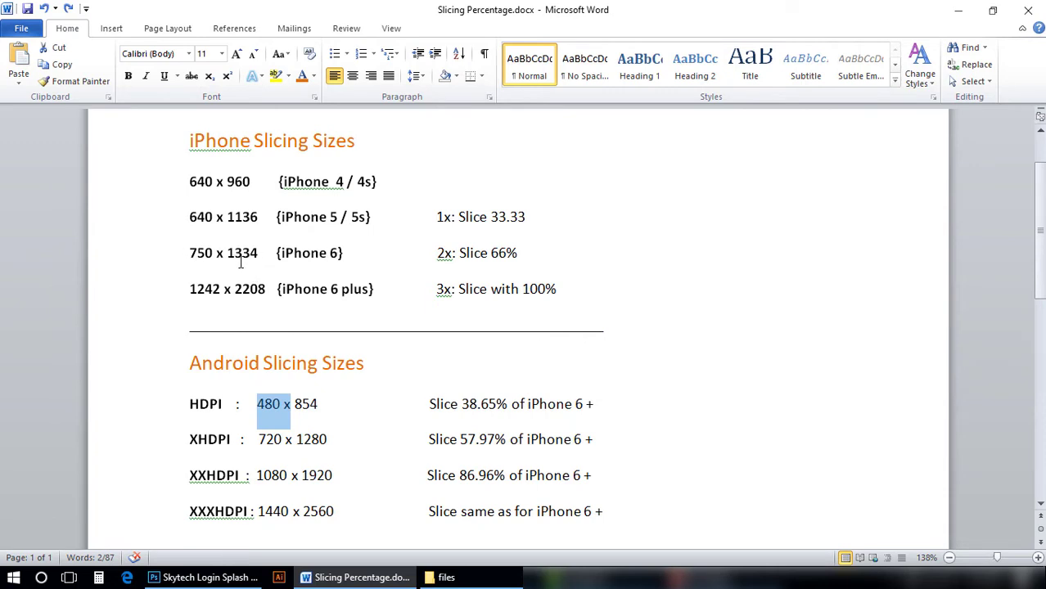
- Export a 750 × 1334 PNG named 'splash' into the iPhone 2x folder
left_click(368, 579)
key("ctrl+alt+shift+s")
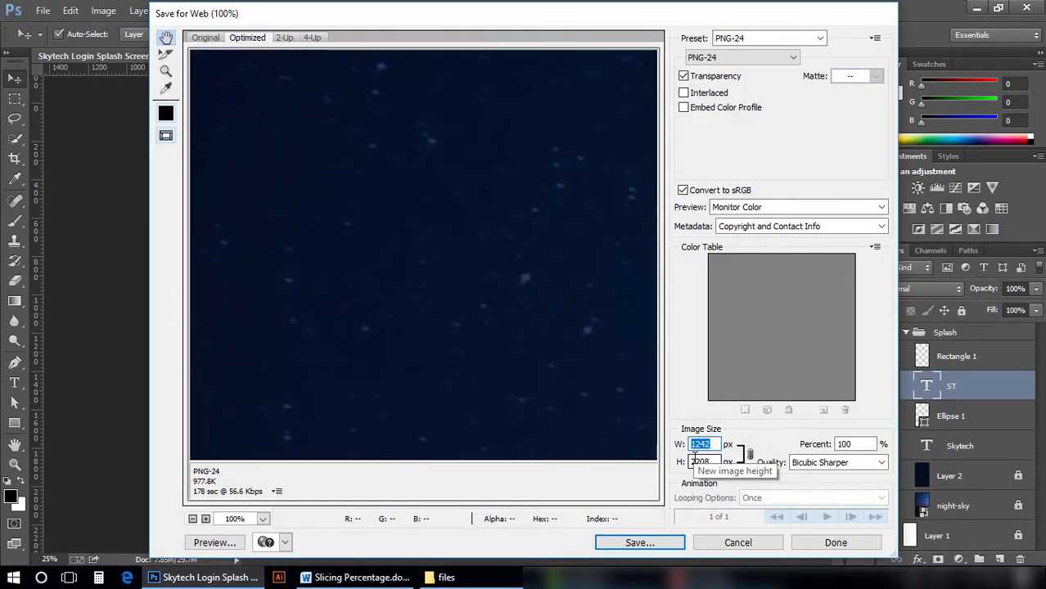
type("750")
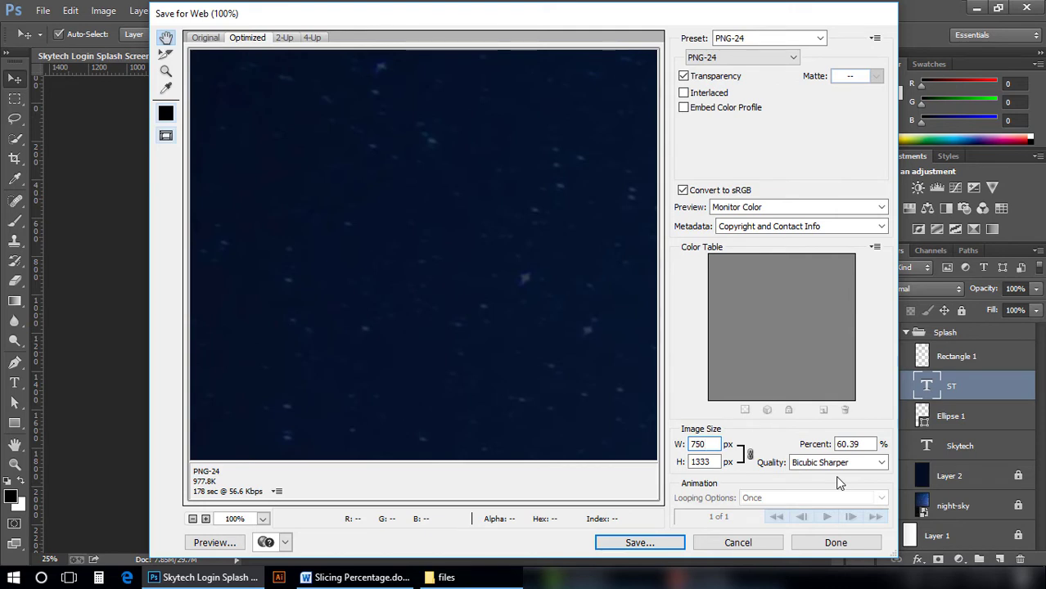
left_click(750, 454)
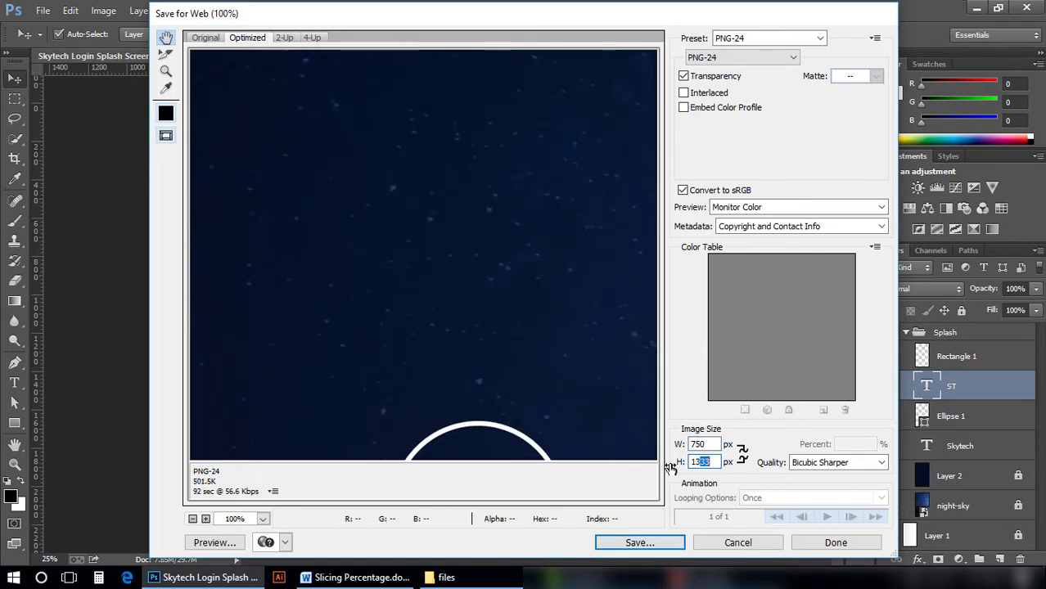
left_click(637, 541)
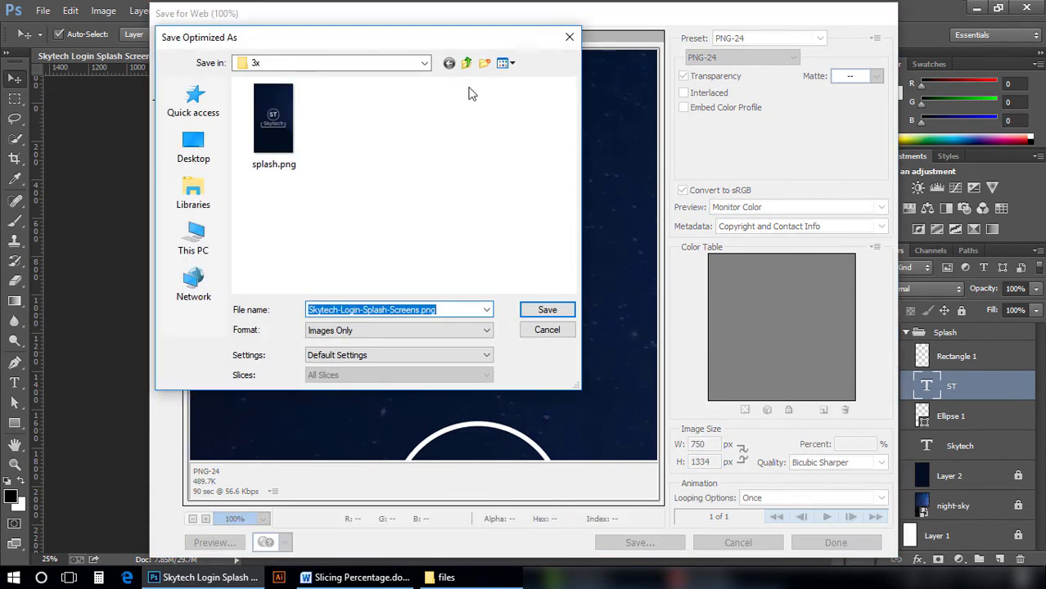
left_click(466, 63)
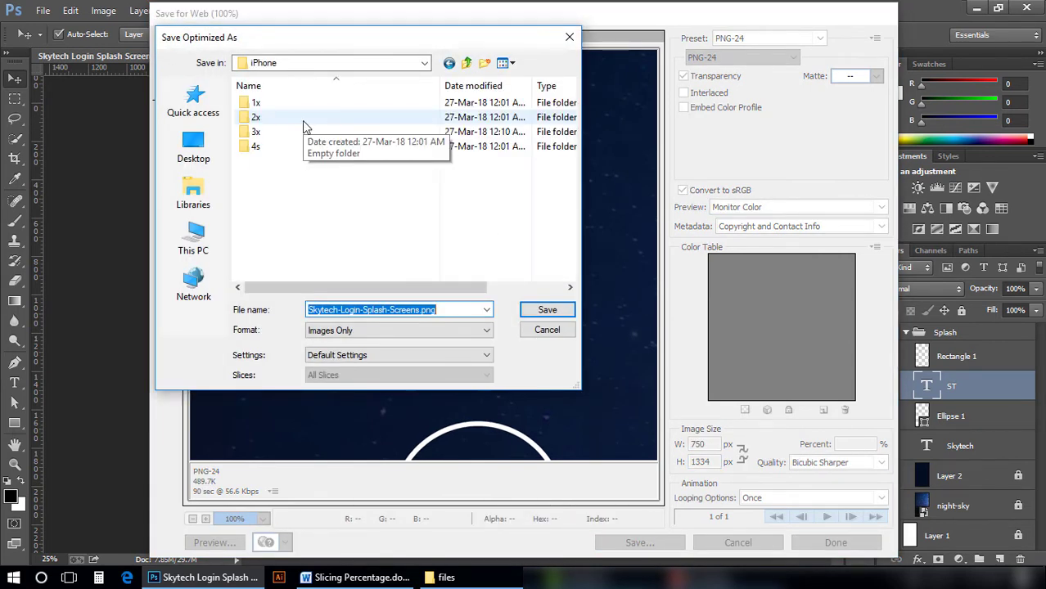
double_click(303, 121)
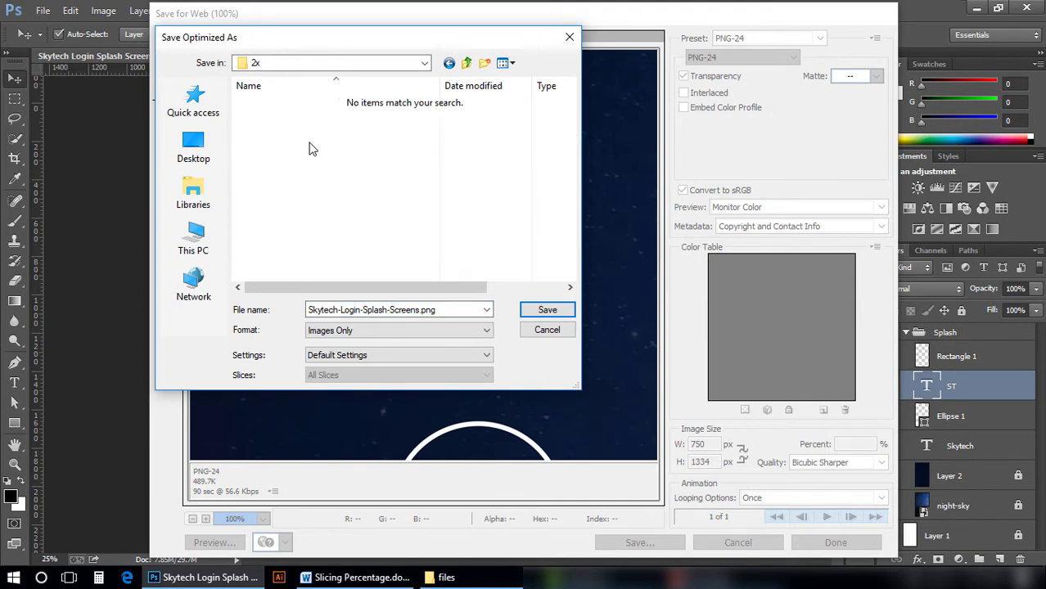
double_click(370, 310)
type("splash")
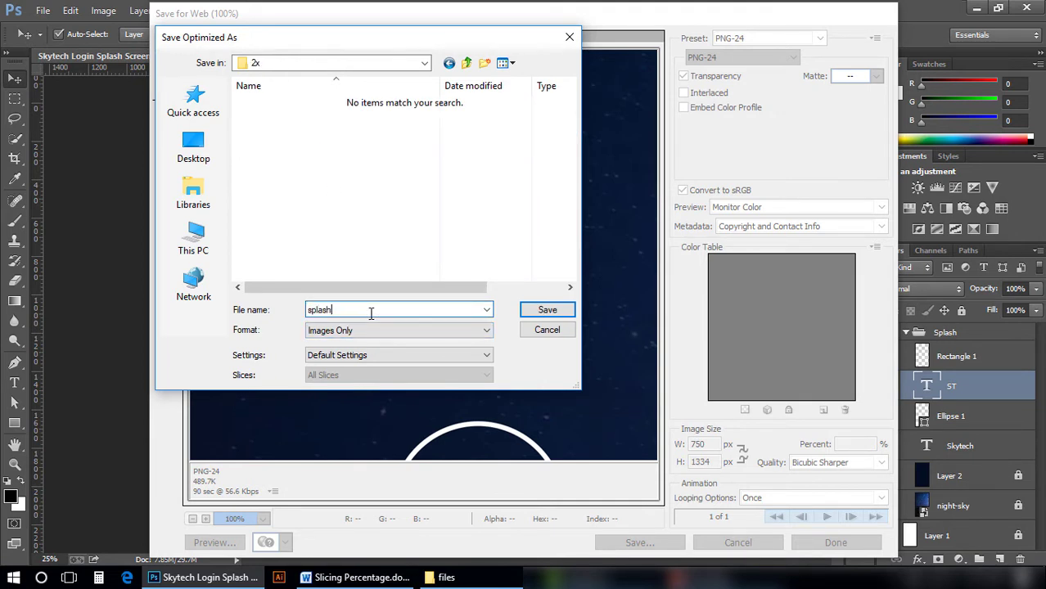
left_click(560, 308)
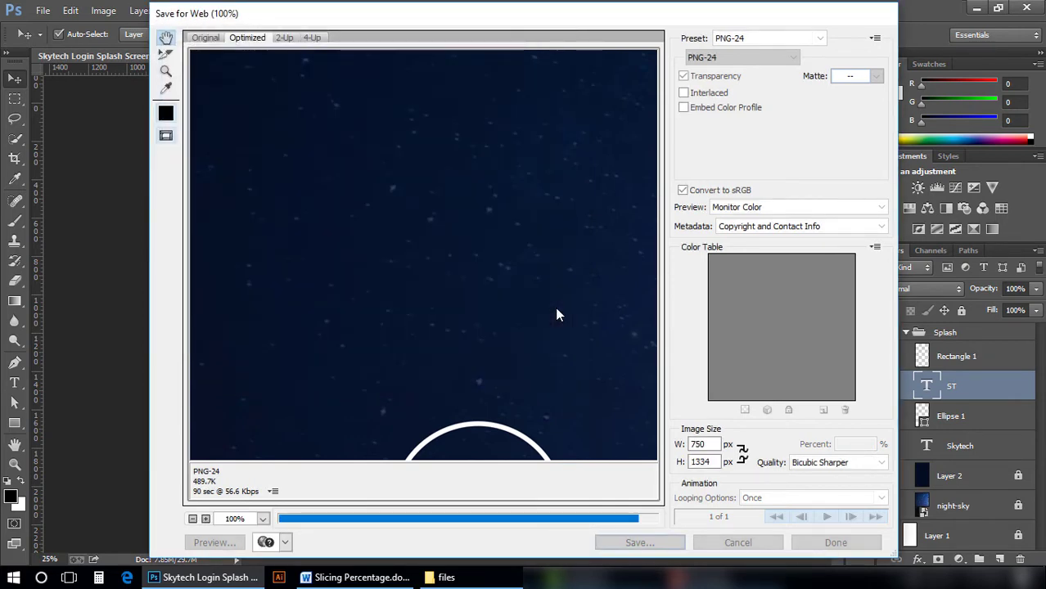
left_click(344, 578)
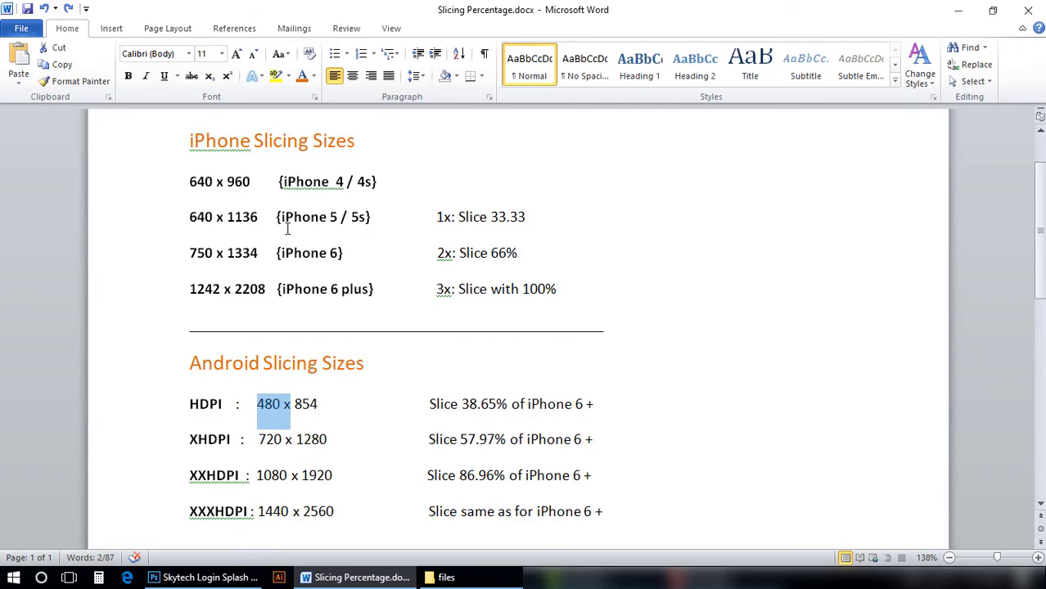
- Back in Photoshop, set the Save for Web size to 640 × 1136 with proportions unlinked
key("alt+Tab")
key("ctrl+alt+shift+s")
double_click(699, 444)
type("640")
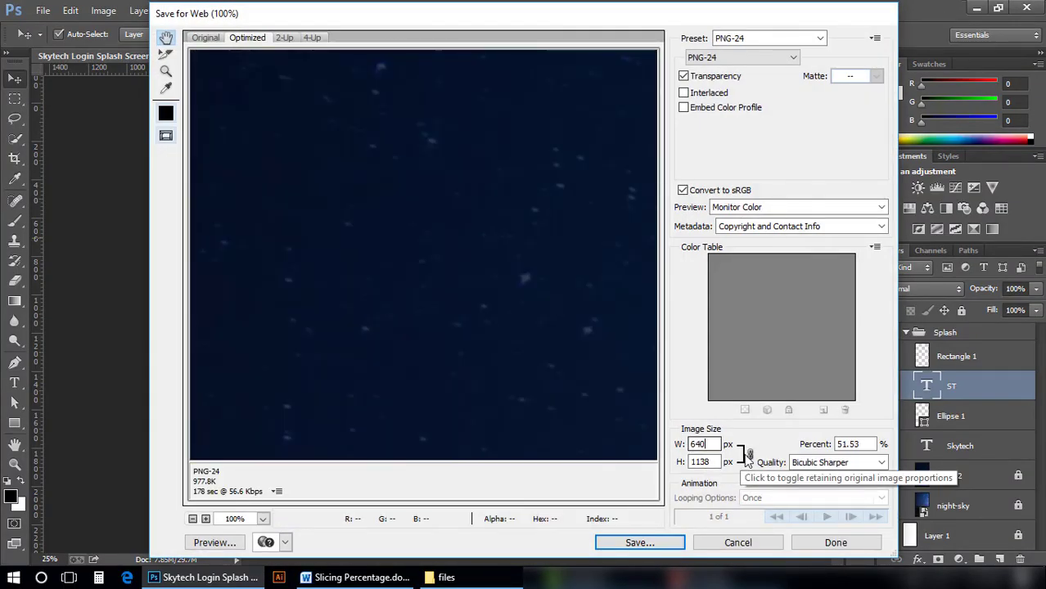
left_click(744, 454)
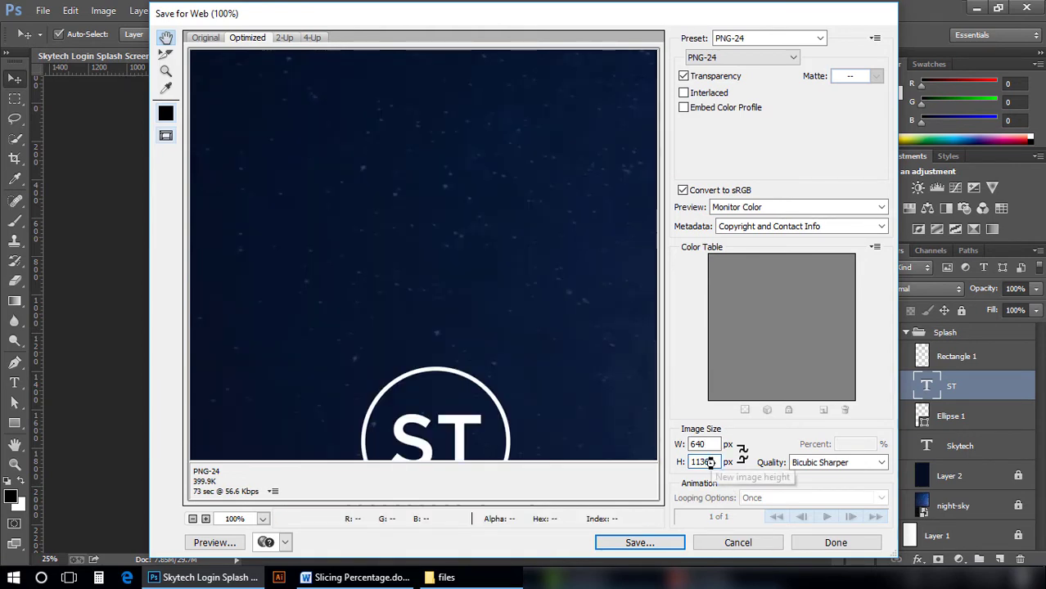
double_click(701, 462)
type("1136")
- Head to the iPhone 1x folder to save the 640-wide image, checking the Word notes in between
left_click(621, 541)
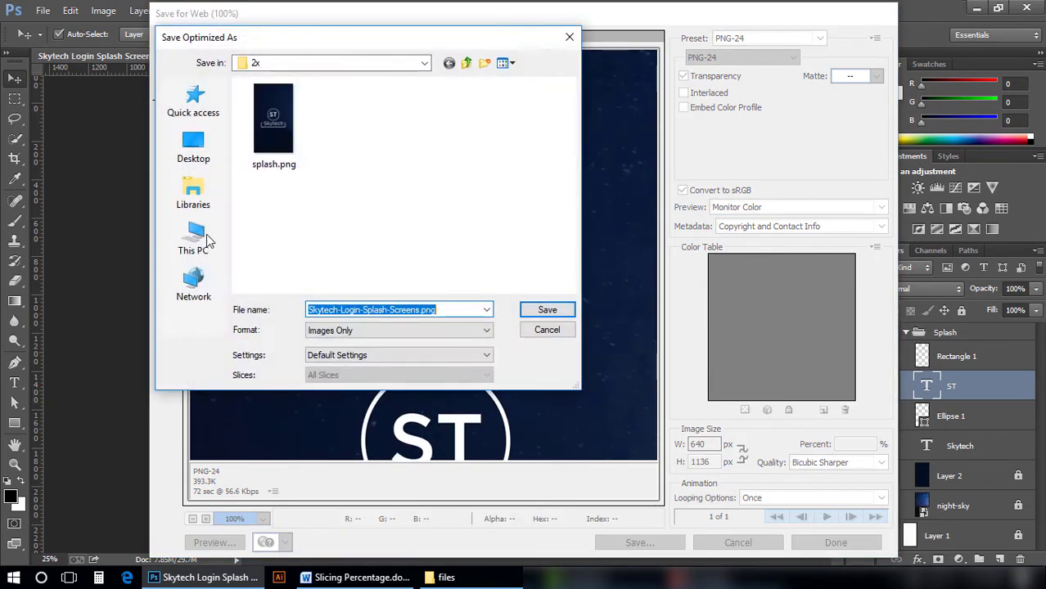
left_click(467, 63)
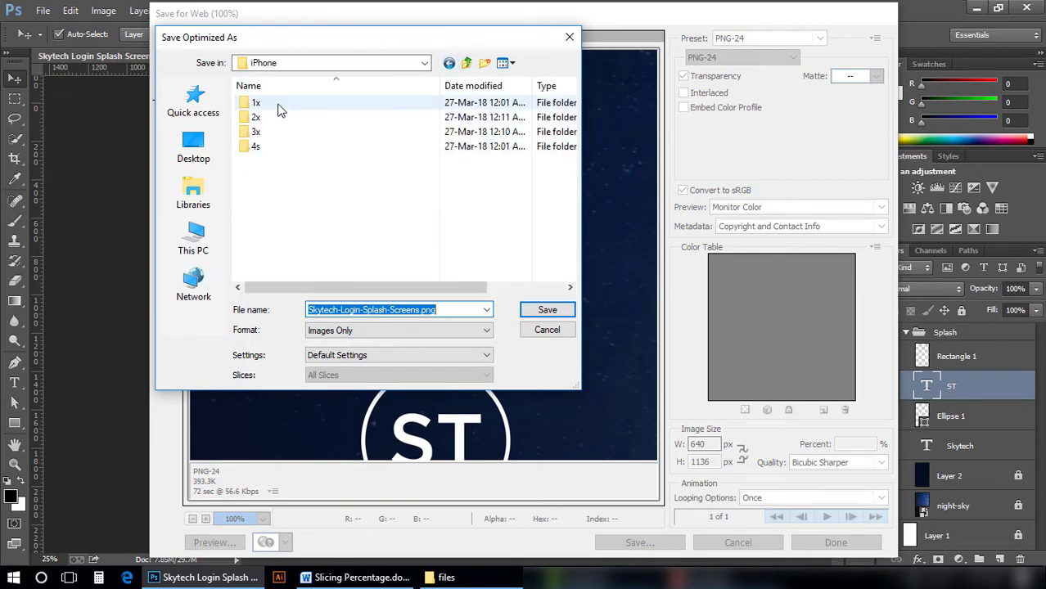
double_click(280, 106)
type("splash")
key("alt+Tab")
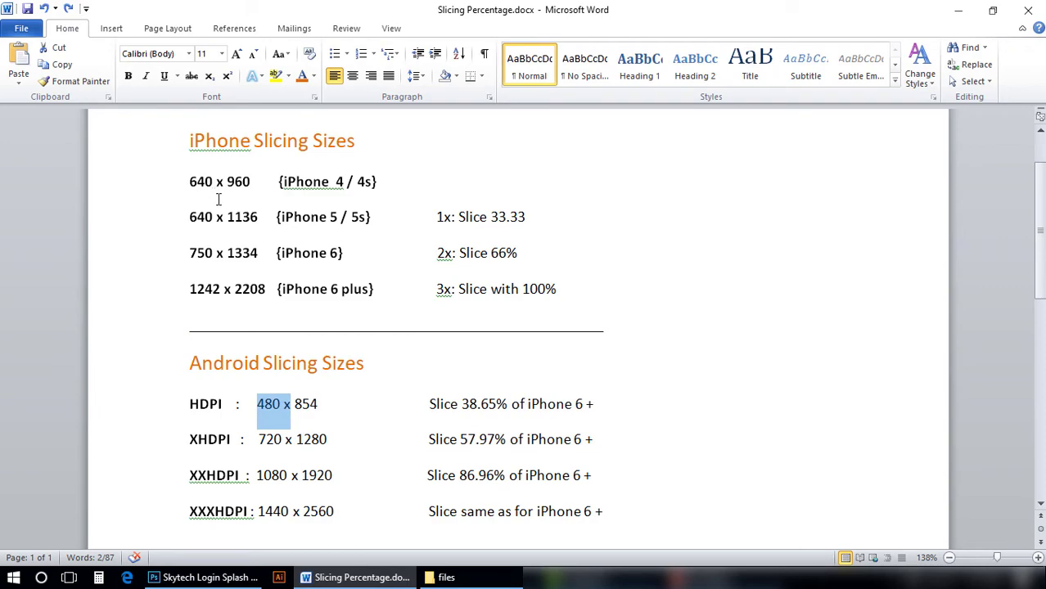
key("alt+Tab")
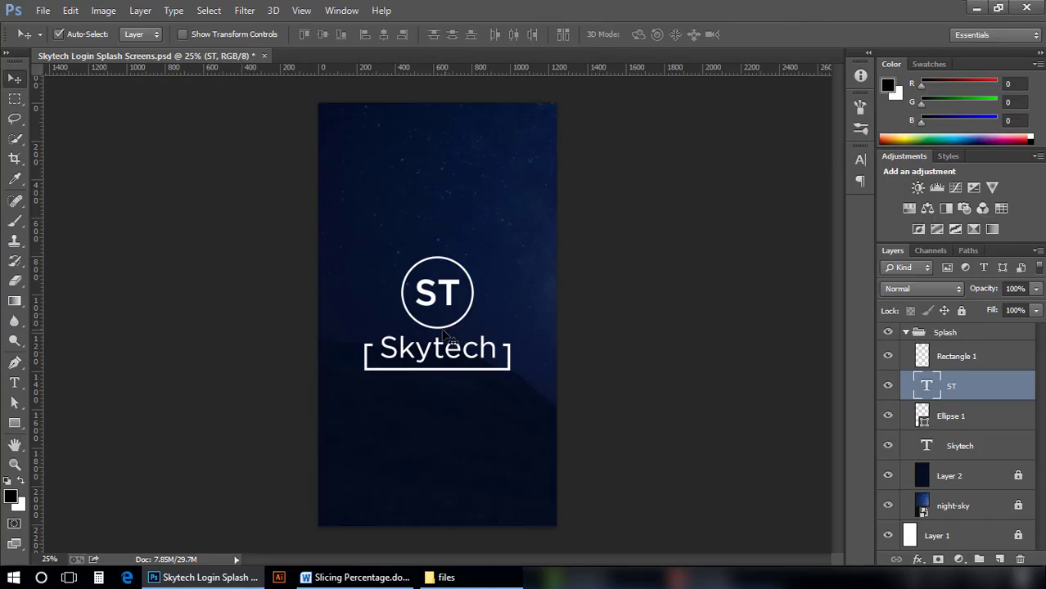
- Scale the splash image down to 640 px wide
key("ctrl+alt+i")
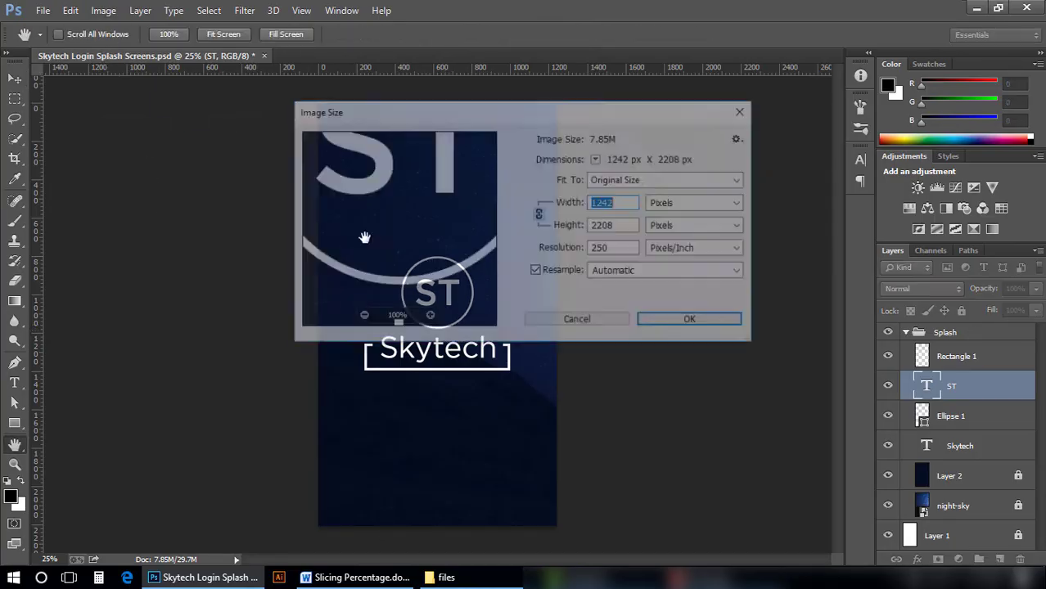
type("640")
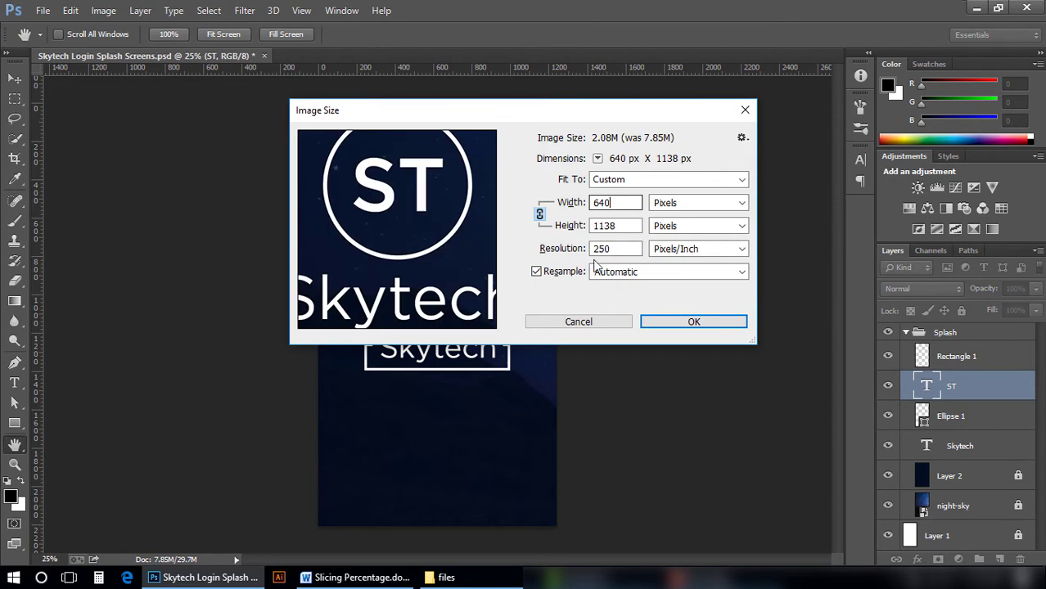
left_click(666, 323)
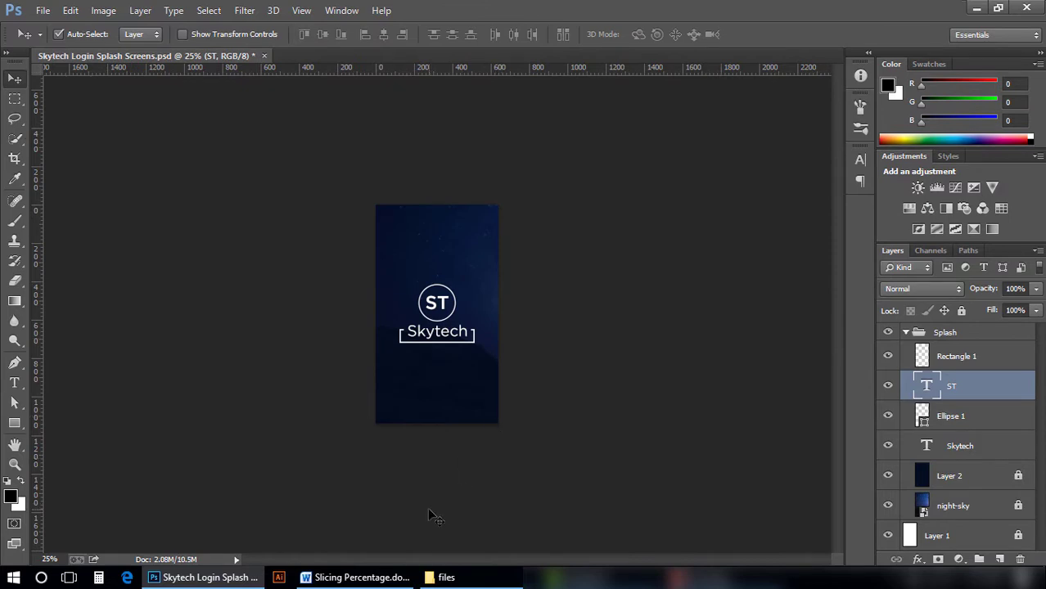
- Trim the canvas height to 960 px, accepting clipping, then zoom in and deselect the layer
left_click(103, 10)
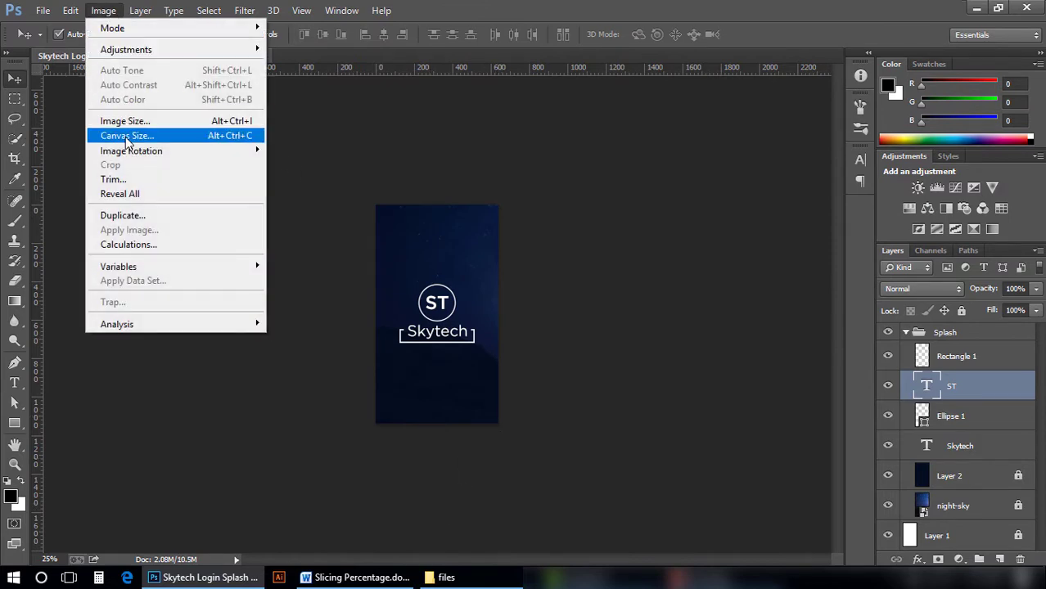
left_click(114, 136)
key("Tab")
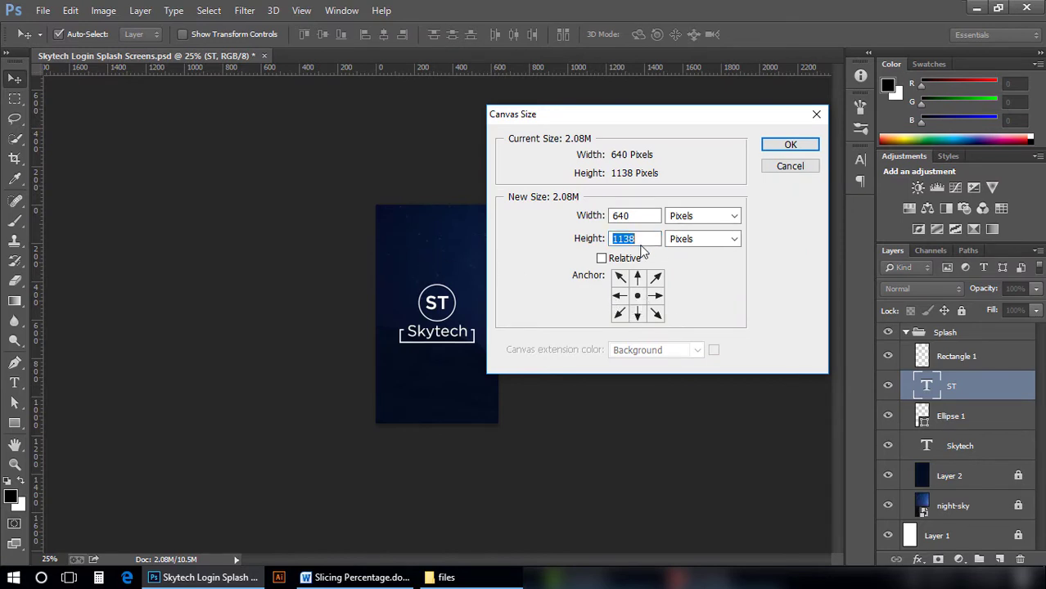
type("960")
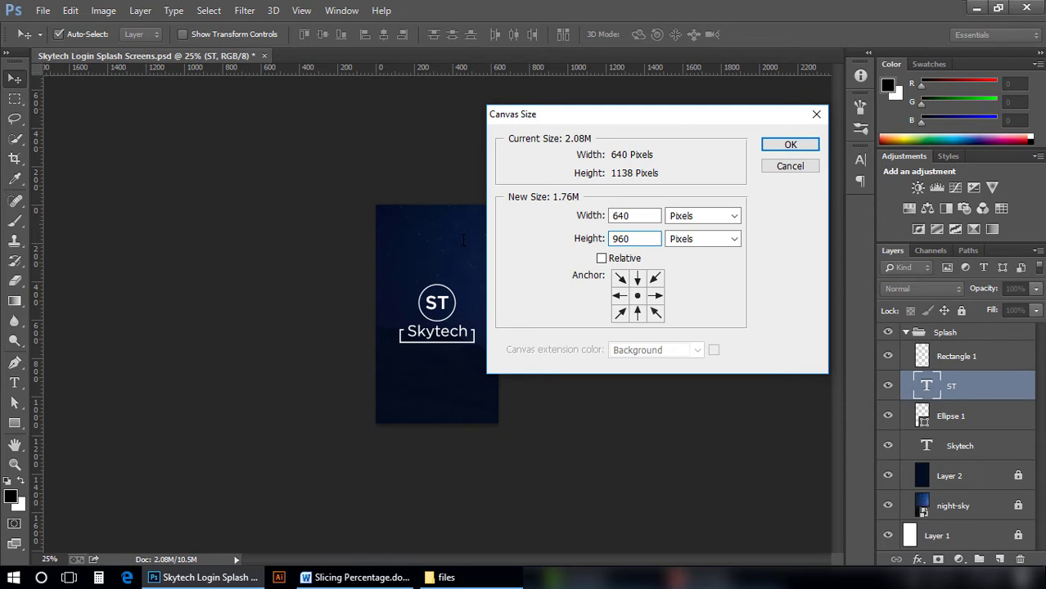
key("Return")
key("Return")
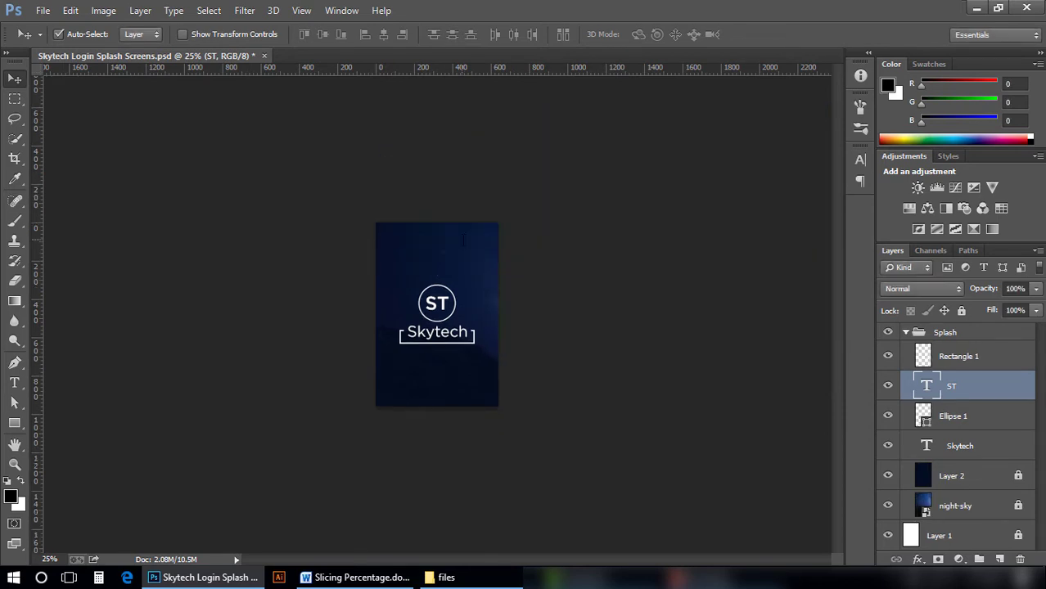
key("ctrl+plus")
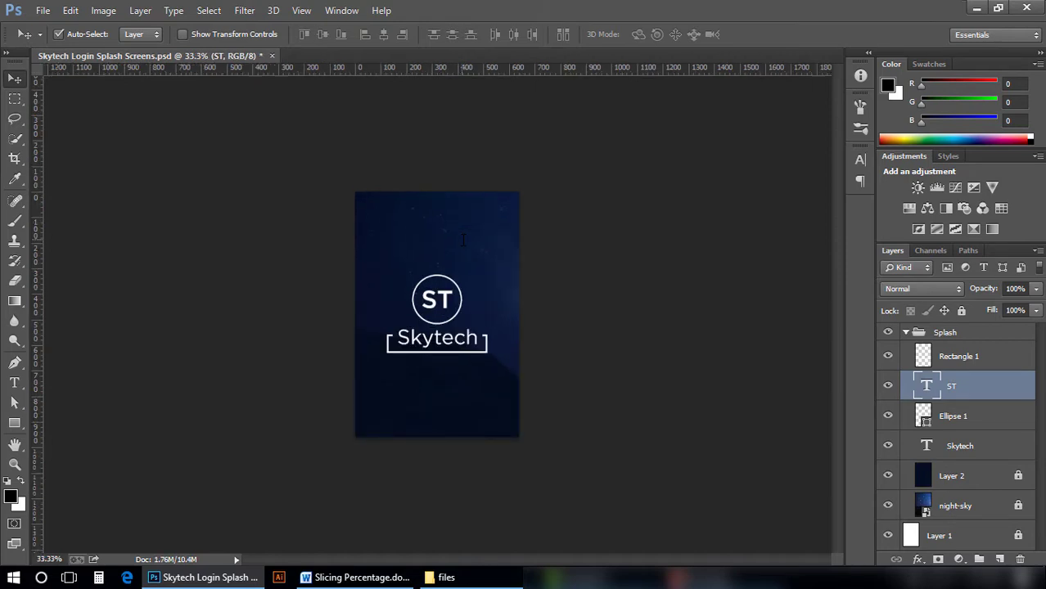
left_click(628, 451)
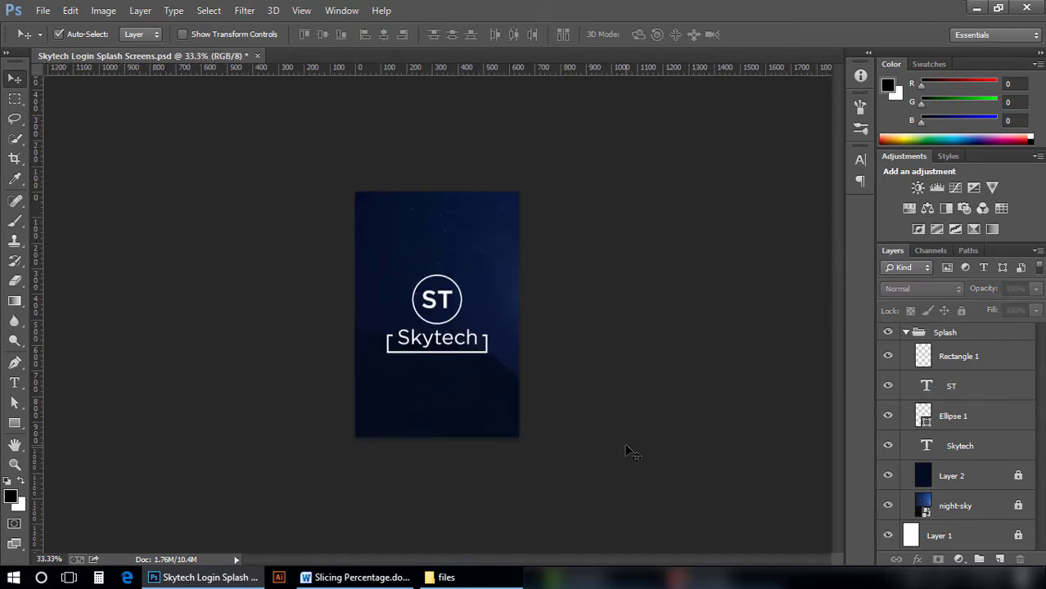
key("ctrl+alt+shift+s")
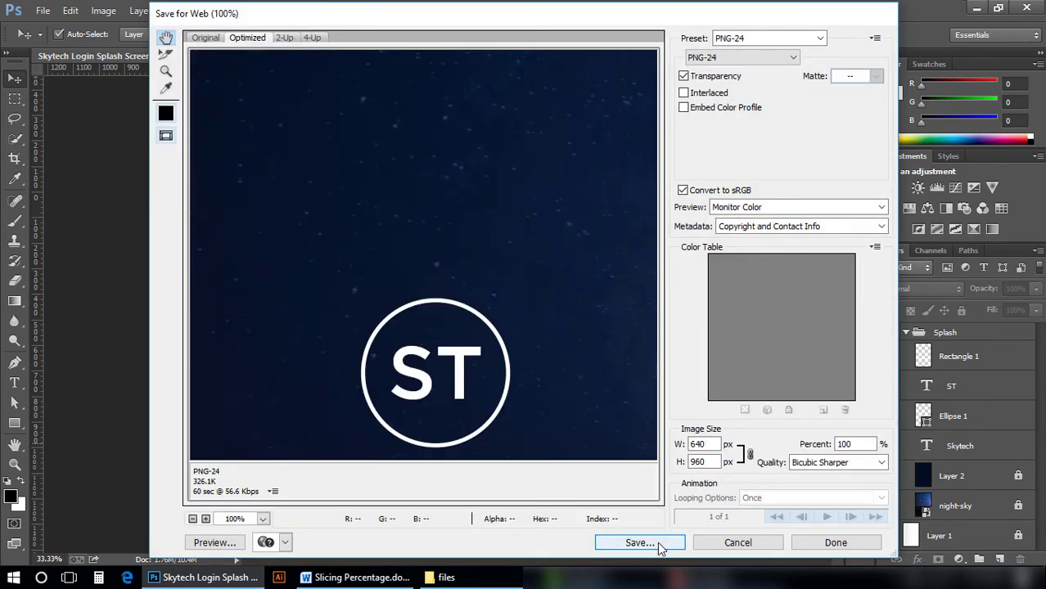
- Save the 640 × 960 splash as a PNG-24 named splash in the iPhone 4s folder
left_click(654, 543)
left_click(466, 63)
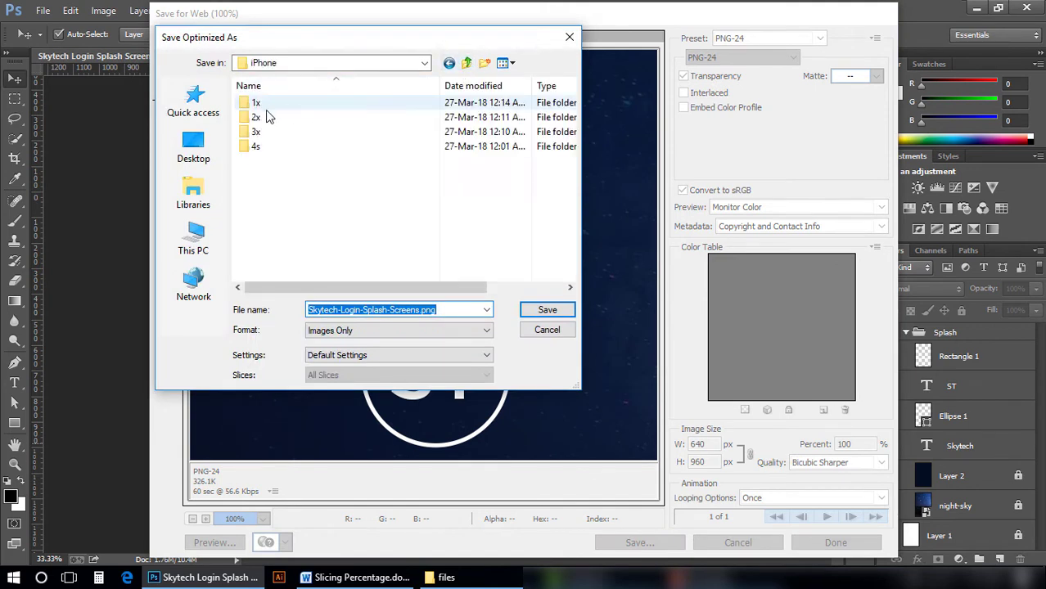
double_click(271, 151)
left_click(344, 309)
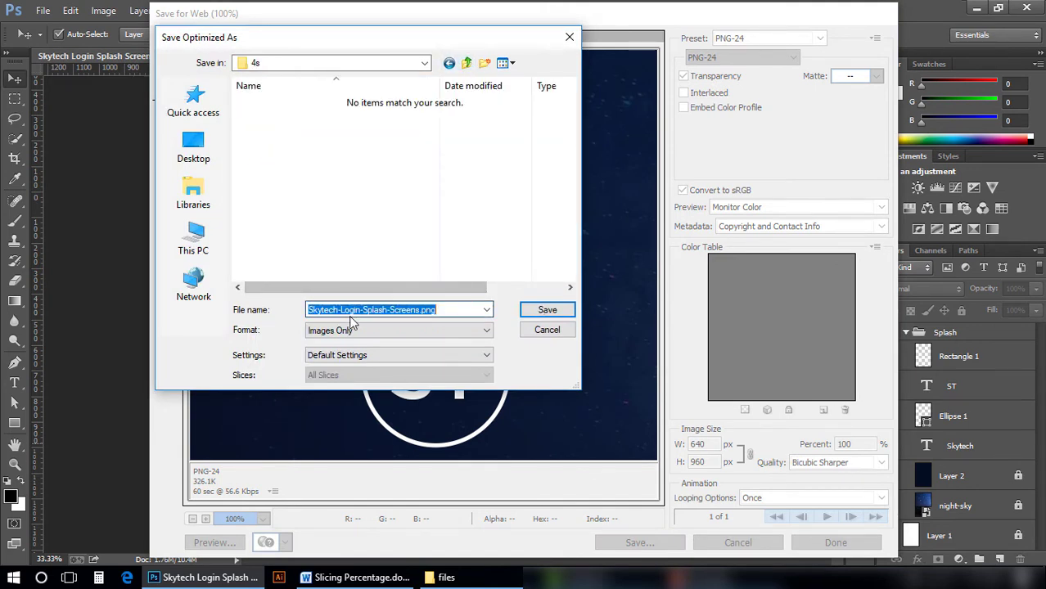
type("spl")
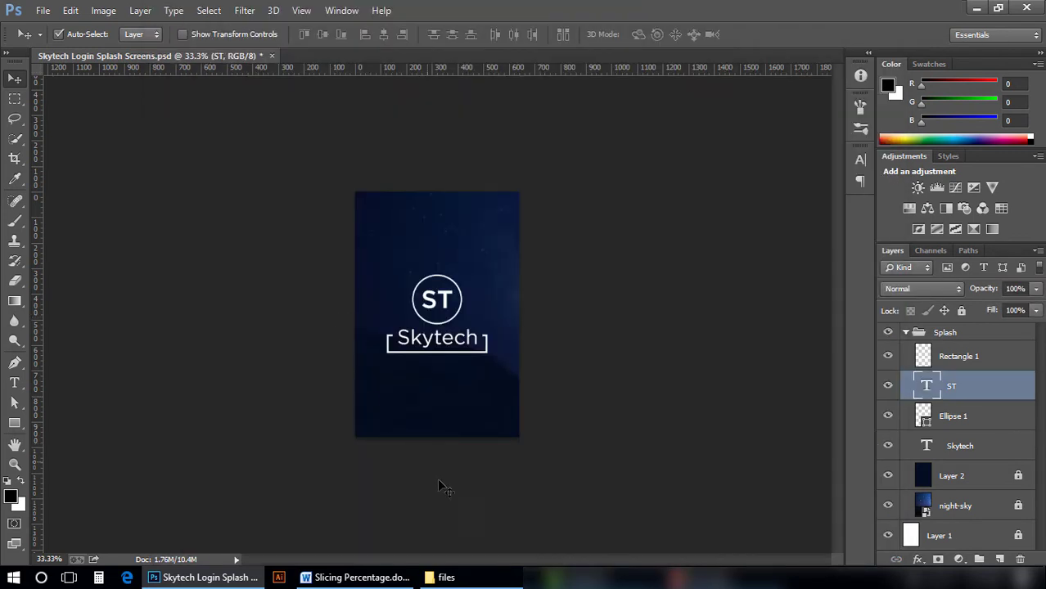
- Open Skytech Login Register Screens.psd in Photoshop from the files folder window
left_click(490, 579)
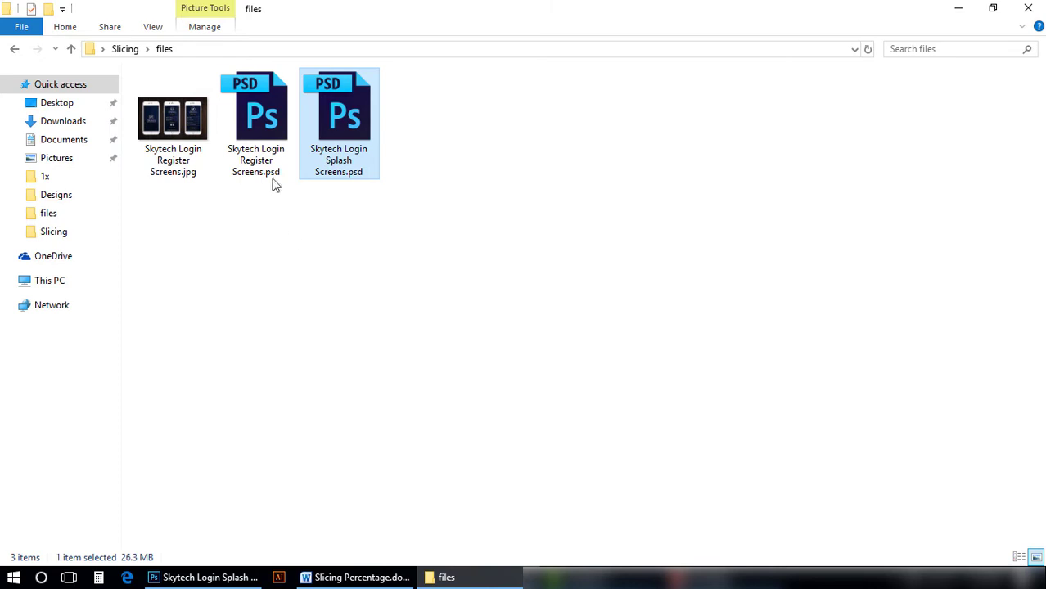
double_click(281, 146)
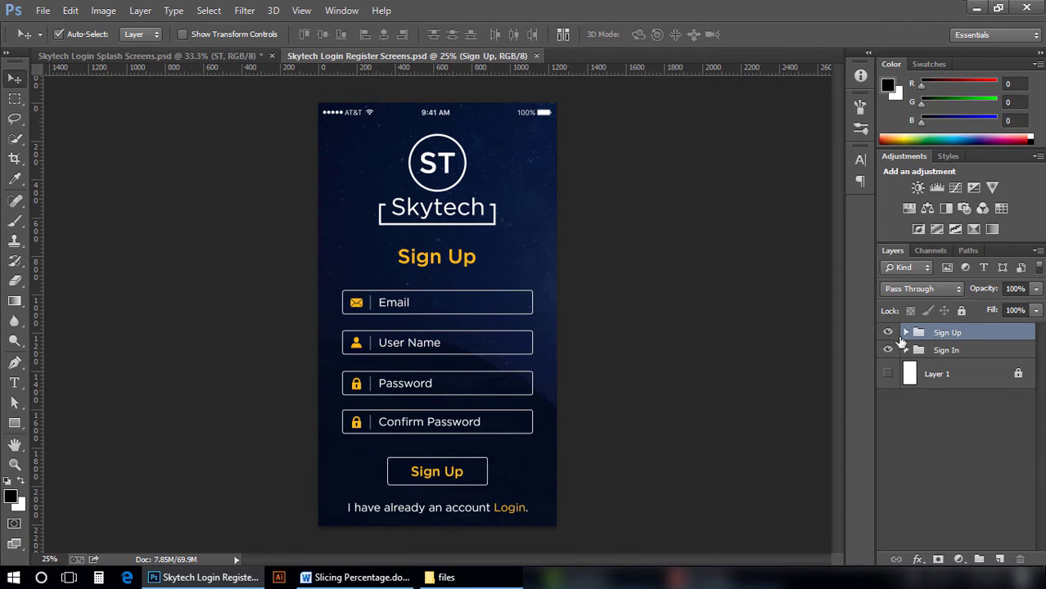
- Hide the Sign Up group to reveal the Login screen, then zoom and centre it
left_click(886, 332)
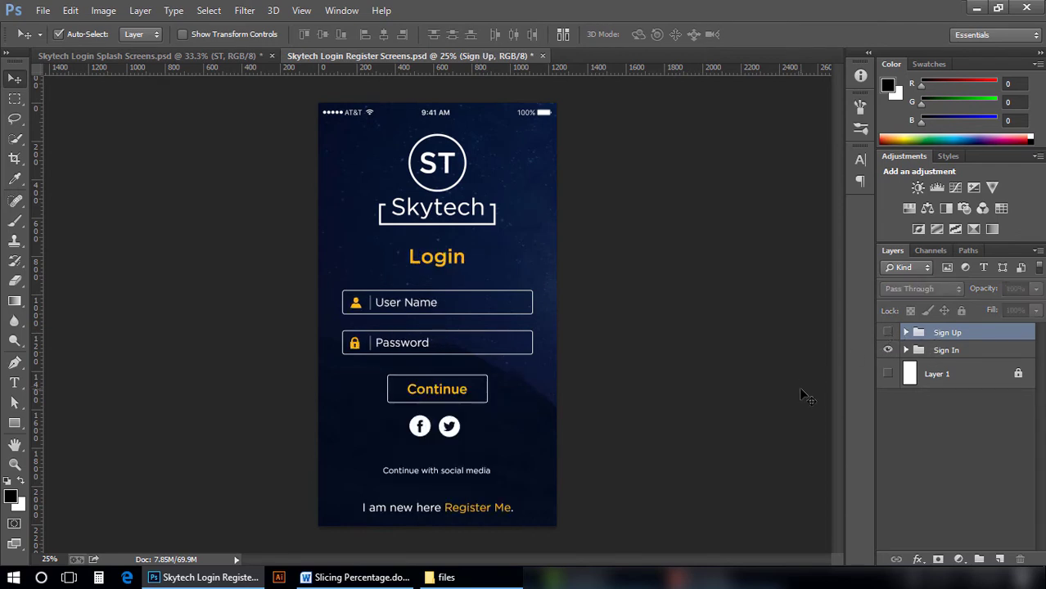
key("ctrl+plus")
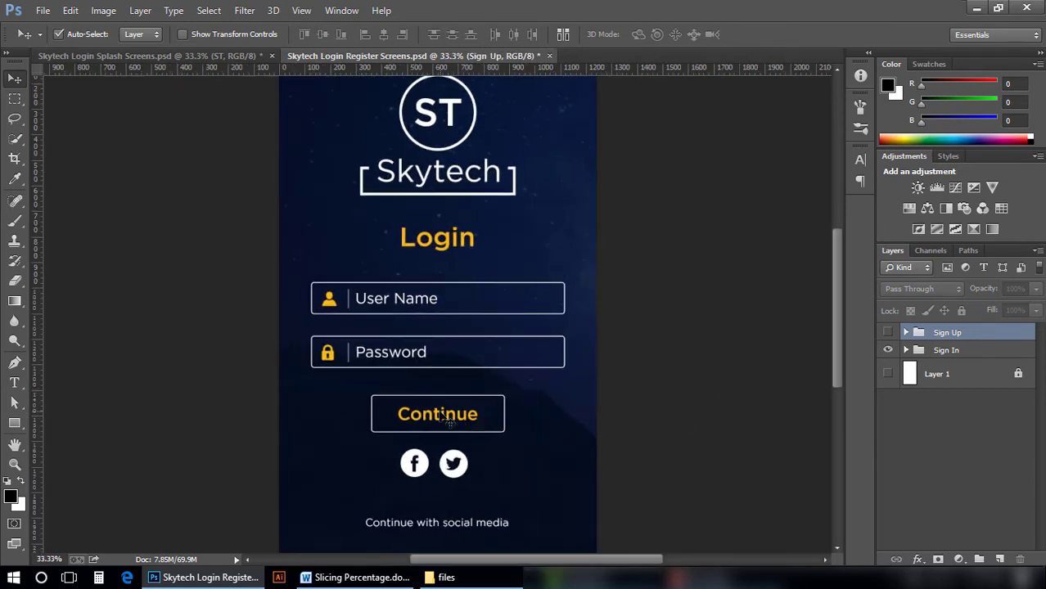
left_click_drag(397, 345, 404, 430)
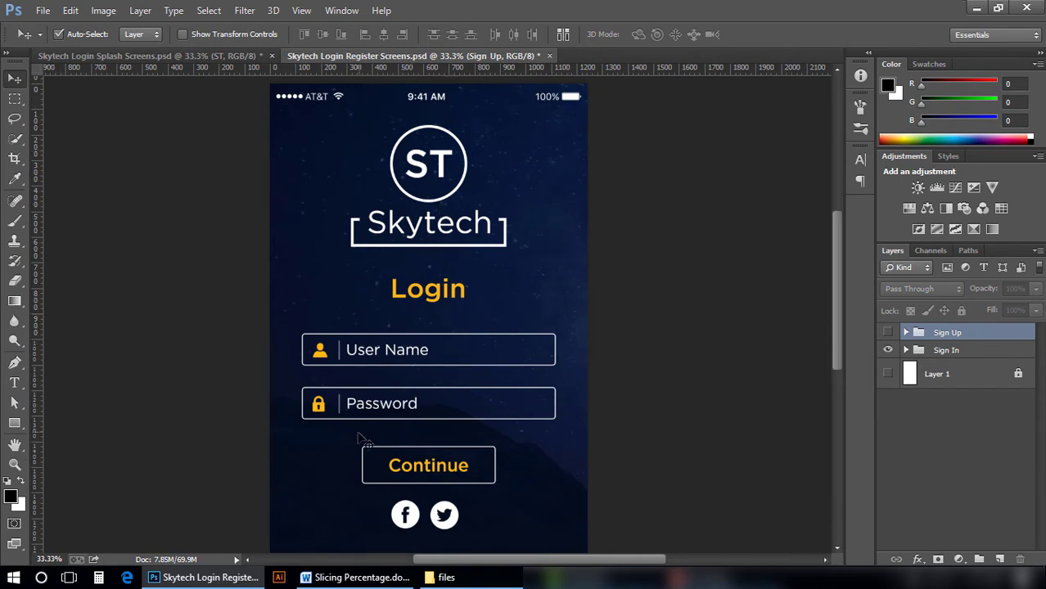
left_click_drag(365, 400, 367, 399)
scroll(368, 398, "down", 3)
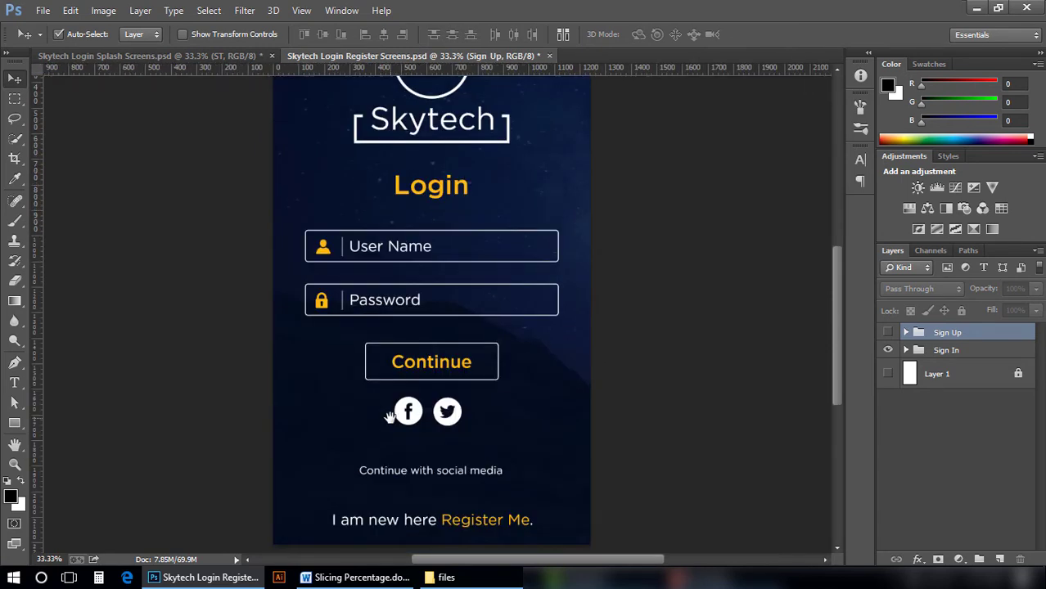
mouse_move(468, 462)
left_mouse_down()
mouse_move(481, 409)
mouse_move(448, 464)
left_mouse_up()
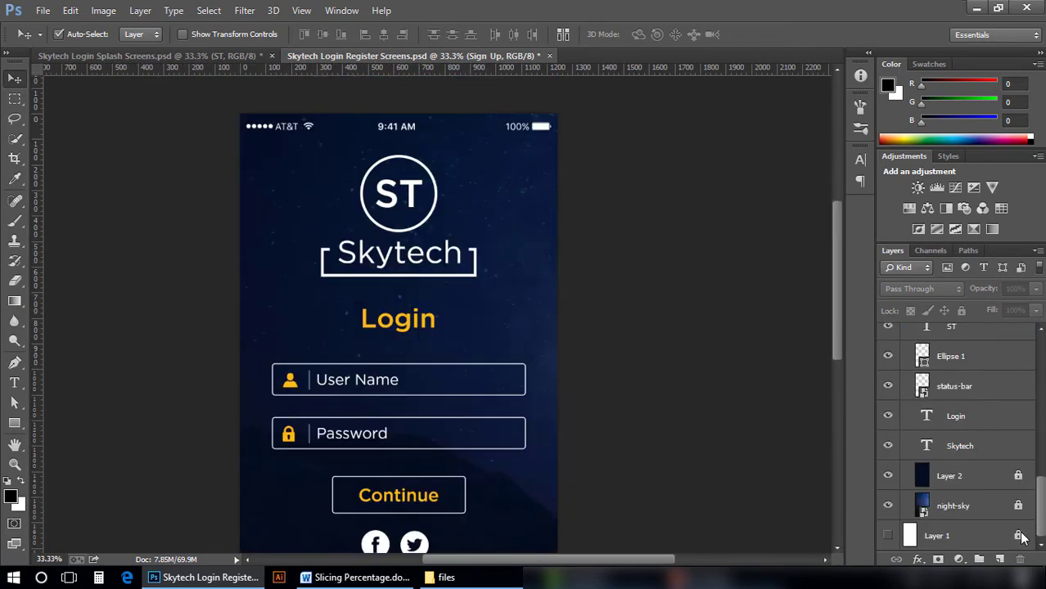
- Hide the night-sky and Layer 2 backgrounds and marquee-select the ST logo and Skytech wordmark
left_click(888, 506)
left_click(887, 480)
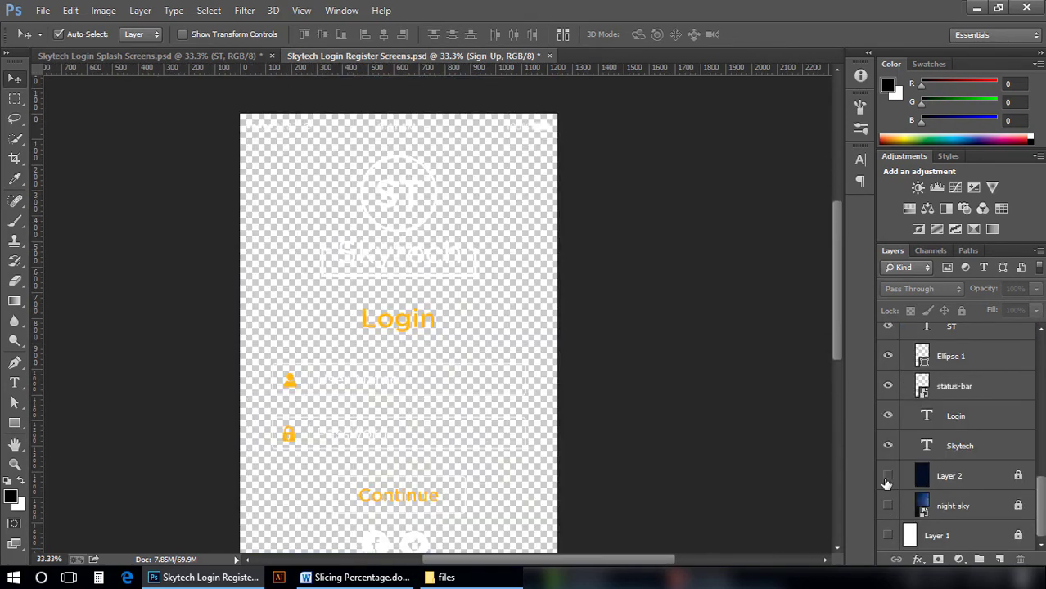
left_click(888, 477)
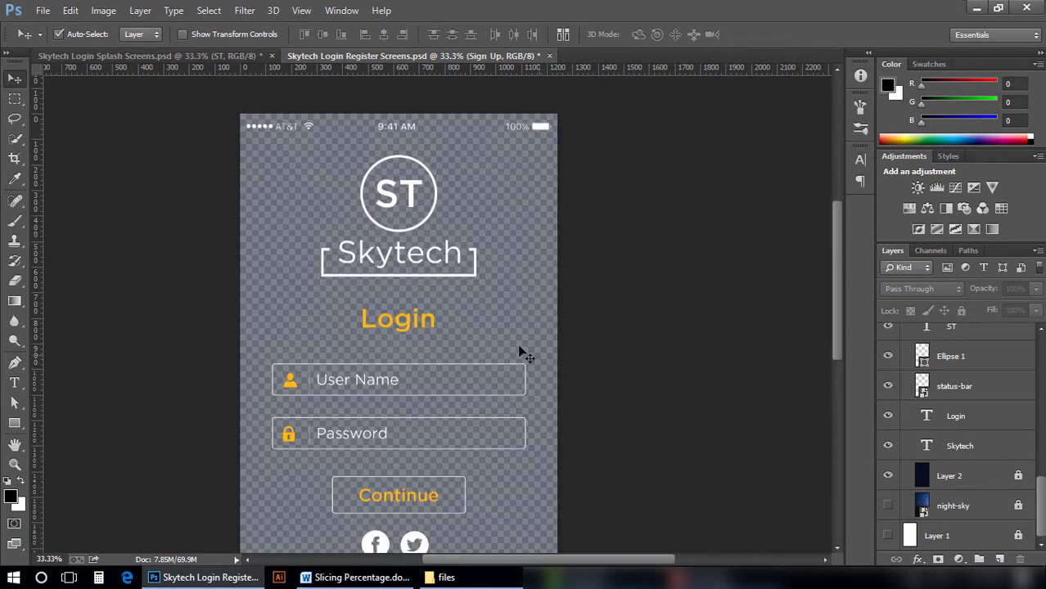
key("m")
left_click_drag(291, 149, 518, 288)
left_click(344, 196)
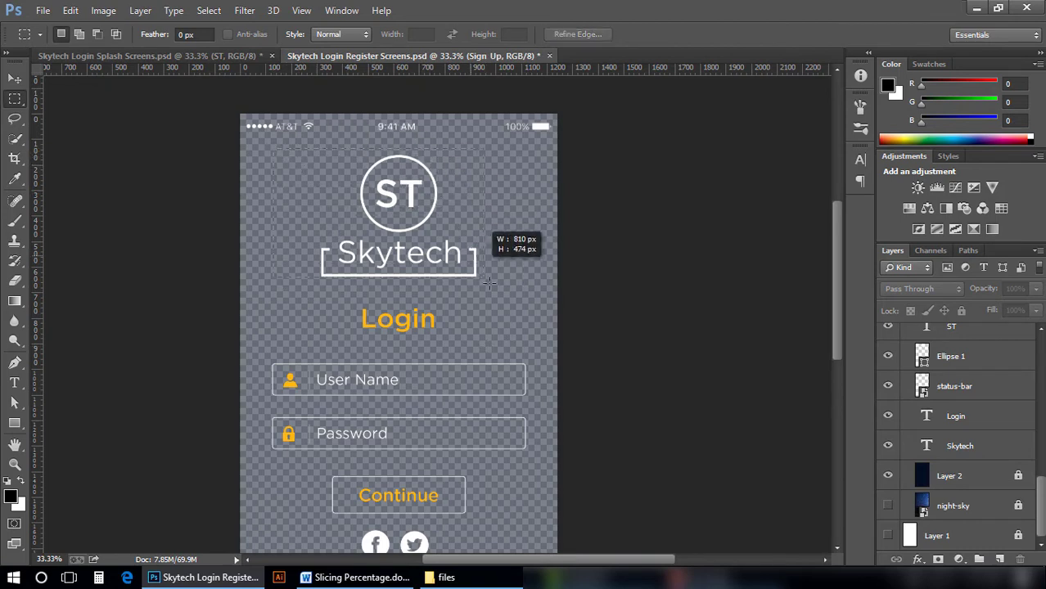
left_click_drag(488, 282, 497, 290)
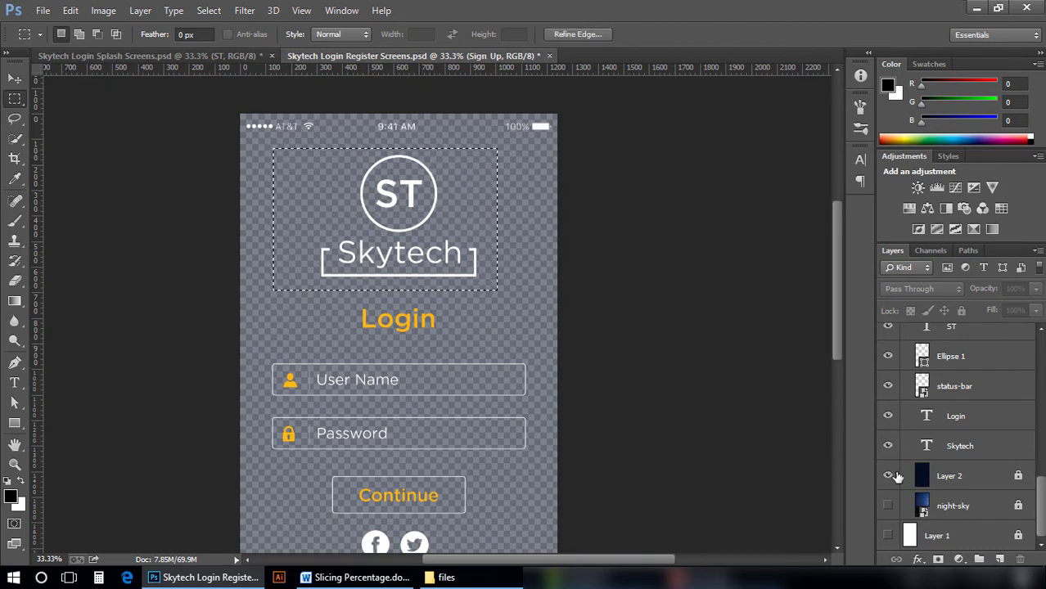
left_click(888, 477)
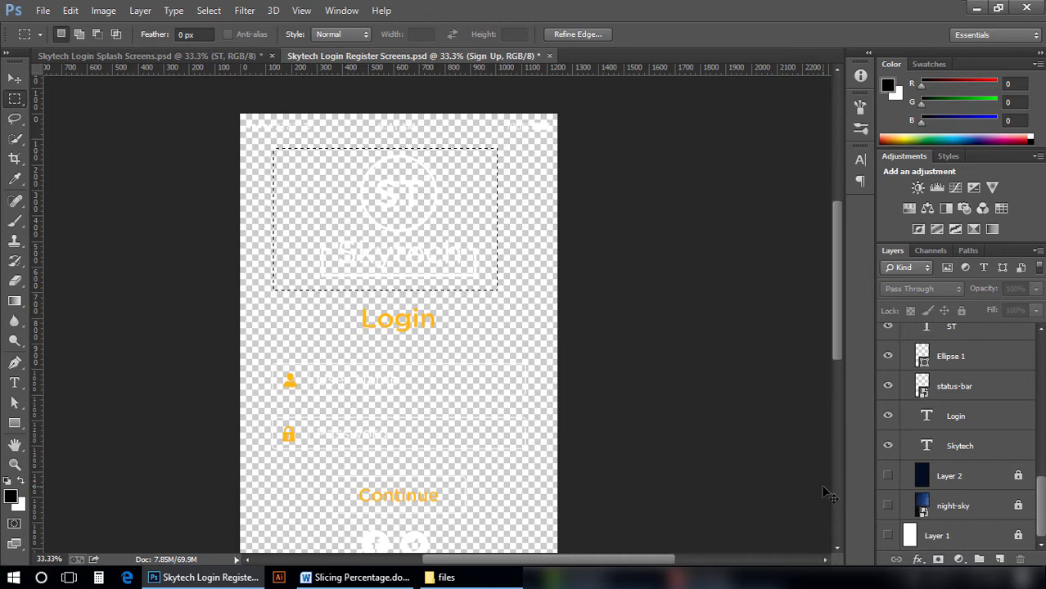
- Create a new 608 × 476 px transparent document sized from the clipboard
left_click(43, 10)
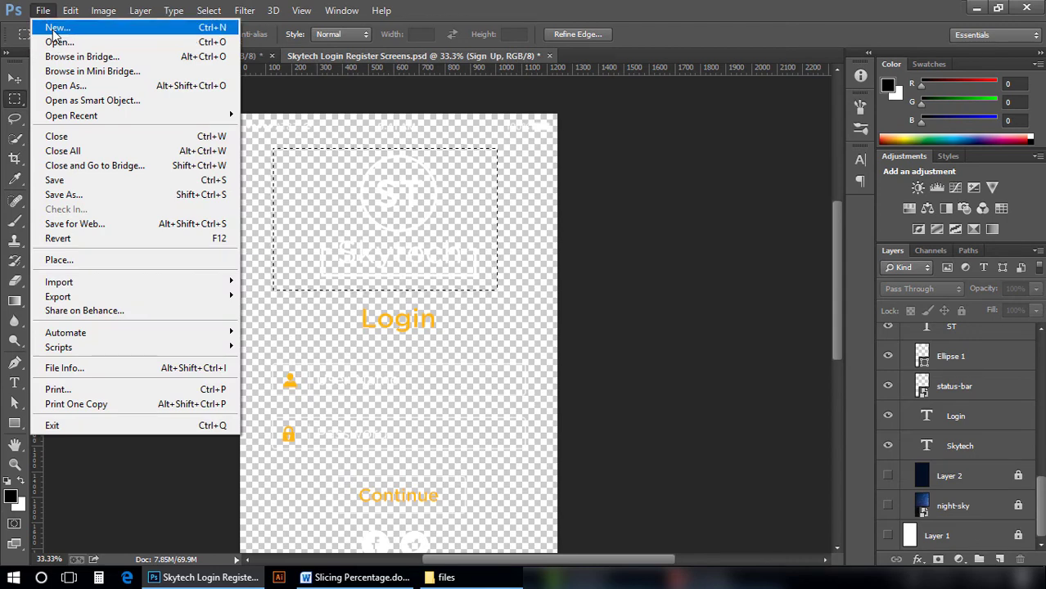
left_click(51, 28)
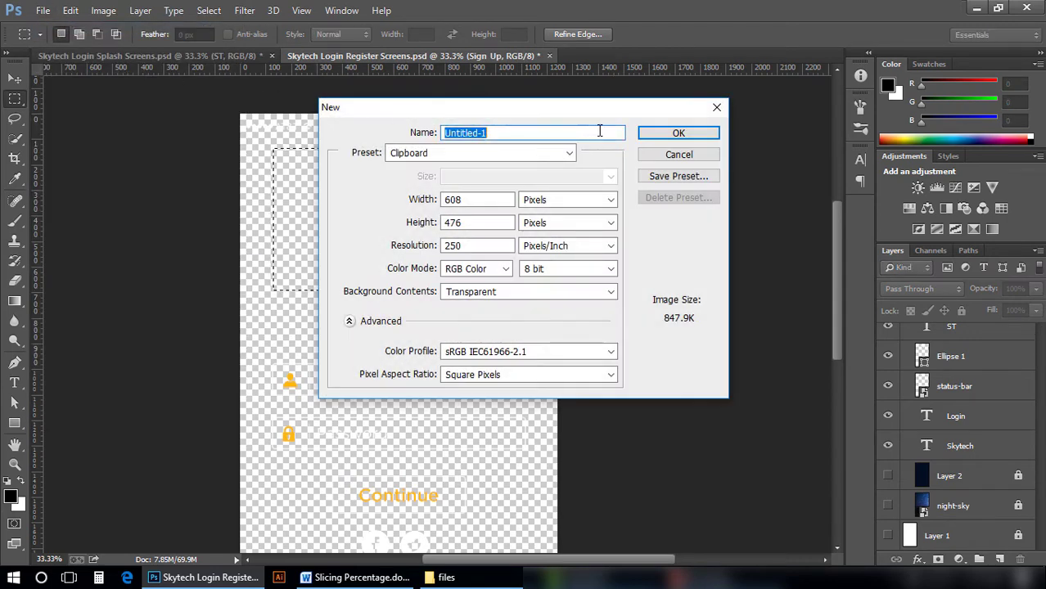
left_click(678, 135)
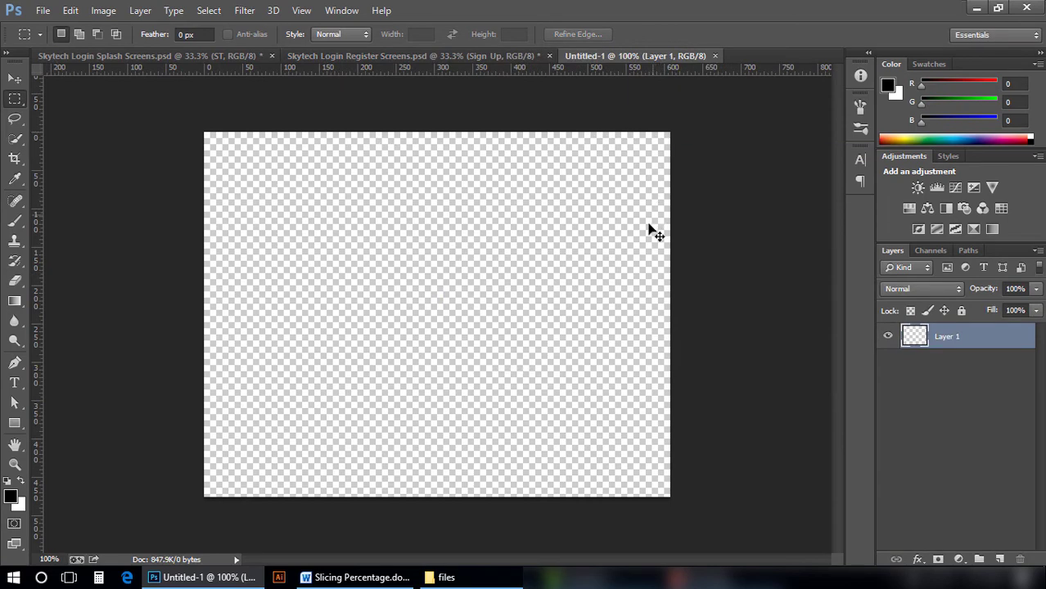
- Paste the Skytech logo into the new document and shift it slightly left
left_click(70, 11)
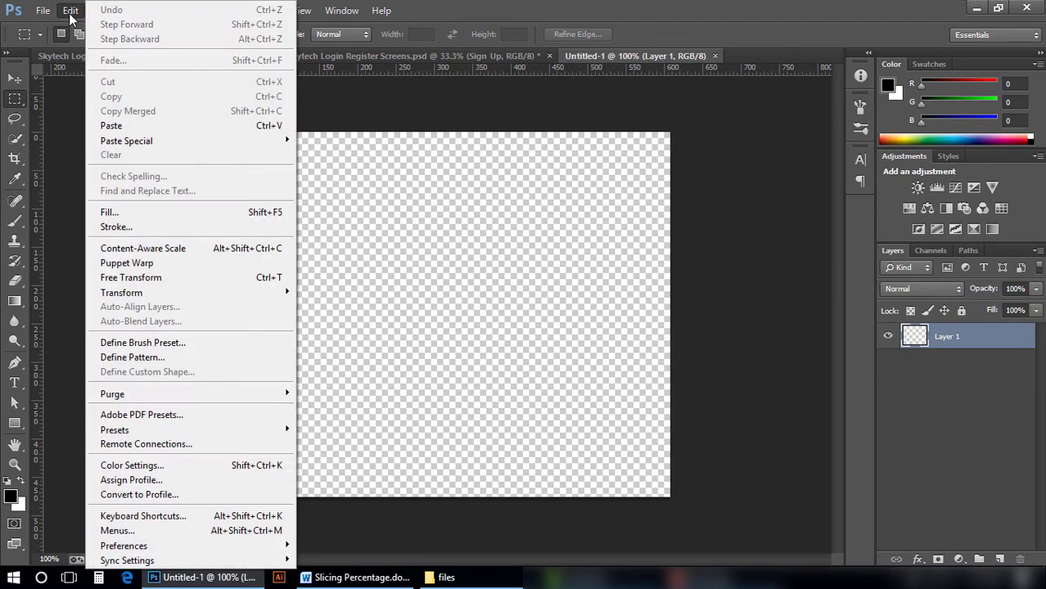
left_click(135, 127)
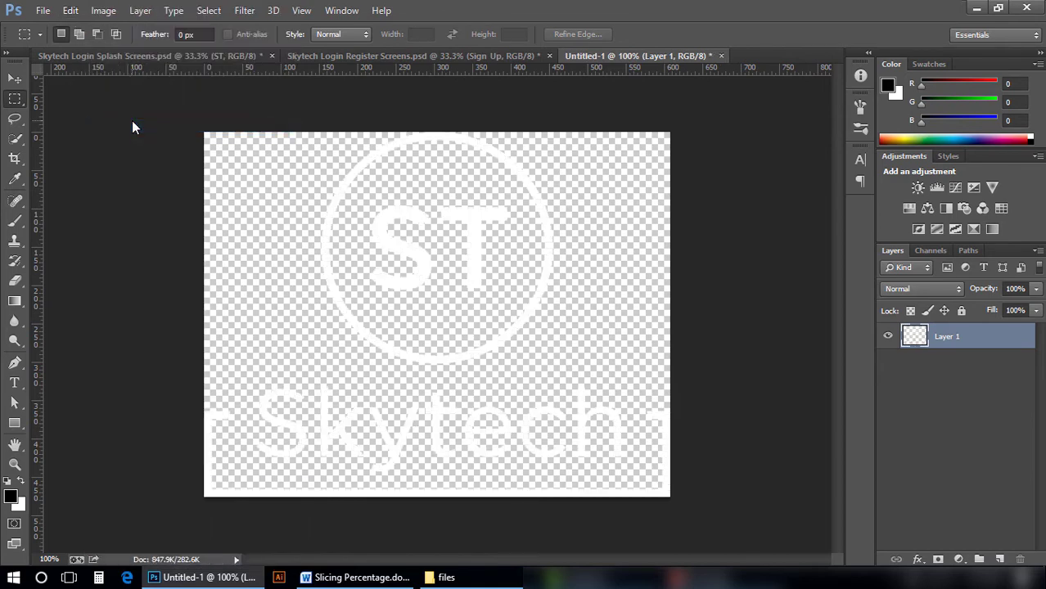
key("v")
left_click_drag(460, 265, 491, 266)
left_click(43, 10)
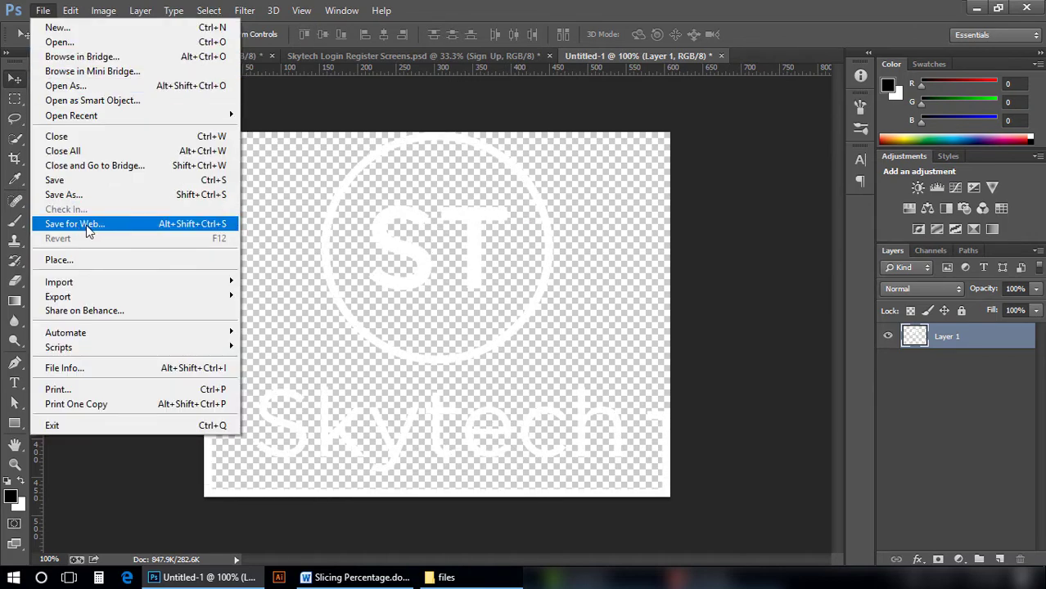
- Export the logo at 100% as PNG-24 login-logo into the iPhone 3x folder
left_click(87, 224)
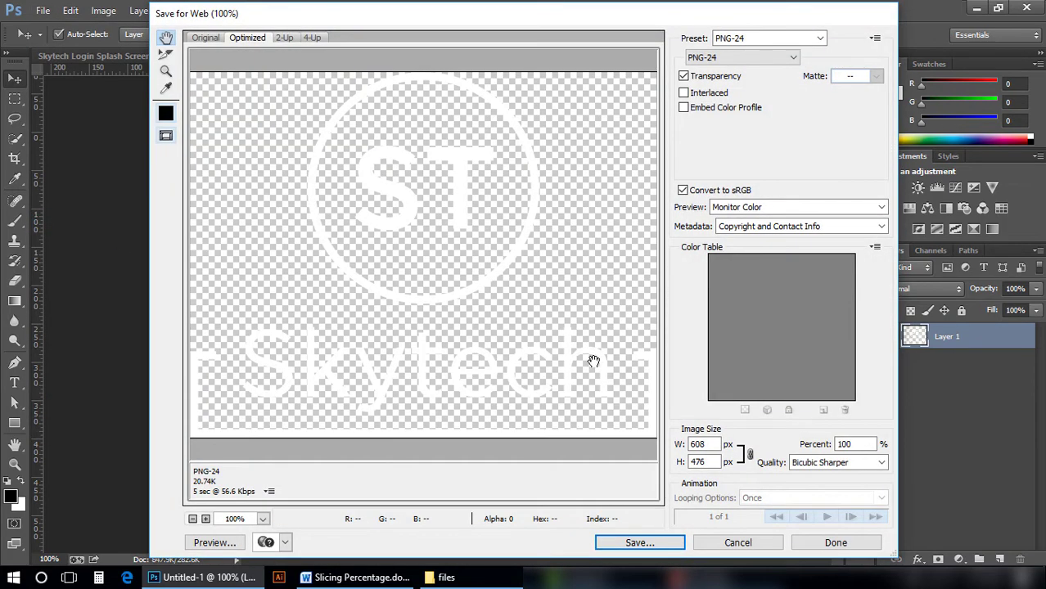
left_click(631, 540)
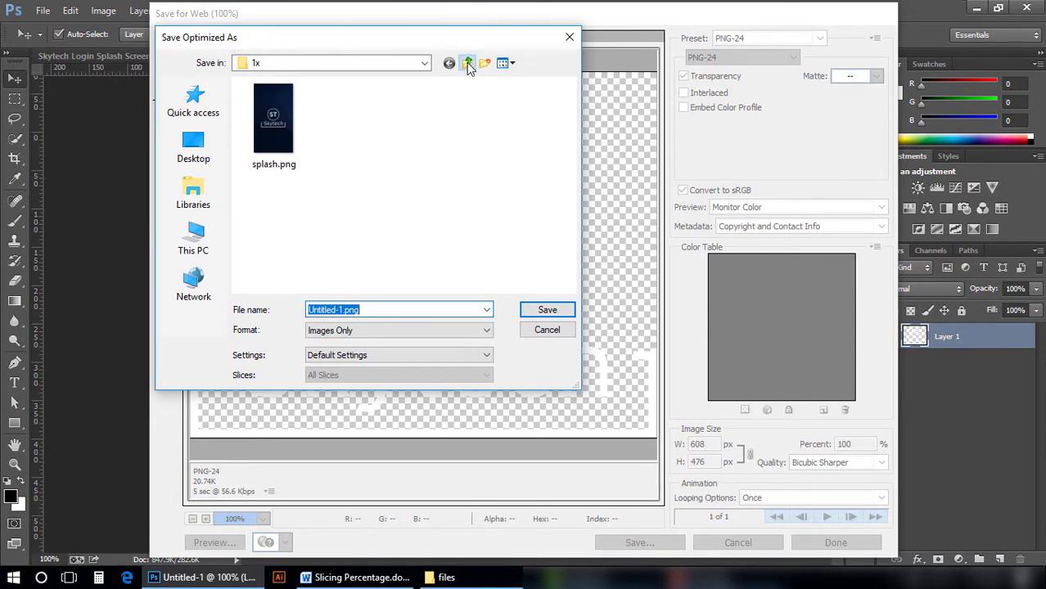
left_click(467, 64)
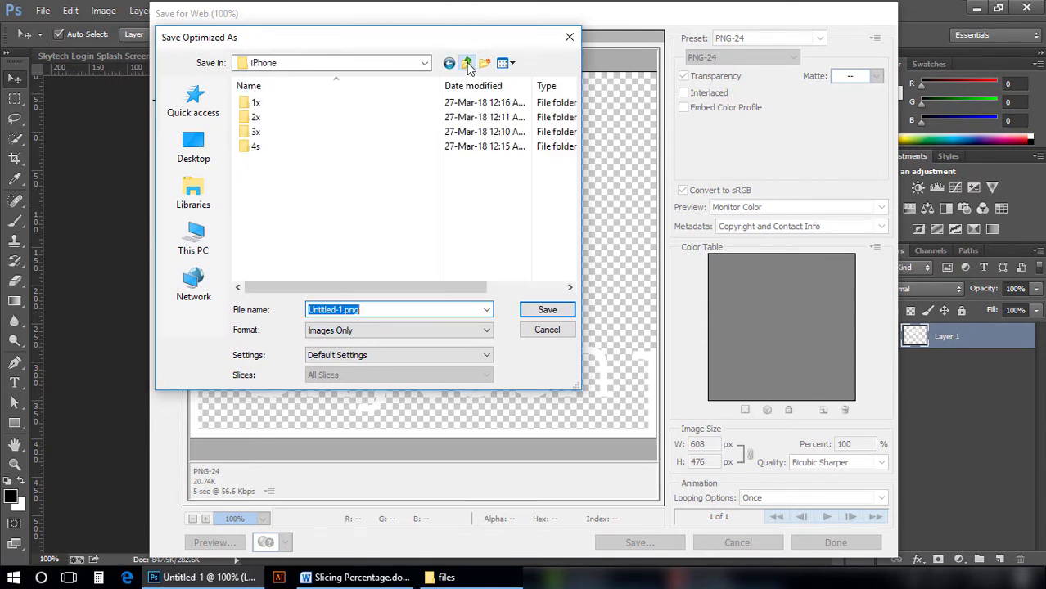
double_click(276, 133)
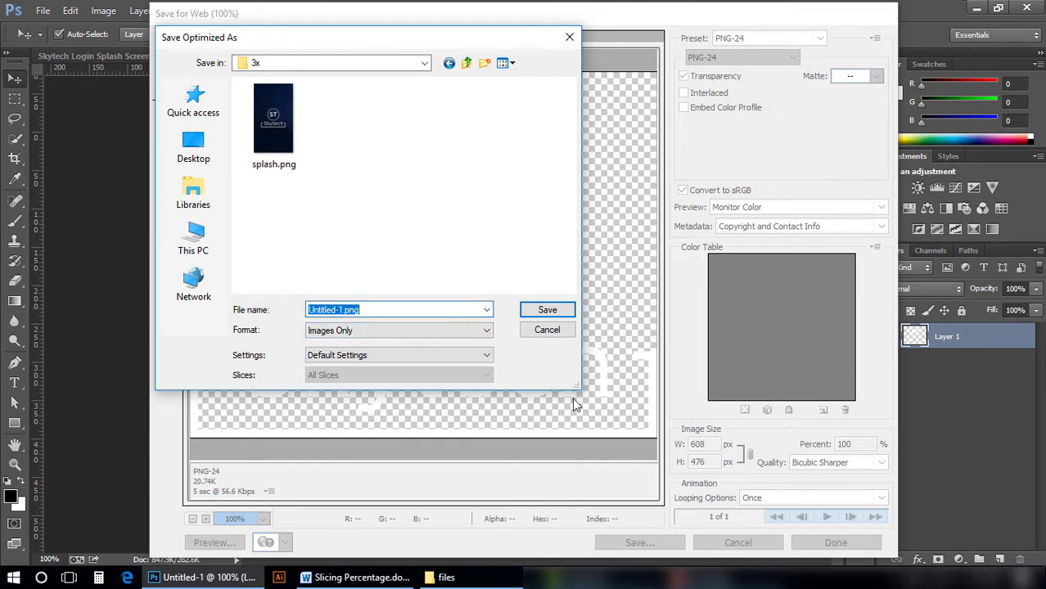
type("login-logo")
key("Return")
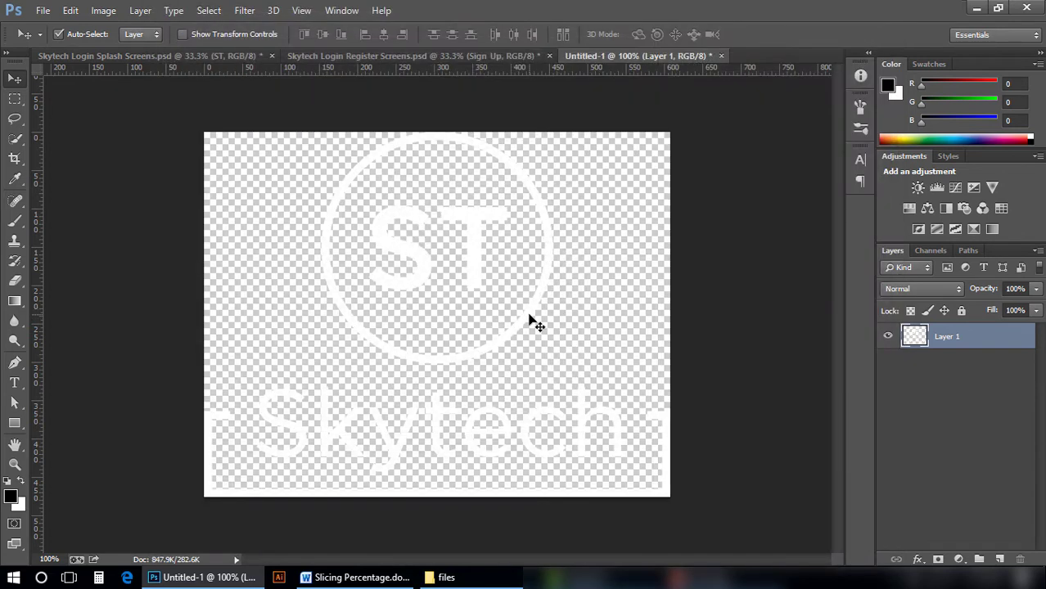
left_click(358, 577)
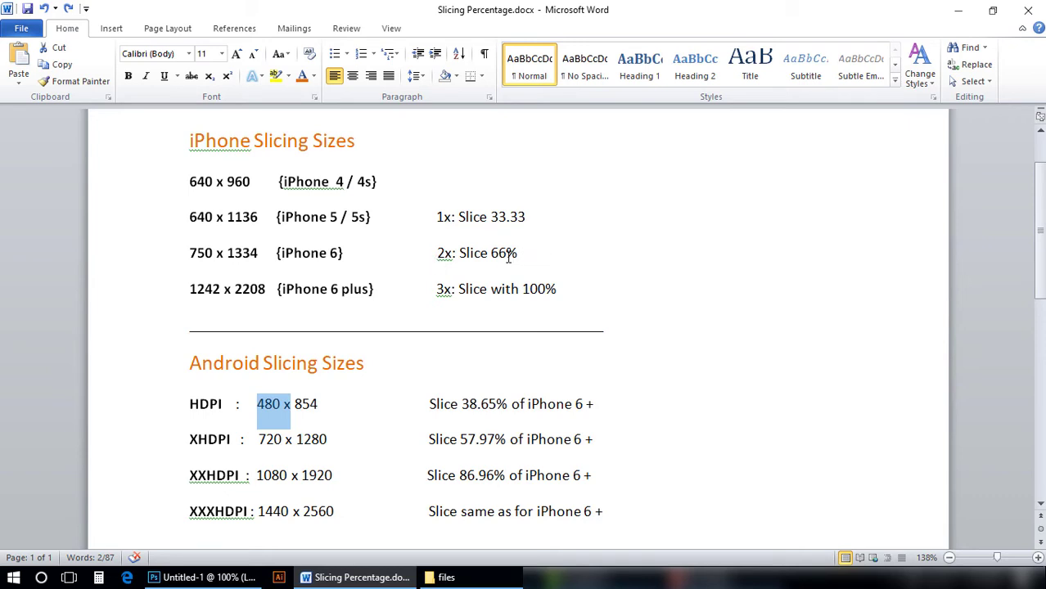
- Export the logo scaled to 66% (401 × 314 px) as login-logo.png into the iPhone 2x folder
key("alt+Tab")
left_click(42, 10)
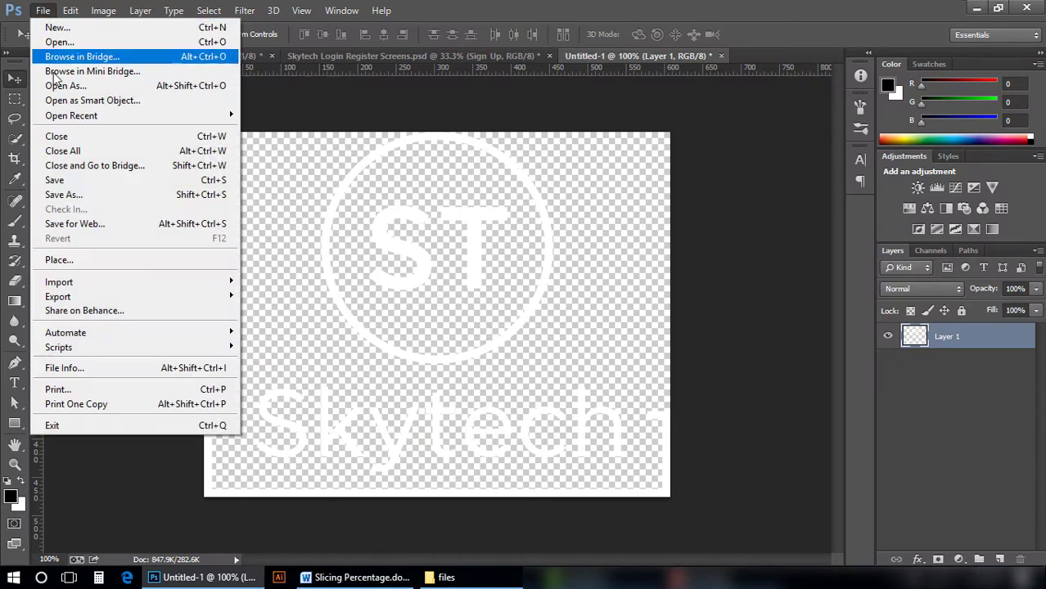
left_click(94, 233)
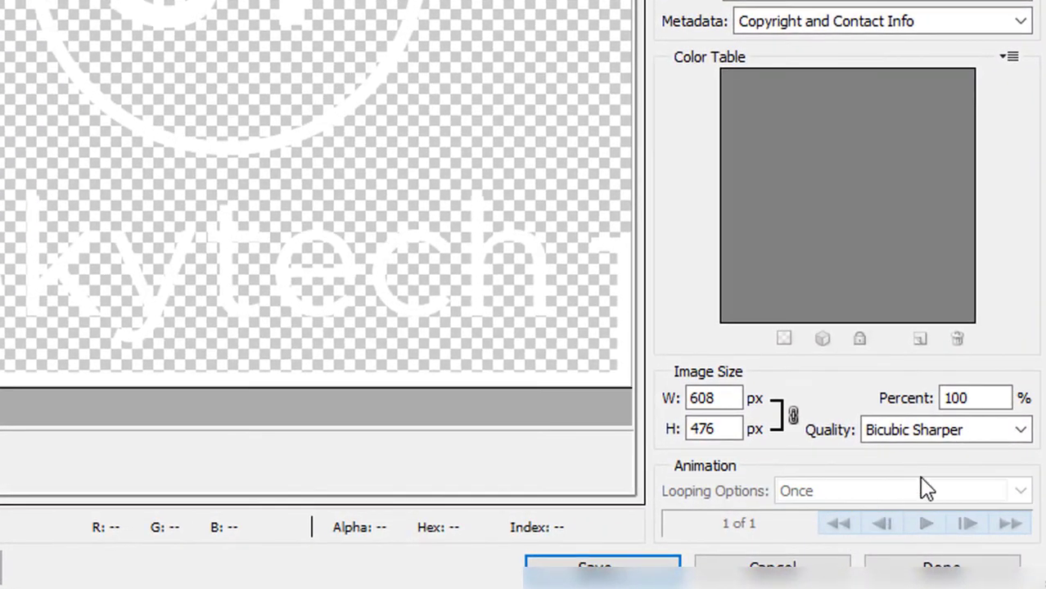
double_click(1000, 400)
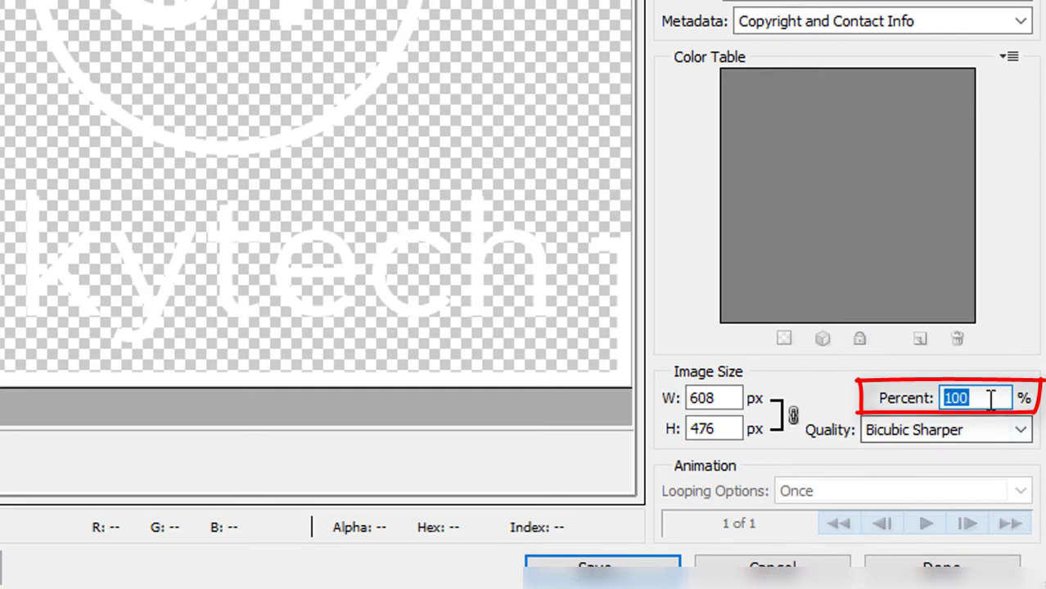
type("66")
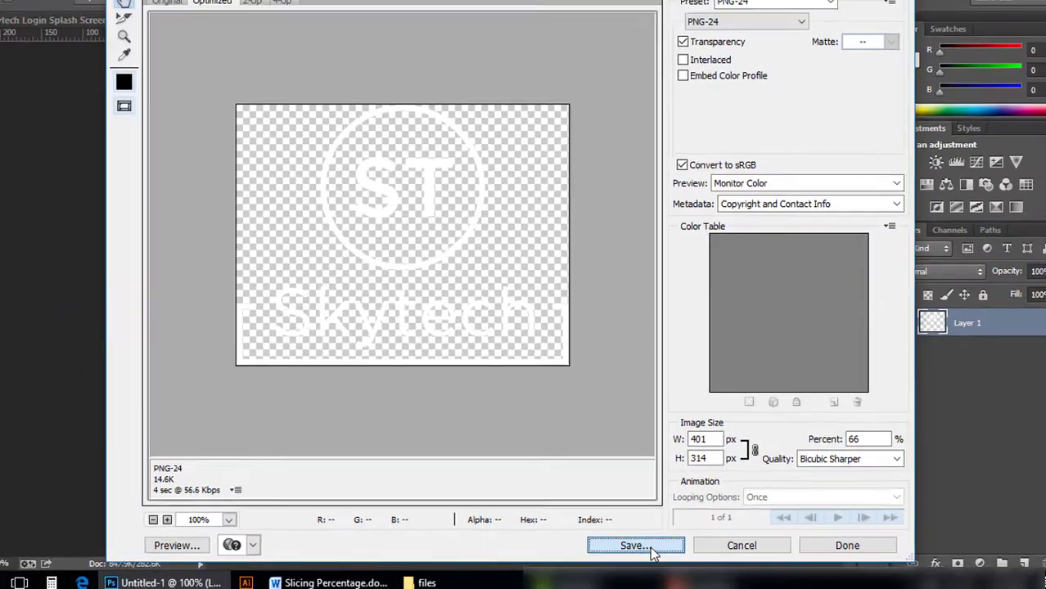
left_click(626, 577)
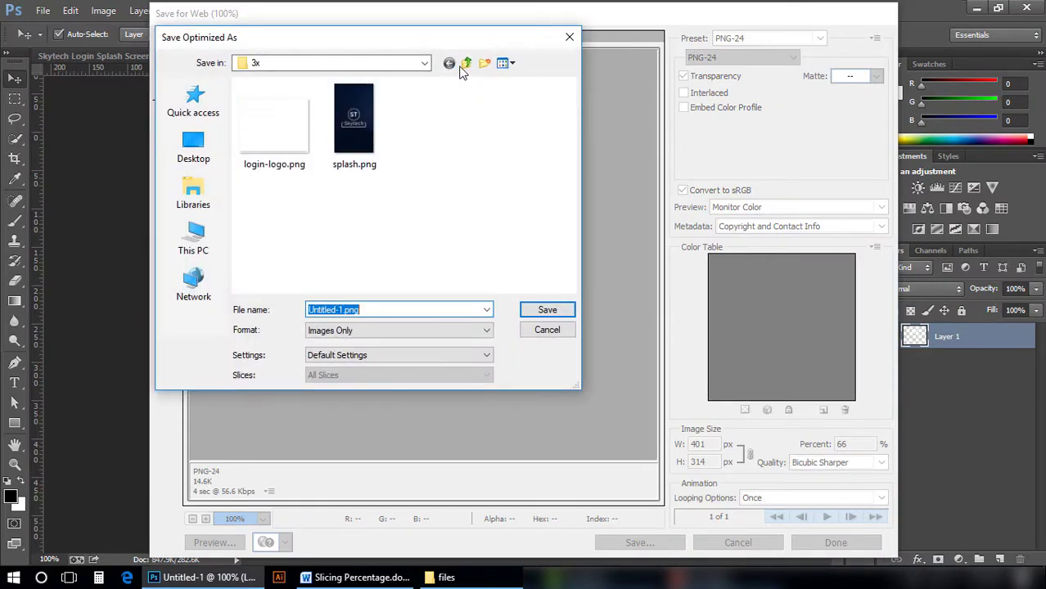
type("login-logo.png")
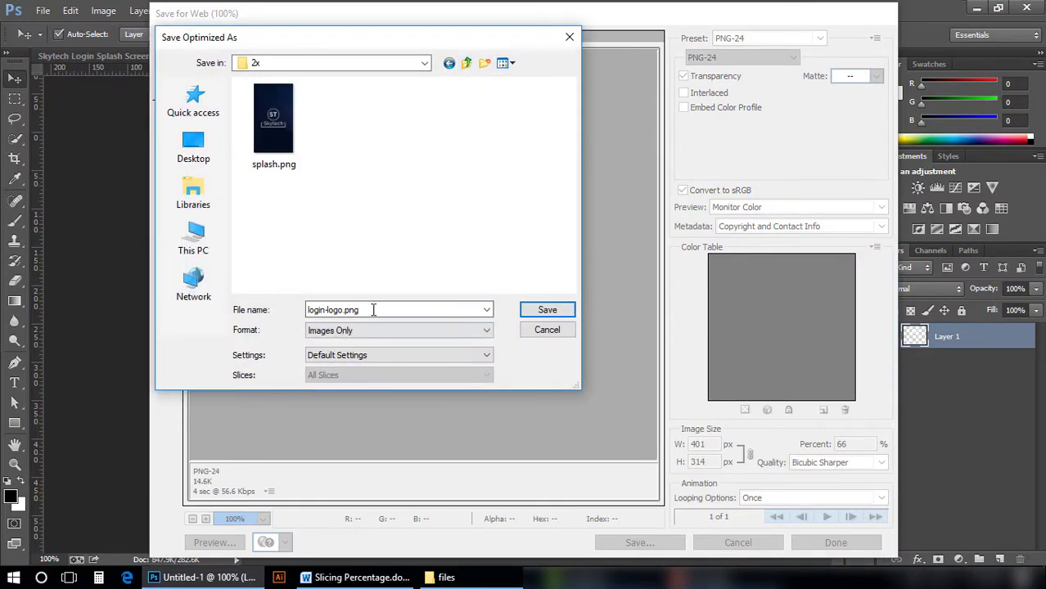
left_click(553, 312)
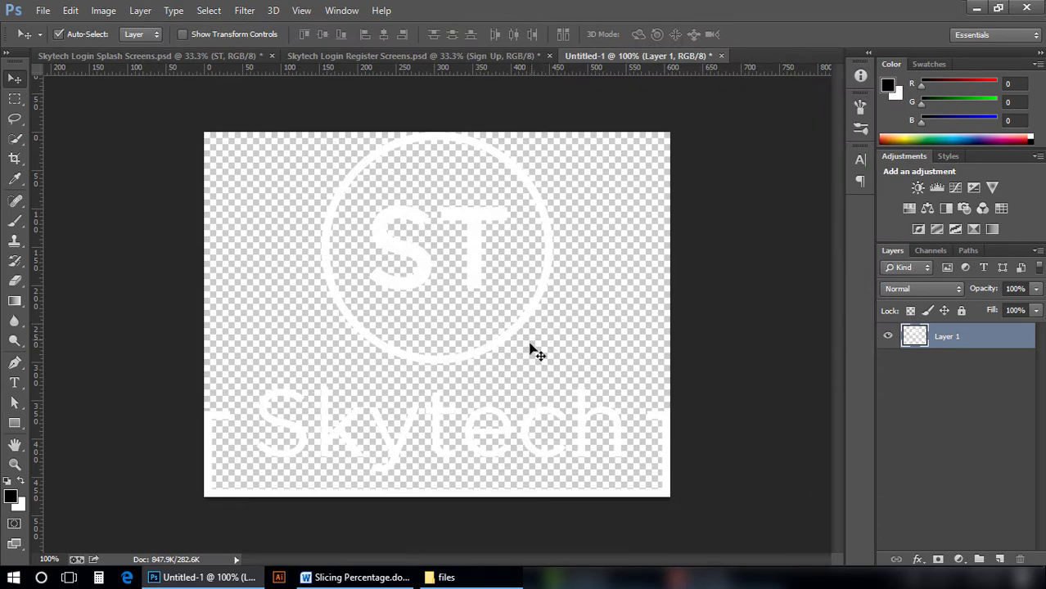
- Add a % sign after 33.33 in the slicing percentages notes
key("ctrl+alt+shift+s")
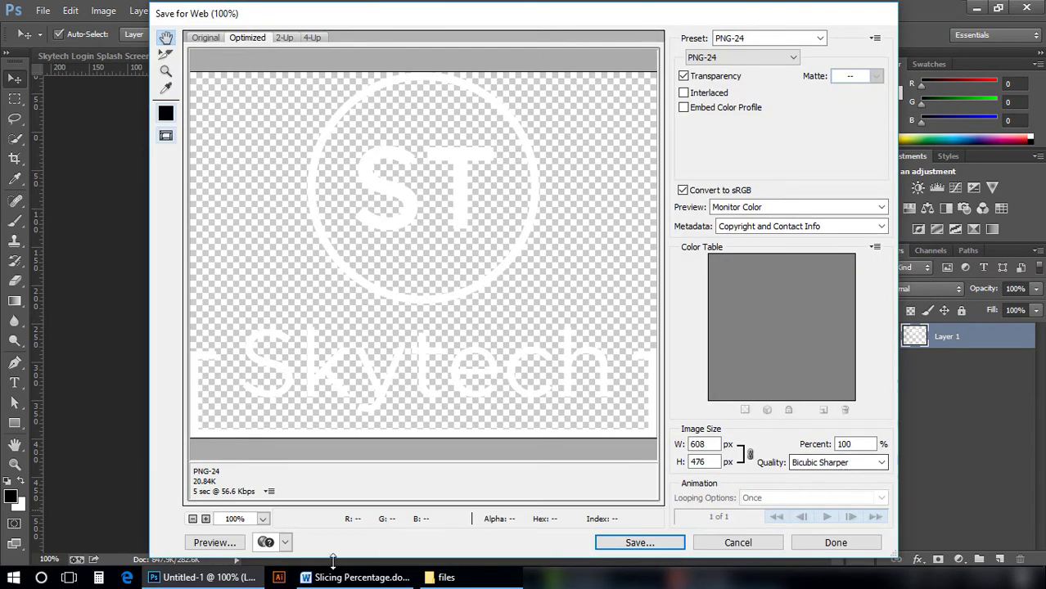
left_click(356, 576)
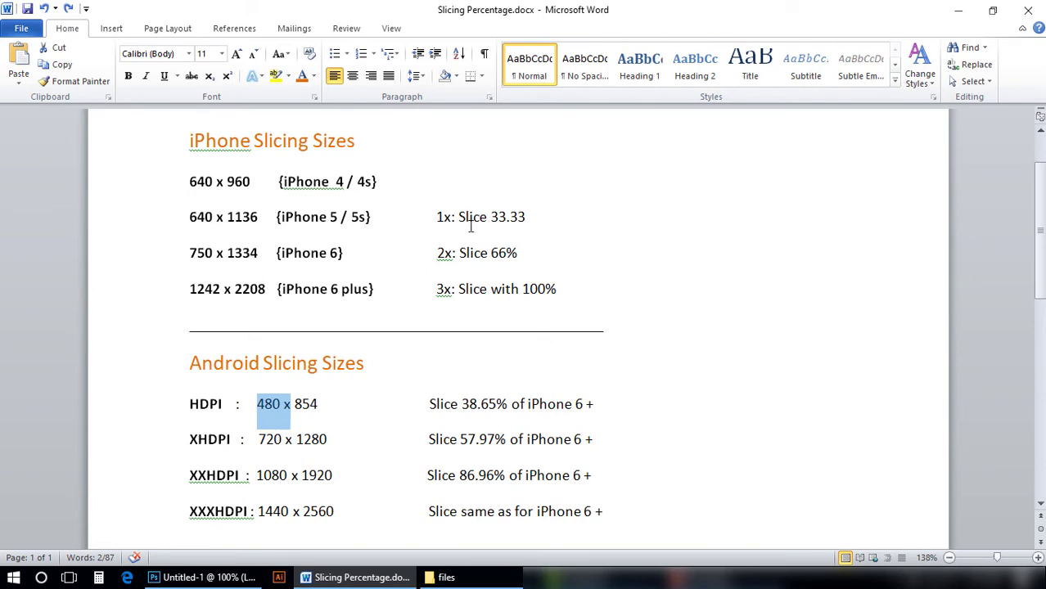
left_click(527, 217)
type("%")
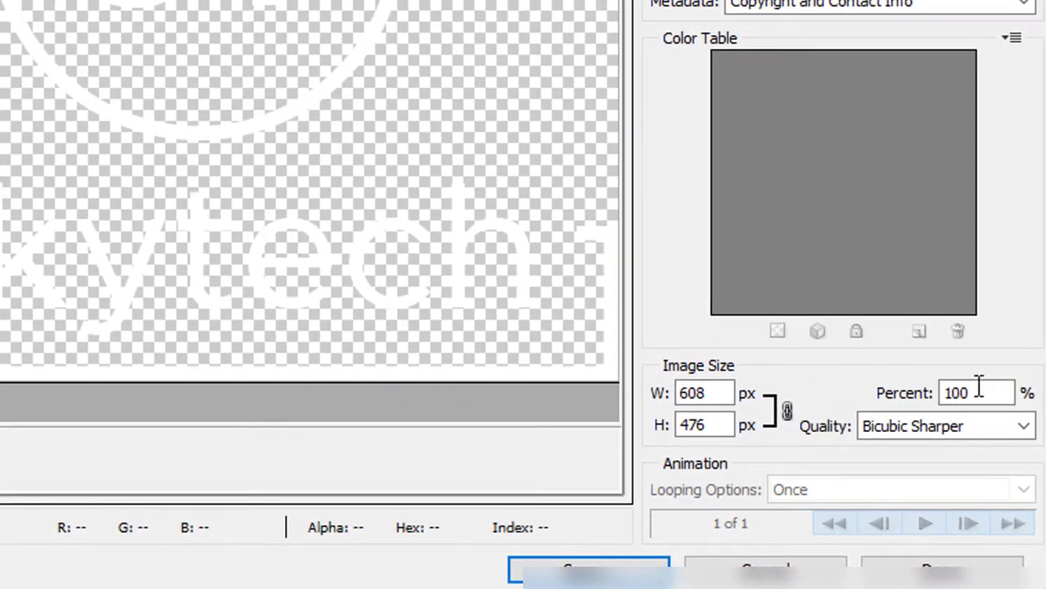
- Export the logo at 33.33% (203 × 159 px) as login-logo.png into the iPhone 1x folder
double_click(978, 391)
type("33")
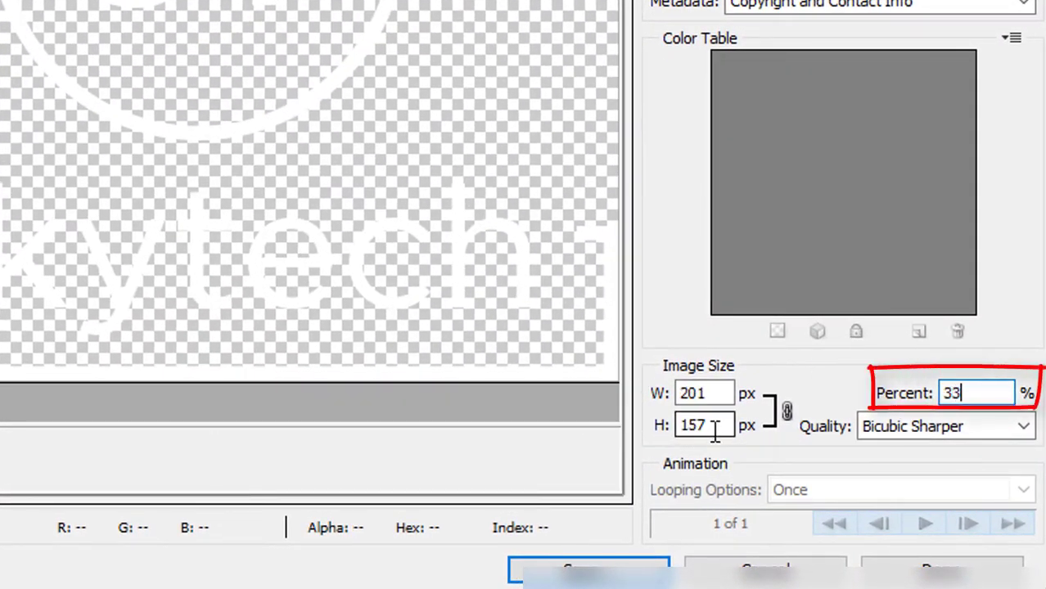
type(".33")
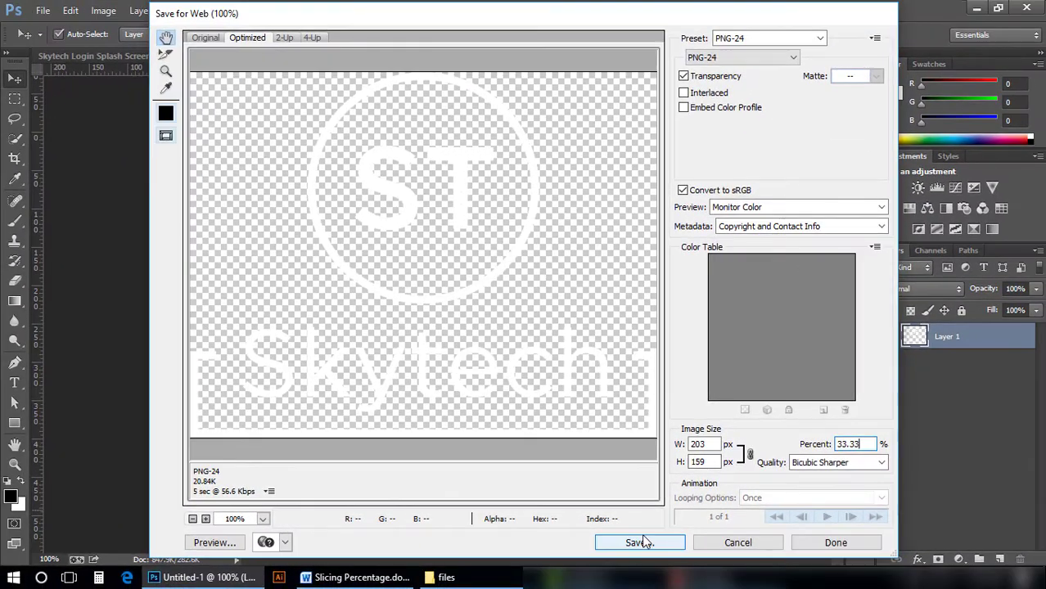
left_click(641, 546)
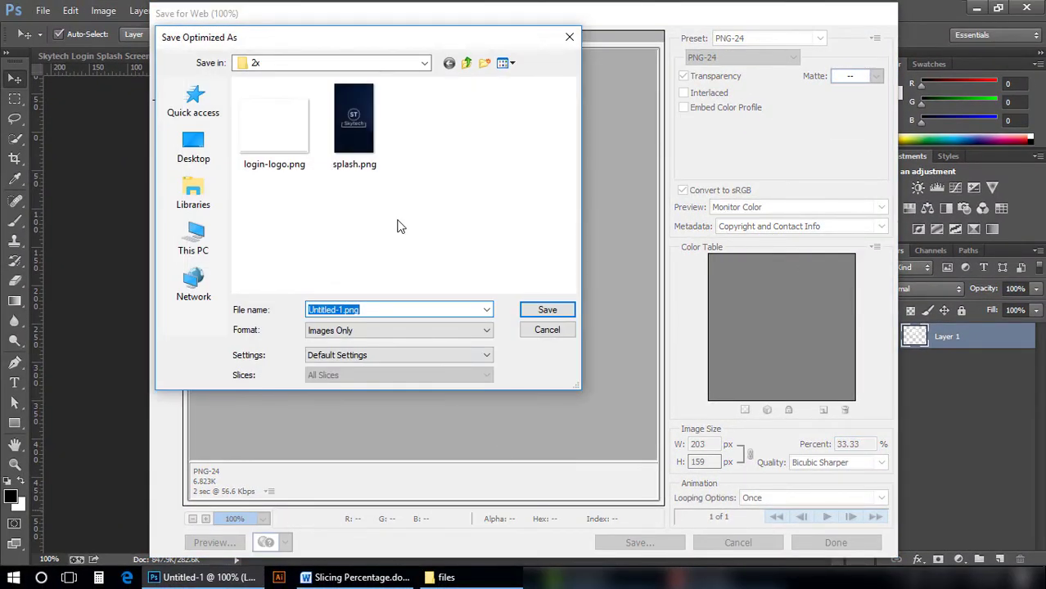
left_click(465, 63)
double_click(271, 109)
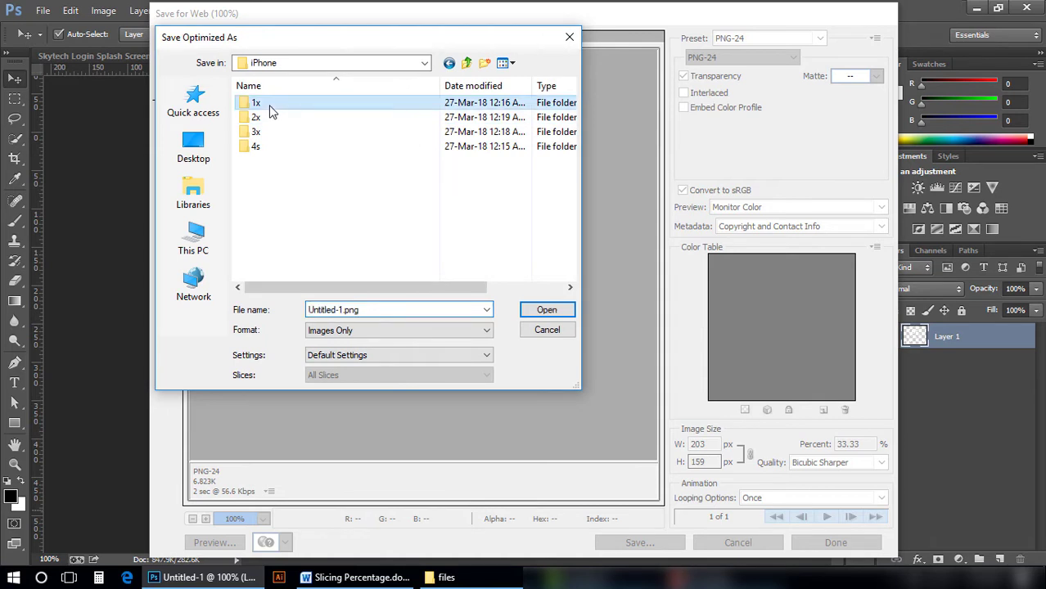
left_click(369, 309)
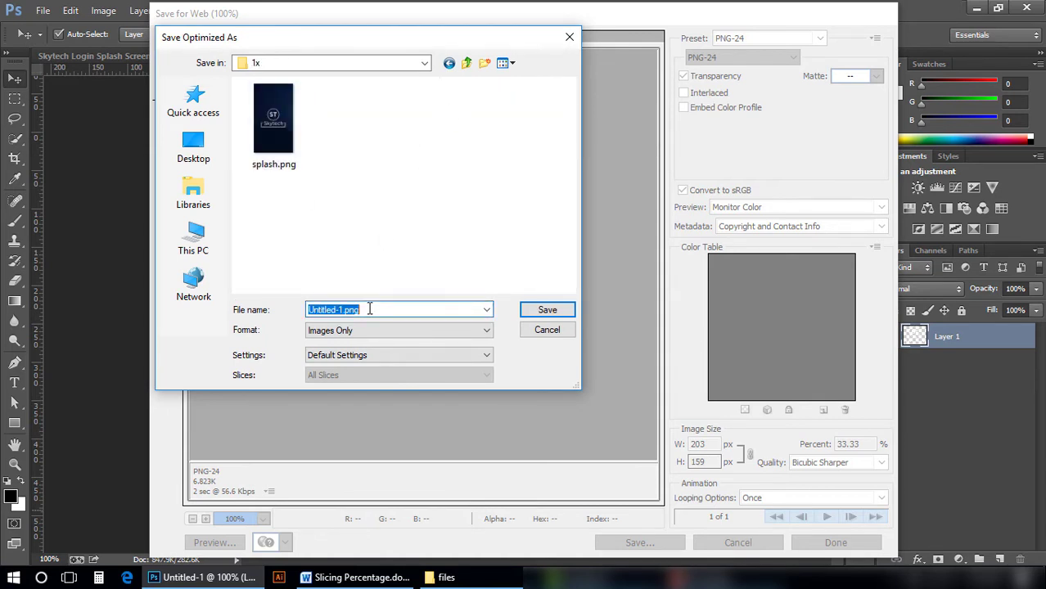
type("login-logo")
left_click(547, 310)
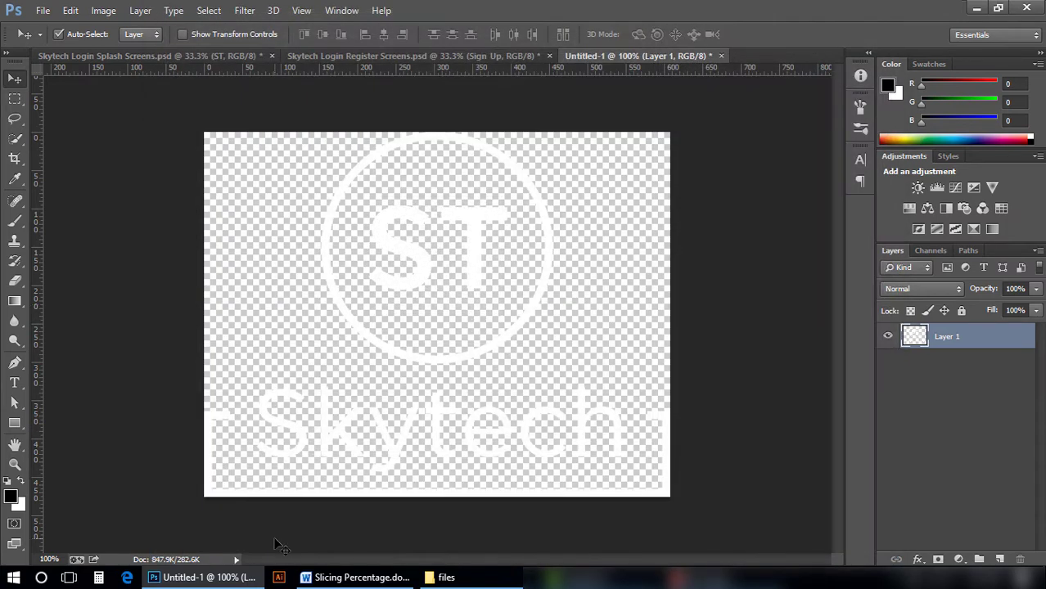
- Copy login-logo.png from the iPhone 1x folder into the 4s folder
left_click(446, 578)
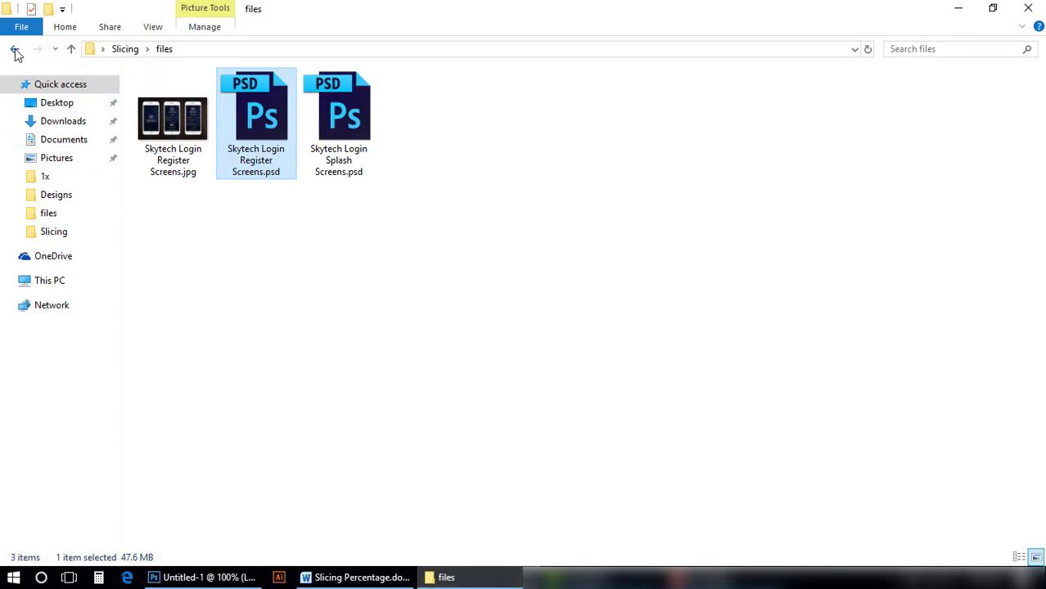
left_click(16, 51)
double_click(187, 131)
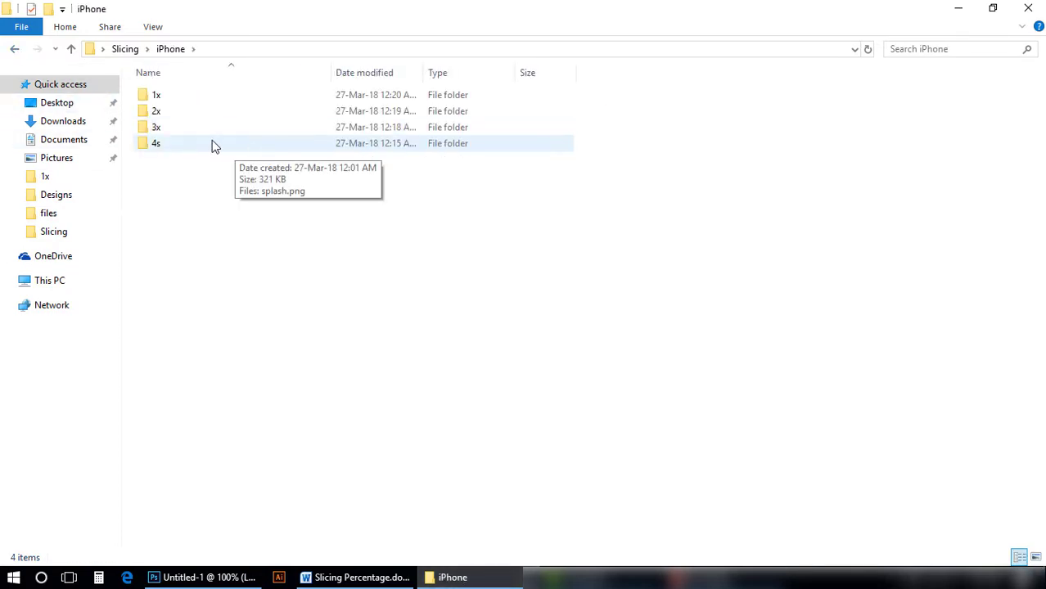
double_click(189, 97)
left_click(190, 102)
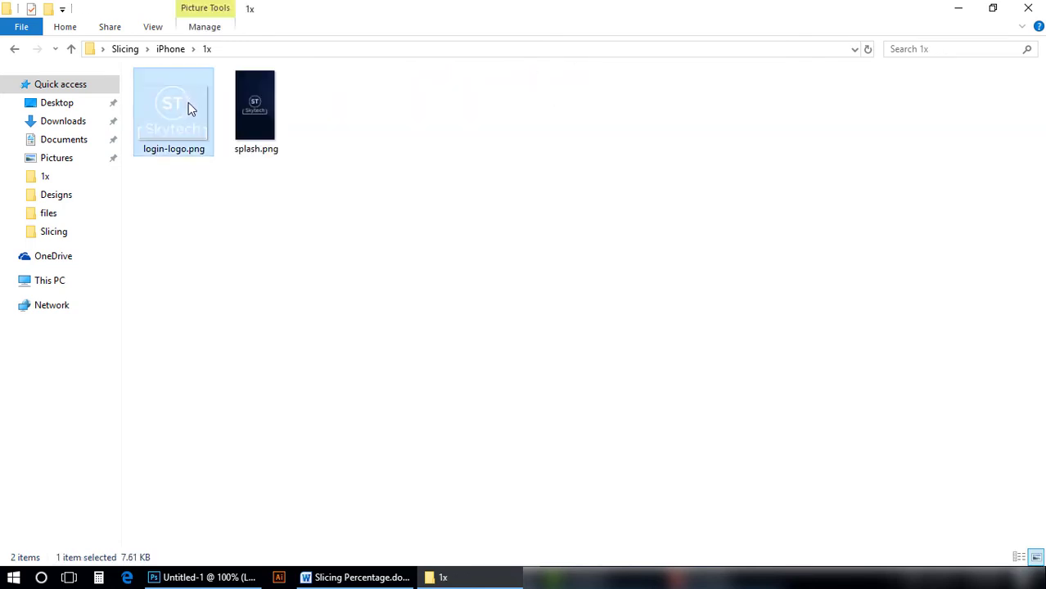
left_click(15, 50)
left_click(177, 146)
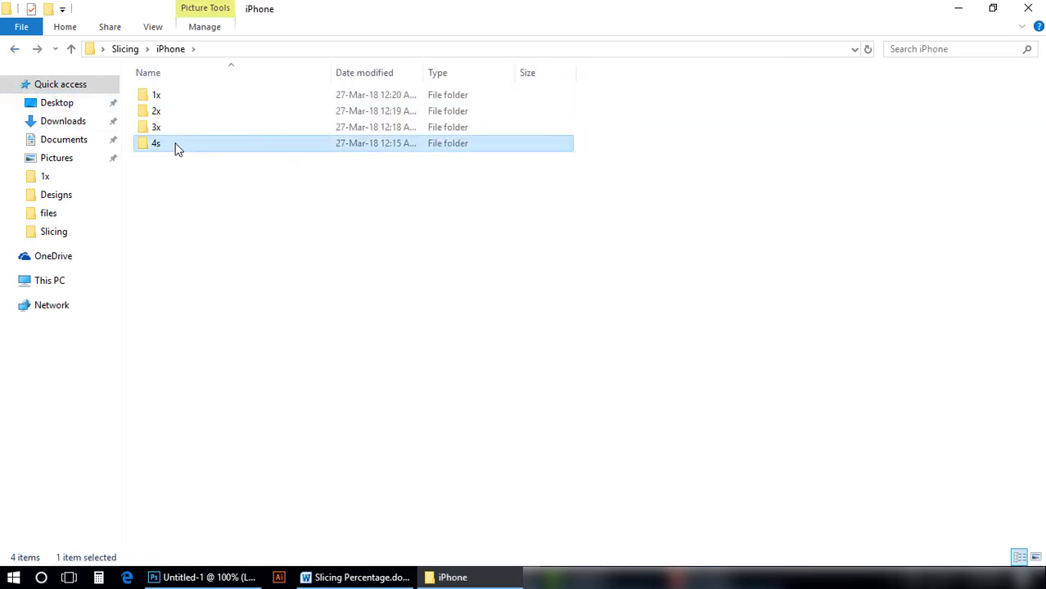
double_click(177, 144)
key("ctrl+v")
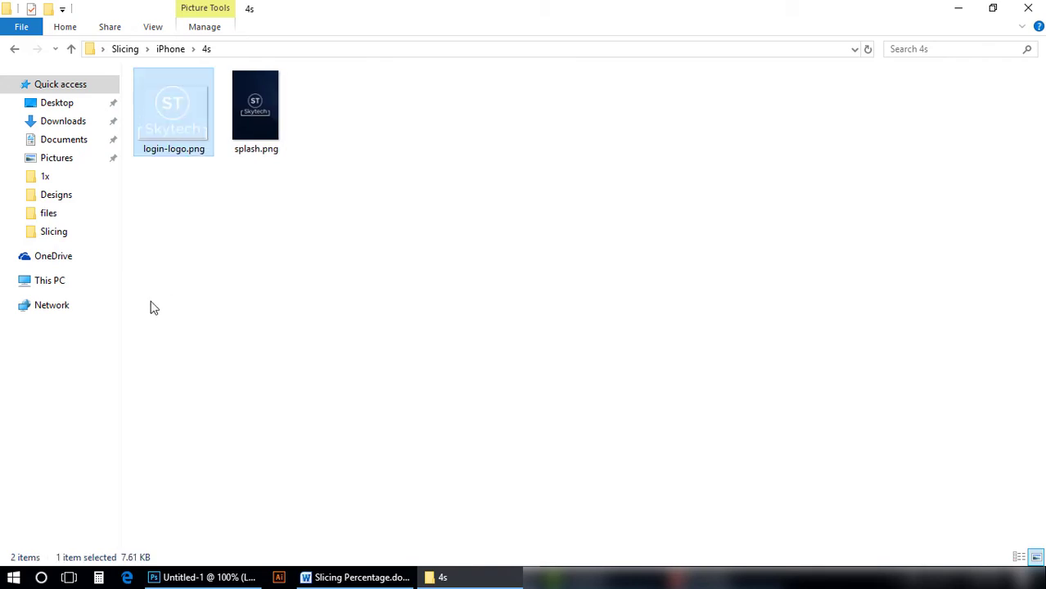
- Check splash.png's size in the 4s folder and return to the iPhone folder
left_click(265, 126)
left_click(231, 257)
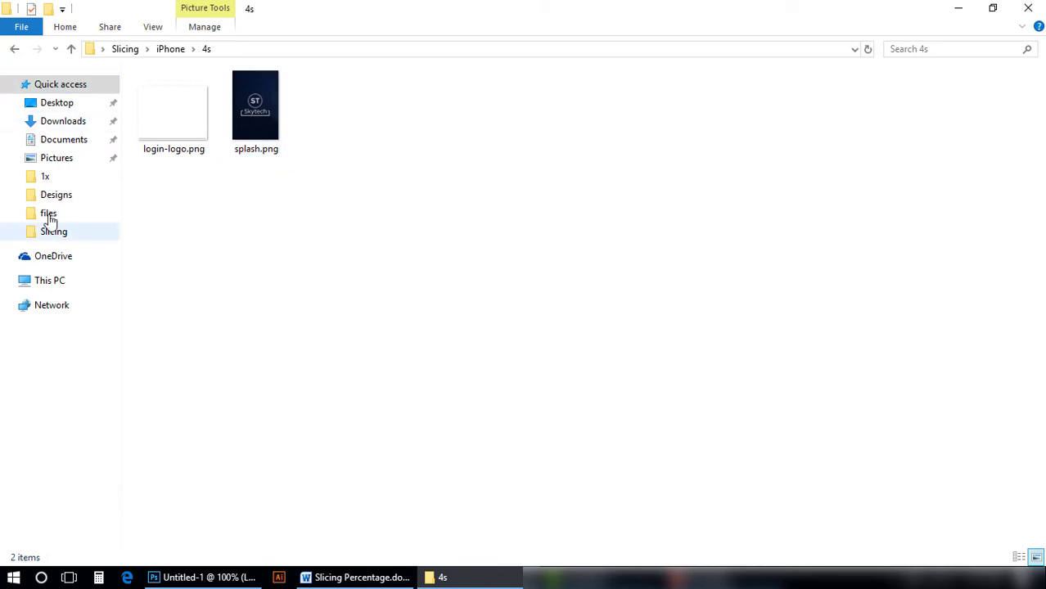
left_click(15, 50)
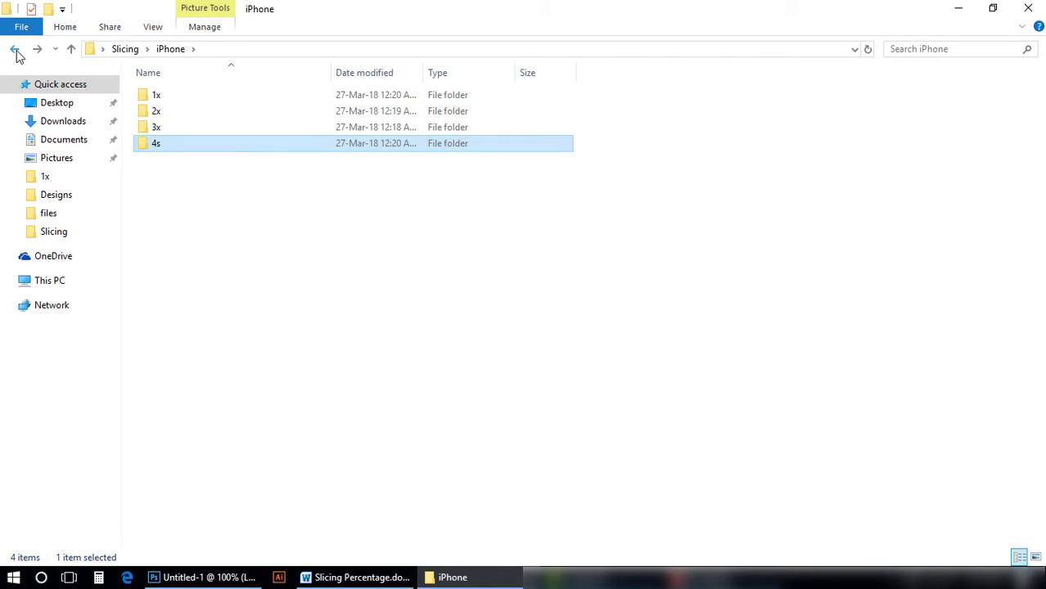
- Close the temporary Untitled-1 logo document without saving it
left_click(227, 577)
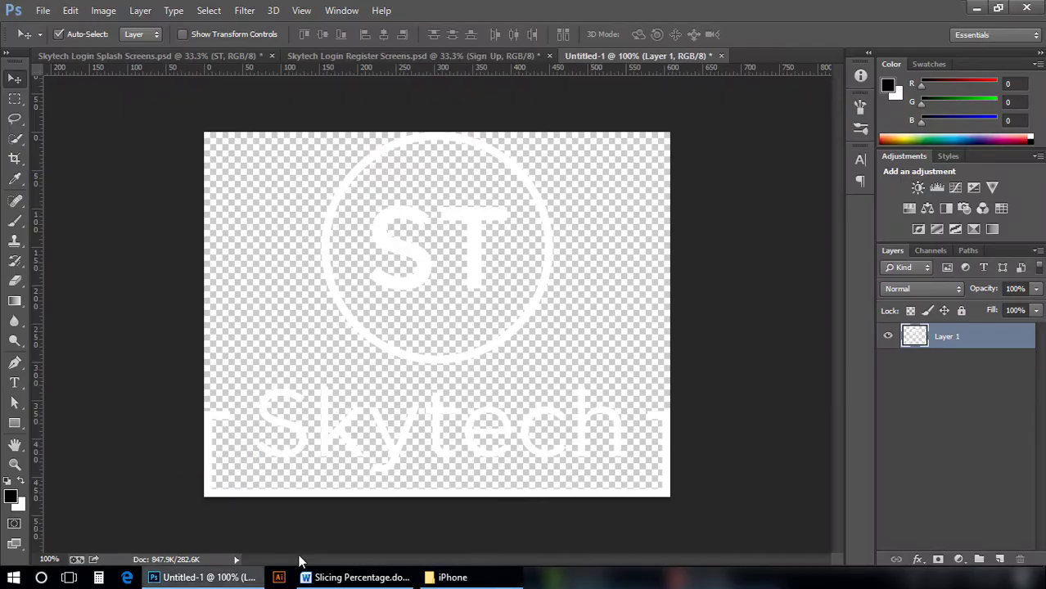
left_click(564, 188)
key("ctrl+w")
left_click(527, 227)
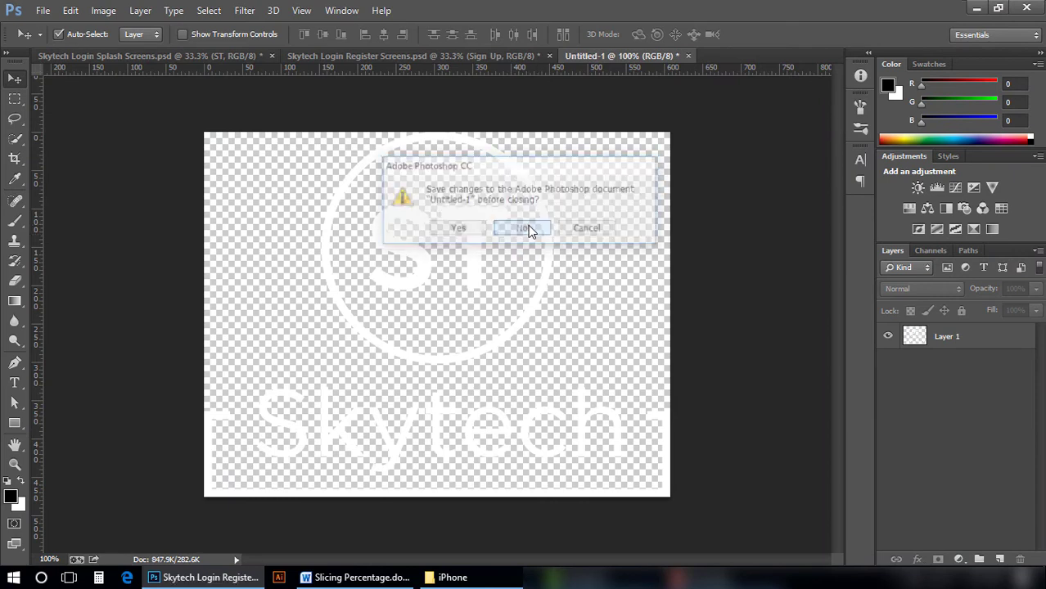
- Marquee the orange user icon by the username field and paste it into a new document
scroll(394, 328, "down", 2)
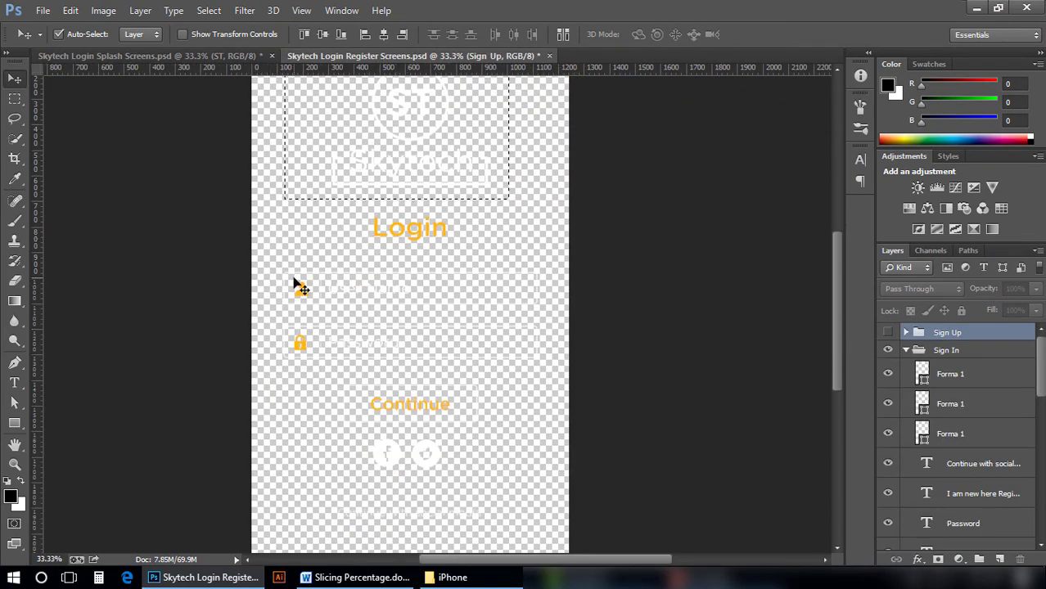
key("m")
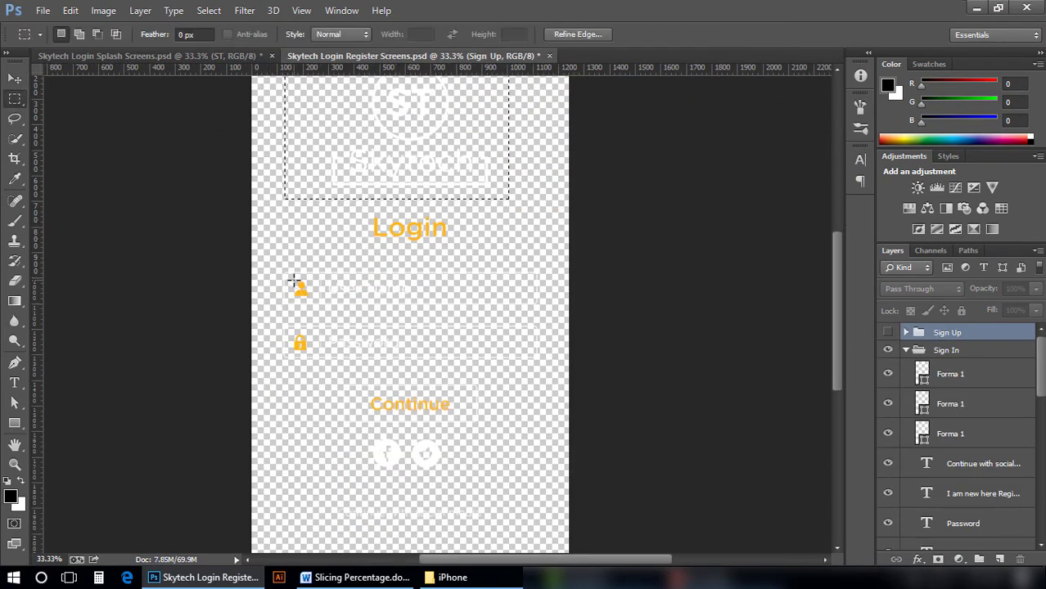
left_click_drag(293, 280, 316, 302)
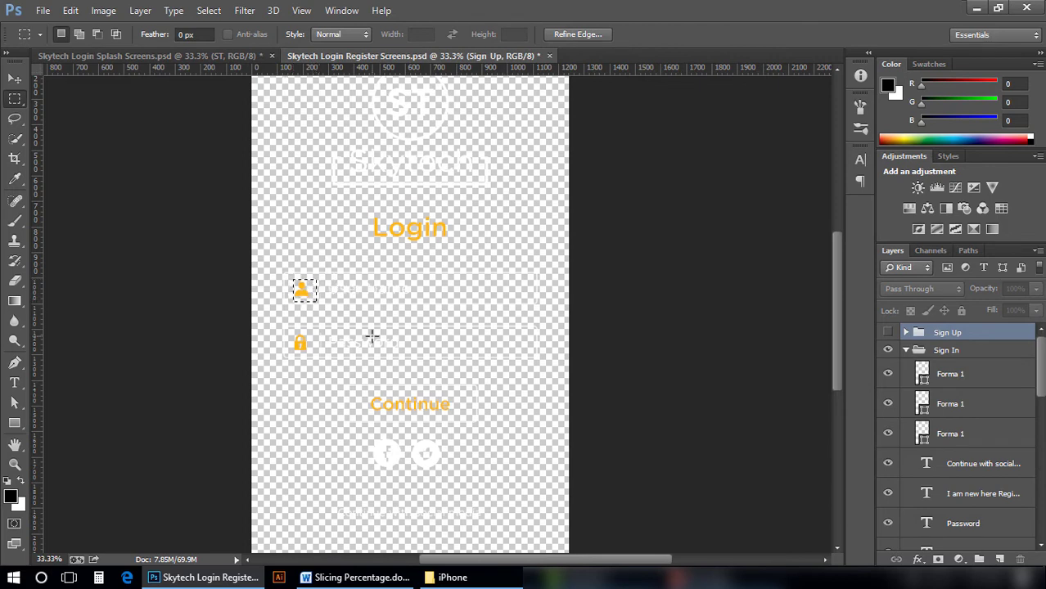
key("Left")
key("Left")
key("Left")
key("Left")
key("Left")
key("Left")
key("Left")
key("Left")
key("Left")
key("Up")
key("Up")
key("Up")
key("Up")
key("Up")
key("Up")
key("ctrl+n")
key("Return")
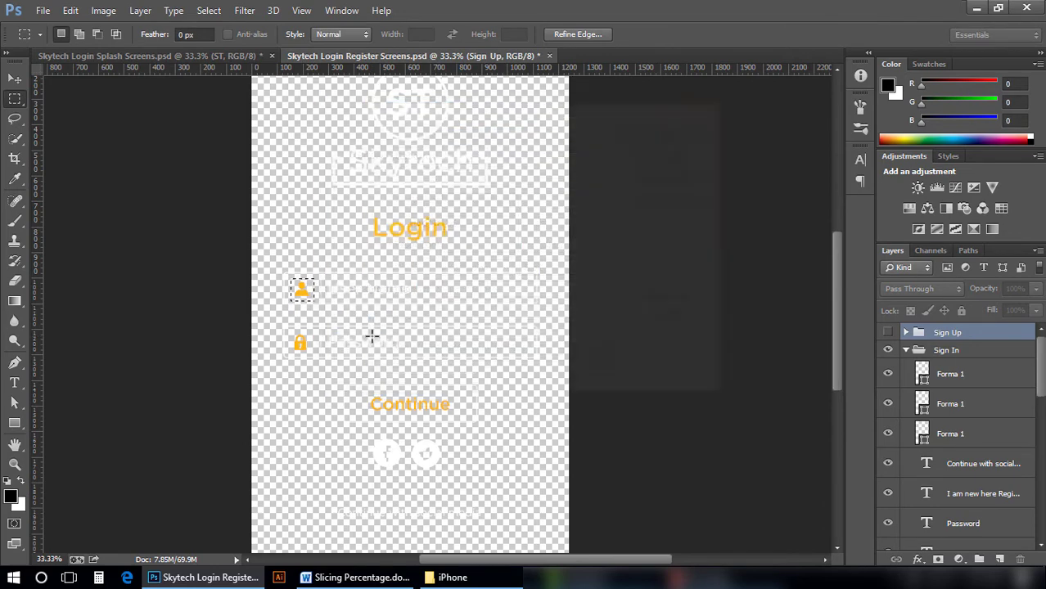
key("ctrl+v")
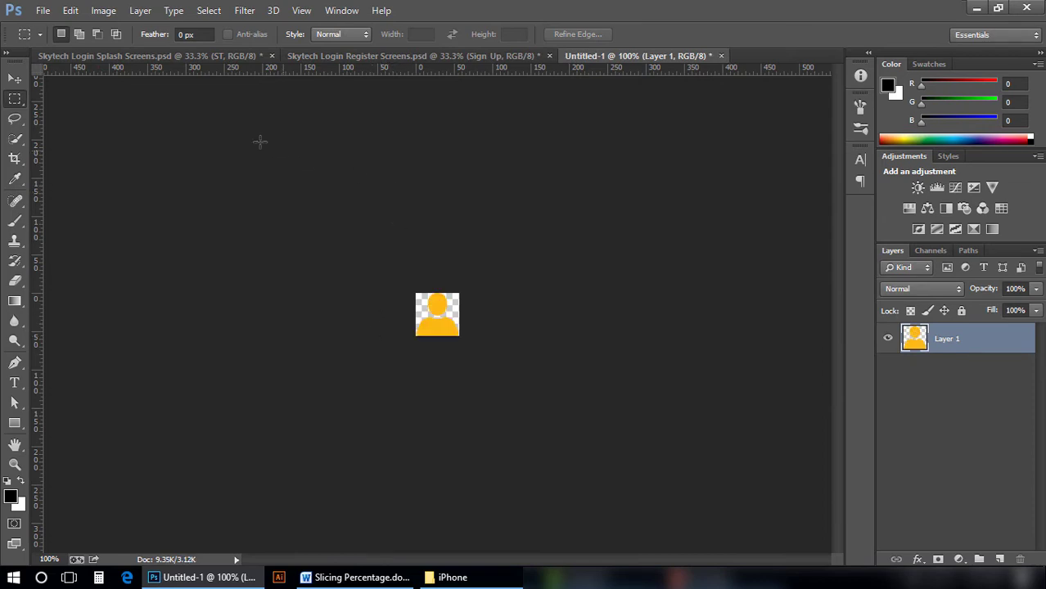
- Save for Web the icon as username-icon.png at 100% into the iPhone 3x folder
key("ctrl+alt+shift+s")
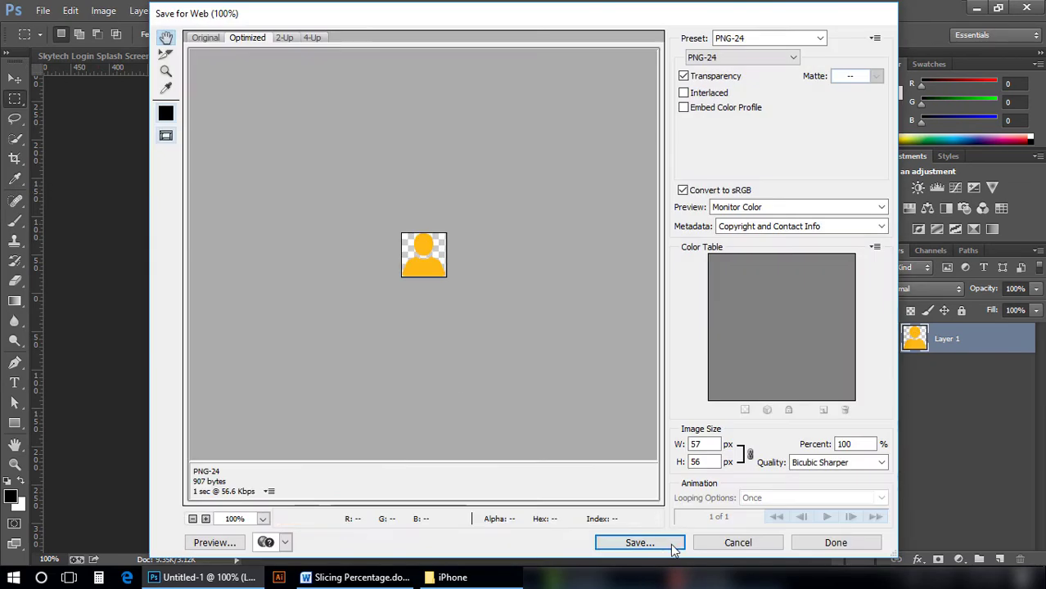
left_click(667, 542)
double_click(381, 311)
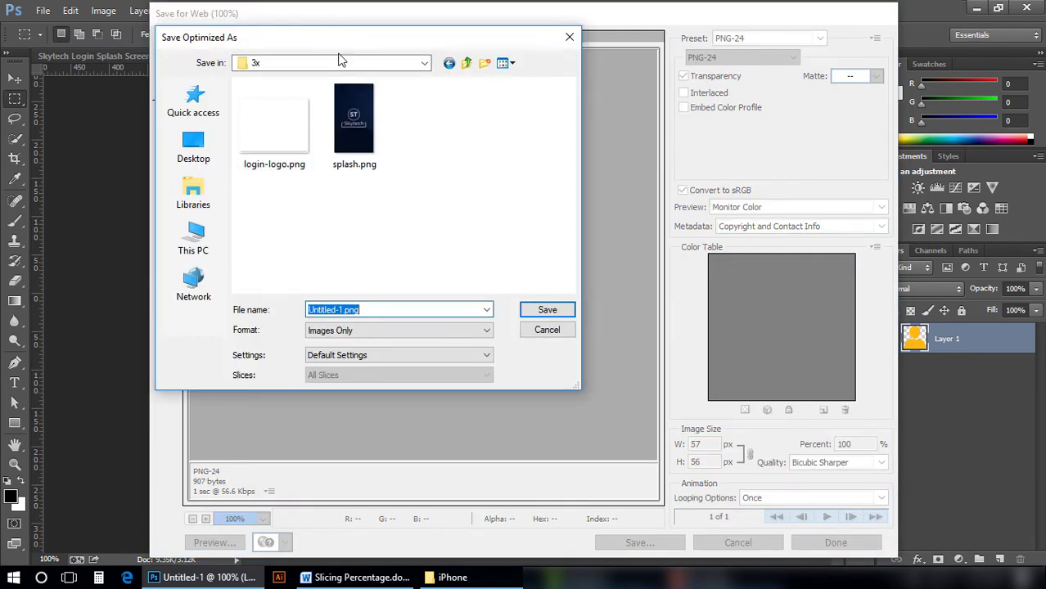
left_click_drag(334, 51, 608, 69)
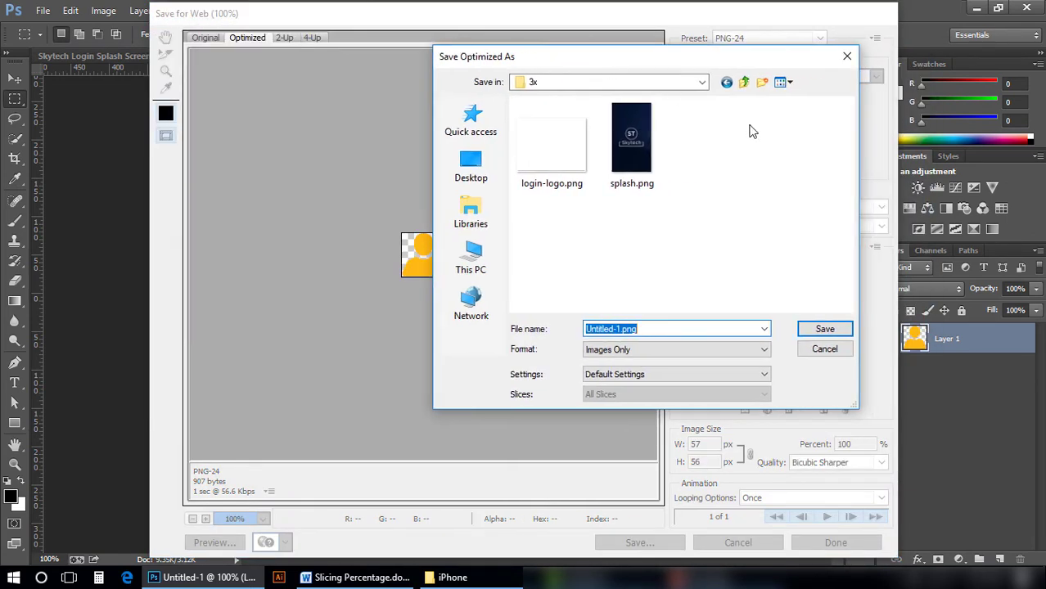
type("username-icon")
key("Return")
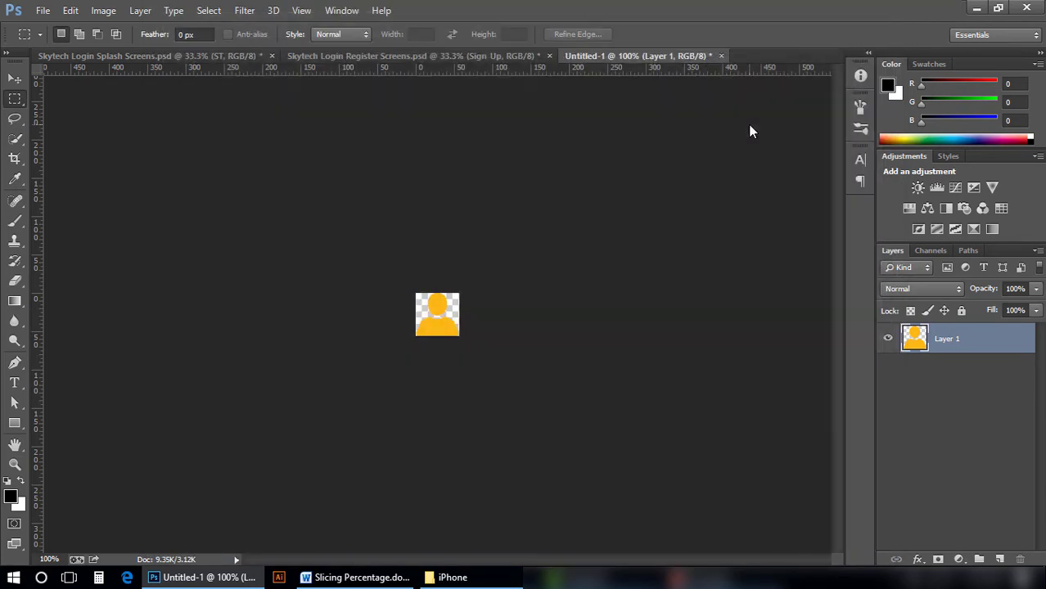
- Save username-icon.png at 66% into the iPhone 2x folder
key("ctrl+alt+shift+s")
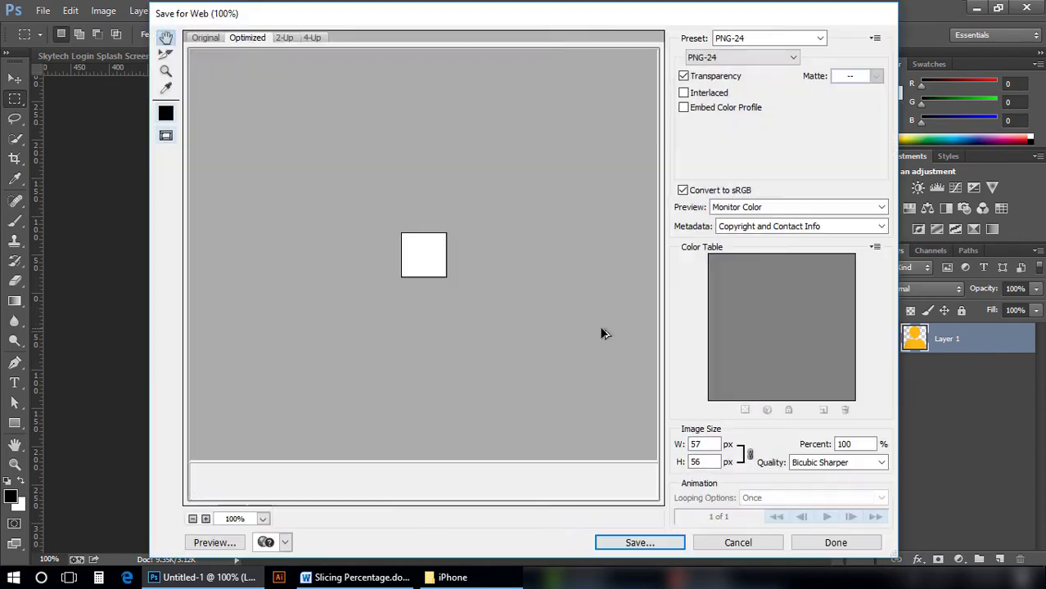
type("66")
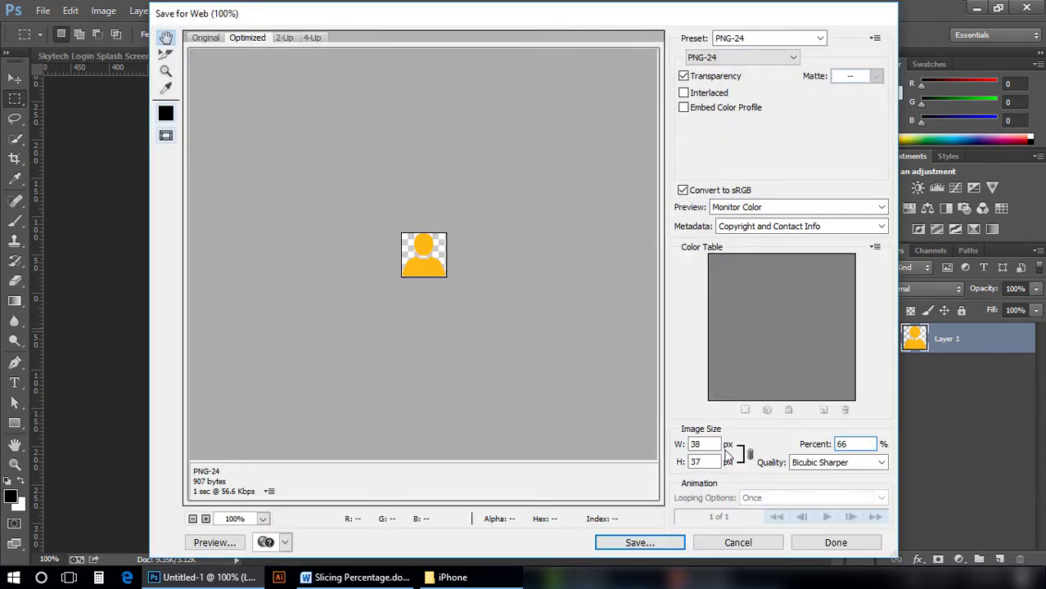
left_click(655, 544)
left_click(744, 83)
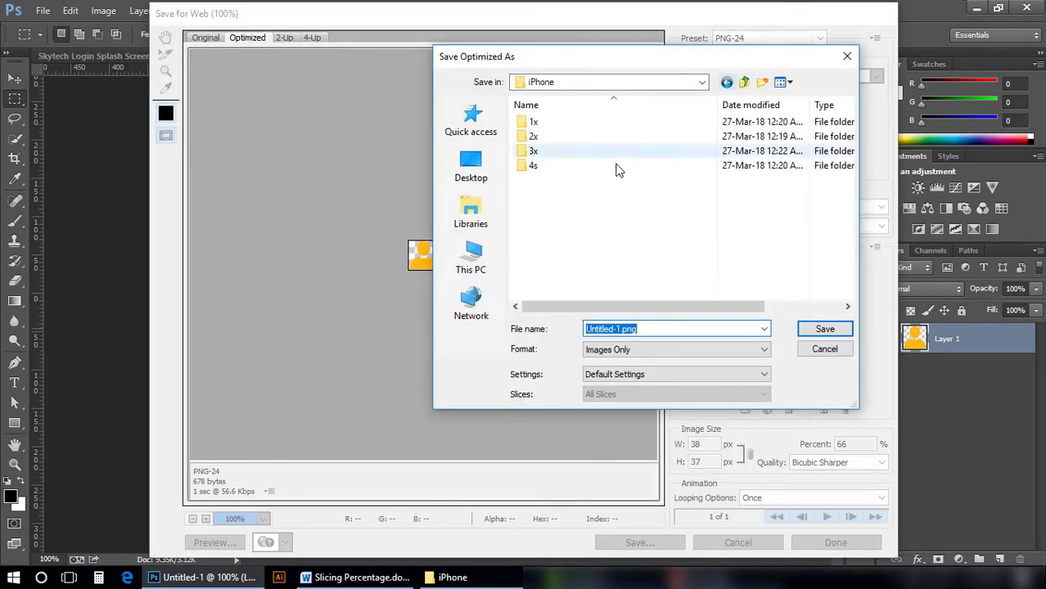
left_click(579, 135)
double_click(579, 135)
left_click(828, 328)
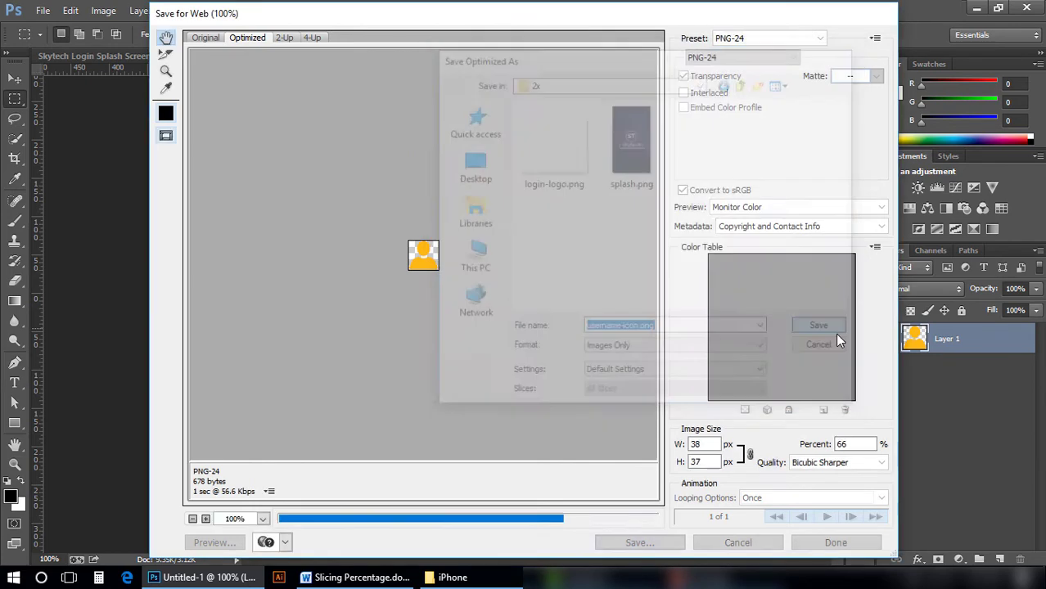
- Save username-icon.png at 33.33% into the iPhone 1x and 4s folders
key("ctrl+alt+shift+s")
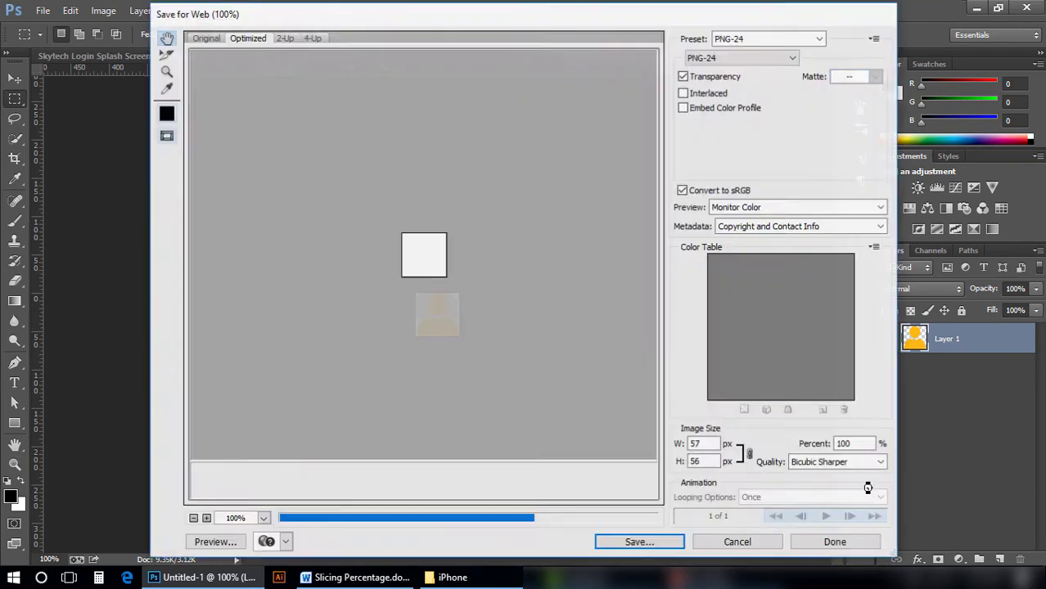
type("33.33")
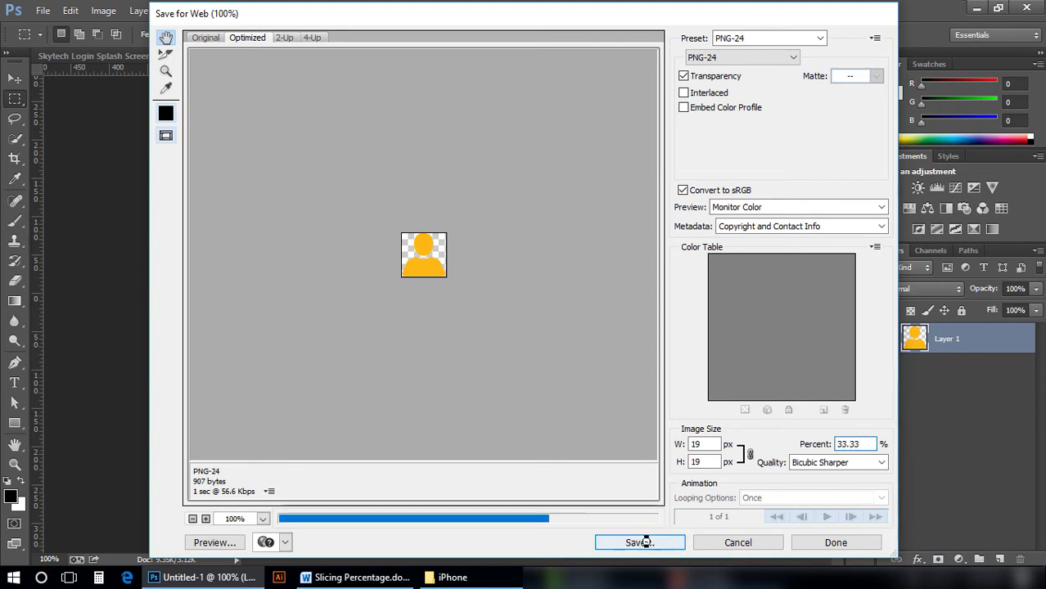
left_click(641, 543)
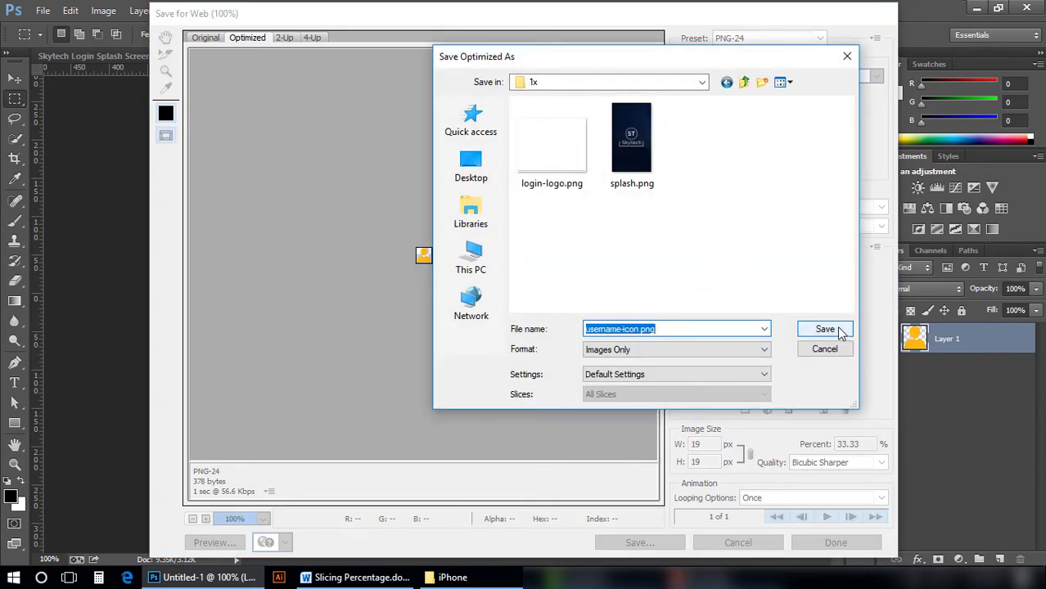
left_click(825, 329)
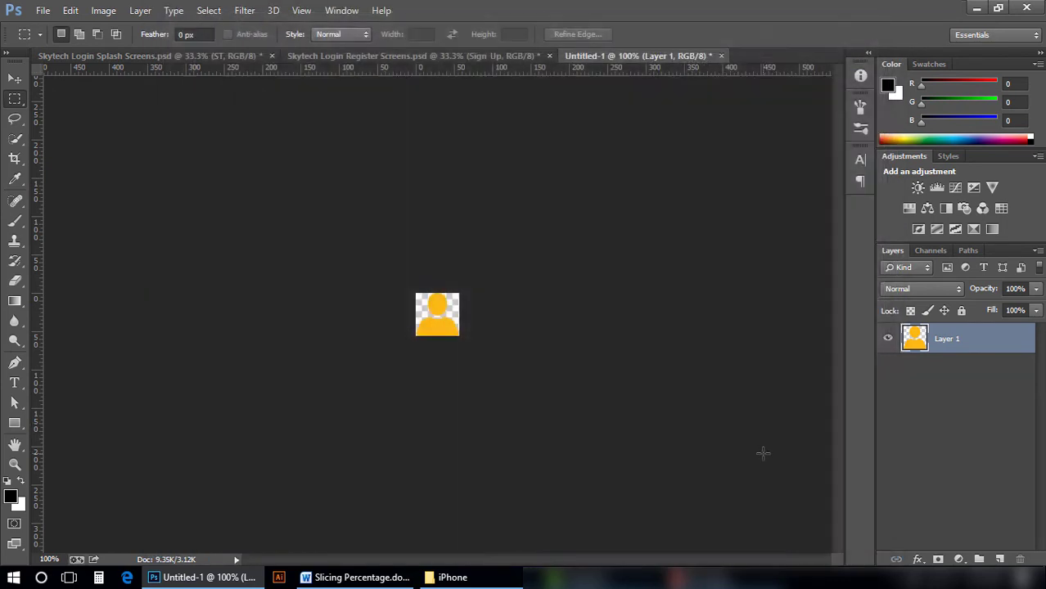
key("ctrl+alt+shift+s")
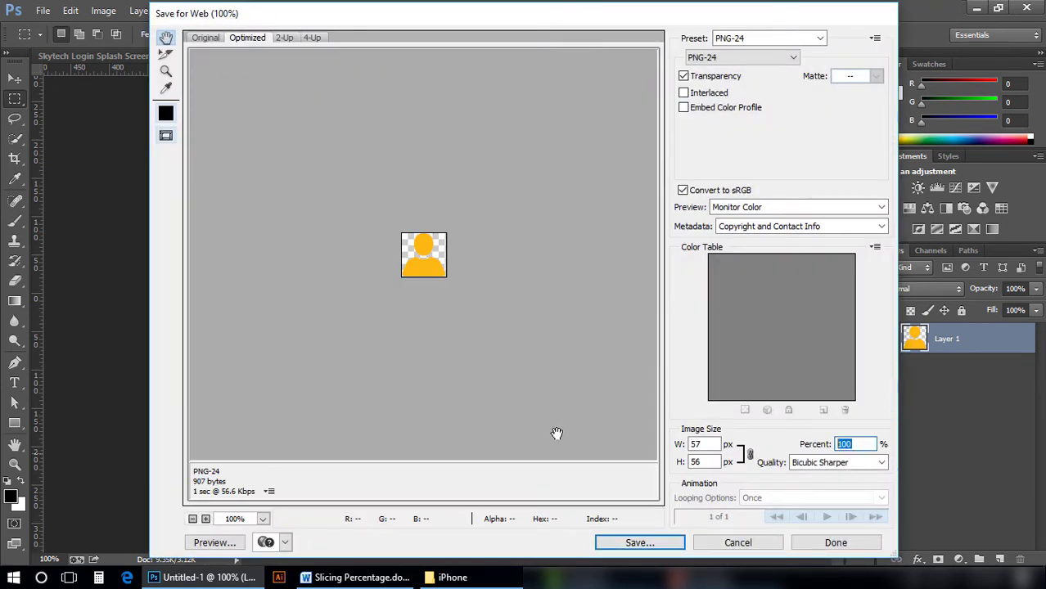
type("33.33")
left_click(654, 544)
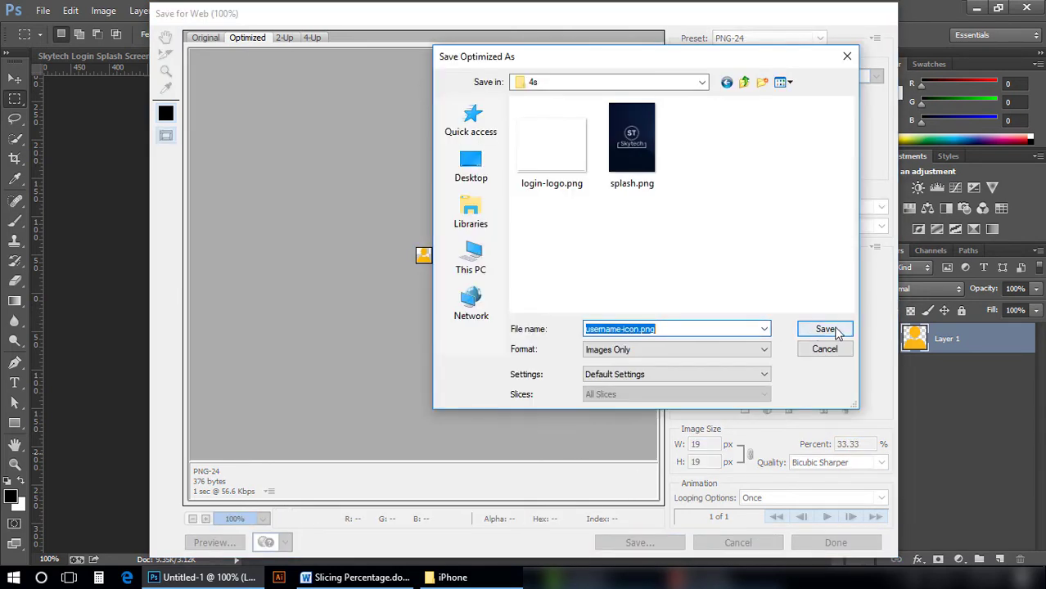
left_click(834, 330)
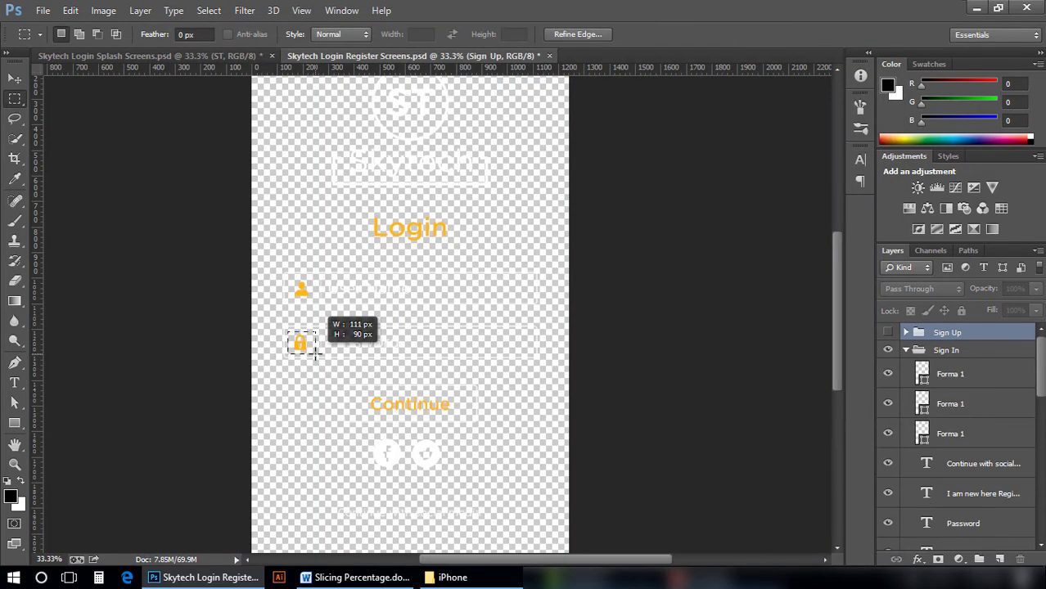
- Copy the orange lock icon by the password field into a new document
left_click_drag(315, 353, 315, 353)
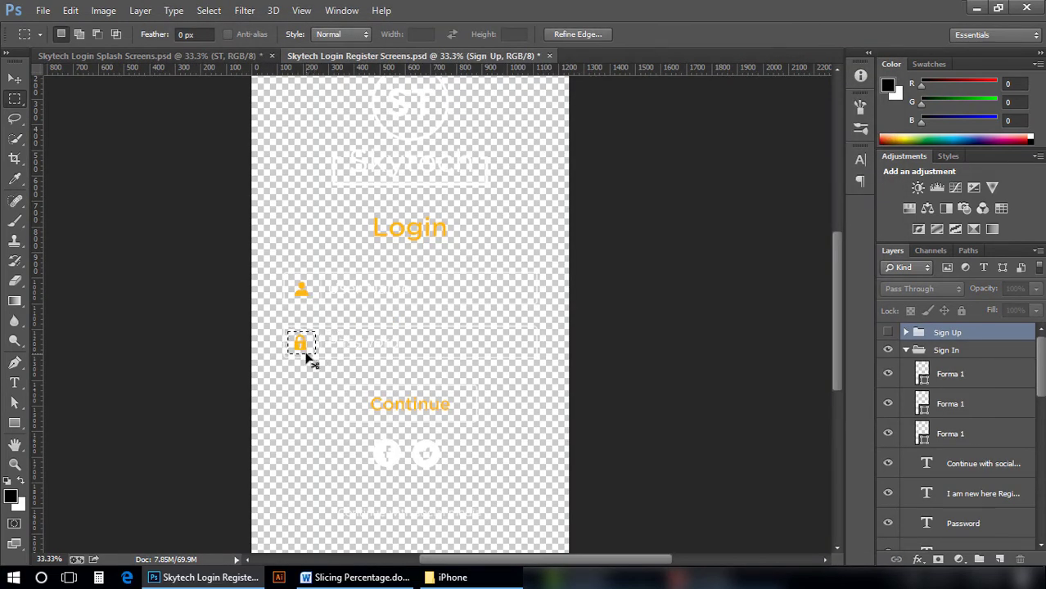
key("ctrl+c")
key("ctrl+n")
key("Return")
key("ctrl+v")
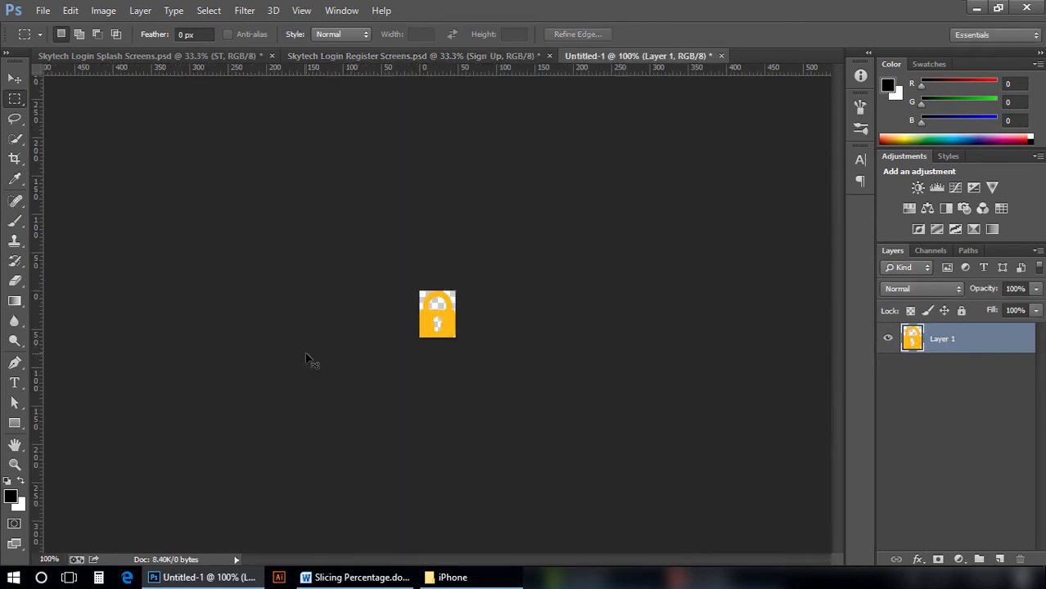
- Save for Web the lock as password-icon.png into the iPhone 3x folder
key("ctrl+alt+shift+s")
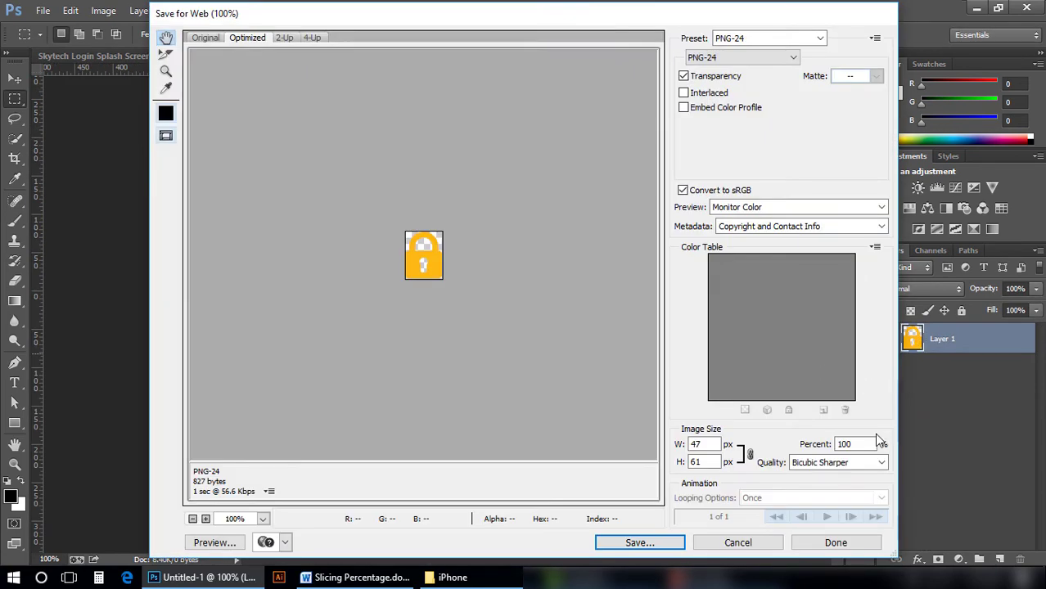
double_click(843, 444)
left_click(640, 542)
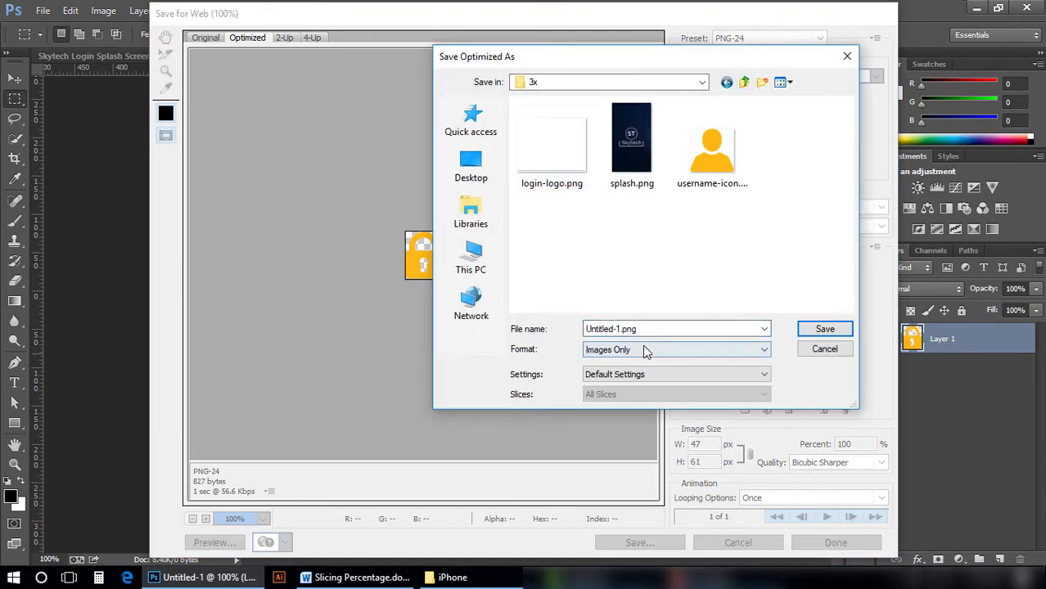
triple_click(635, 328)
type("lock")
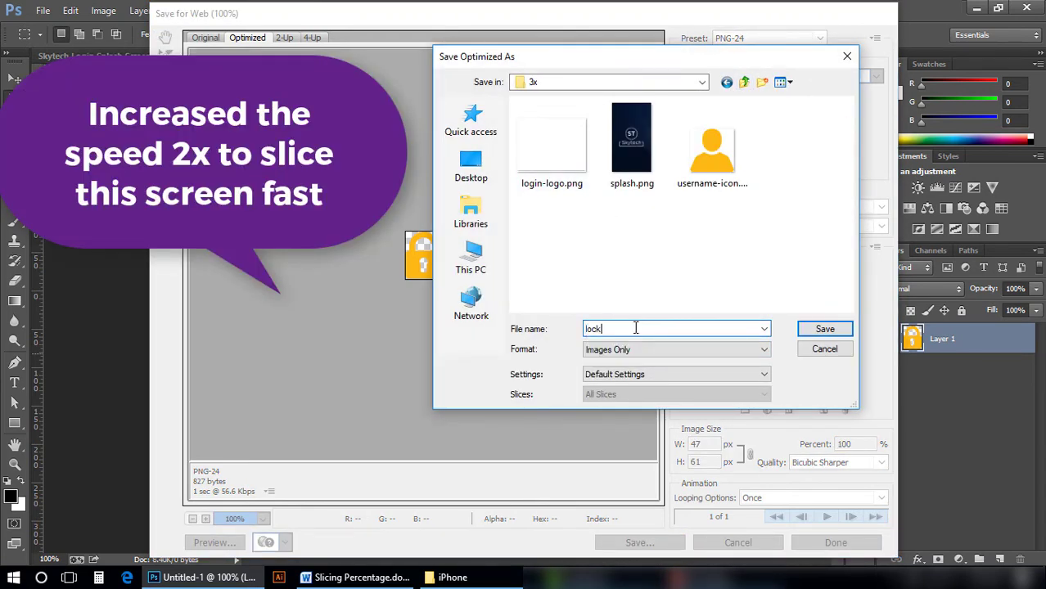
key("BackSpace")
key("BackSpace")
key("BackSpace")
key("BackSpace")
type("password-icon")
key("ctrl+a")
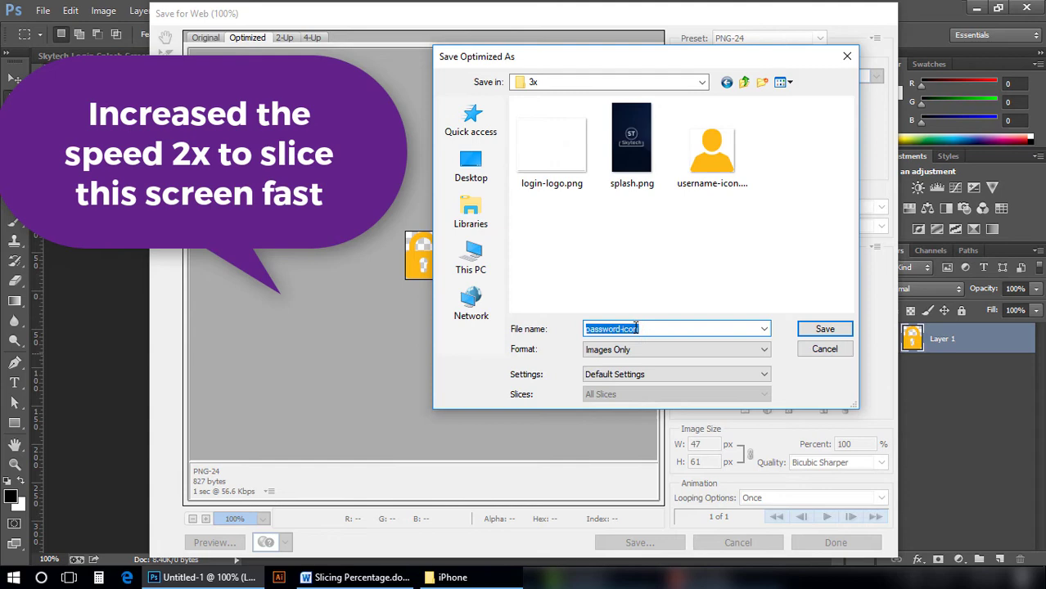
left_click(827, 330)
- Save password-icon.png at 66% into the iPhone 2x folder
key("ctrl+alt+shift+s")
double_click(851, 443)
type("66")
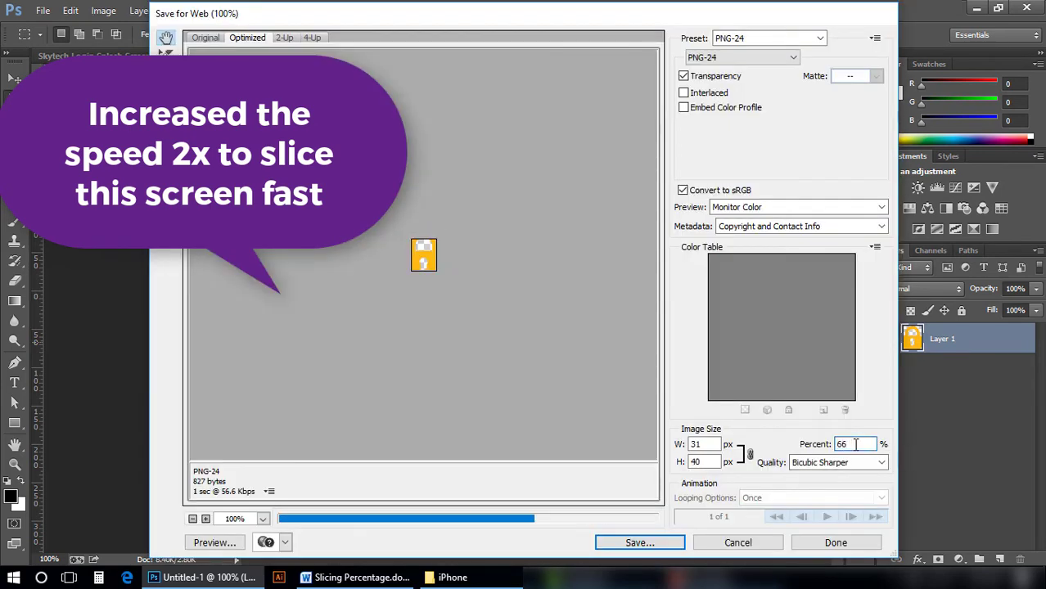
left_click(639, 543)
double_click(532, 140)
left_click(822, 331)
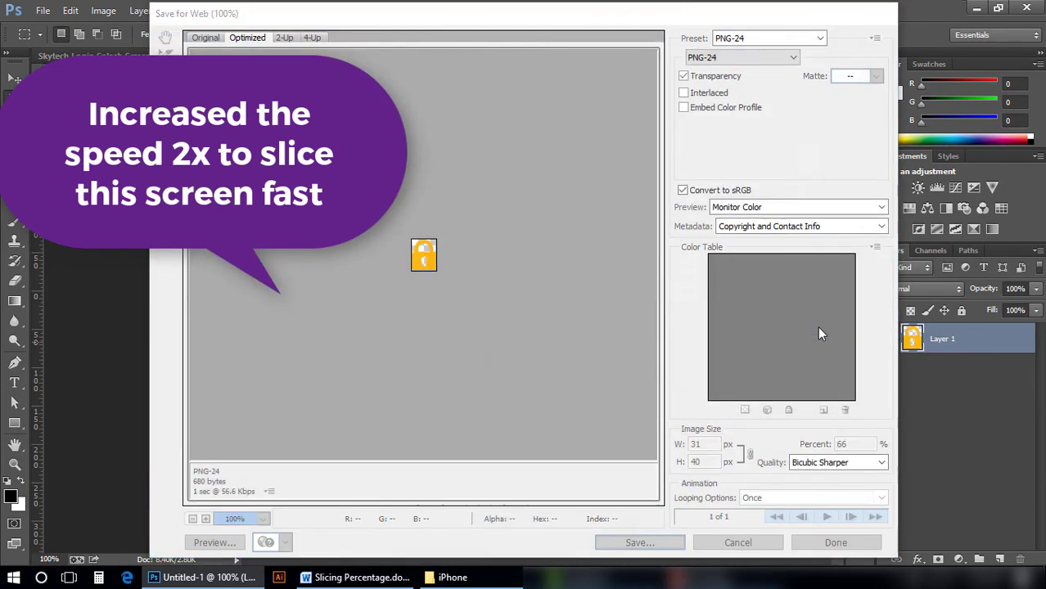
- Save password-icon.png at 33.33% into the iPhone 1x folder
key("ctrl+alt+shift+s")
double_click(851, 444)
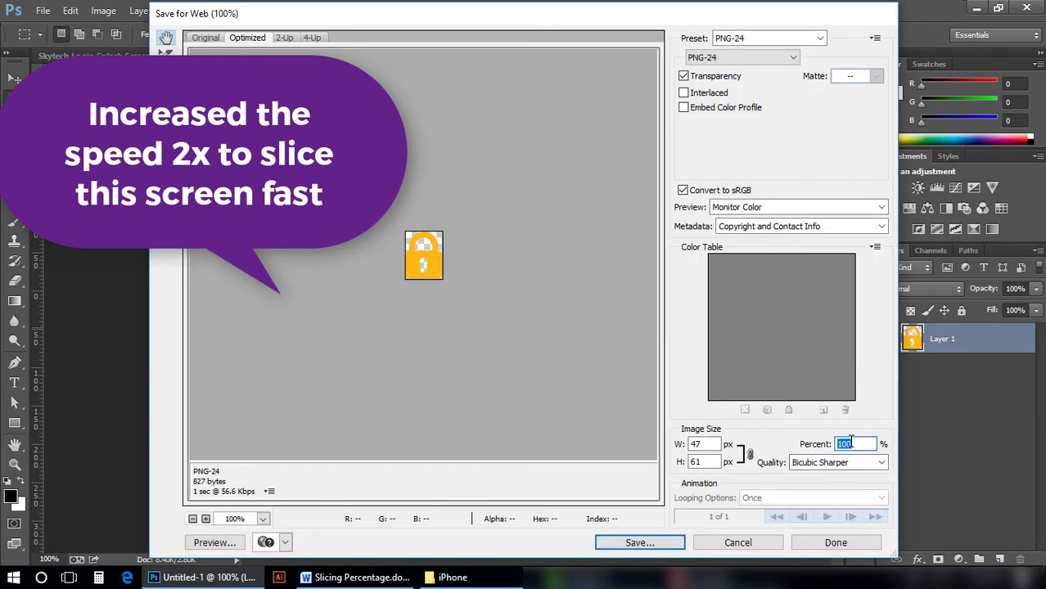
type("33.33")
left_click(664, 544)
left_click(742, 82)
double_click(540, 103)
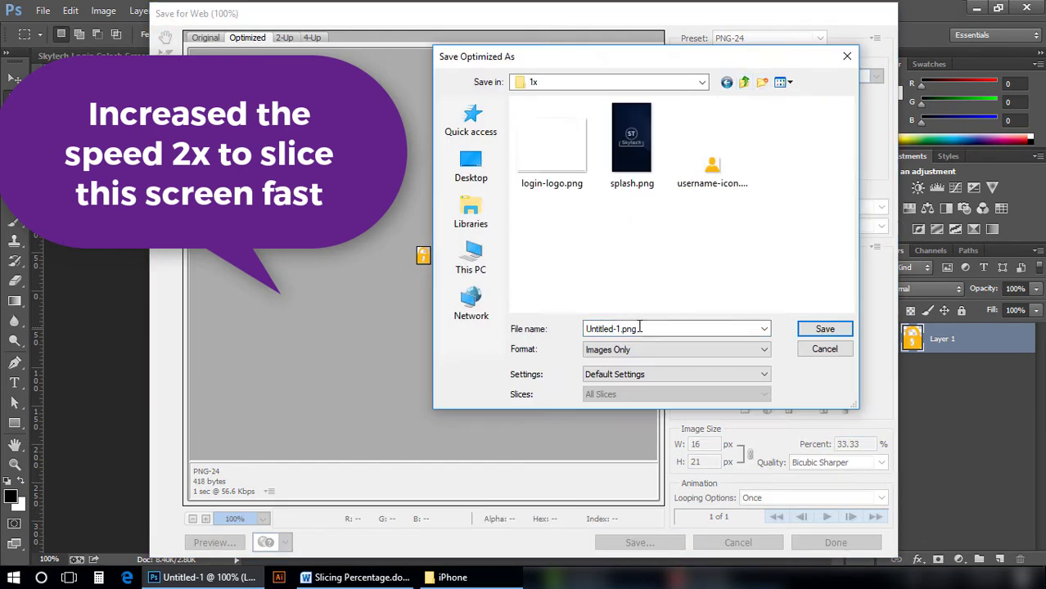
left_click(824, 328)
key("ctrl+alt+shift+s")
- Save the 33.33% lock icon into the remaining iPhone folder and close the temporary document unsaved
double_click(851, 444)
type("33.33")
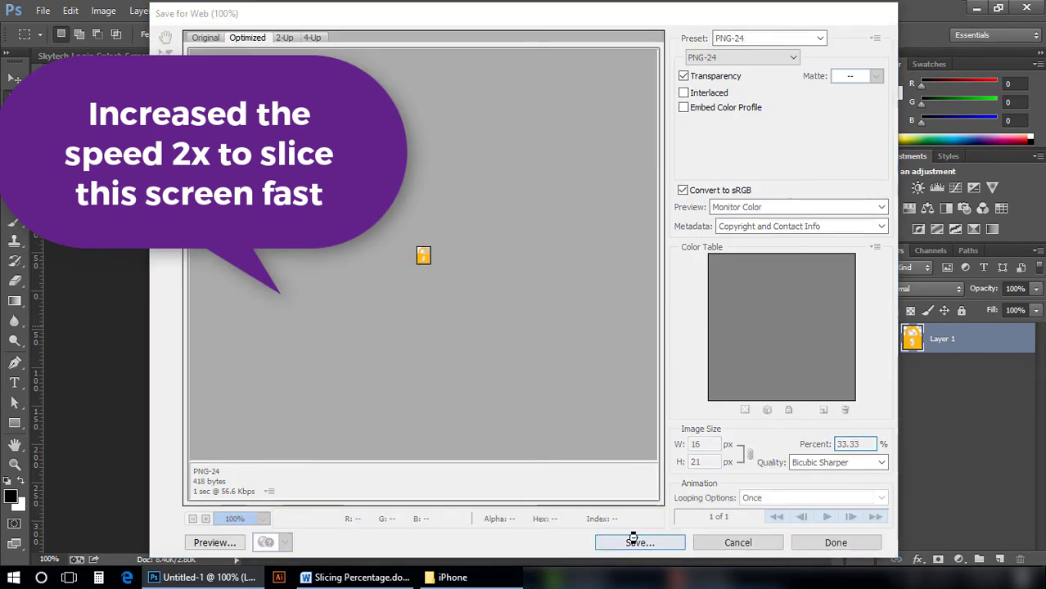
left_click(632, 538)
double_click(577, 124)
left_click(828, 328)
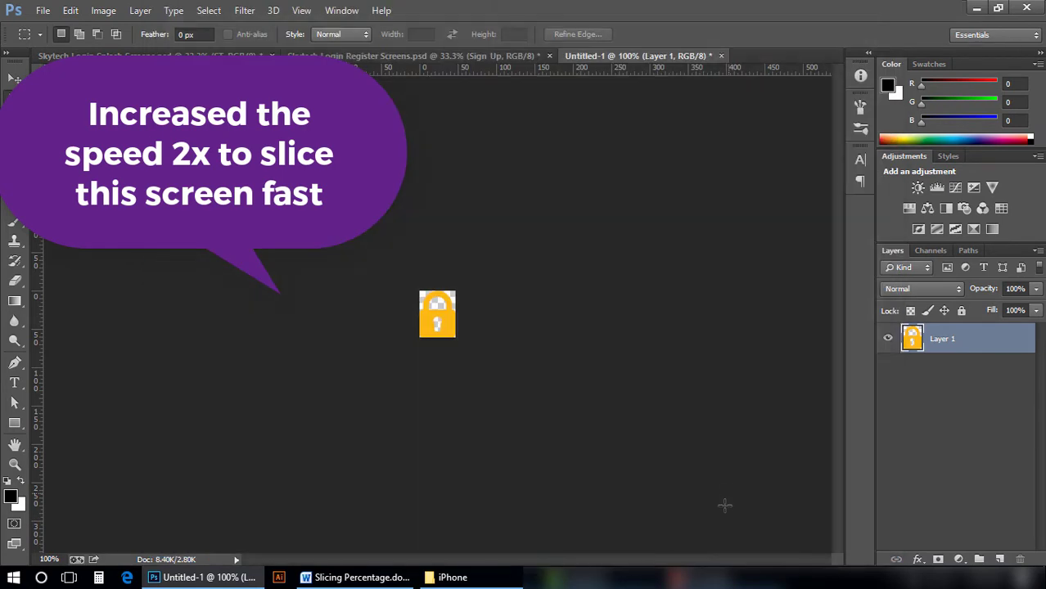
key("ctrl+w")
left_click(531, 230)
- Copy the area around the Facebook icon into a new document
left_click_drag(384, 358, 424, 397)
key("ctrl+shift+c")
key("ctrl+n")
key("Return")
key("ctrl+v")
- Save for Web the icon as fb-icon.png at 100% into the iPhone 3x folder
key("ctrl+alt+shift+s")
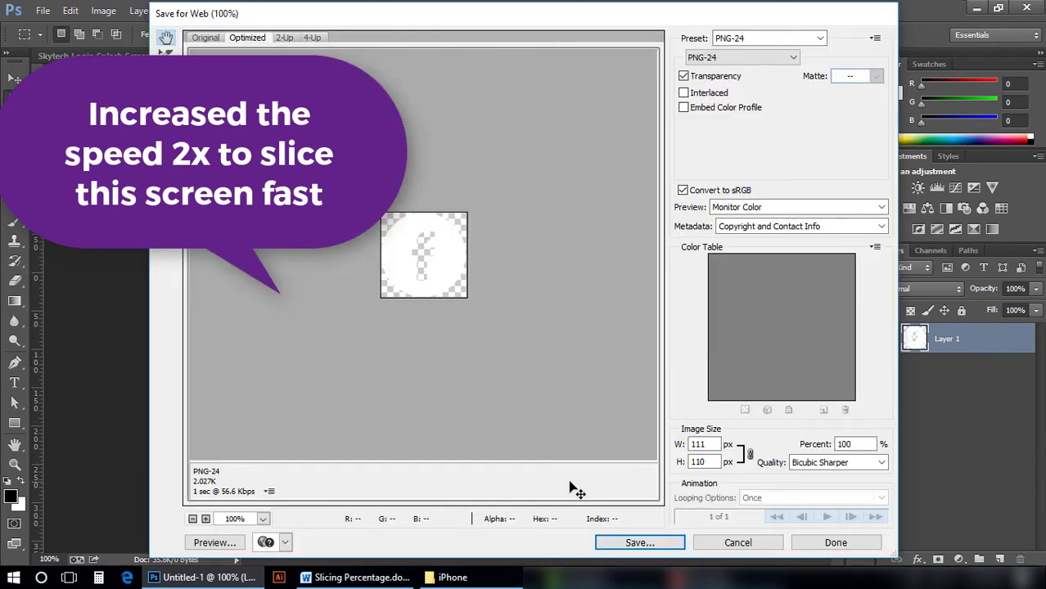
left_click(637, 542)
left_click(743, 83)
double_click(577, 167)
left_click(743, 82)
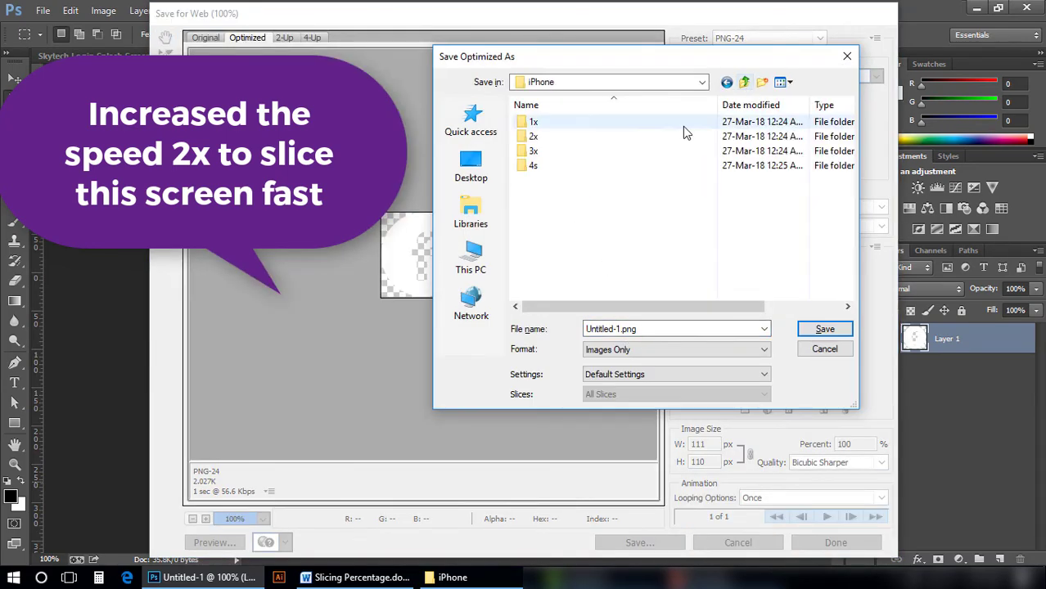
double_click(604, 155)
type("fb-icon")
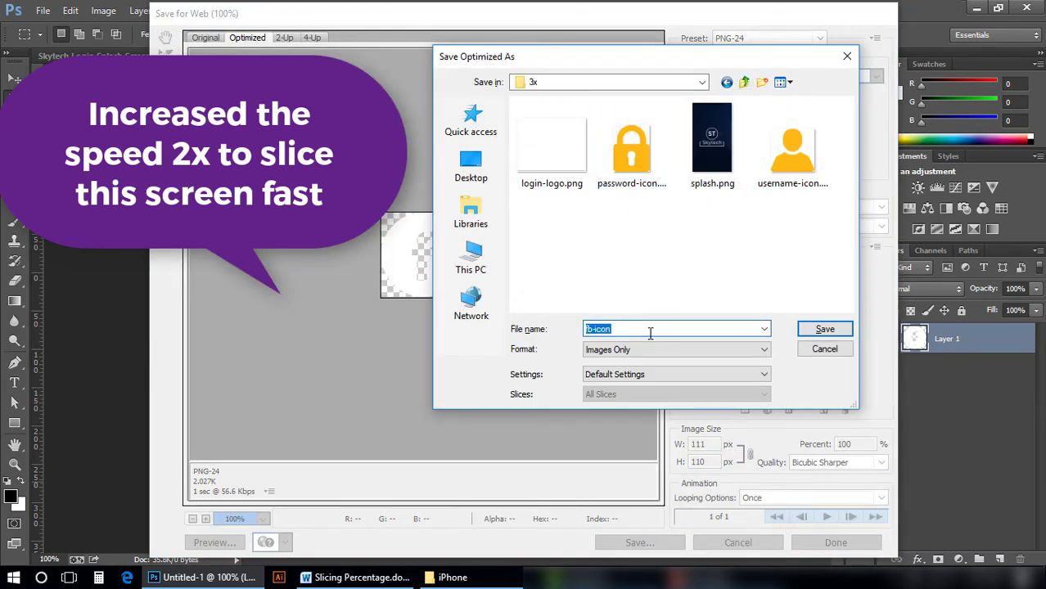
key("Return")
- Save fb-icon.png at 66% into the iPhone 2x folder
key("ctrl+alt+shift+s")
type("66")
key("Tab")
left_click(637, 541)
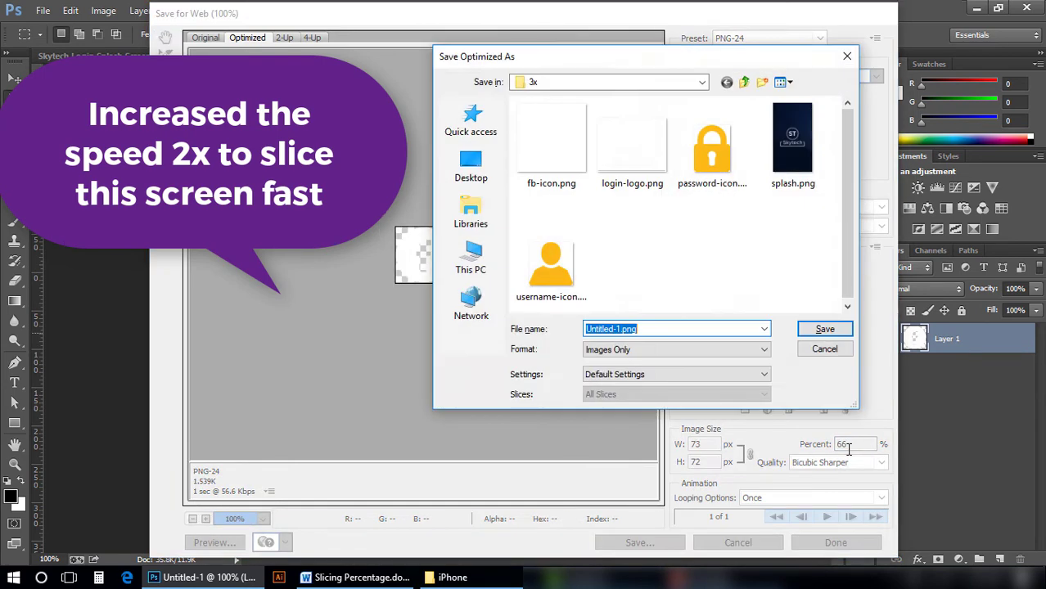
left_click(743, 83)
double_click(533, 136)
type("fb-icon")
key("Return")
key("ctrl+alt+shift+s")
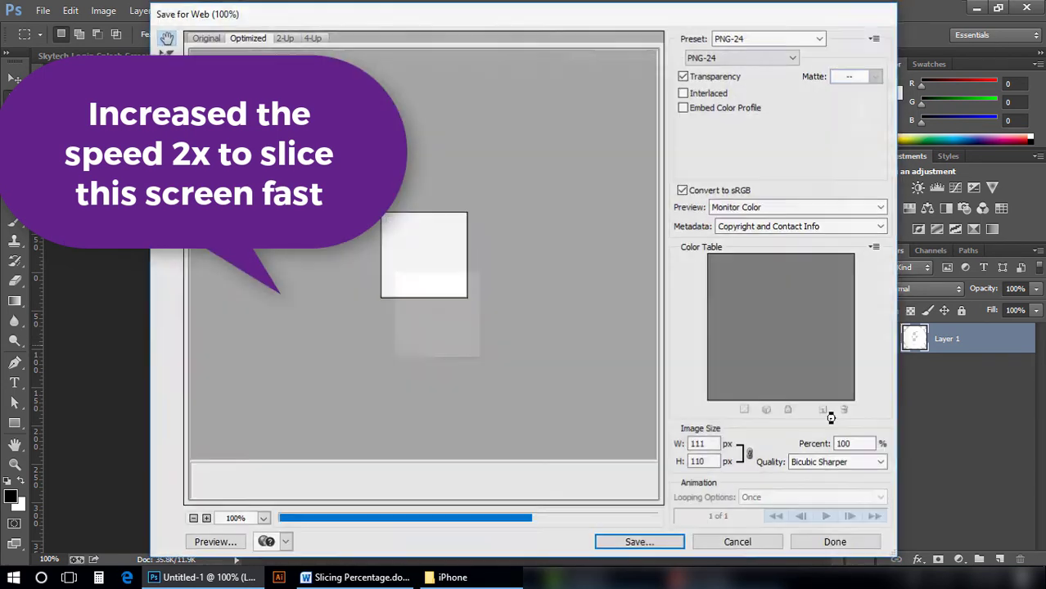
- Save fb-icon.png at 33.33% into the iPhone 1x folder
double_click(851, 444)
type("33")
key("Tab")
left_click(638, 541)
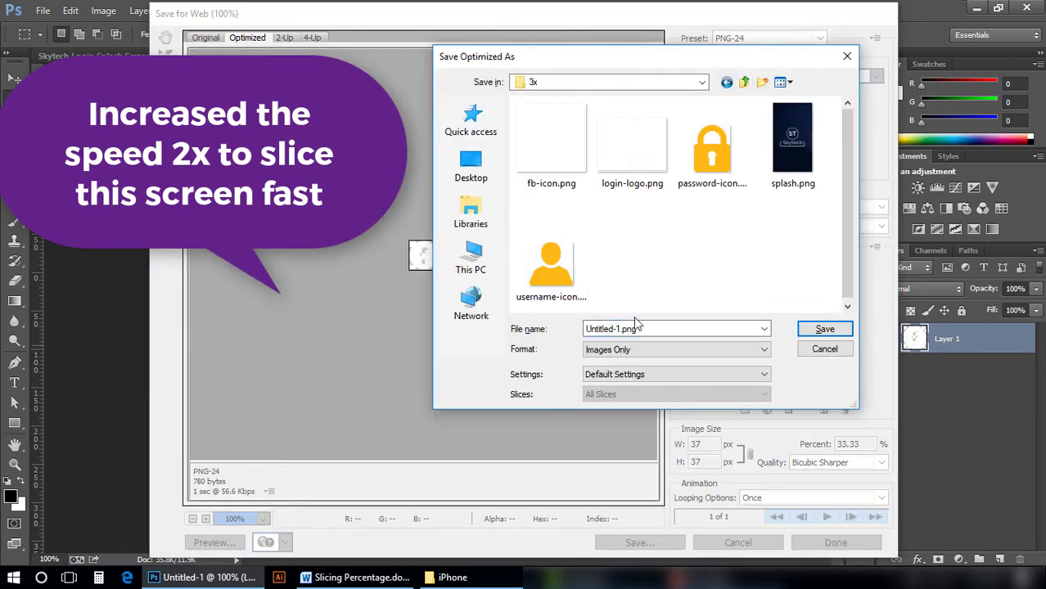
left_click(743, 83)
double_click(533, 122)
type("fb-icon")
key("Return")
key("ctrl+alt+shift+s")
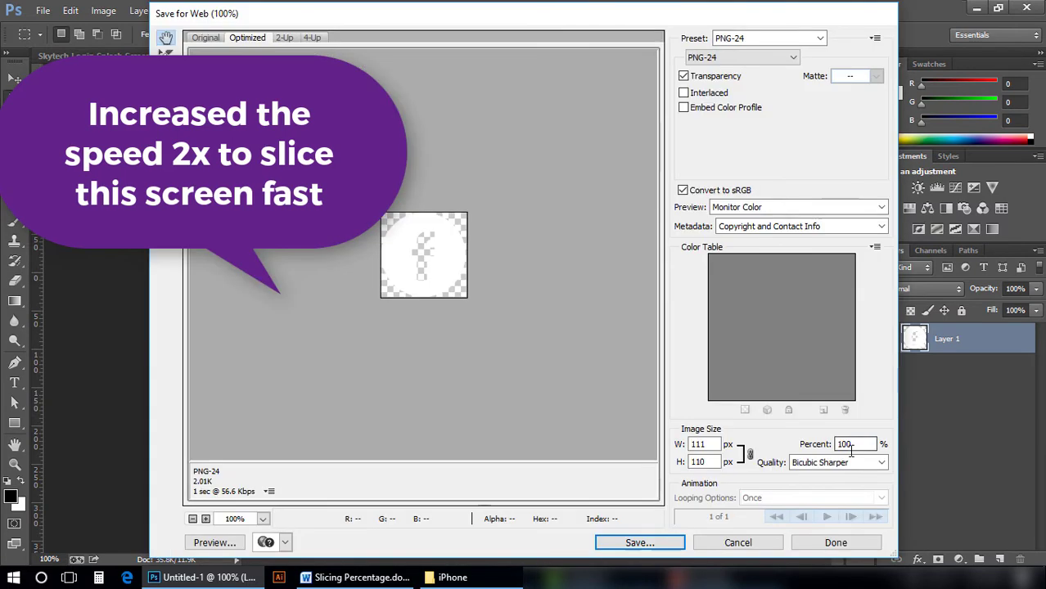
- Save fb-icon.png at 33.33% into the 4s folder and close the temporary document
double_click(848, 445)
type("33")
key("Tab")
left_click(639, 542)
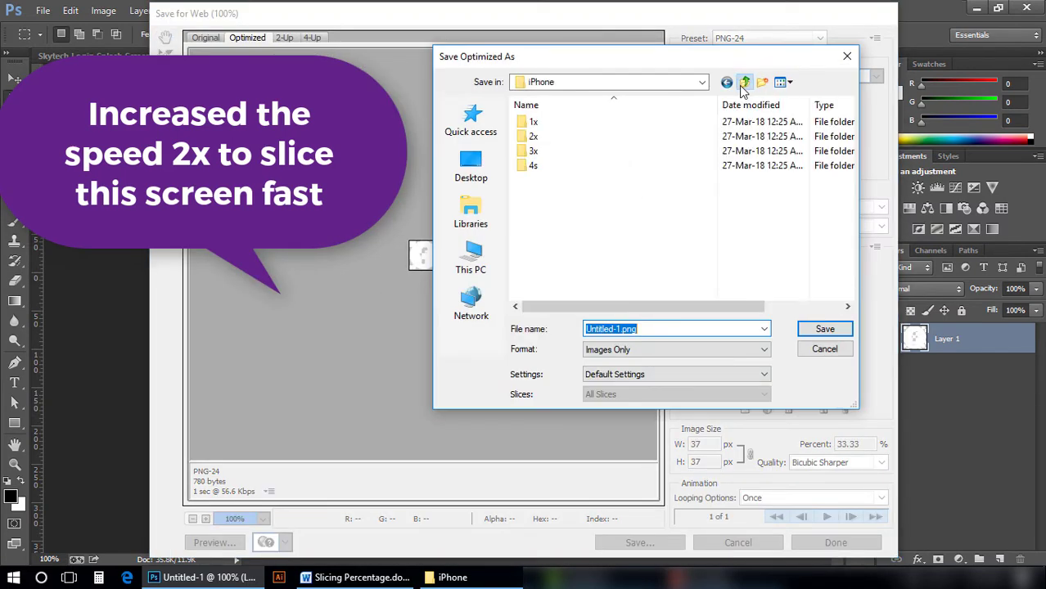
double_click(532, 167)
type("fb-icon")
left_click(824, 329)
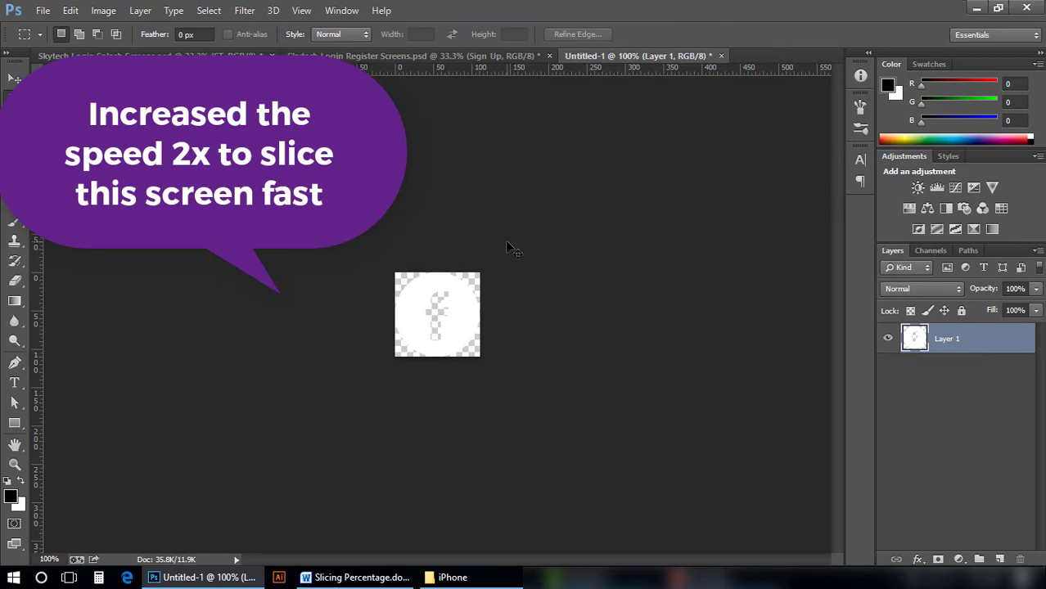
key("ctrl+w")
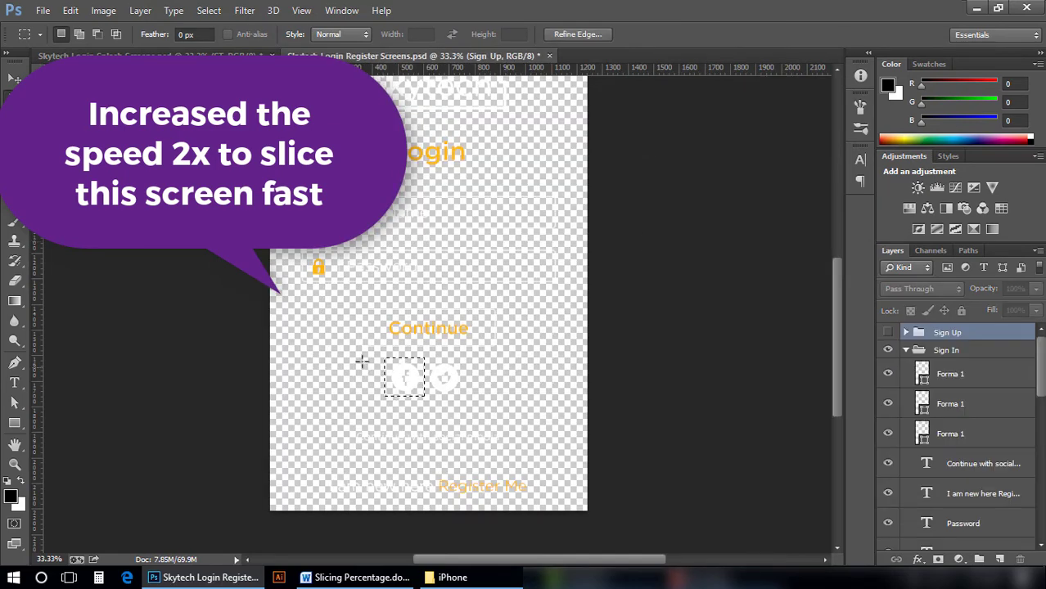
- Copy the area around the Twitter icon into a new document
left_click_drag(426, 358, 463, 395)
key("ctrl+c")
key("ctrl+n")
key("Return")
key("ctrl+v")
key("ctrl+alt+s")
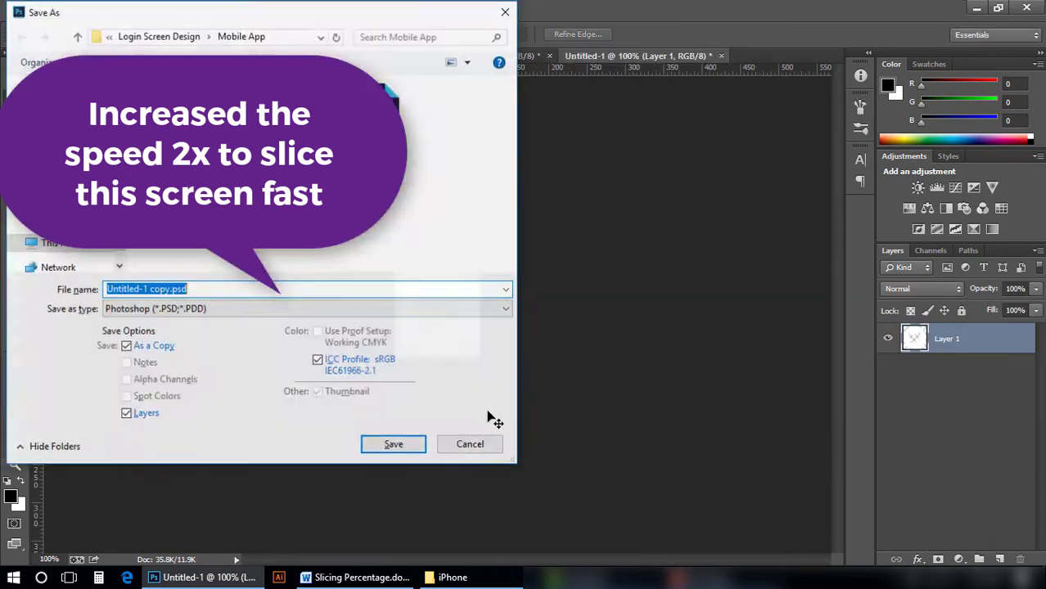
key("Escape")
- Save for Web the icon as twitter-icon.png at full size (111 × 110)
key("ctrl+alt+shift+s")
key("Return")
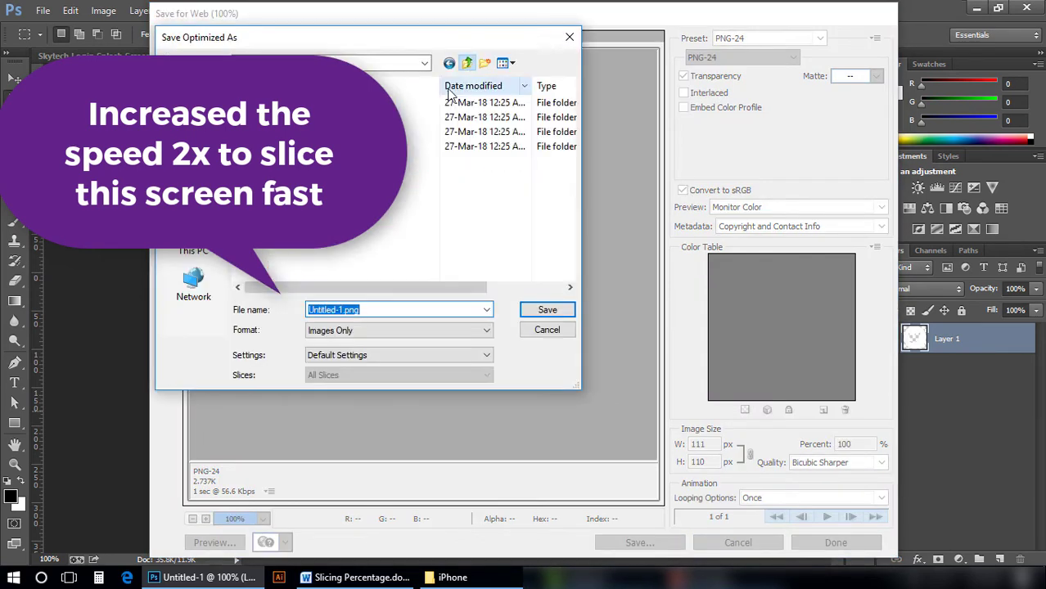
double_click(475, 132)
type("twitter-icon")
key("ctrl+a")
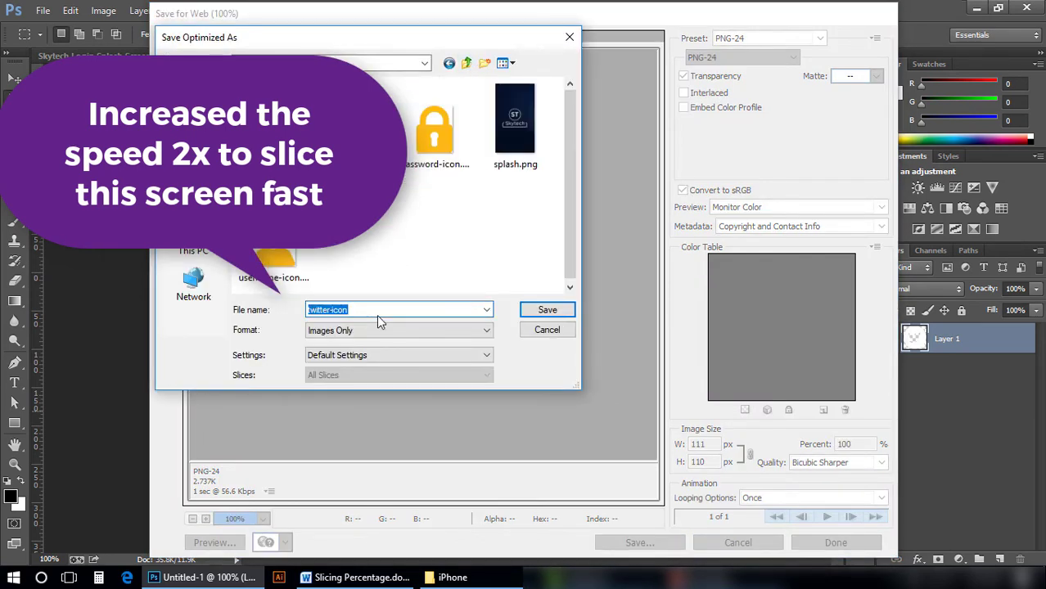
key("Return")
- Save twitter-icon.png at 66% (73 × 72)
key("ctrl+alt+shift+s")
type("66")
key("Tab")
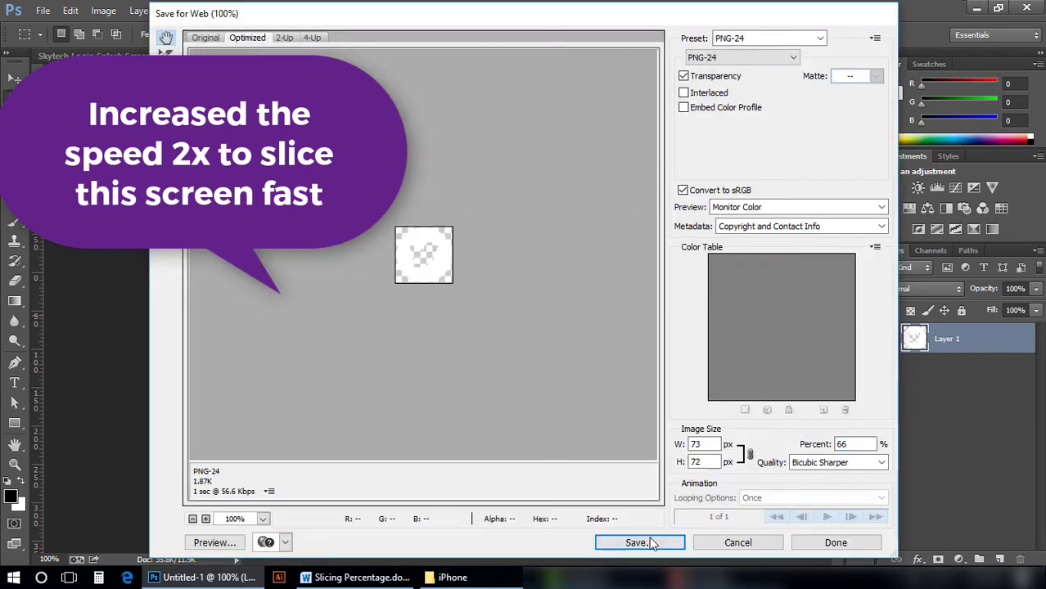
left_click(637, 543)
type("twitter-icon")
key("Return")
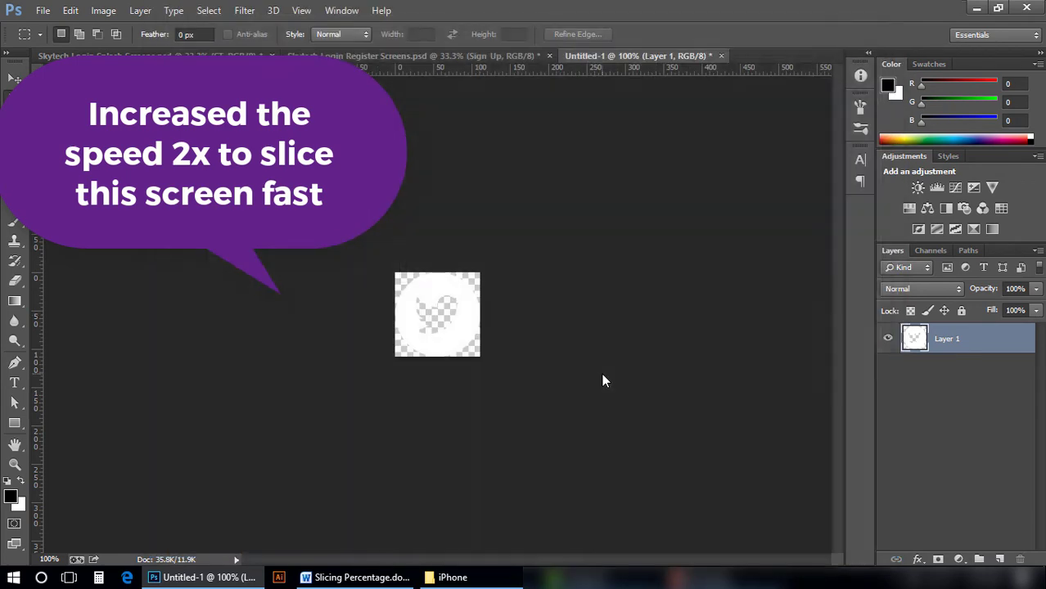
- Save twitter-icon.png at 33.33% (37 × 37)
key("ctrl+alt+shift+s")
type("33.33")
key("Tab")
key("Return")
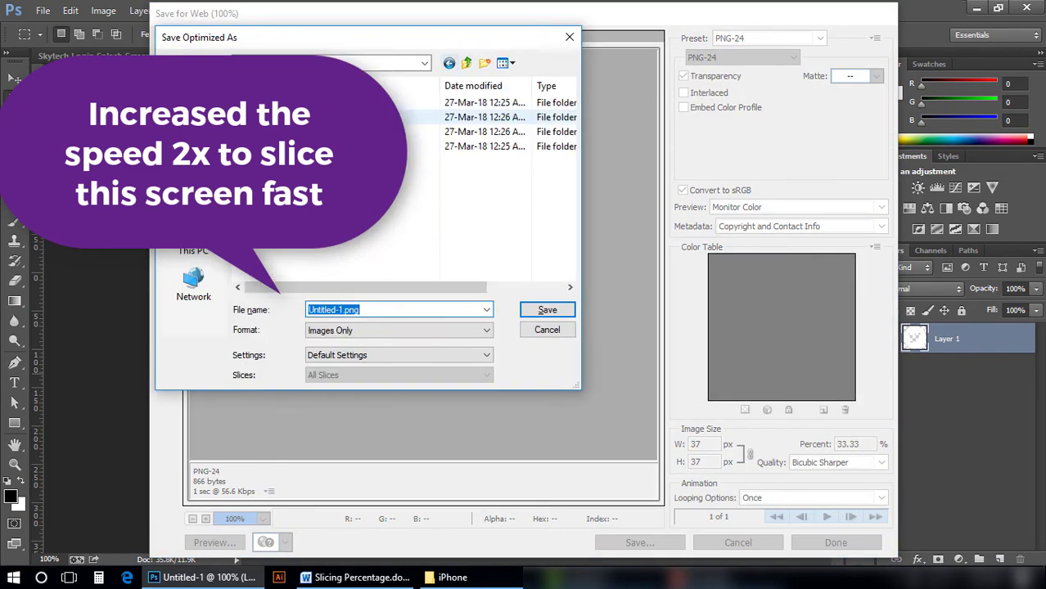
type("twitter-icon")
key("Return")
- Save the 33.33% twitter-icon.png into the remaining folder and close the temporary document unsaved
key("ctrl+alt+shift+s")
type("33.")
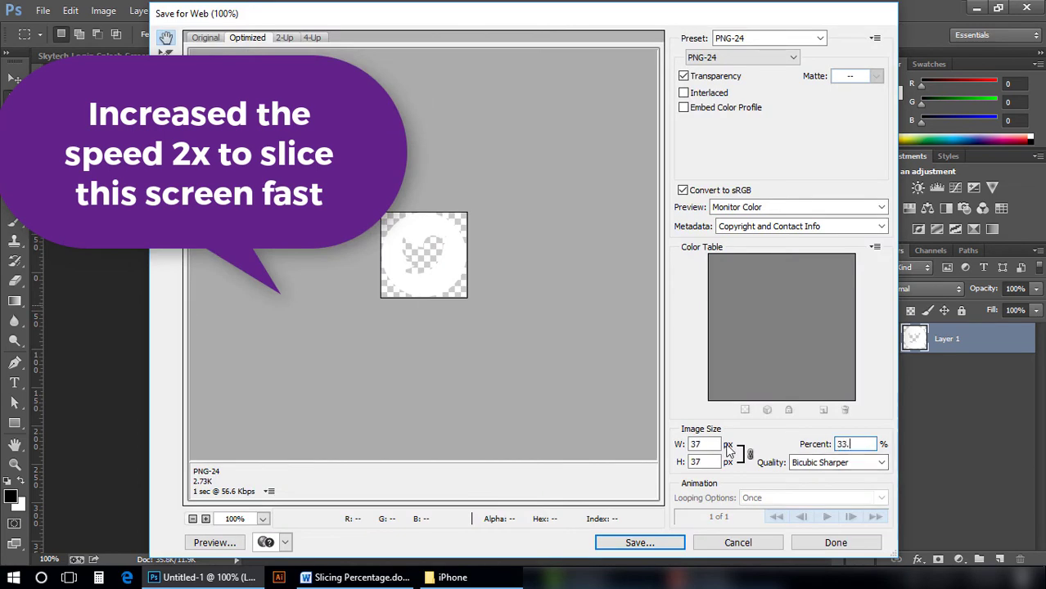
type("33")
key("Tab")
key("Return")
key("Return")
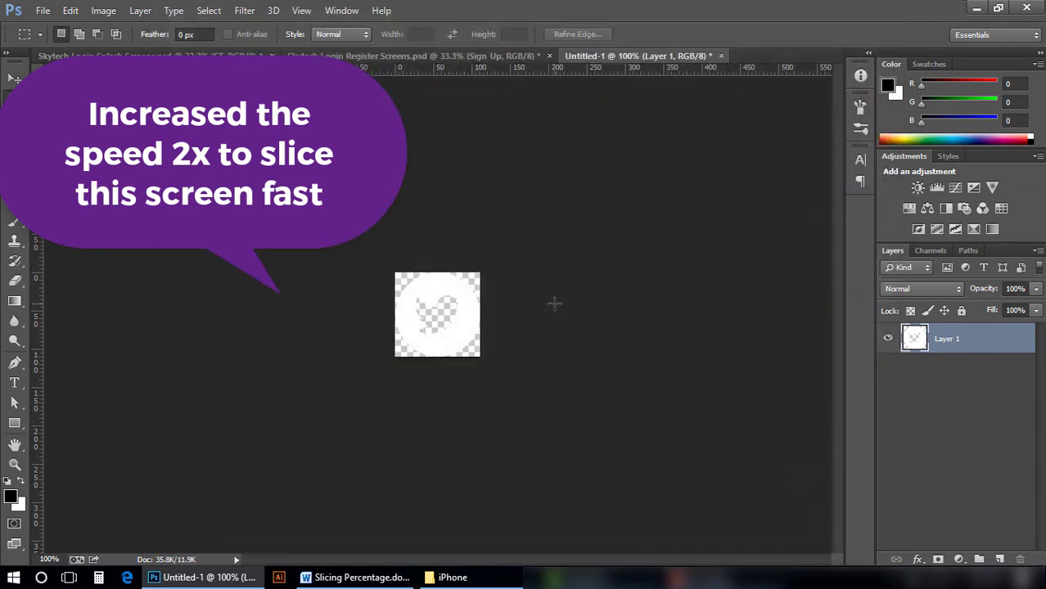
key("ctrl+w")
left_click(540, 232)
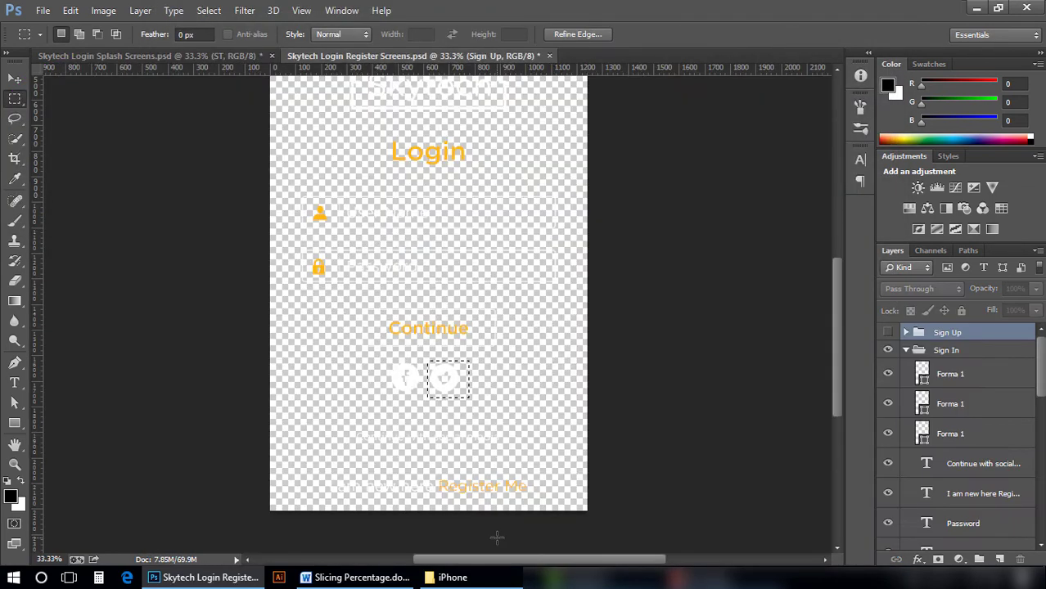
- Confirm the iPhone 2x folder holds six PNG assets, then return to the iPhone folder
left_click(491, 579)
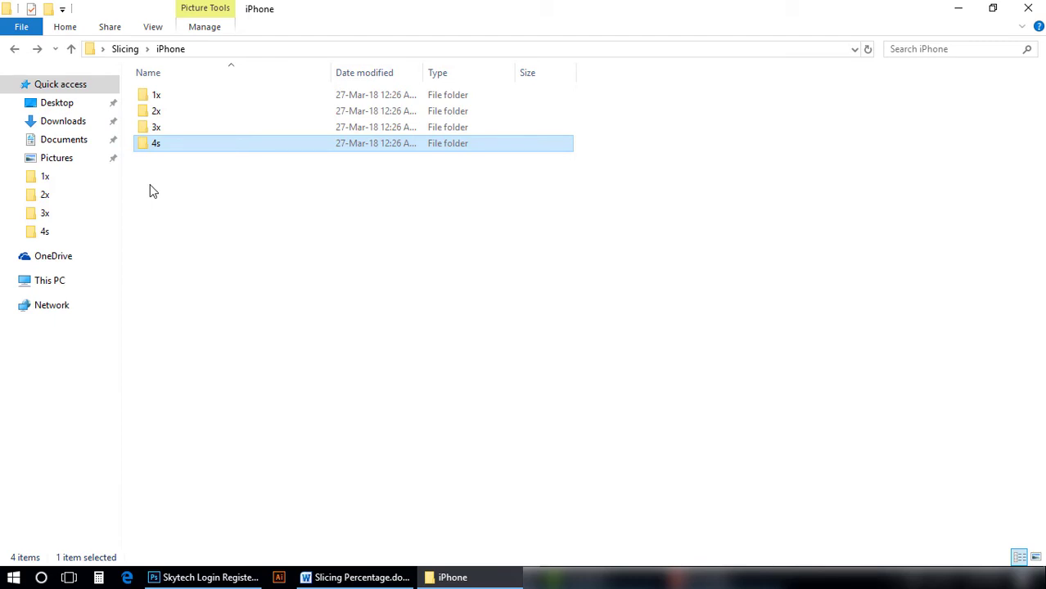
double_click(166, 113)
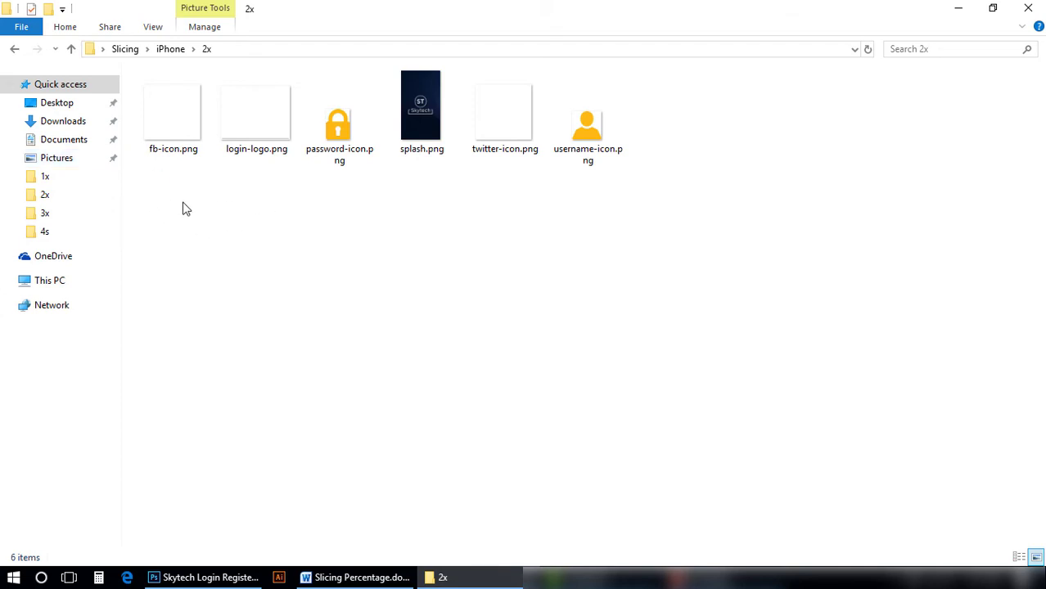
left_click(14, 50)
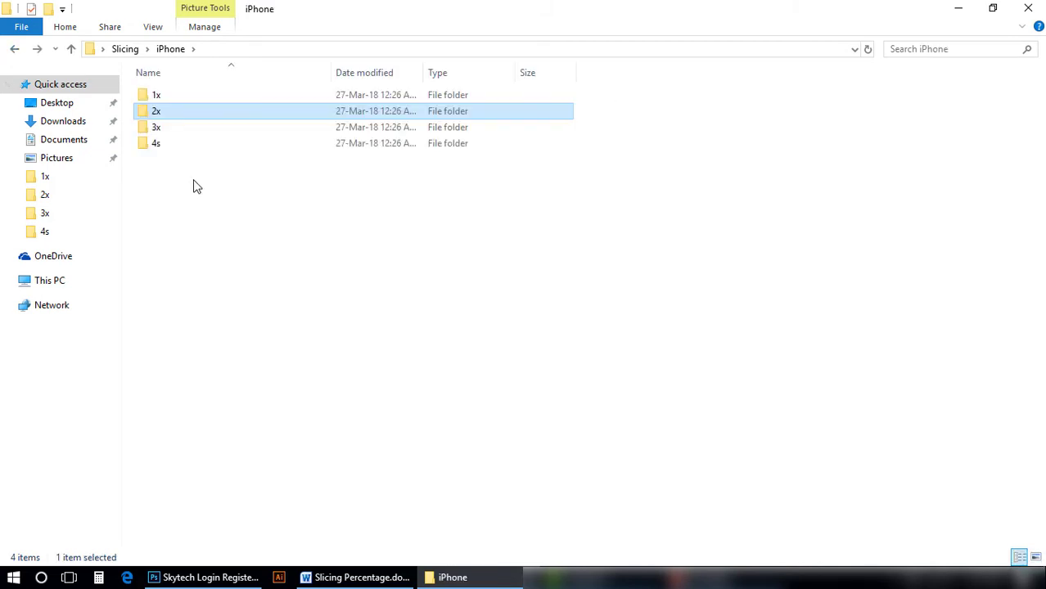
left_click(163, 127)
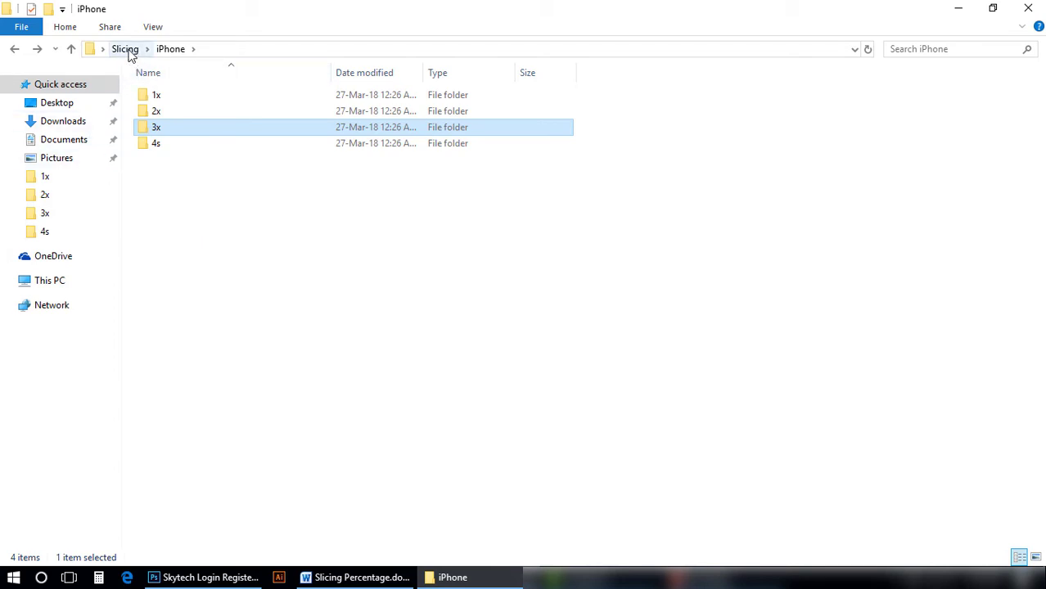
- Open the Android folder and, in a second window, select all six PNGs in iPhone 3x
left_click(127, 51)
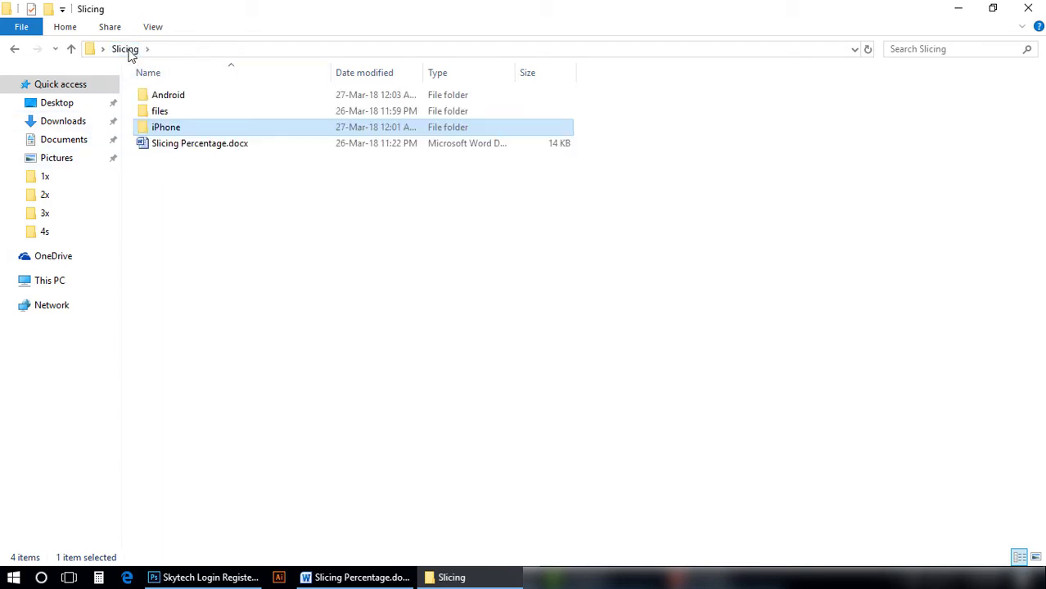
left_click(204, 96)
double_click(203, 97)
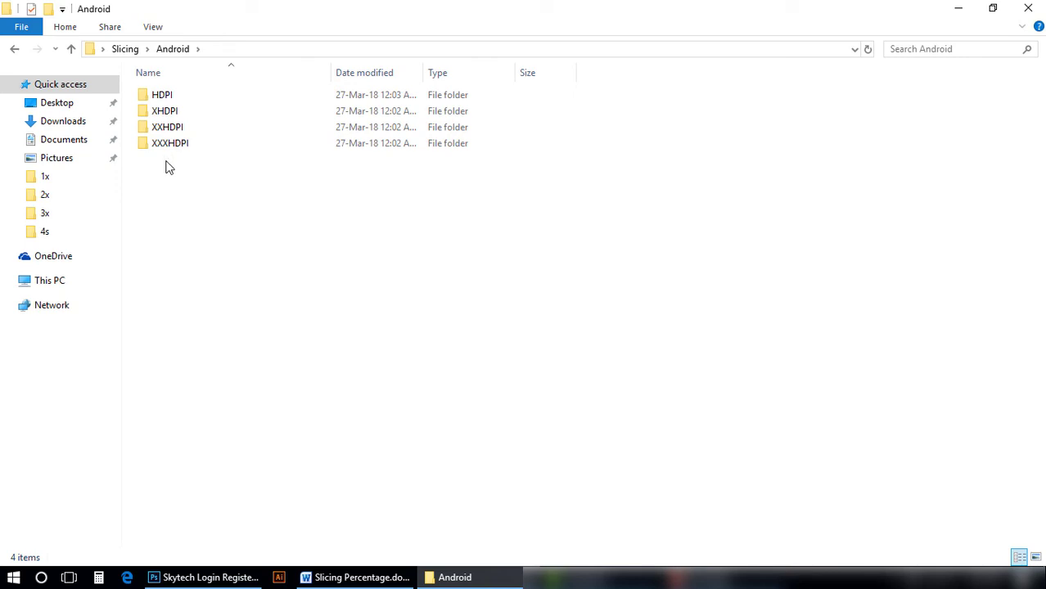
key("ctrl+n")
double_click(654, 207)
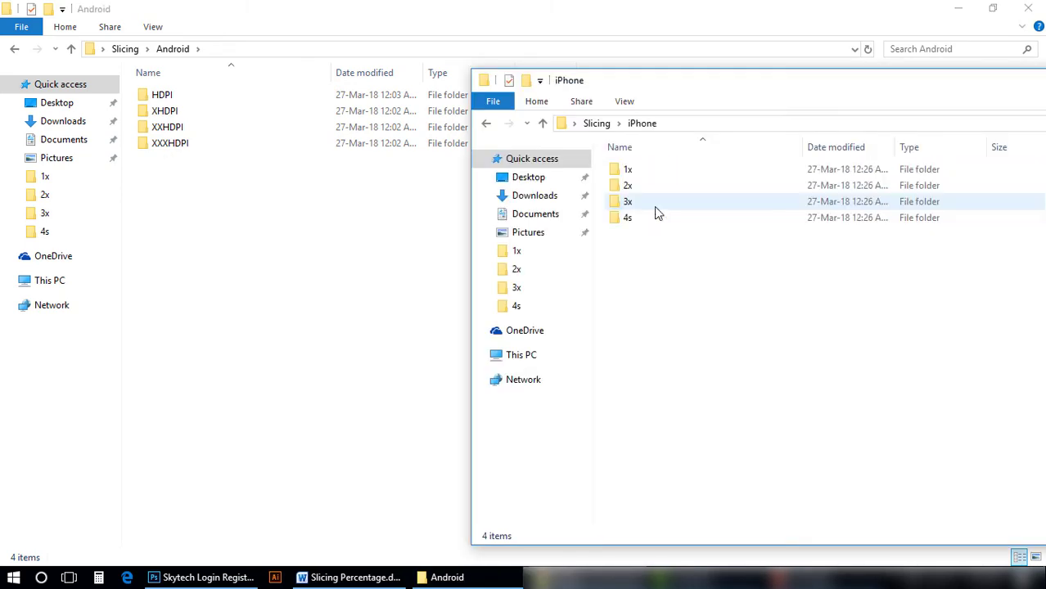
double_click(645, 205)
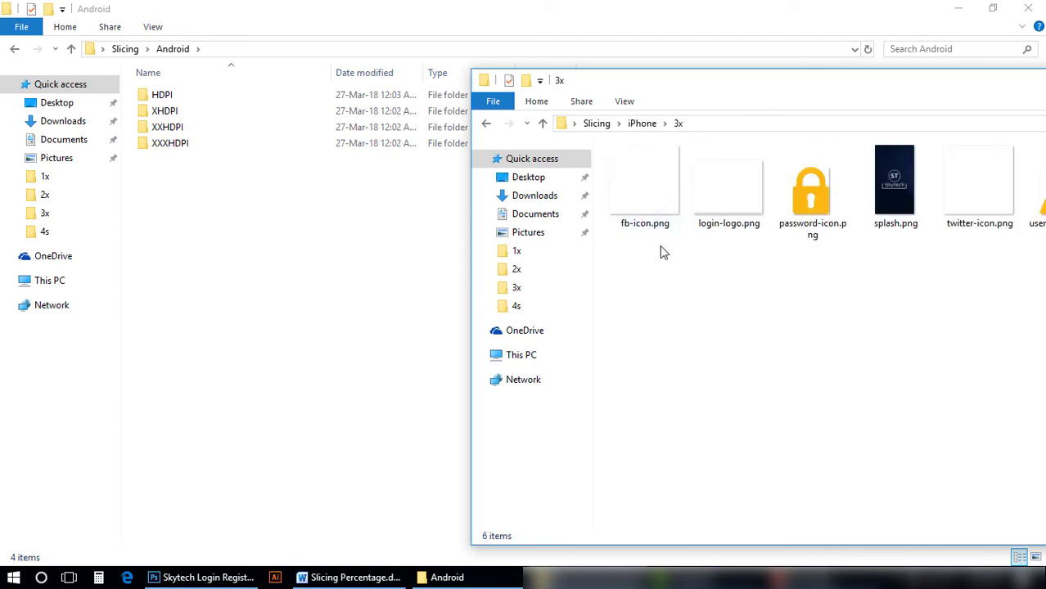
key("ctrl+a")
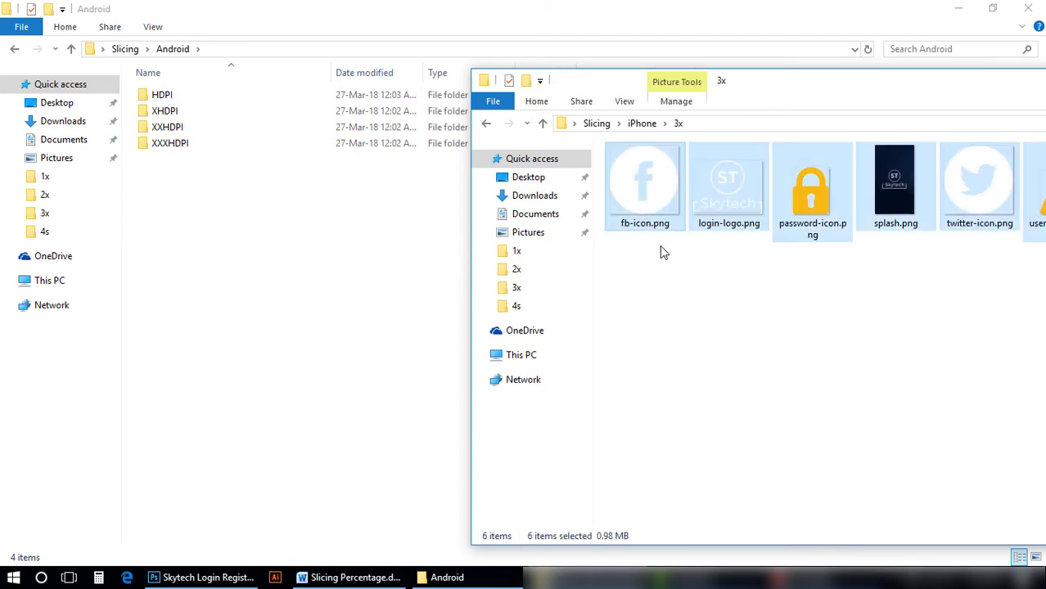
- Paste the six iPhone 3x PNGs into the empty Android XXXHDPI folder
double_click(170, 143)
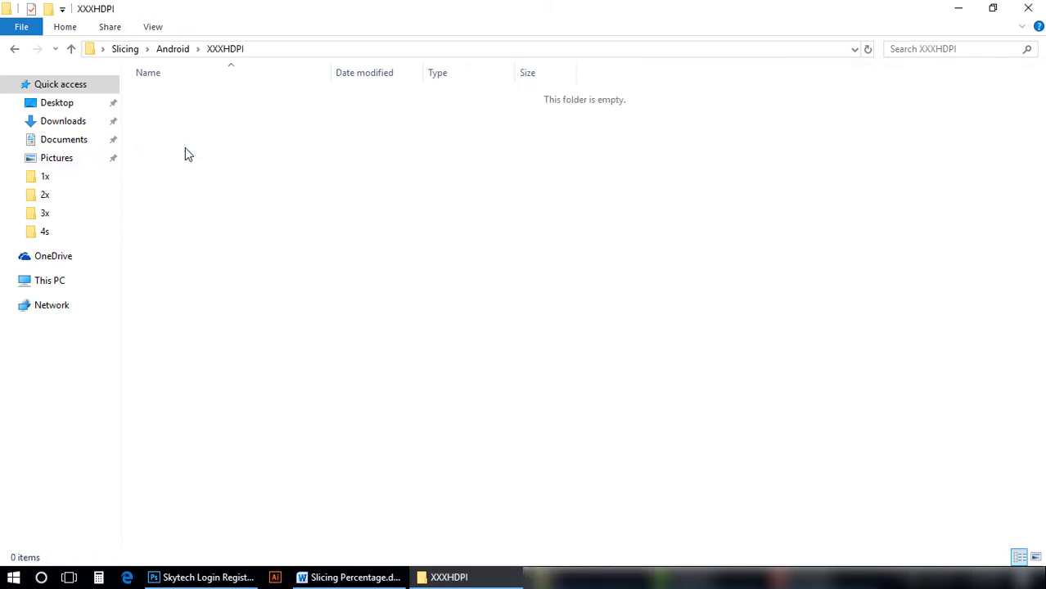
key("alt+Tab")
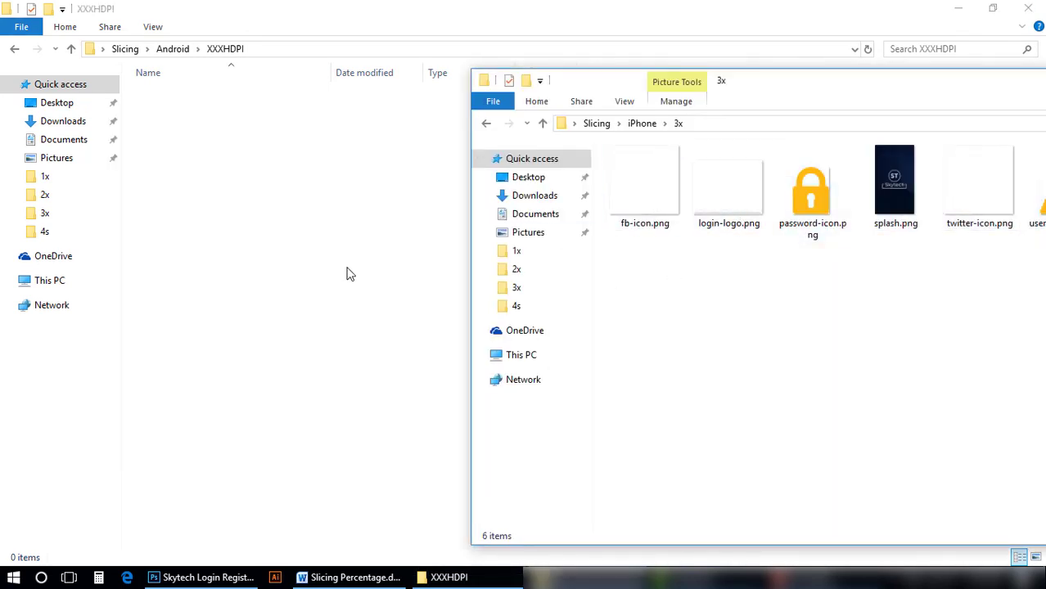
left_click(342, 271)
key("ctrl+v")
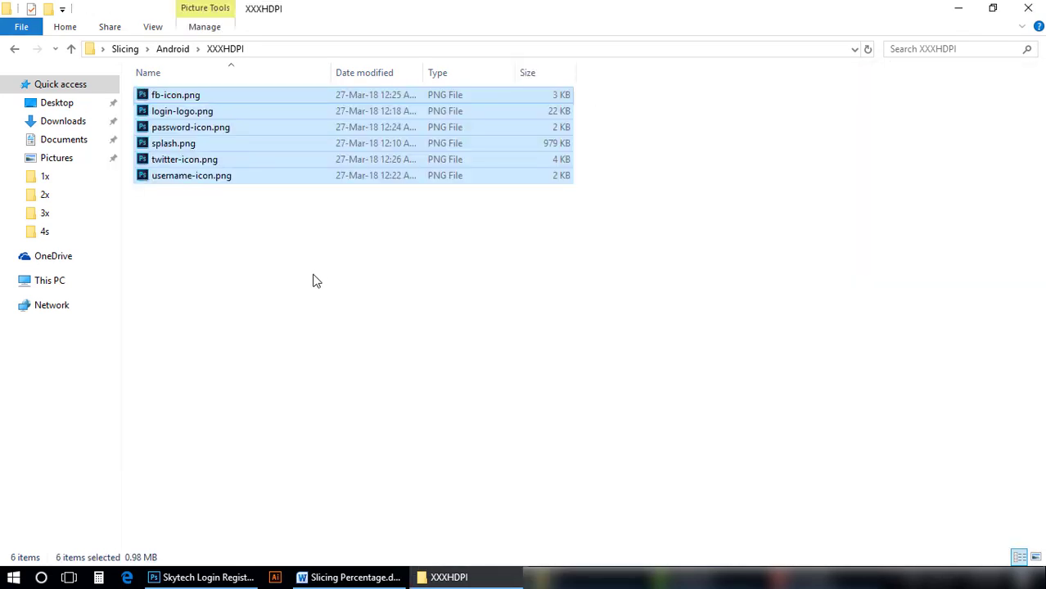
- Display the XXXHDPI folder's files as Large icons
right_click(313, 278)
mouse_move(360, 286)
left_click(563, 305)
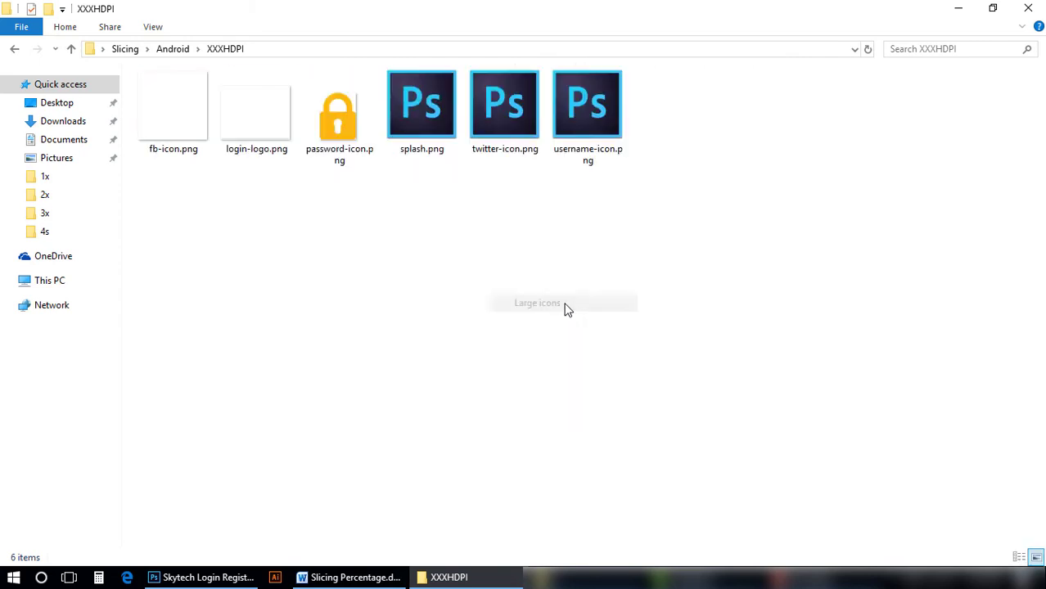
left_click(350, 577)
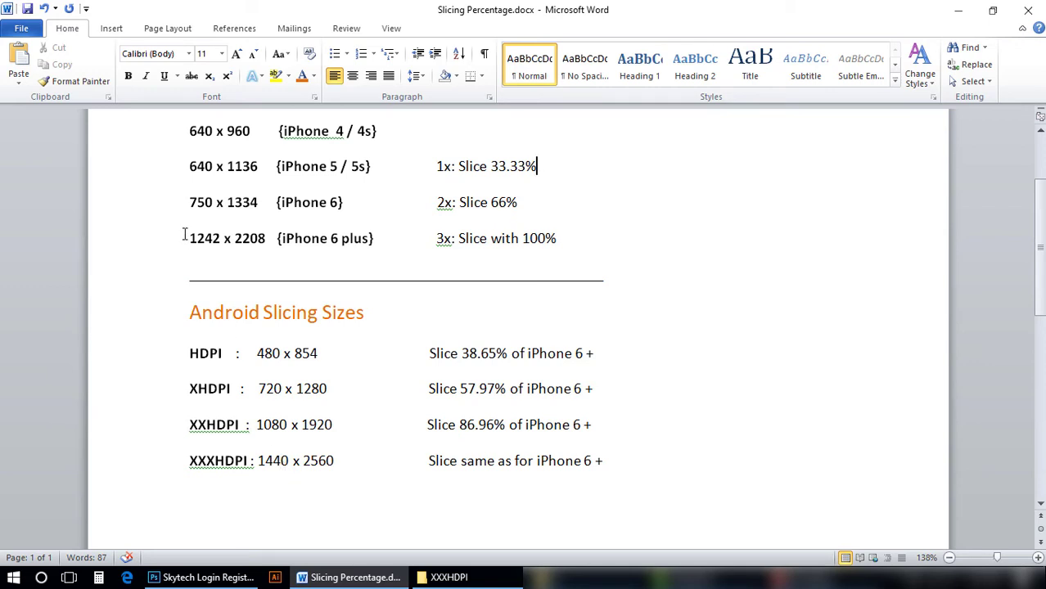
- Look up the 1242 x 2208 and XXXHDPI 1440 x 2560 sizes in the Word slicing notes
left_click_drag(184, 236, 277, 240)
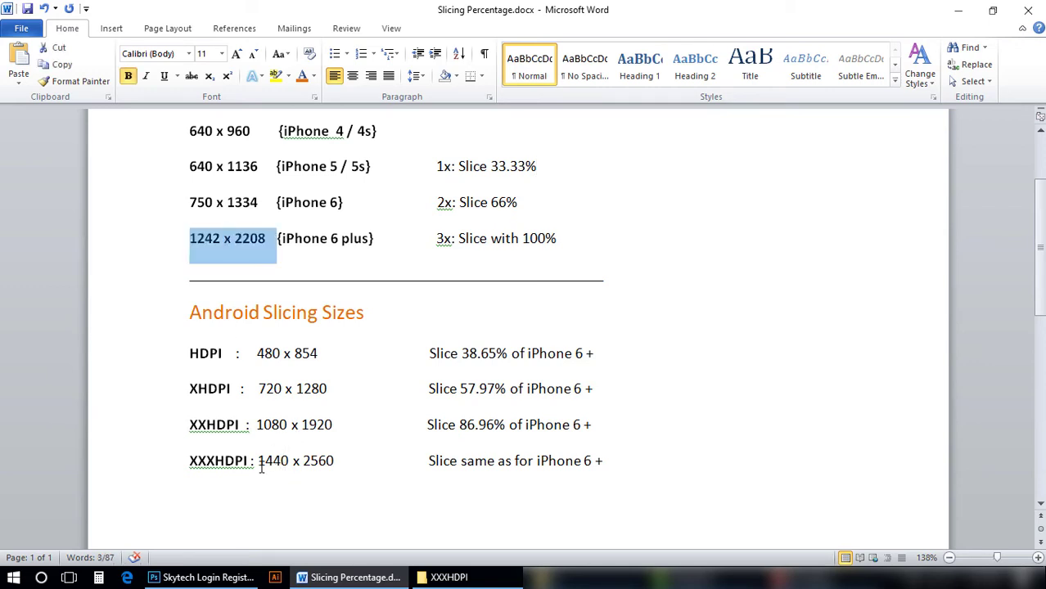
left_click_drag(260, 464, 320, 465)
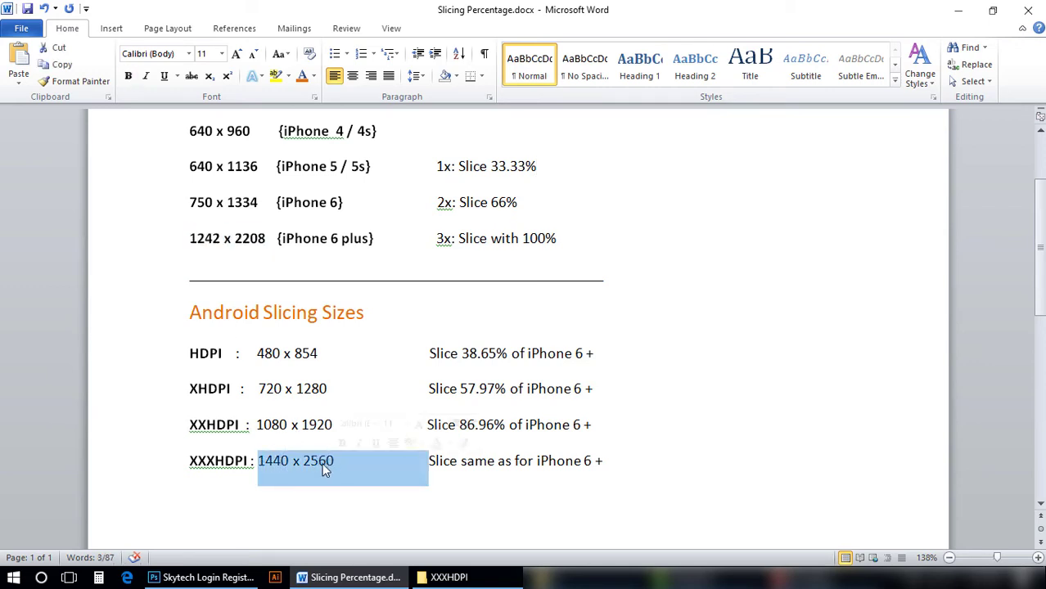
left_click(319, 463)
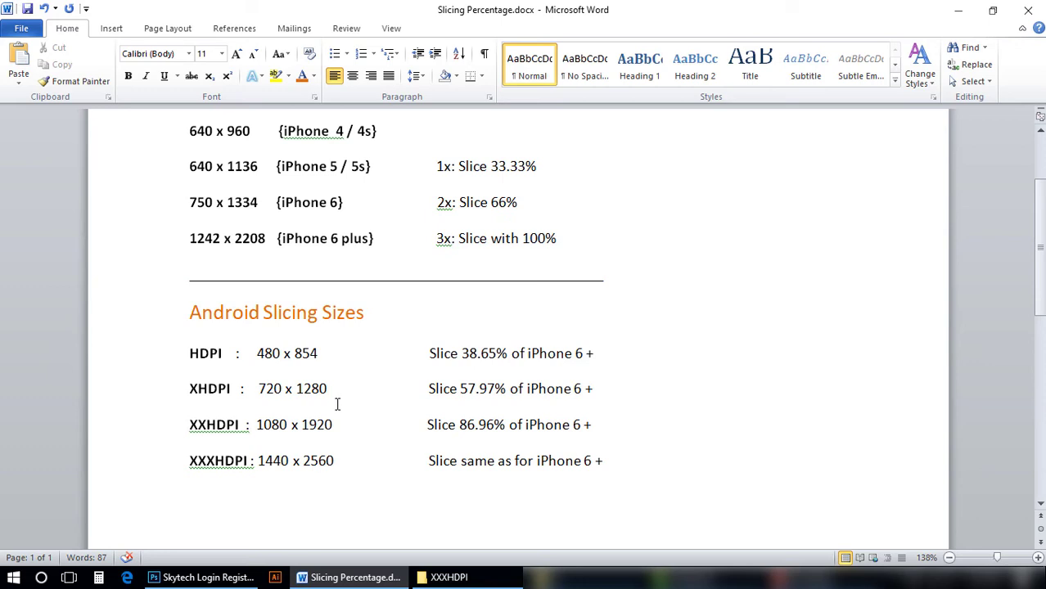
left_click(221, 580)
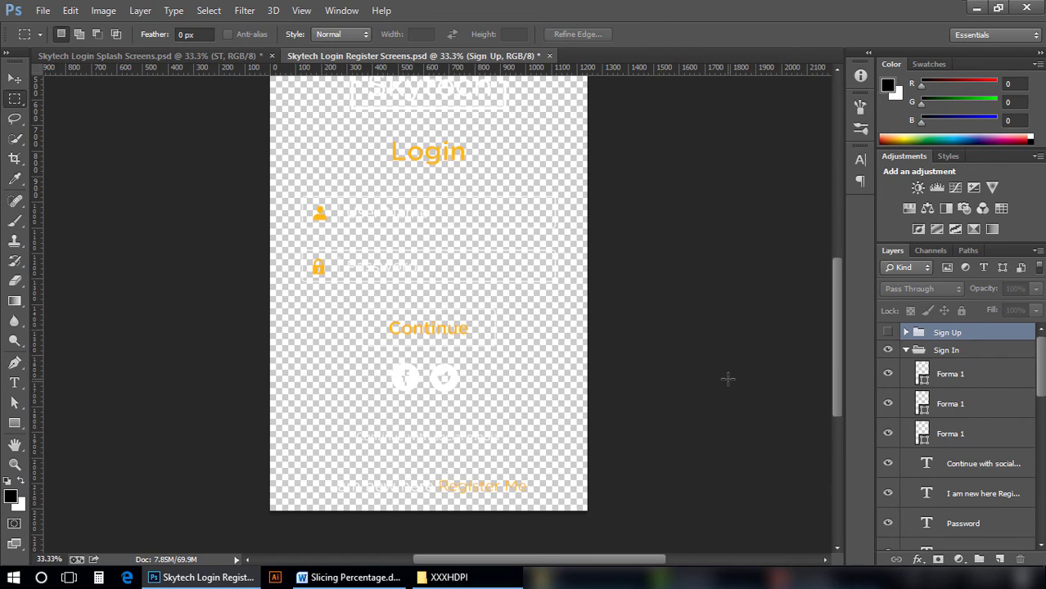
- Close the register screens document and bring up the splash's Image Size settings
key("ctrl+w")
key("Return")
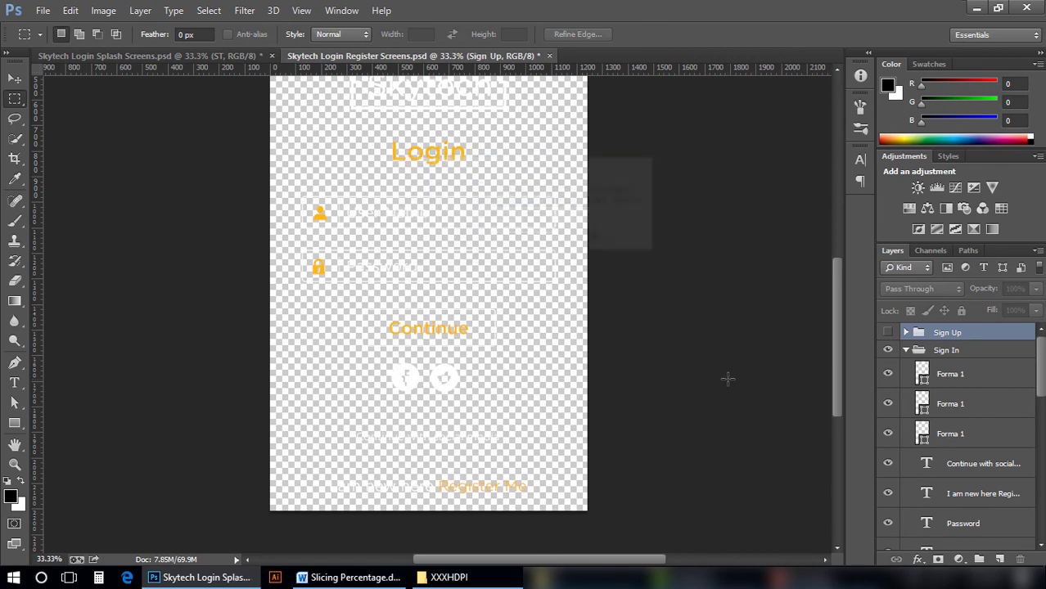
left_click(103, 10)
left_click(151, 124)
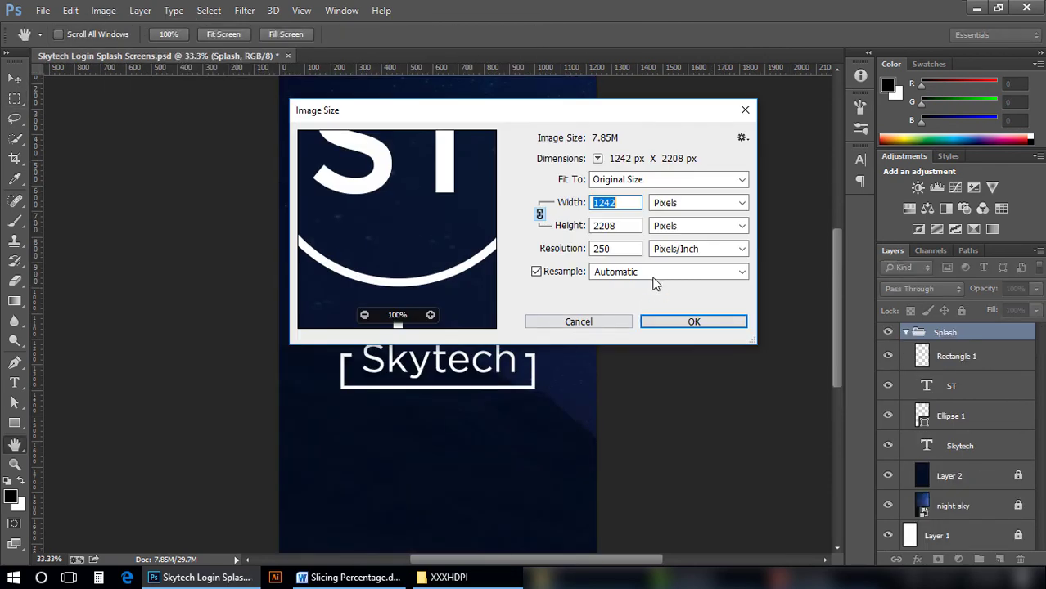
- Resize the splash to 1440 px wide, giving 2560 px high as the notes specify
left_click(624, 201)
left_click(334, 577)
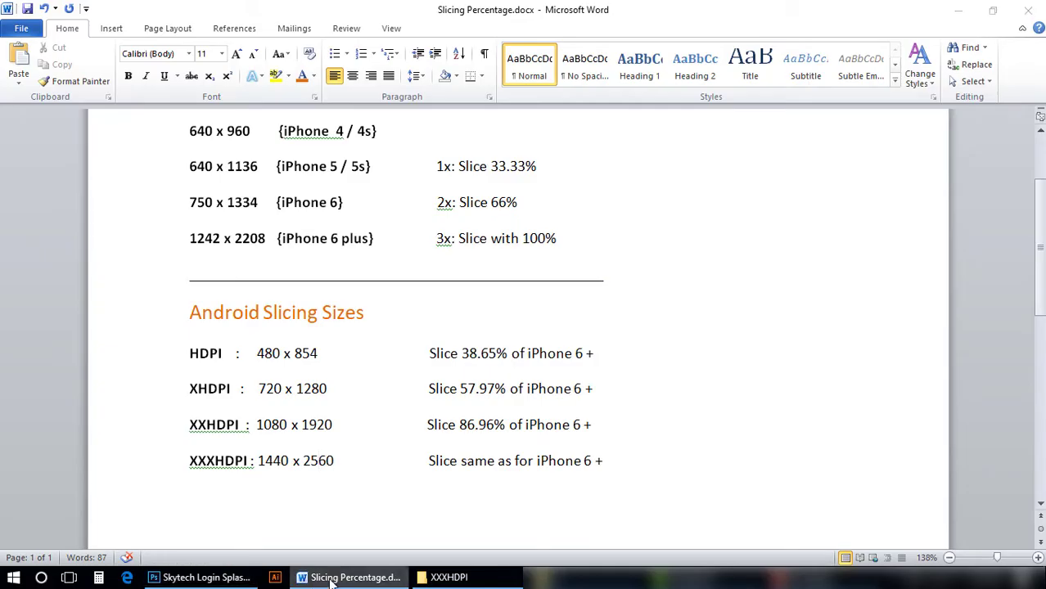
left_click(334, 577)
double_click(623, 204)
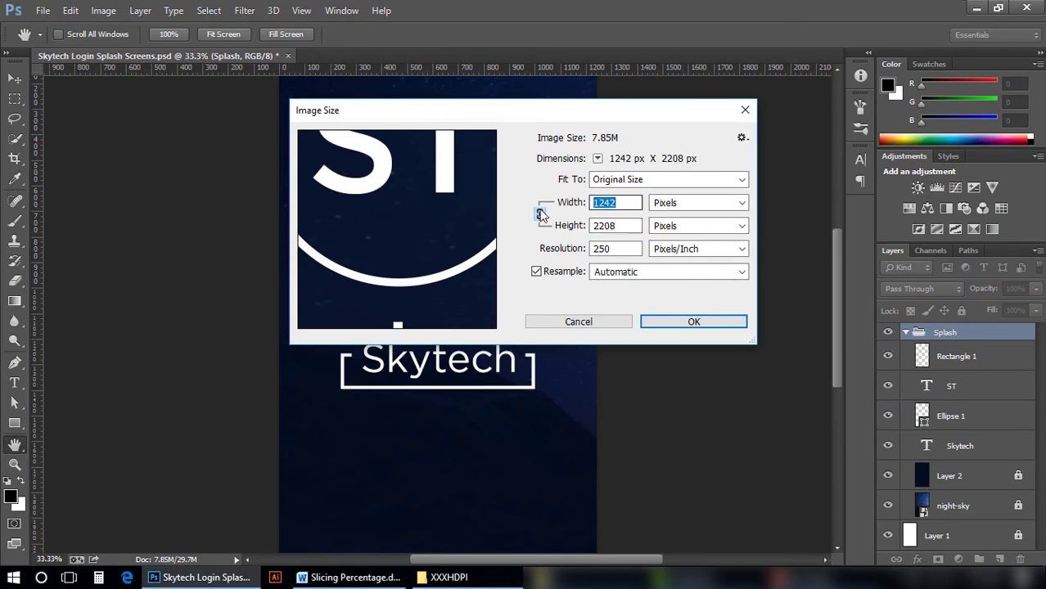
type("1440")
key("alt")
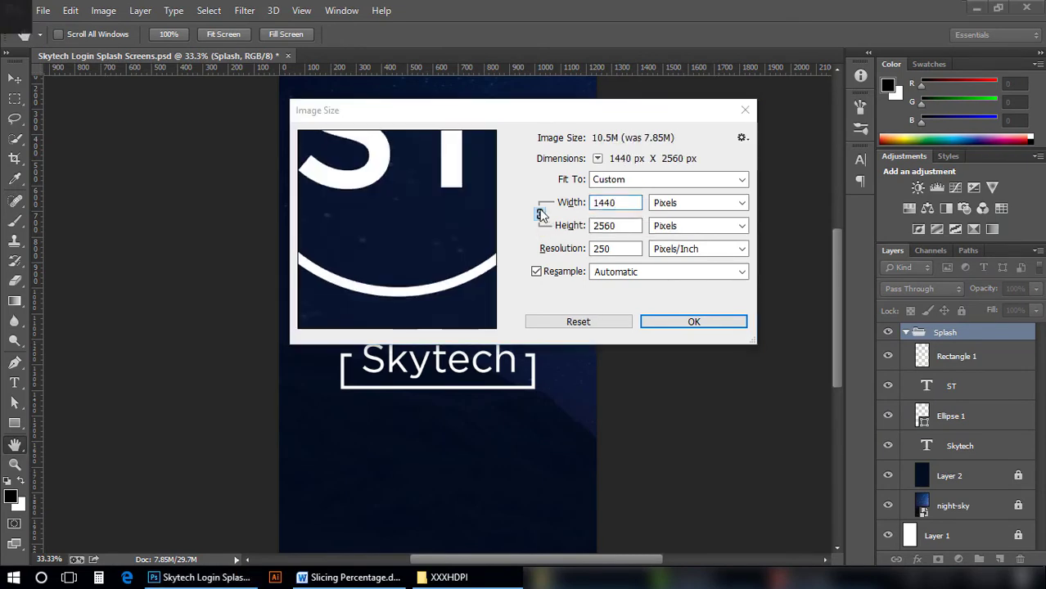
key("alt+Tab")
double_click(318, 461)
key("ctrl+c")
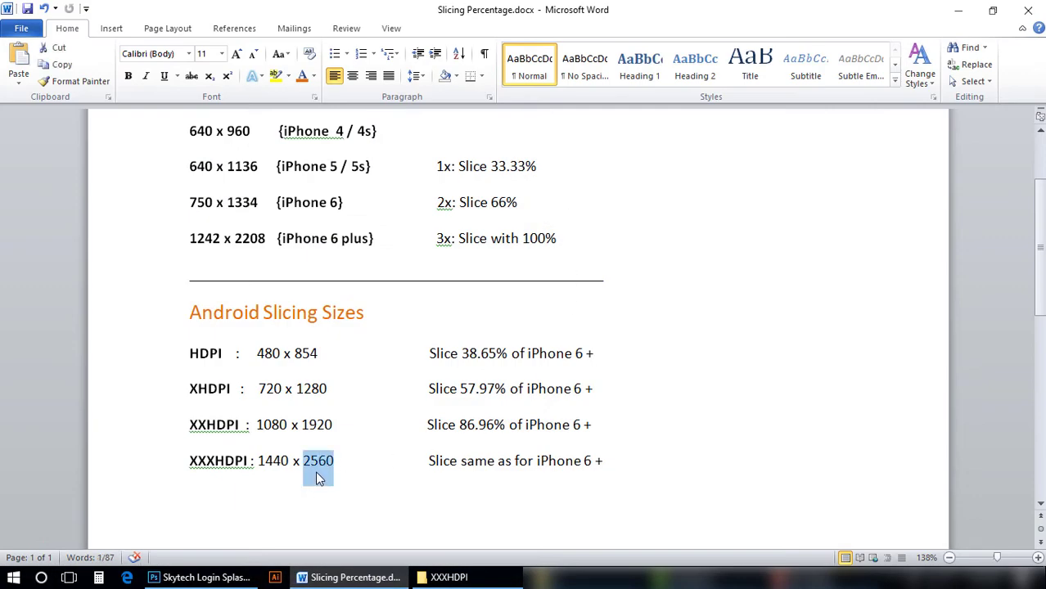
key("alt+Tab")
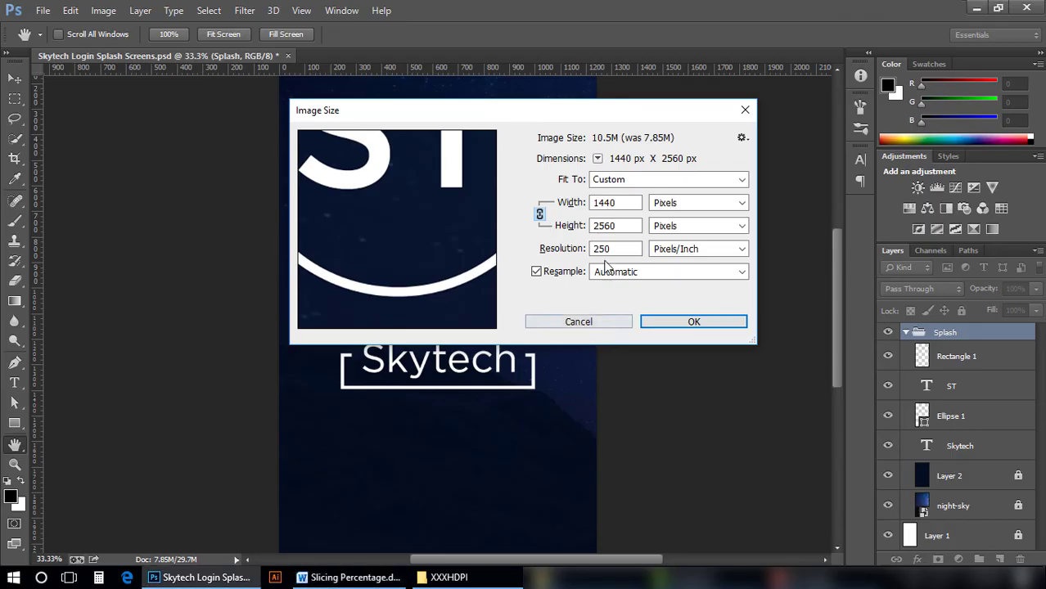
key("ctrl+v")
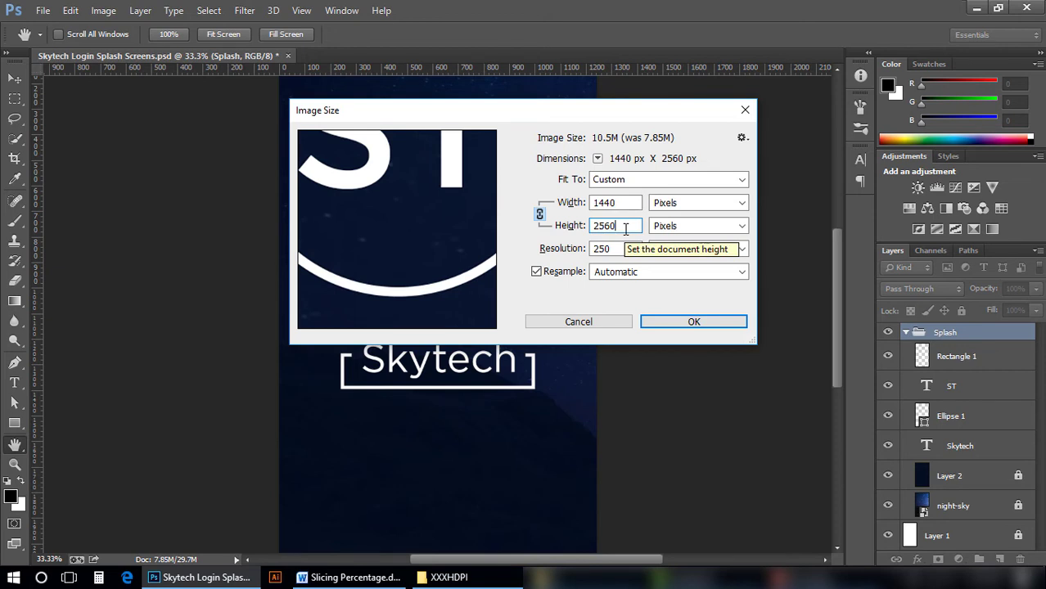
key("Return")
key("ctrl+minus")
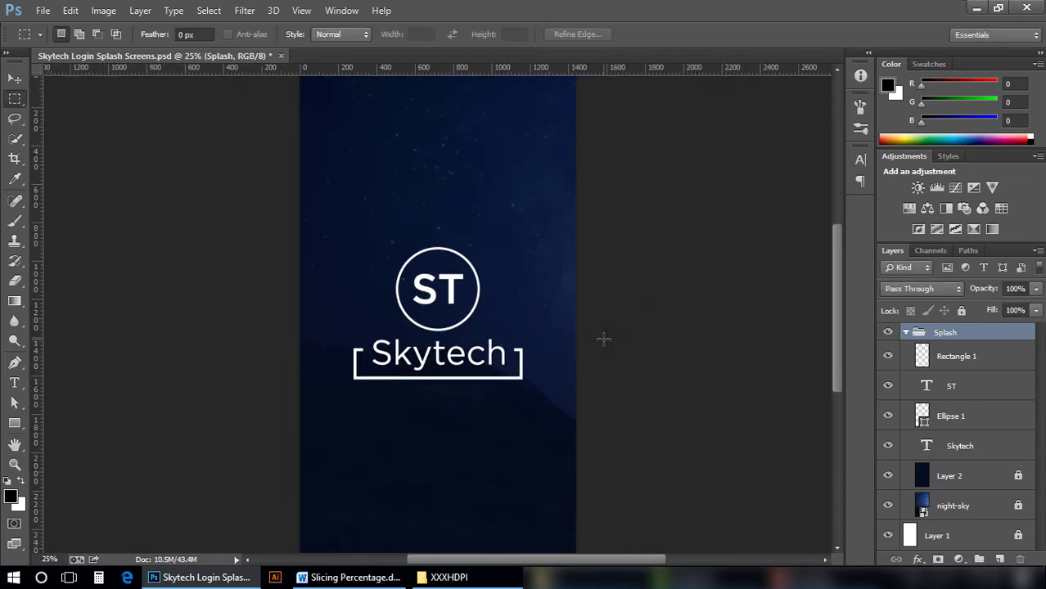
key("ctrl+minus")
- Nudge the ST text layer slightly with the Move tool
key("v")
left_click(457, 303)
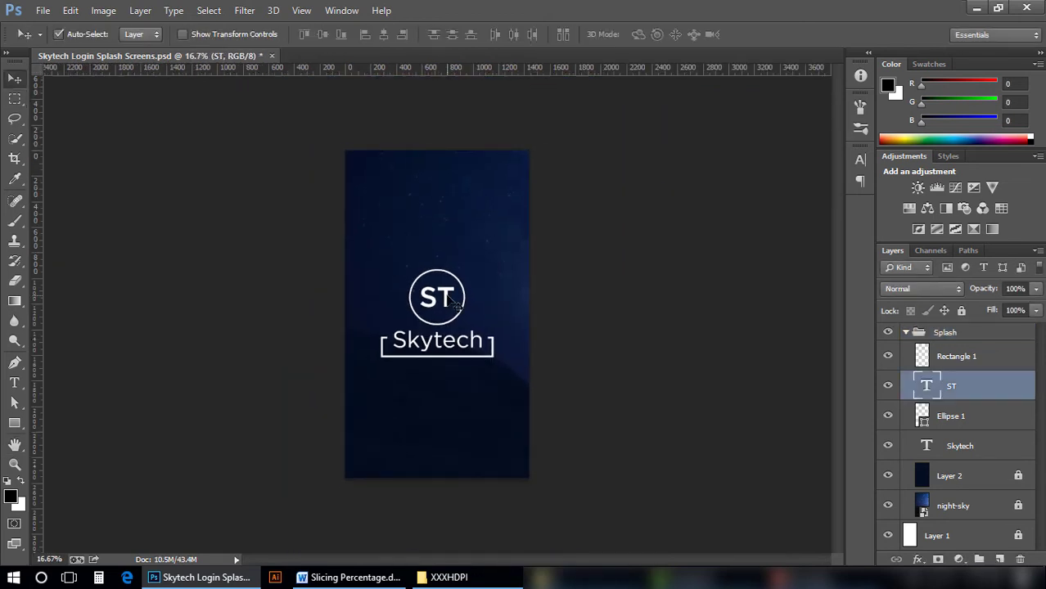
left_click_drag(457, 305, 451, 312)
- Set up a PNG-24 Save for Web export of the splash
left_click(43, 10)
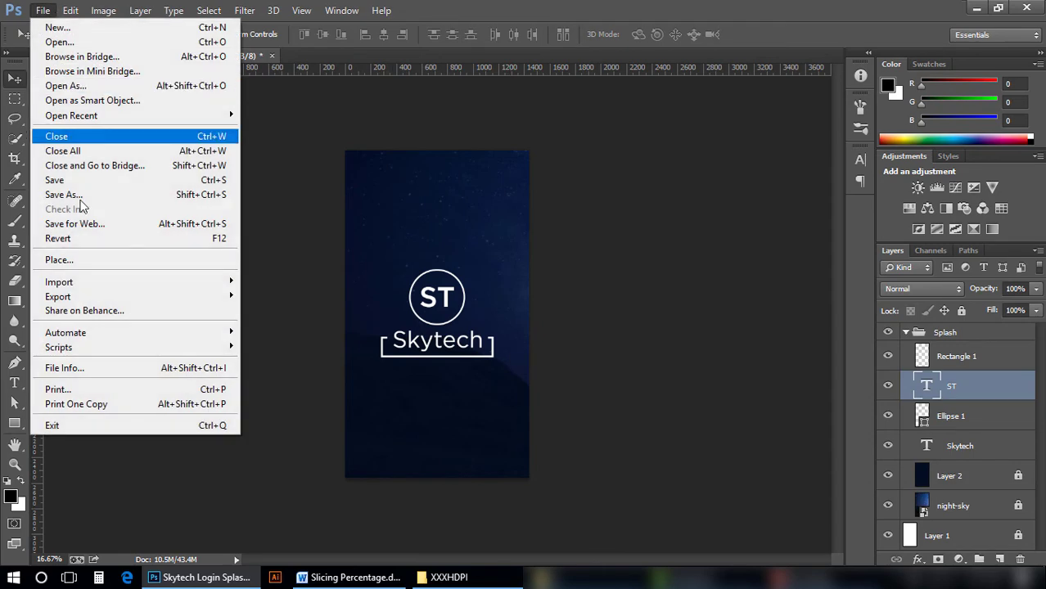
left_click(93, 224)
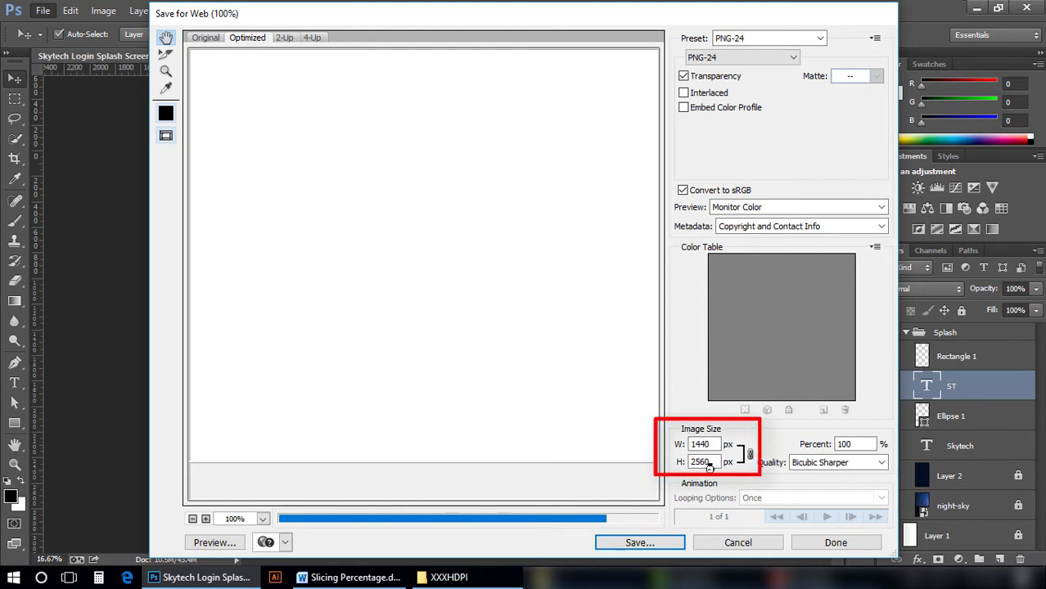
left_click(660, 544)
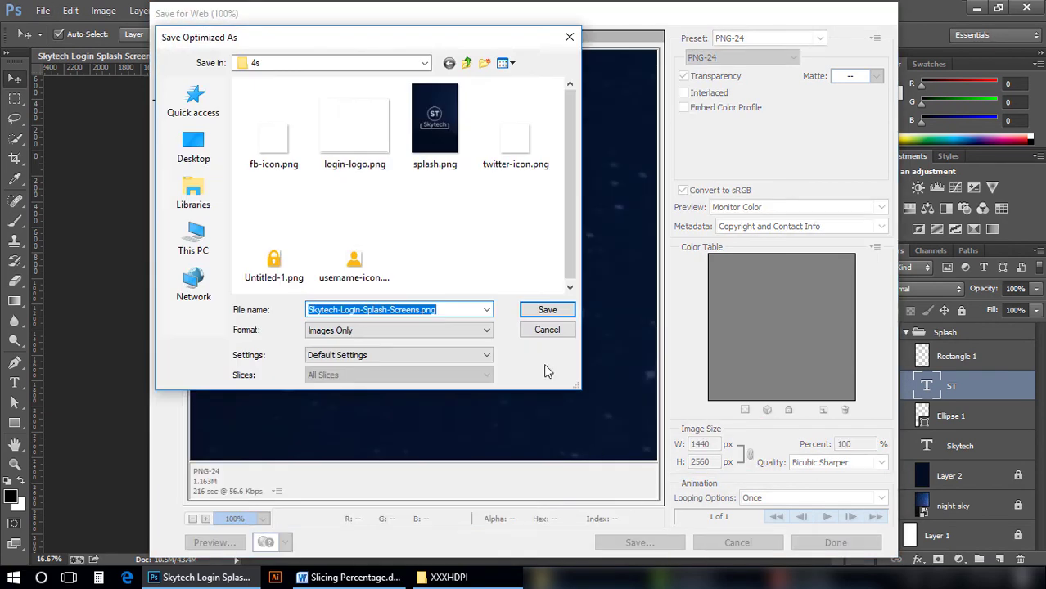
- Save the export over splash.png in Slicing > Android > XXXHDPI, confirming the replacement
left_click(466, 64)
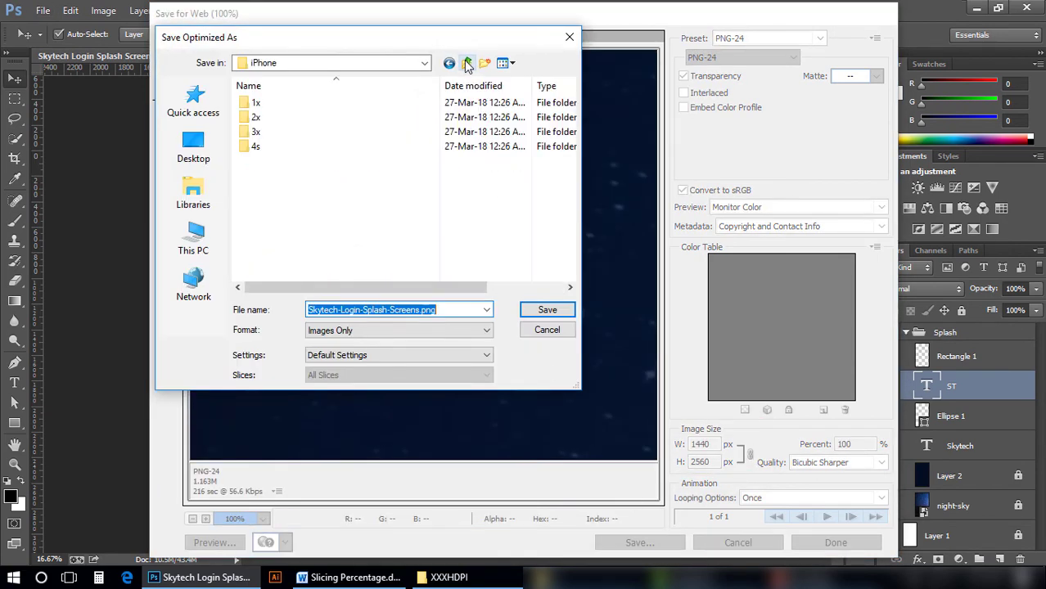
left_click(467, 63)
left_click(307, 128)
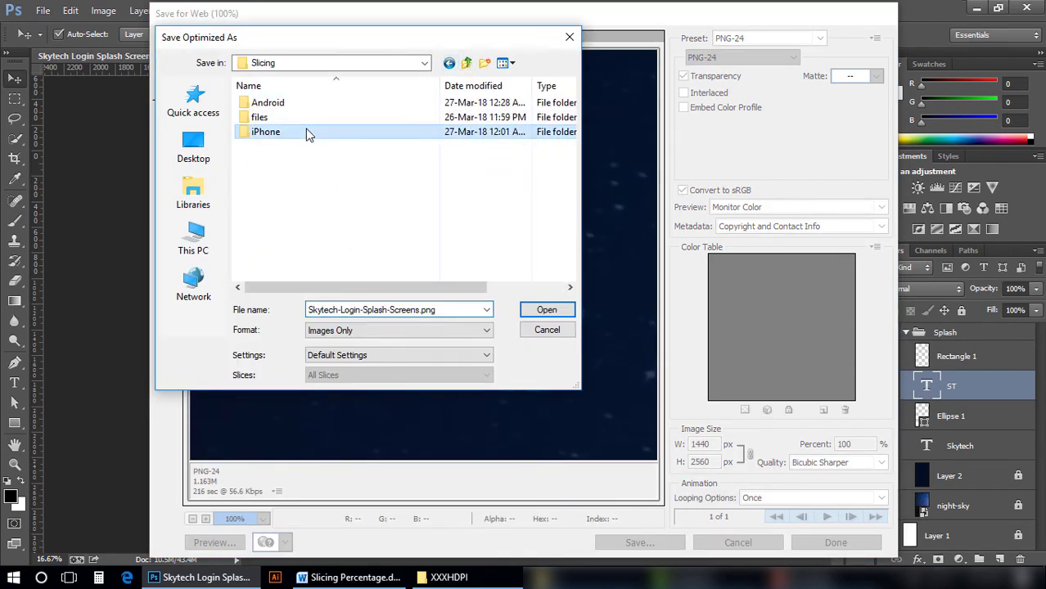
left_click(287, 104)
double_click(288, 105)
double_click(292, 145)
left_click(522, 123)
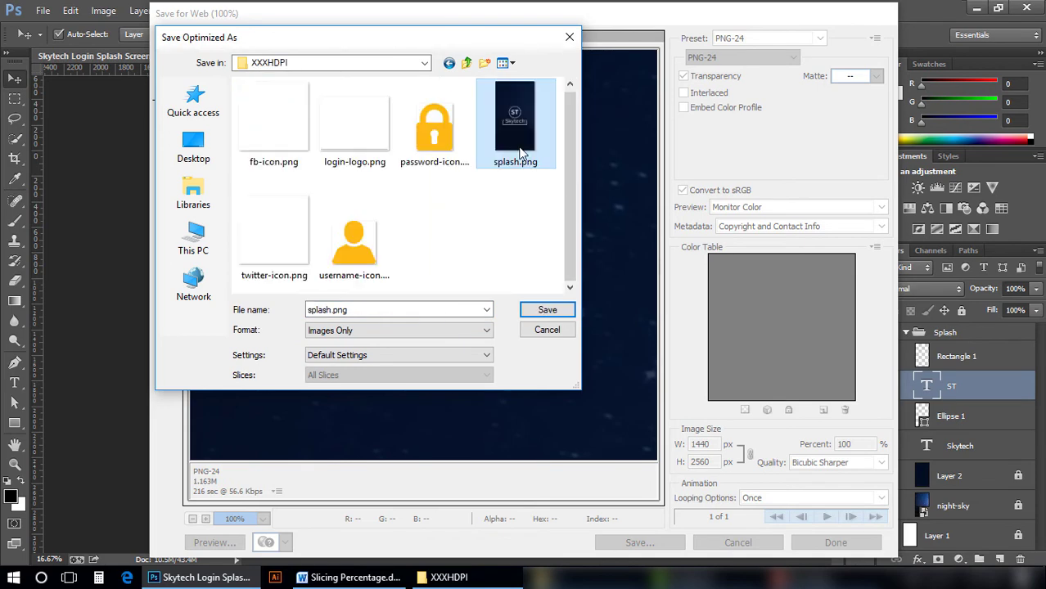
double_click(522, 122)
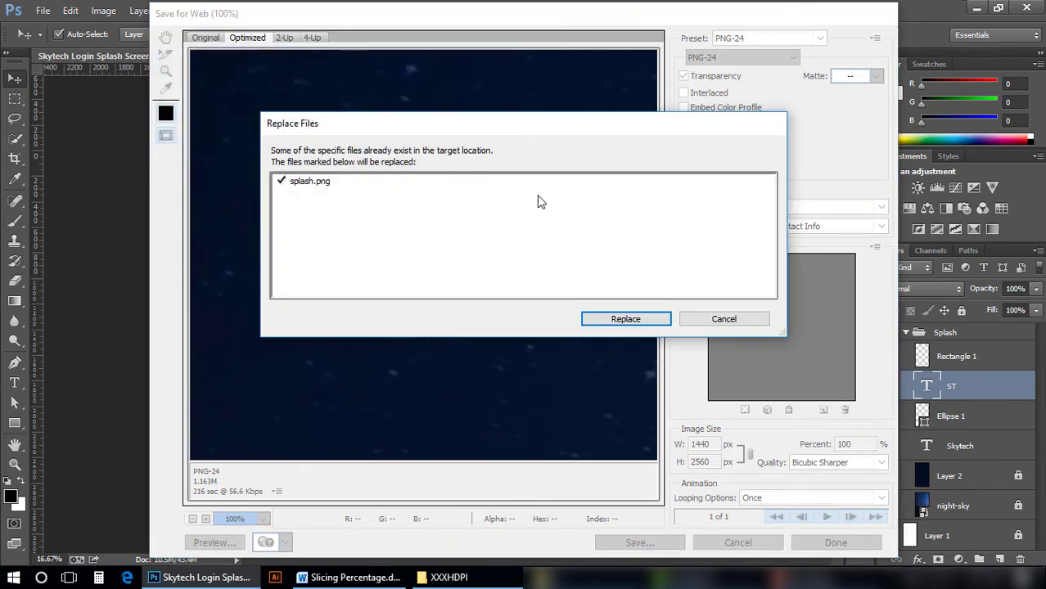
left_click(619, 318)
key("alt+Tab")
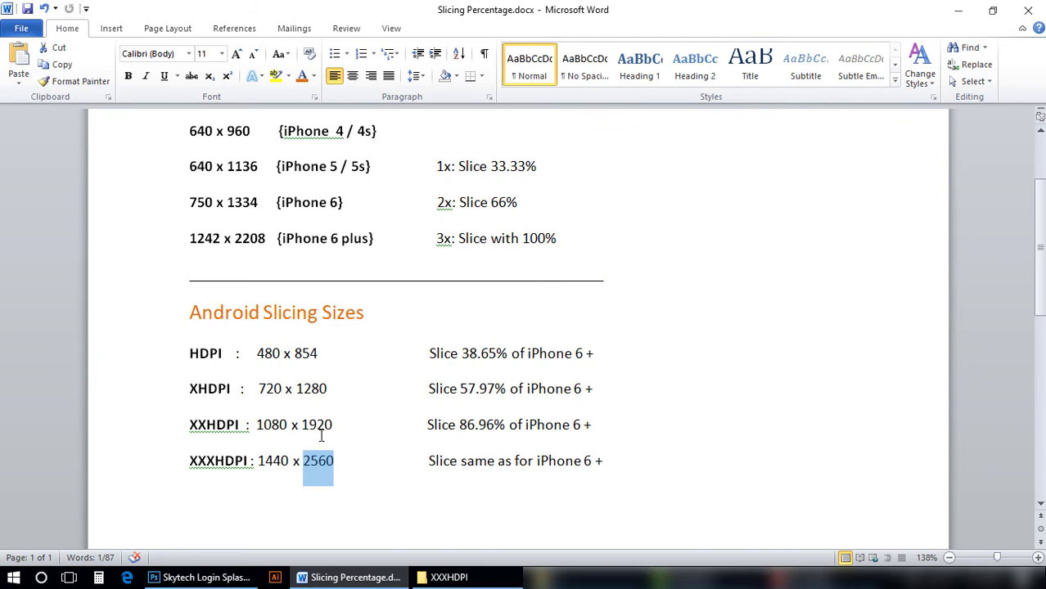
key("alt+Tab")
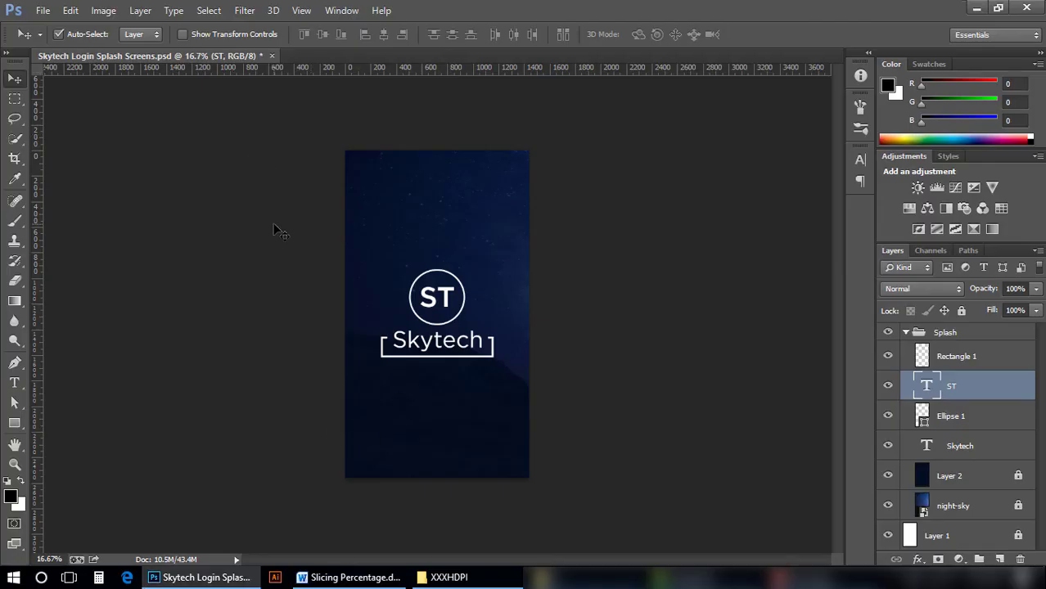
- Reopen Save for Web and set the output width to 1080 px (1080 × 1920, 75%)
key("ctrl+alt+shift+s")
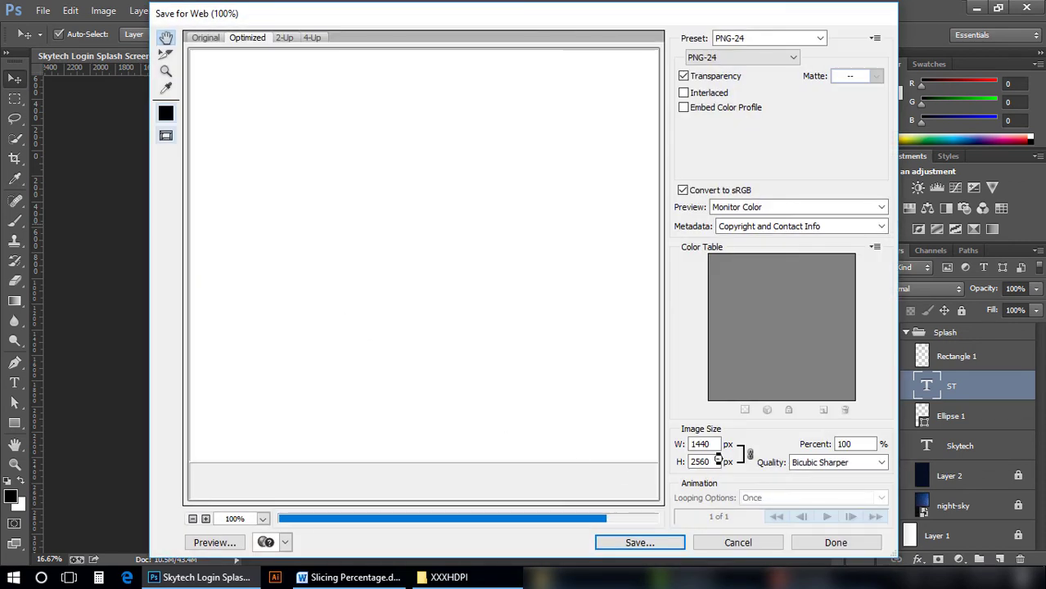
type("1080")
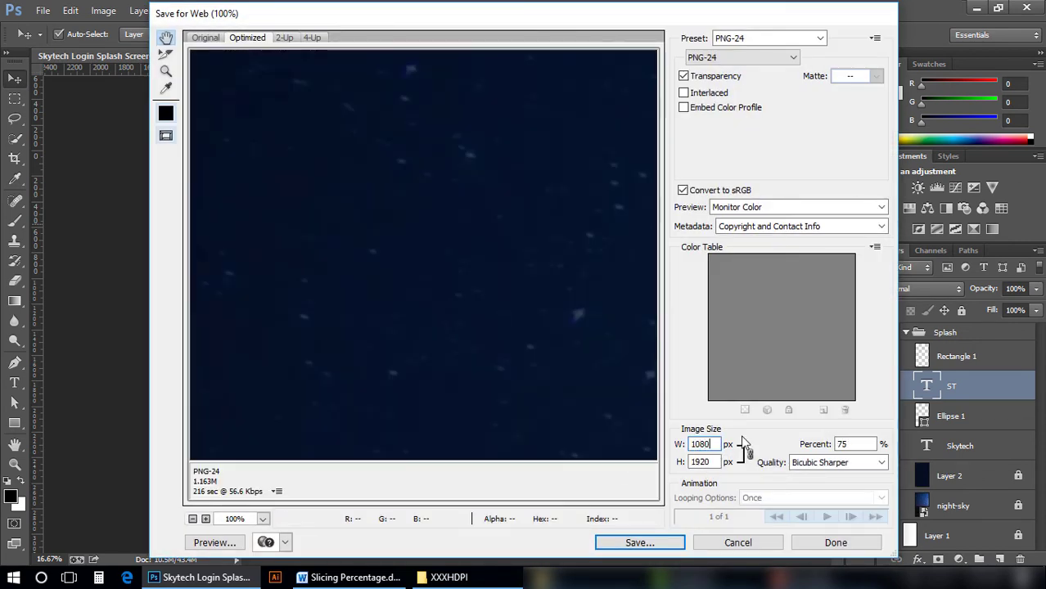
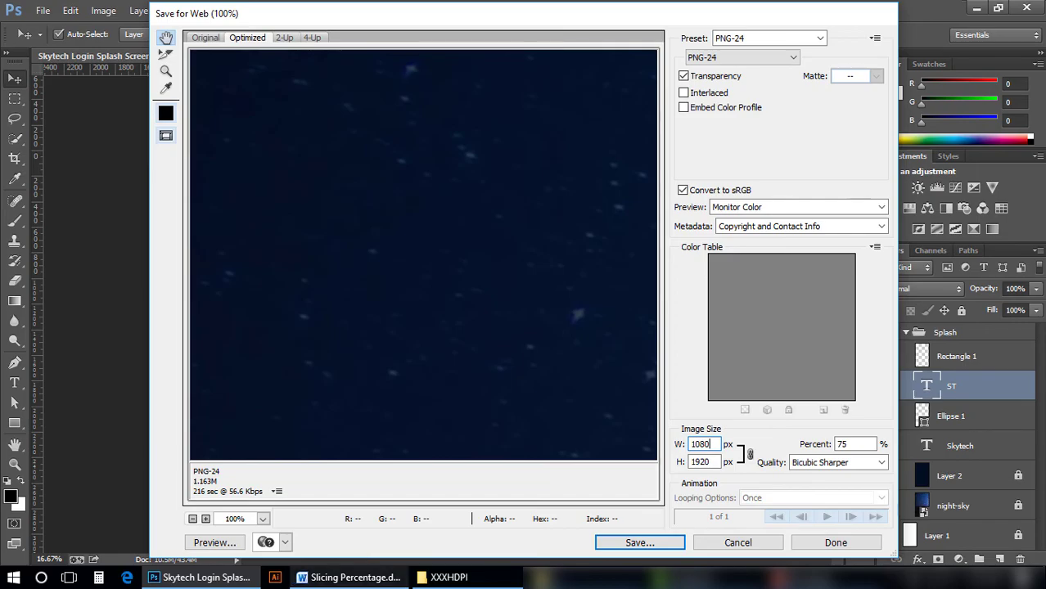
- Open Save for Web for the splash and set the export width to 1080 px
left_click(352, 577)
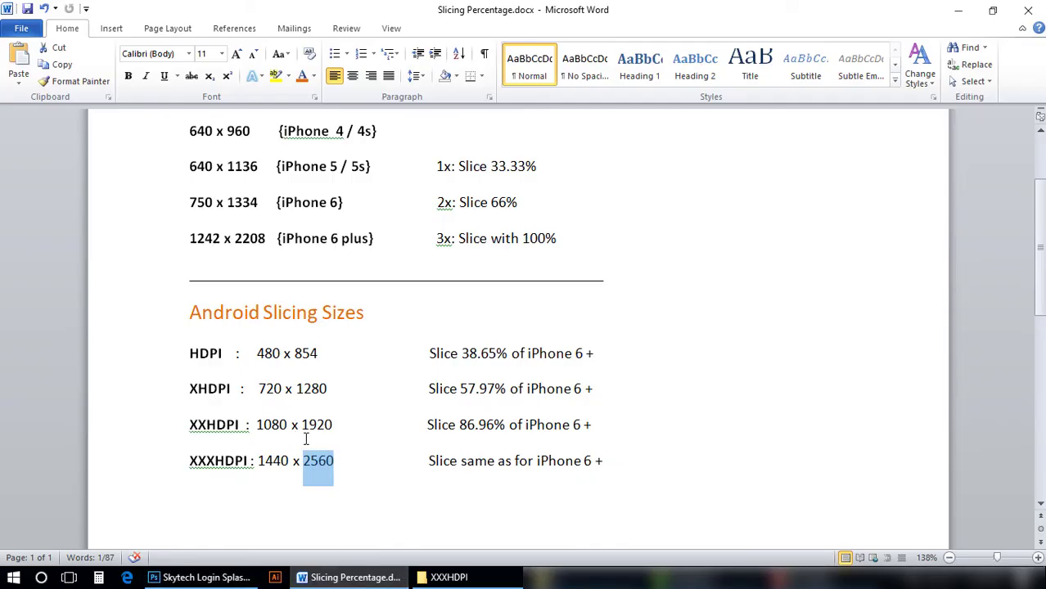
key("alt+Tab")
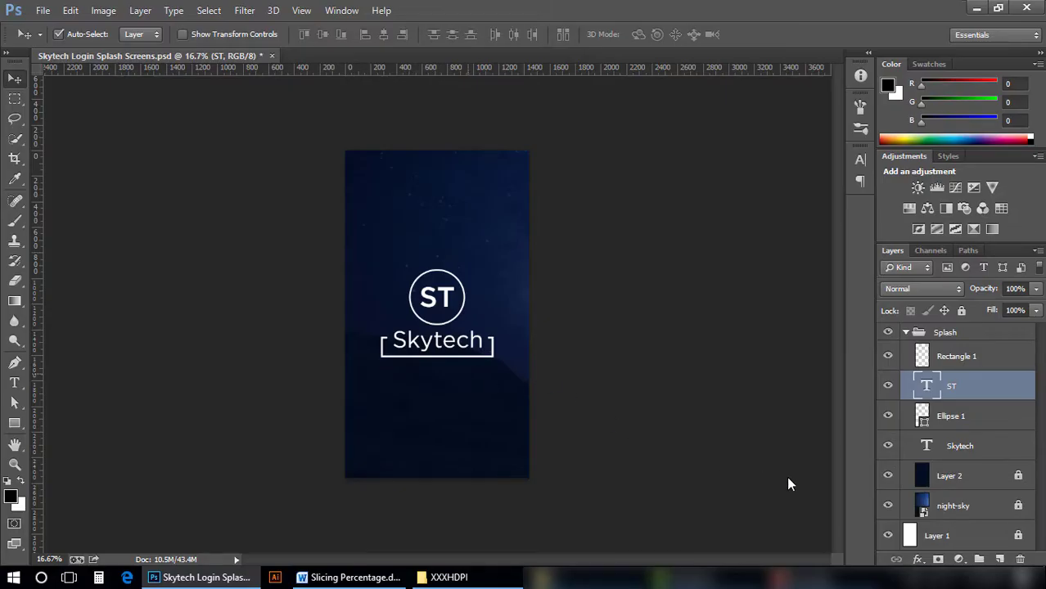
key("ctrl+alt+shift+s")
double_click(705, 444)
type("1080")
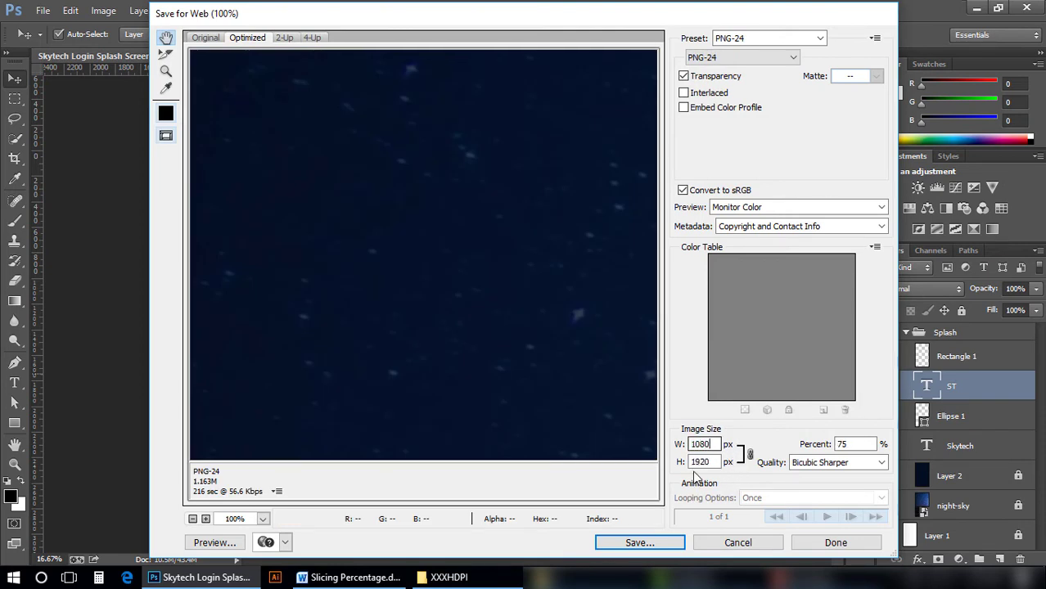
- Save the 1080 × 1920 PNG into the Android XXHDPI folder as splash
left_click(352, 577)
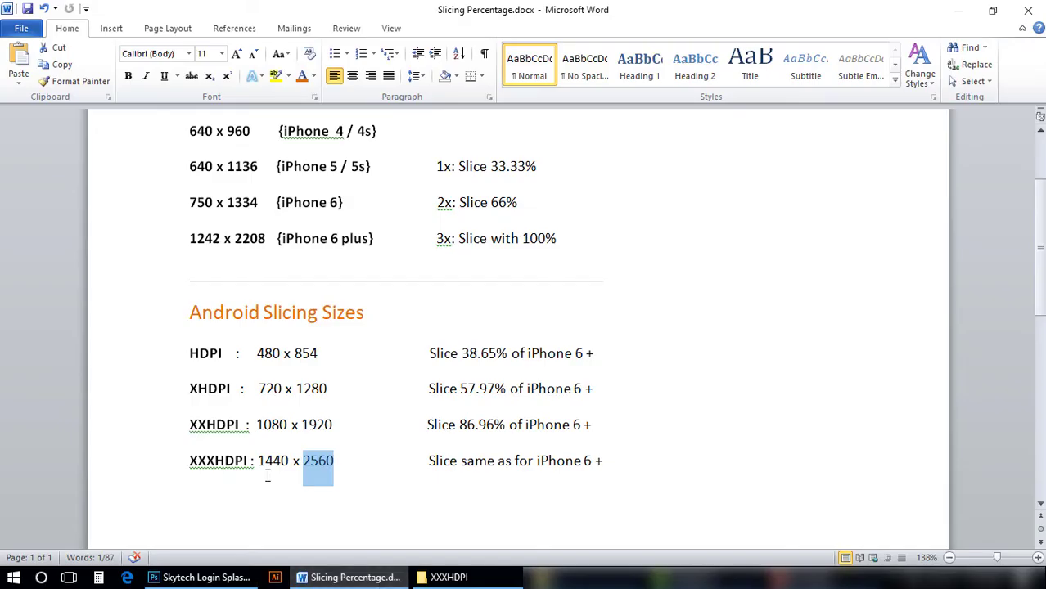
left_click(372, 578)
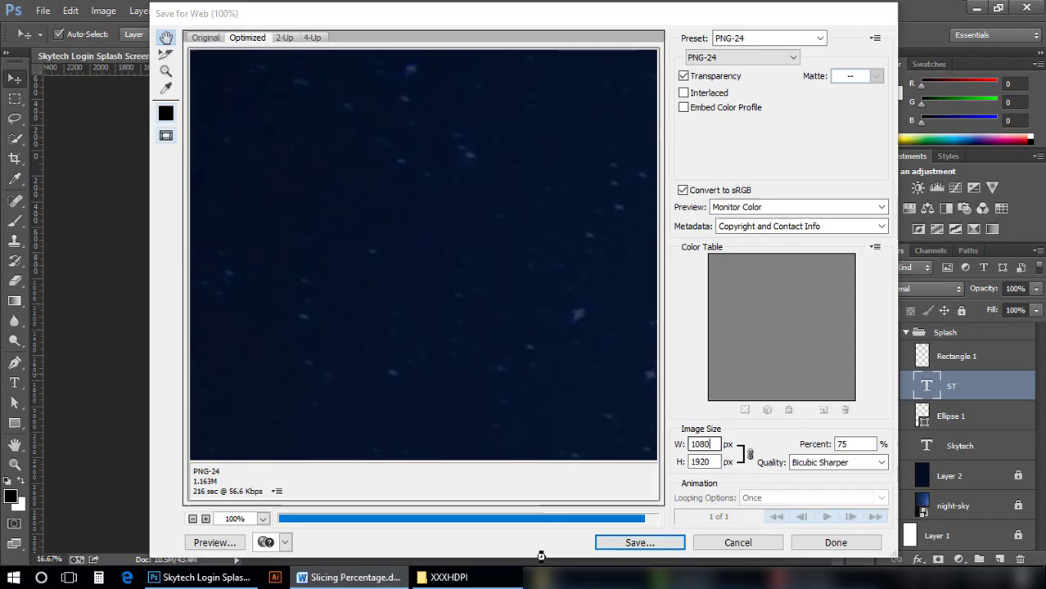
left_click(671, 542)
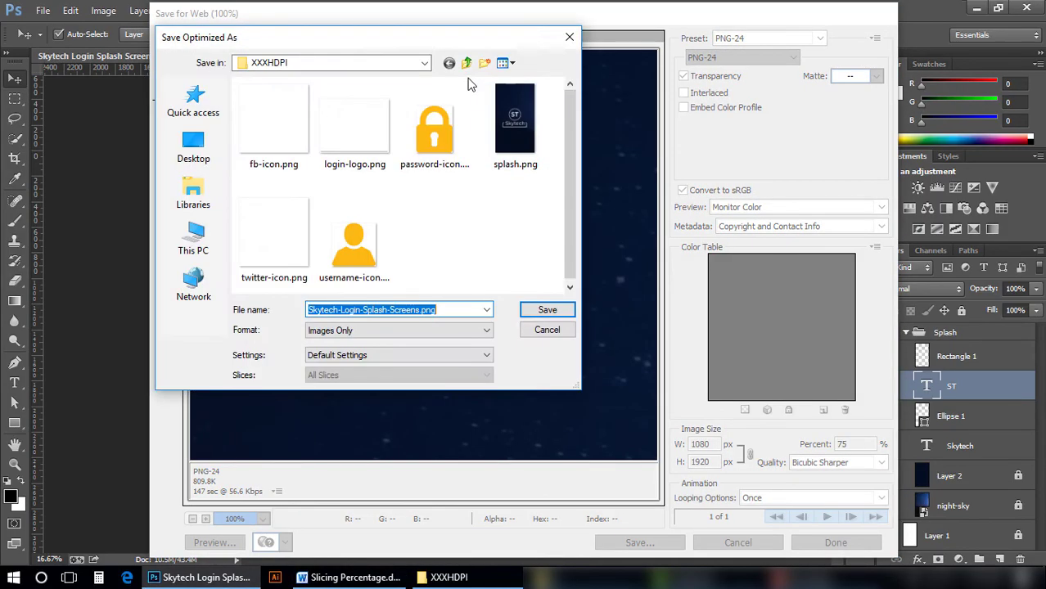
left_click(467, 63)
double_click(267, 132)
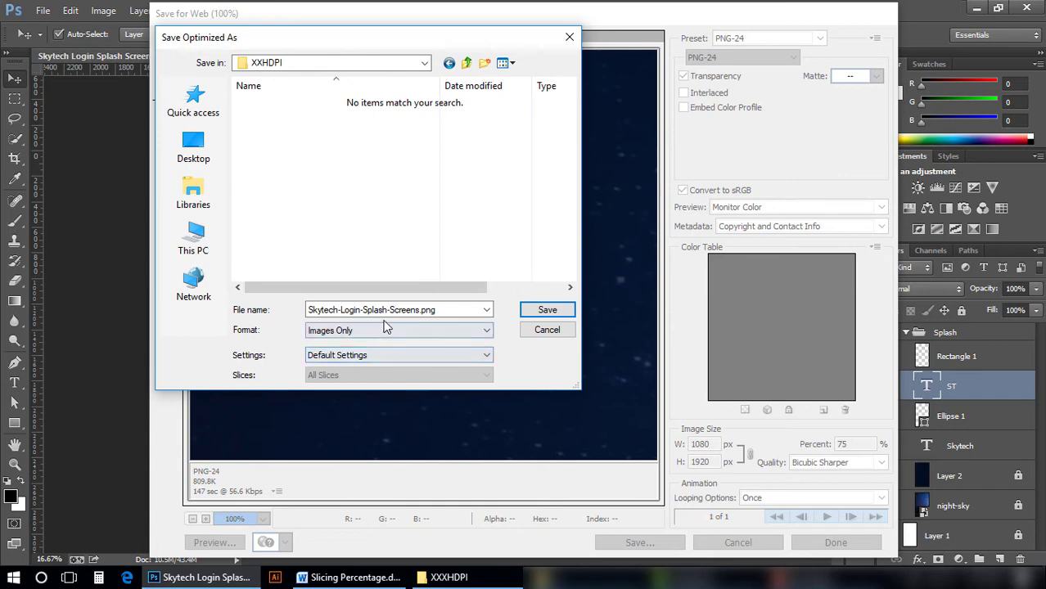
type("splash")
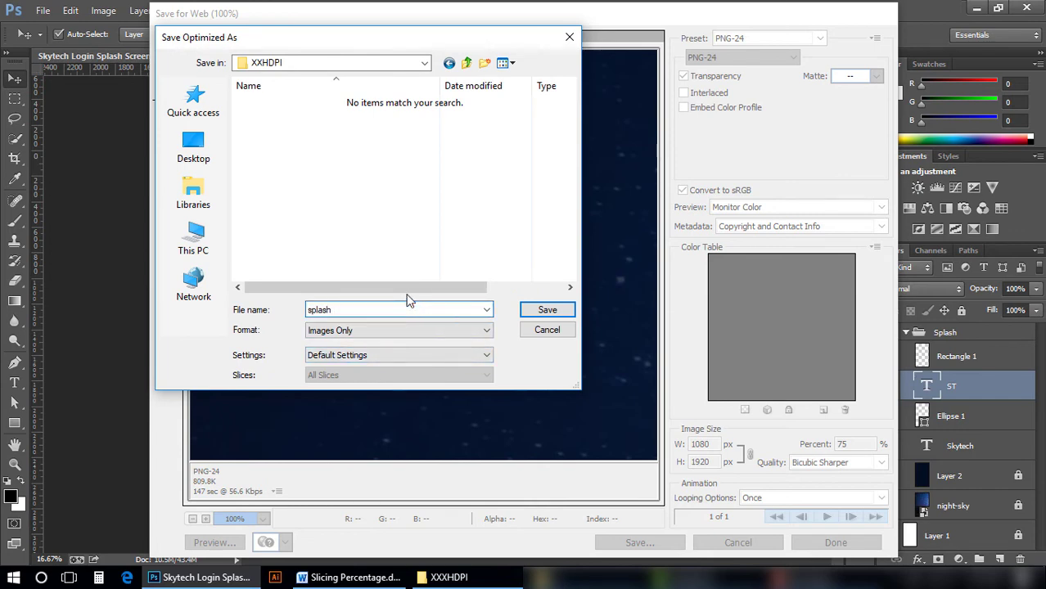
- Finish the XXHDPI splash save, then set a new web export width of 720 px
left_click(548, 310)
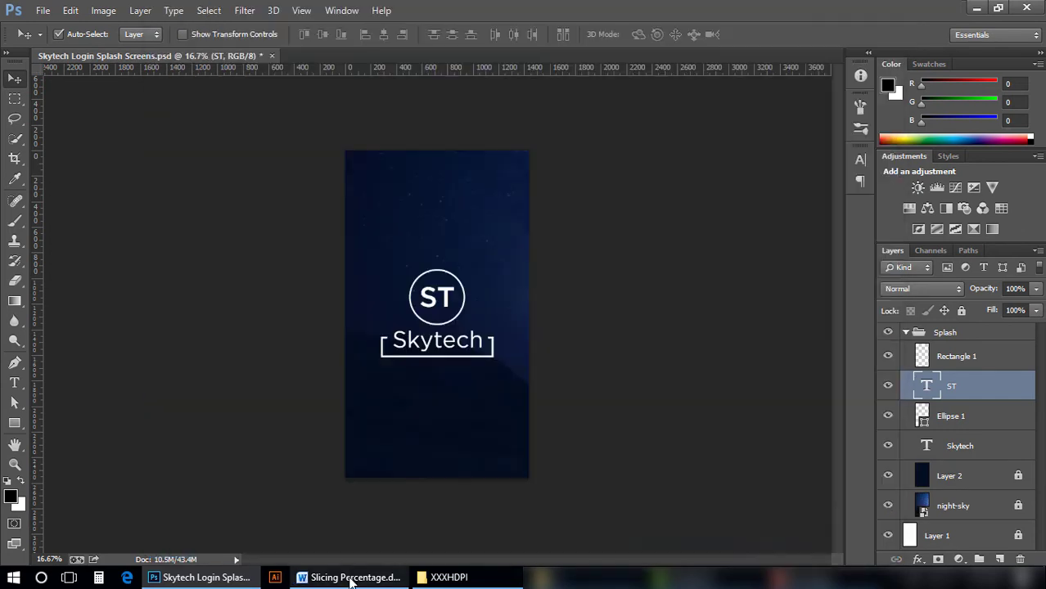
left_click(353, 578)
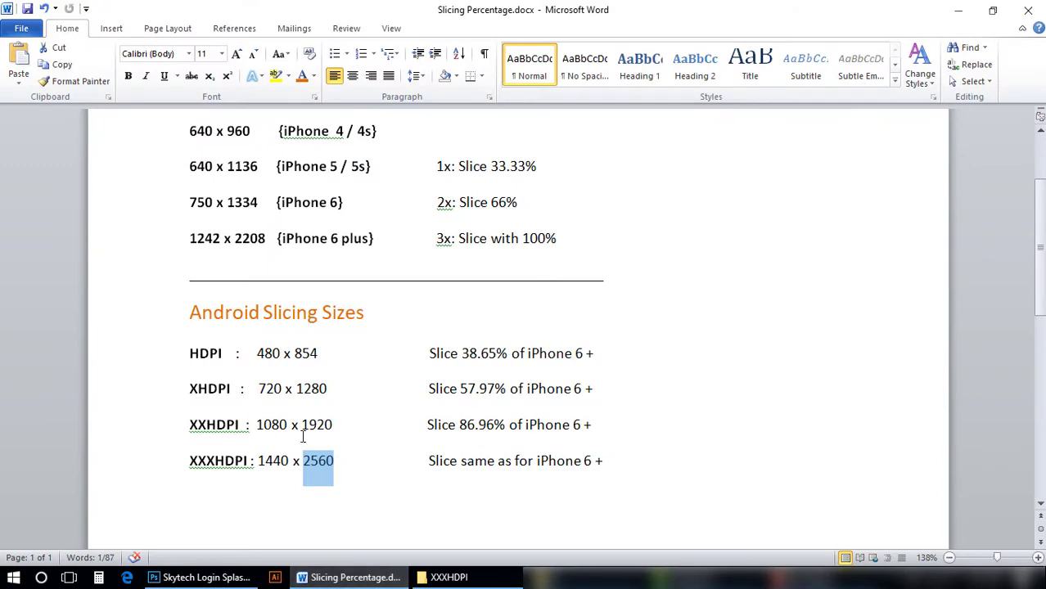
left_click(200, 577)
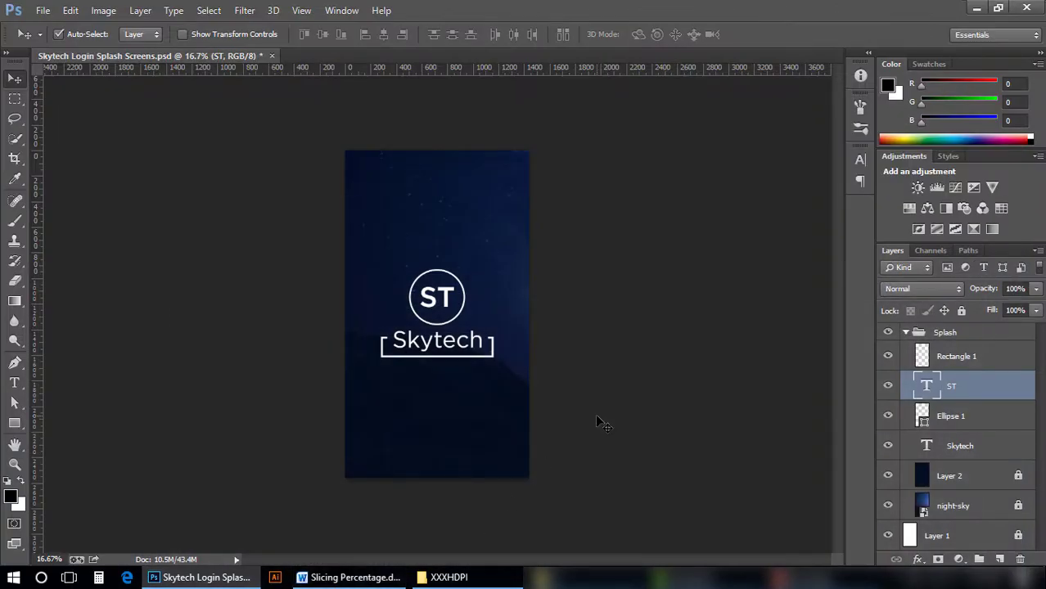
key("ctrl+shift+alt+s")
double_click(710, 444)
type("72")
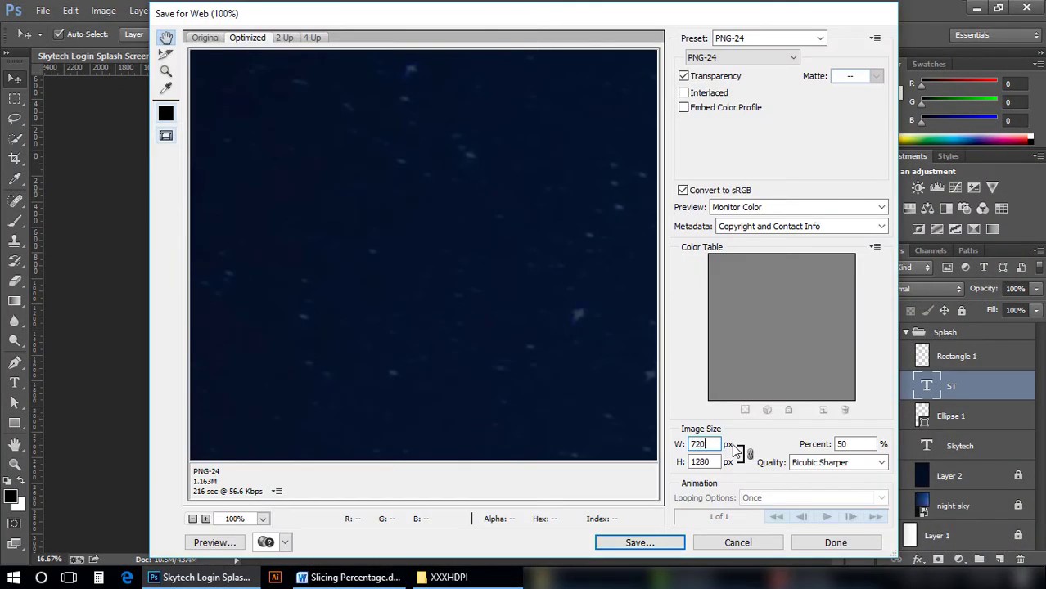
type("0")
- Save the 720 × 1280 PNG as splash in the XHDPI folder
left_click(644, 547)
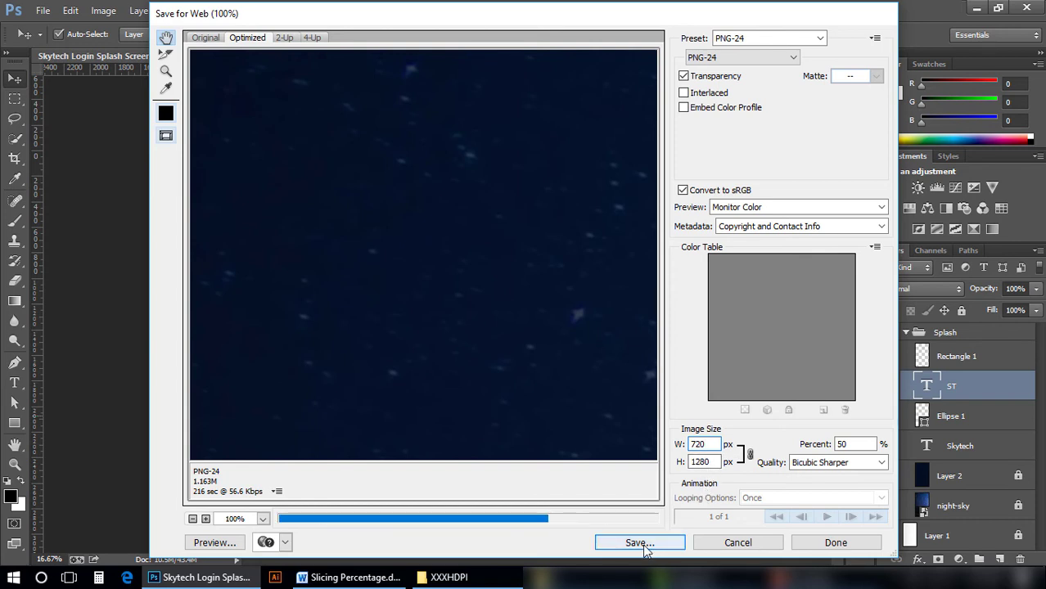
double_click(296, 122)
double_click(358, 310)
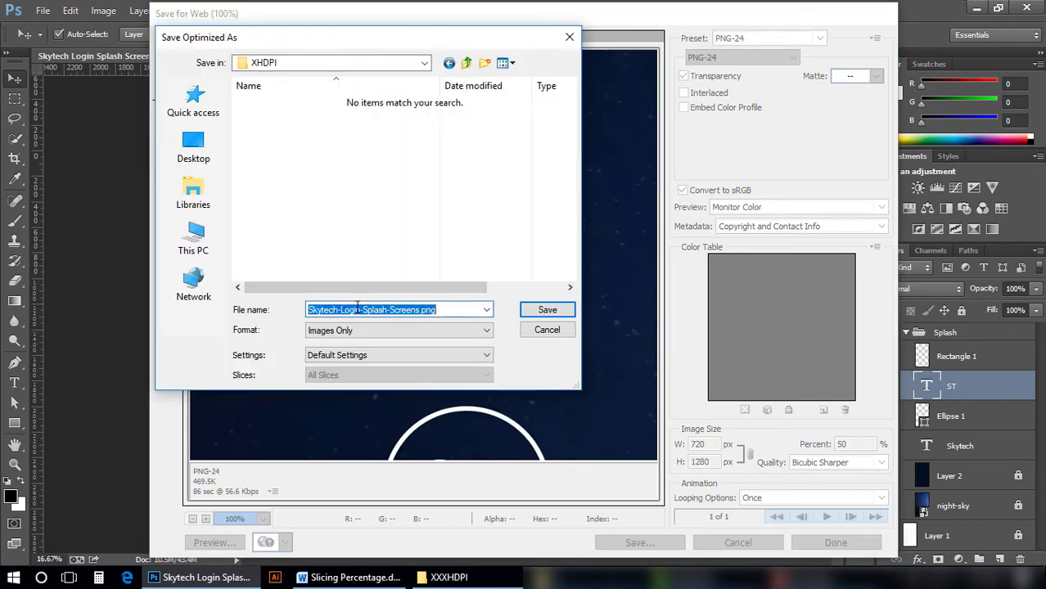
type("splash")
double_click(357, 309)
left_click(352, 577)
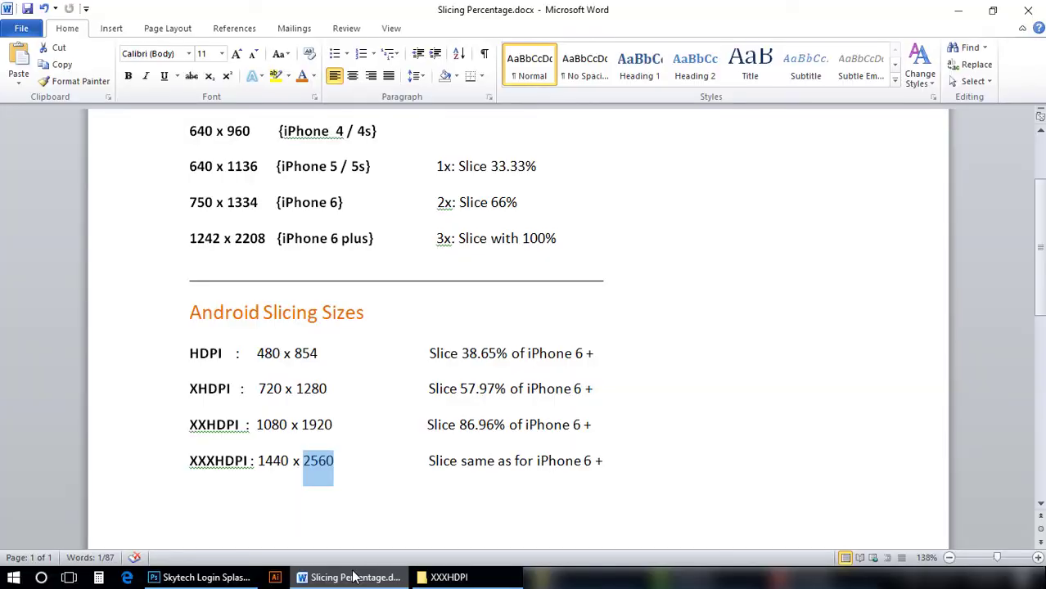
left_click(345, 580)
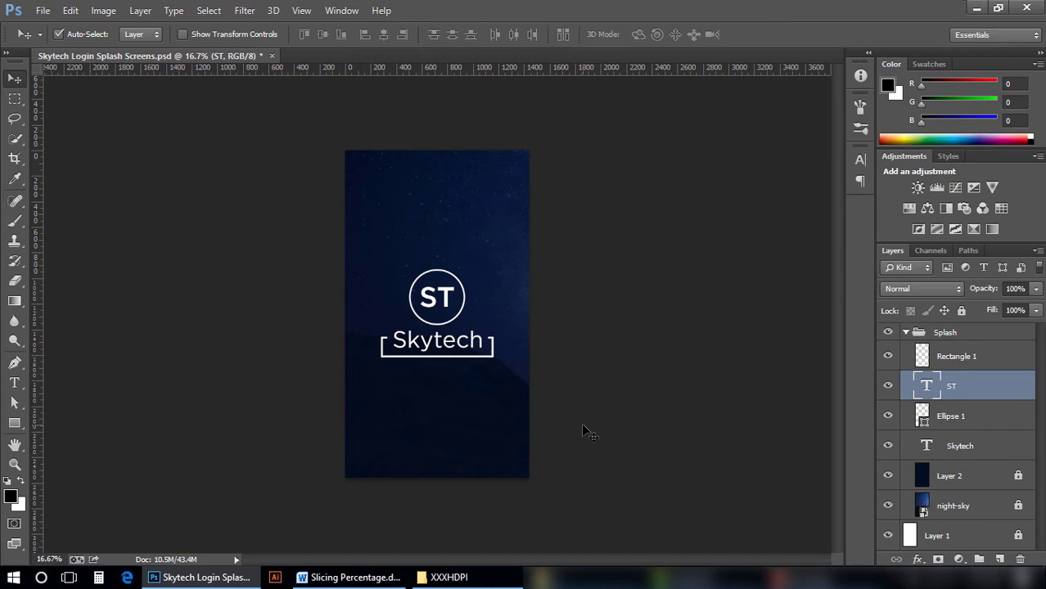
- Resize the splash image to 480 px wide and set the canvas height to 854 px
key("ctrl+alt+i")
type("480")
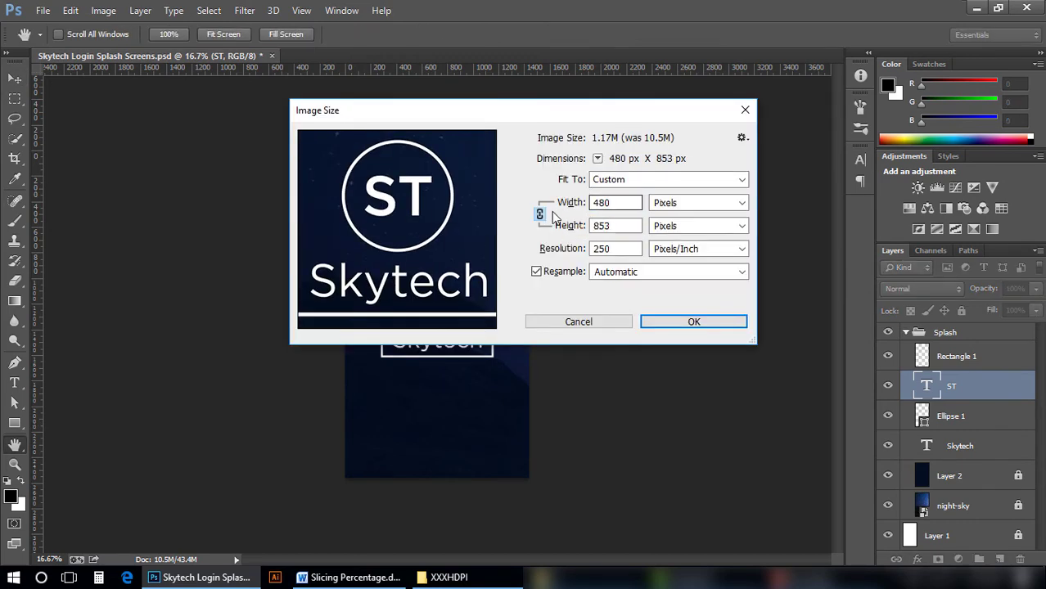
left_click(693, 321)
left_click(103, 9)
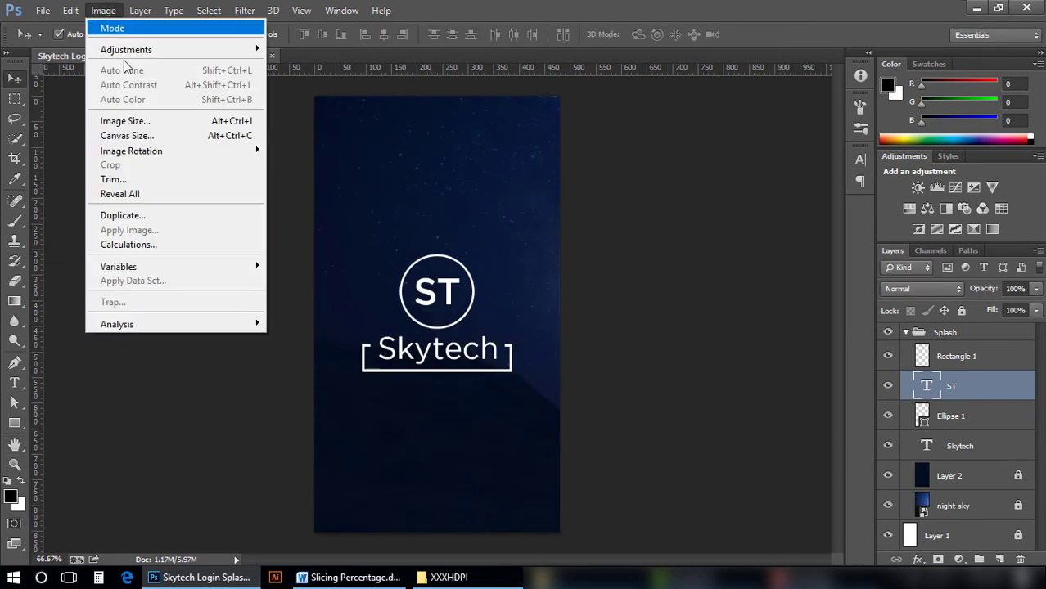
left_click(127, 135)
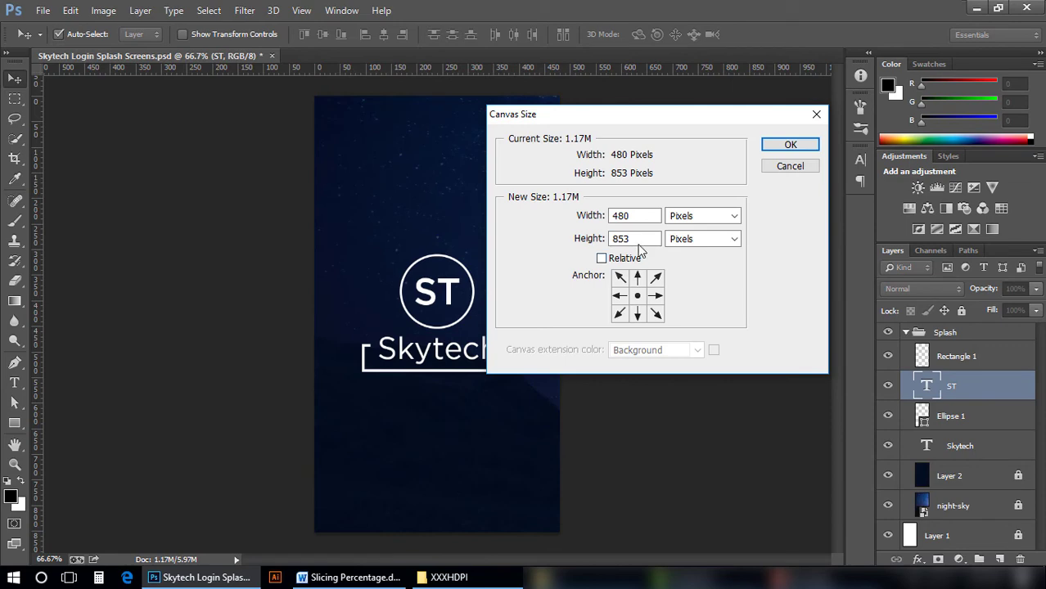
left_click_drag(632, 239, 625, 239)
type("4")
key("Return")
- Export the 480 × 854 PNG as splash into the HDPI folder
key("ctrl+alt+shift+s")
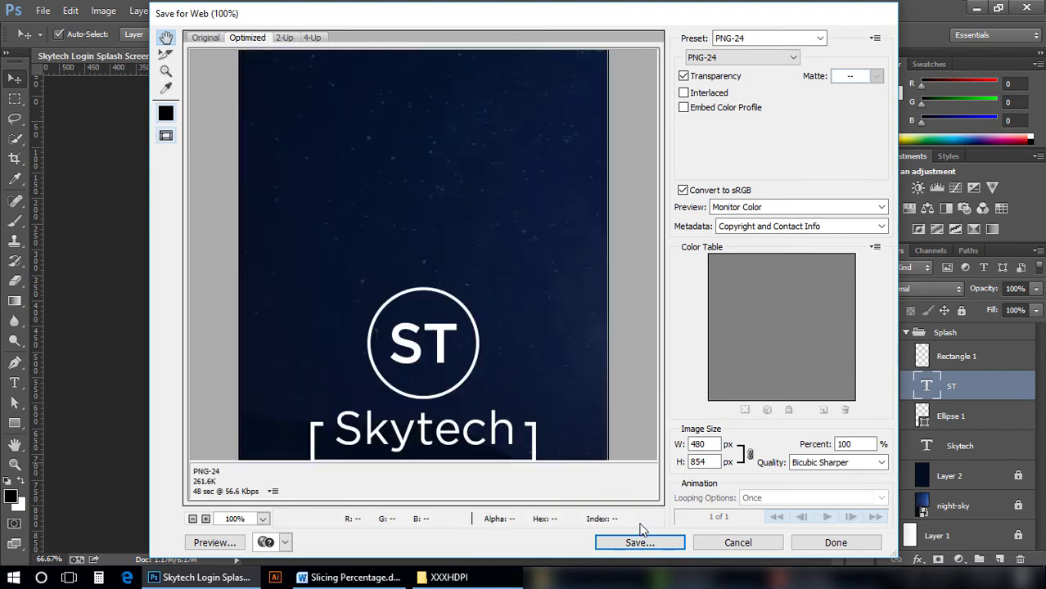
left_click(640, 540)
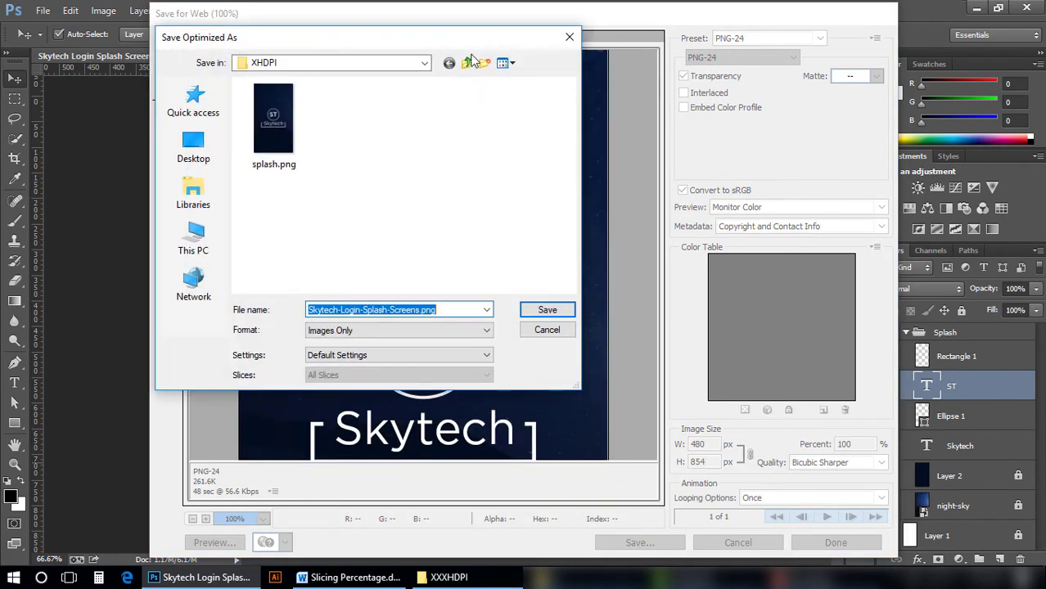
left_click(467, 63)
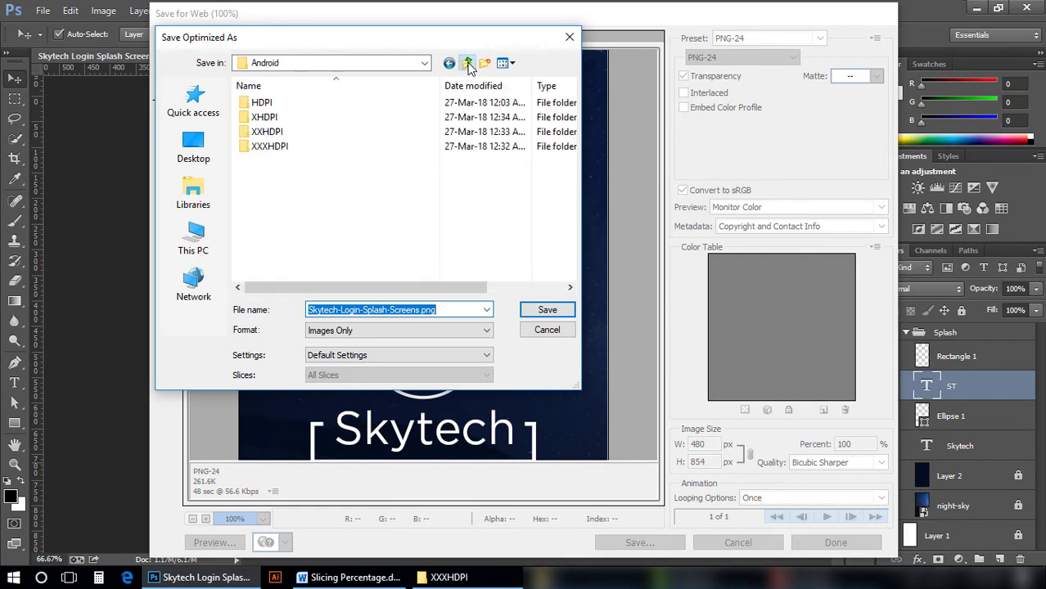
double_click(305, 101)
double_click(389, 311)
type("splash")
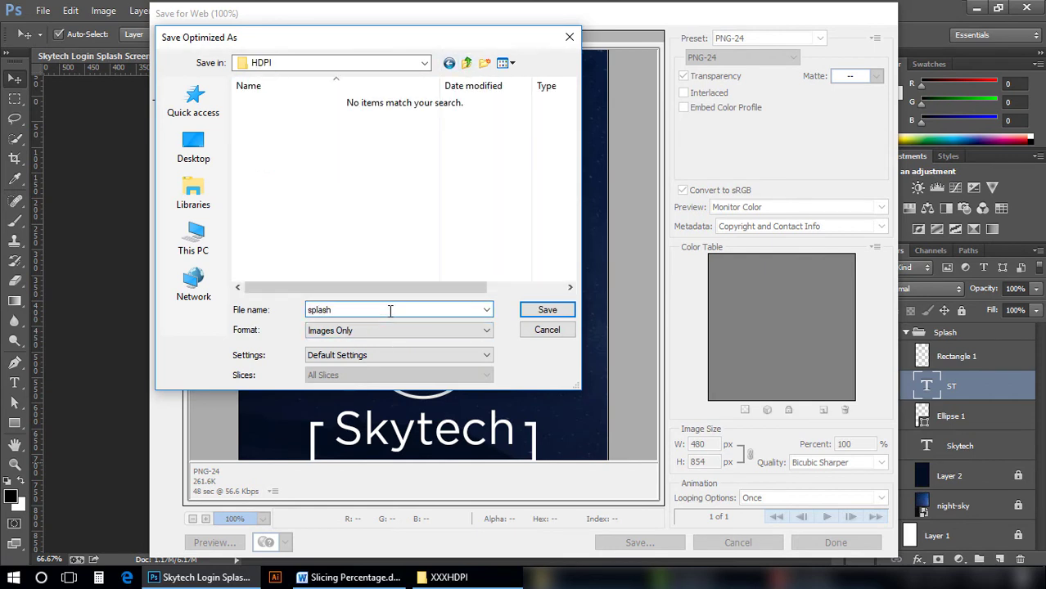
key("Return")
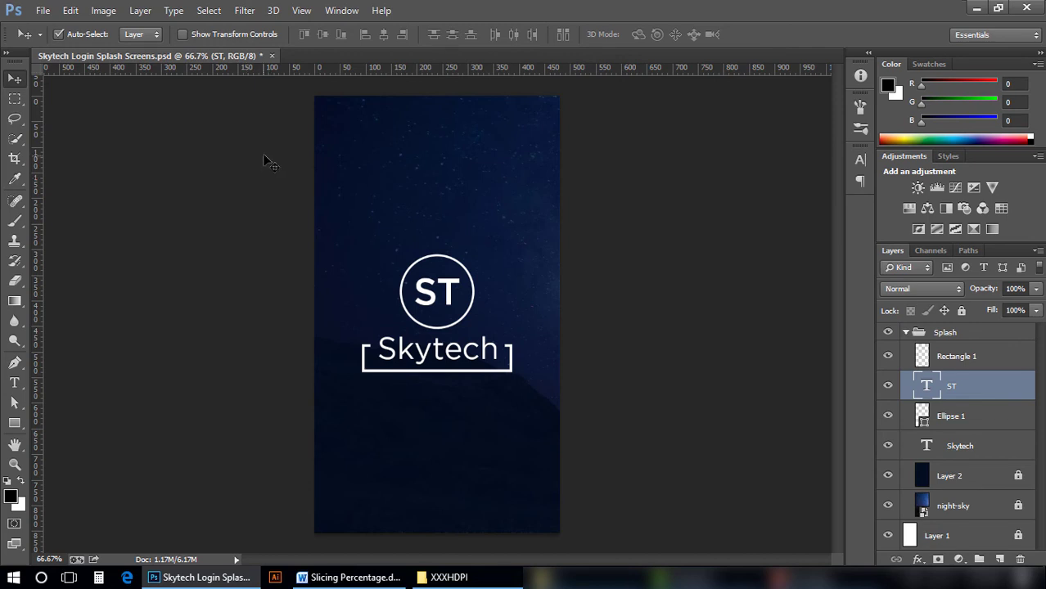
left_click(264, 154)
- Close the splash without saving and open Skytech Login Register Screens.psd
key("ctrl+w")
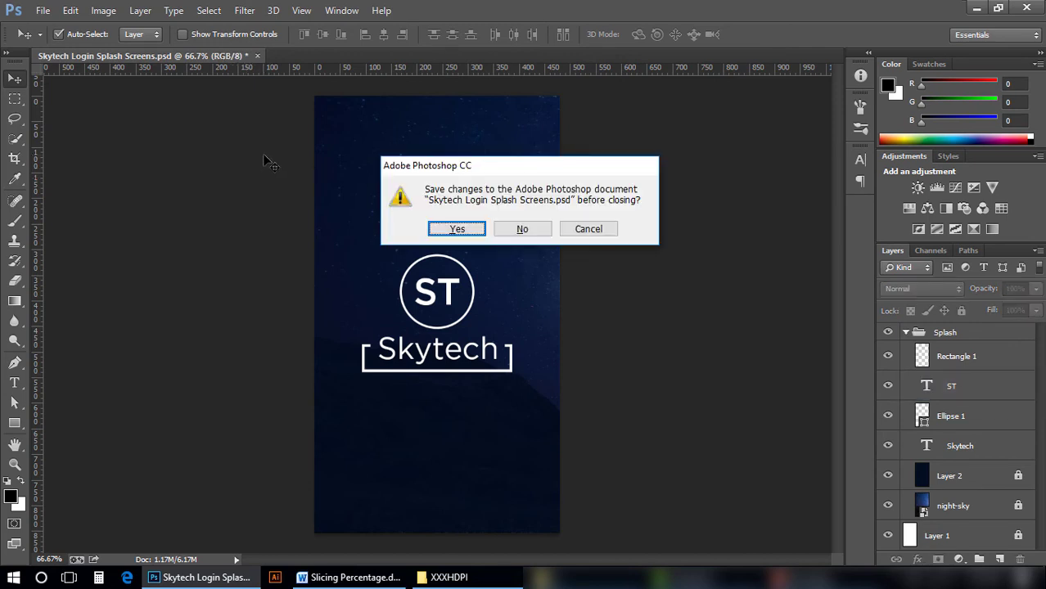
key("n")
key("ctrl+o")
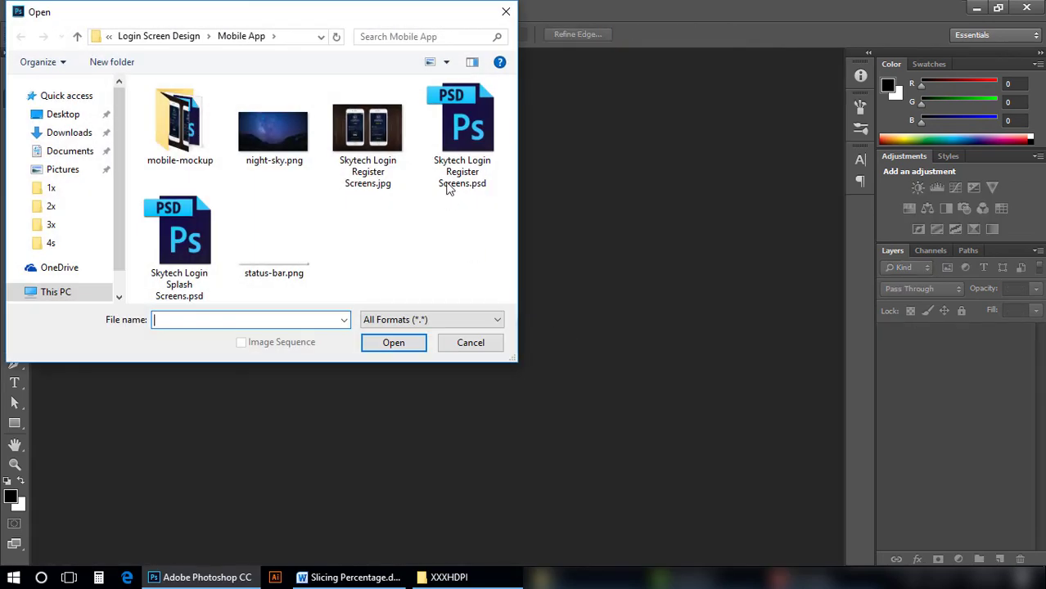
double_click(459, 144)
- Hide the Sign Up group, zoom to 50%, and bring up the XXXHDPI folder
key("m")
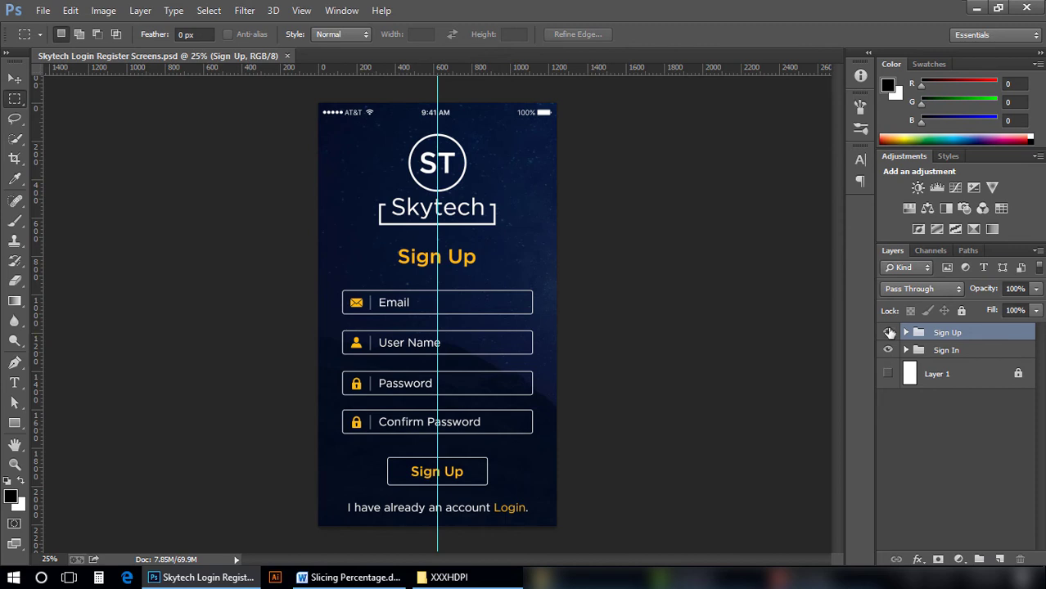
left_click(887, 332)
key("ctrl+plus")
key("ctrl+plus")
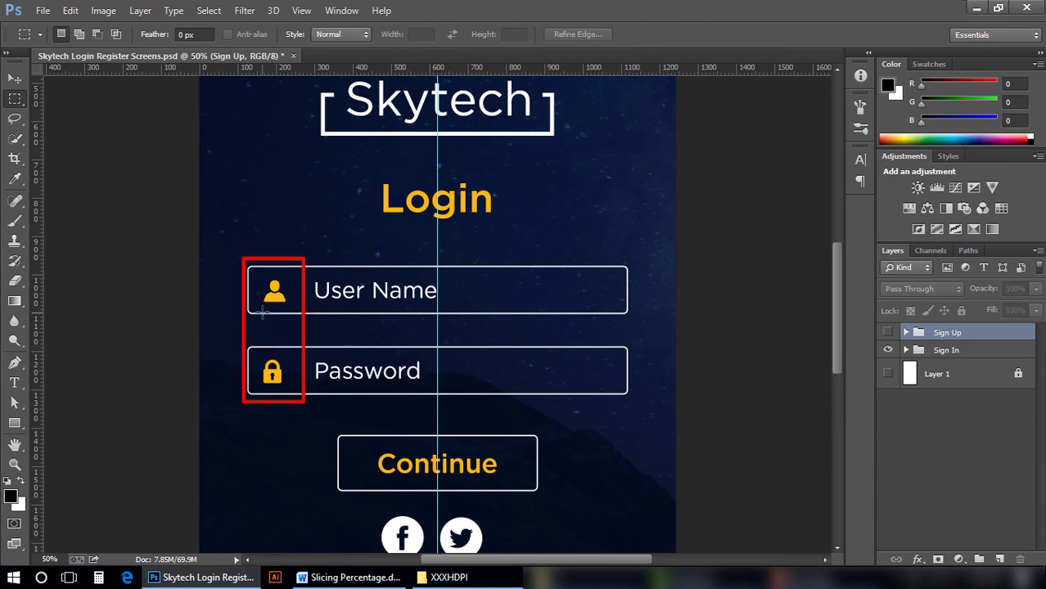
left_click(475, 577)
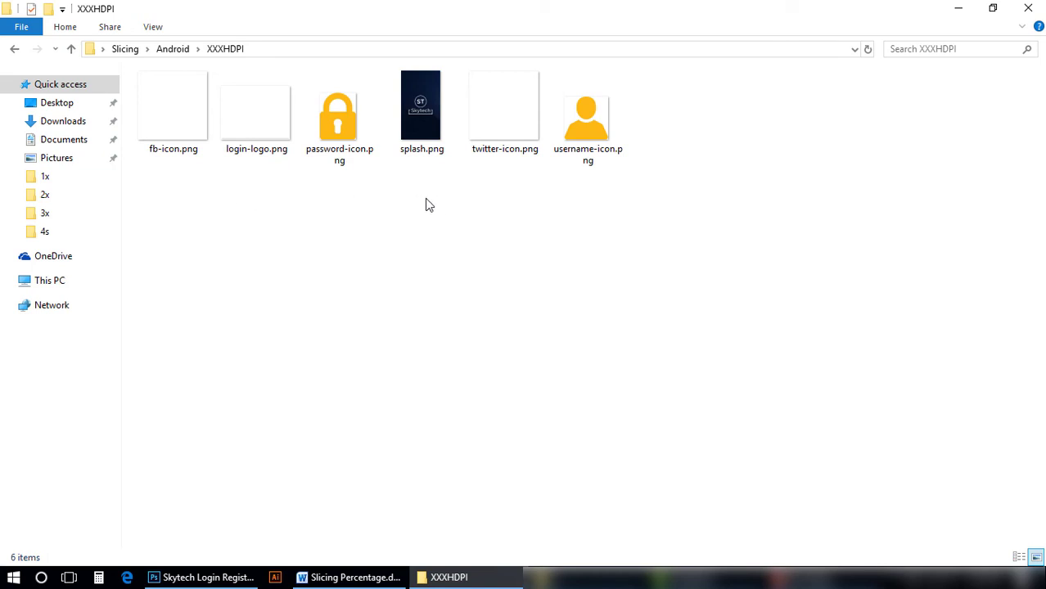
- Review the HDPI, XHDPI, XXHDPI and XXXHDPI folders in Android, then return to Photoshop
left_click(15, 50)
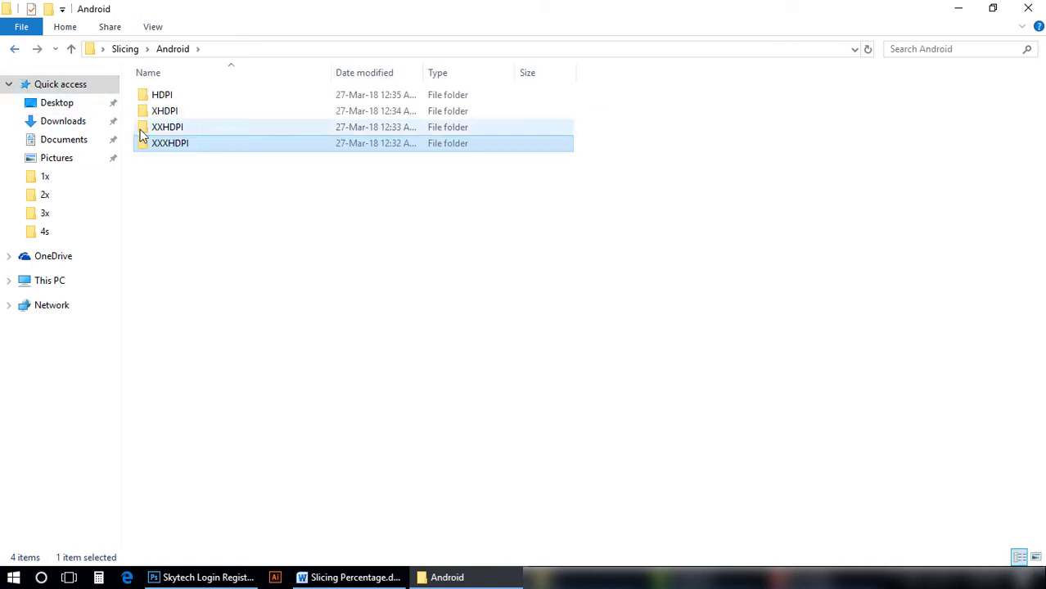
left_click(180, 130)
left_click(174, 99, "shift")
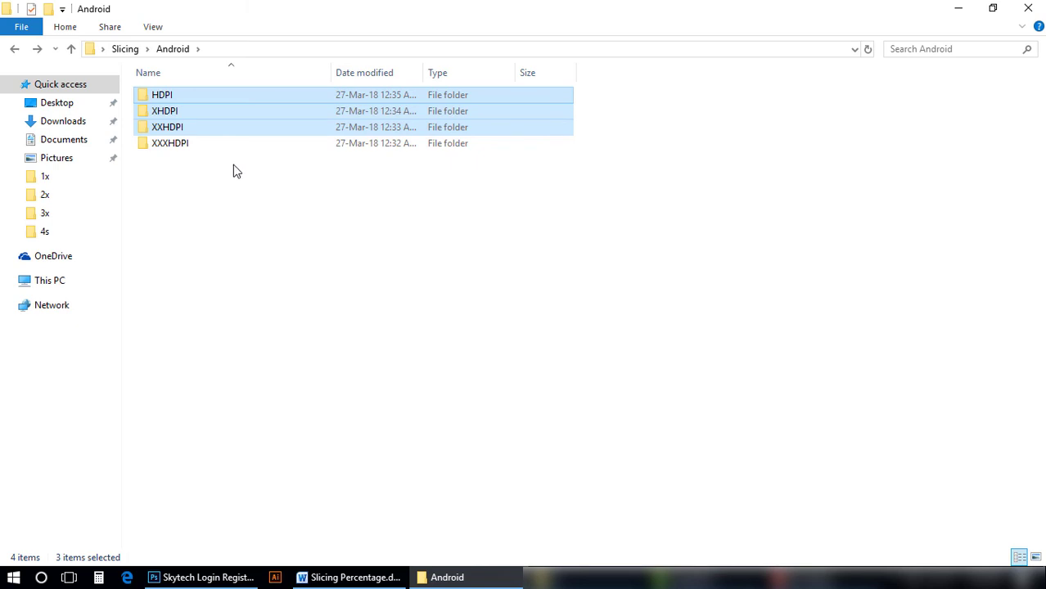
left_click(183, 133)
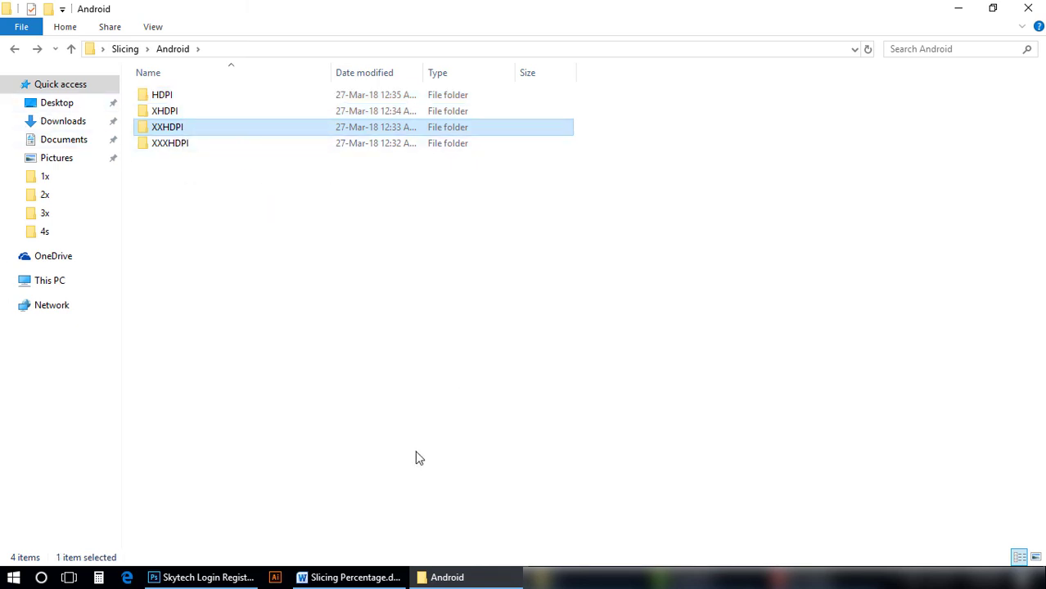
left_click(229, 577)
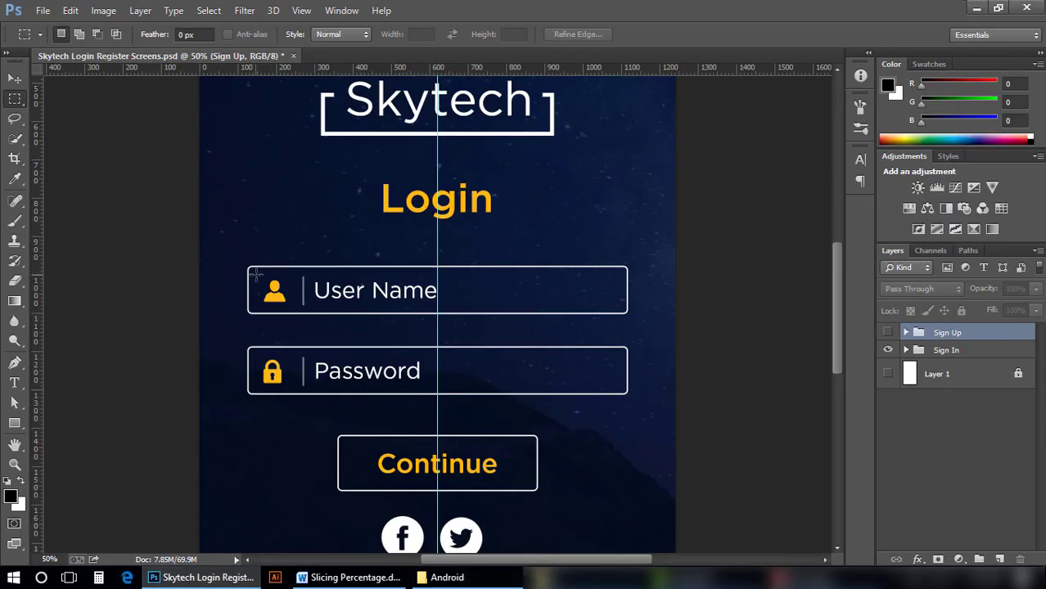
- Check the design's image size, then select Forma 1 and show only the user icon
left_click(102, 11)
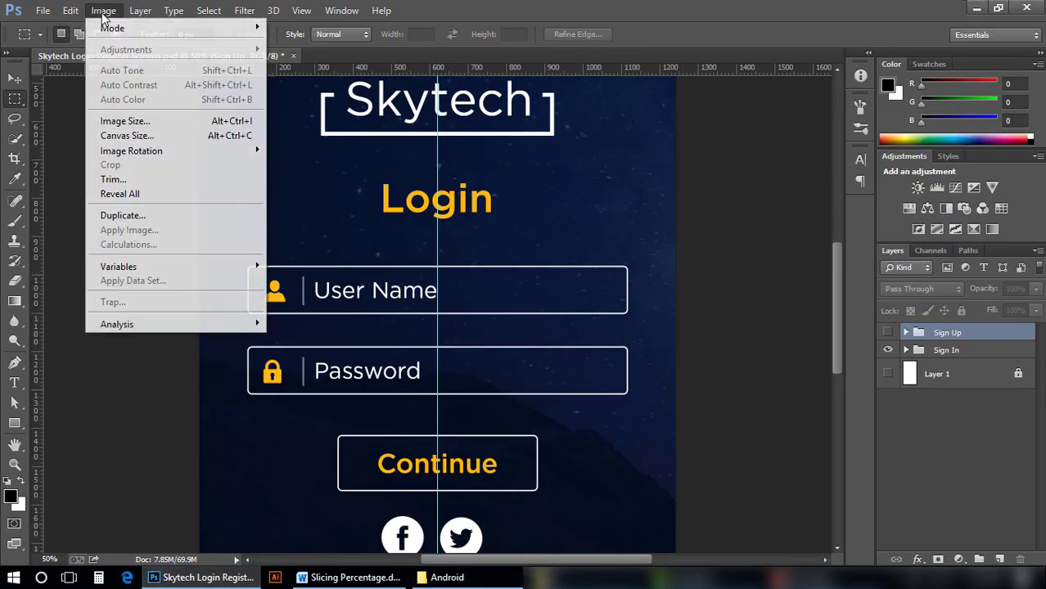
left_click(122, 123)
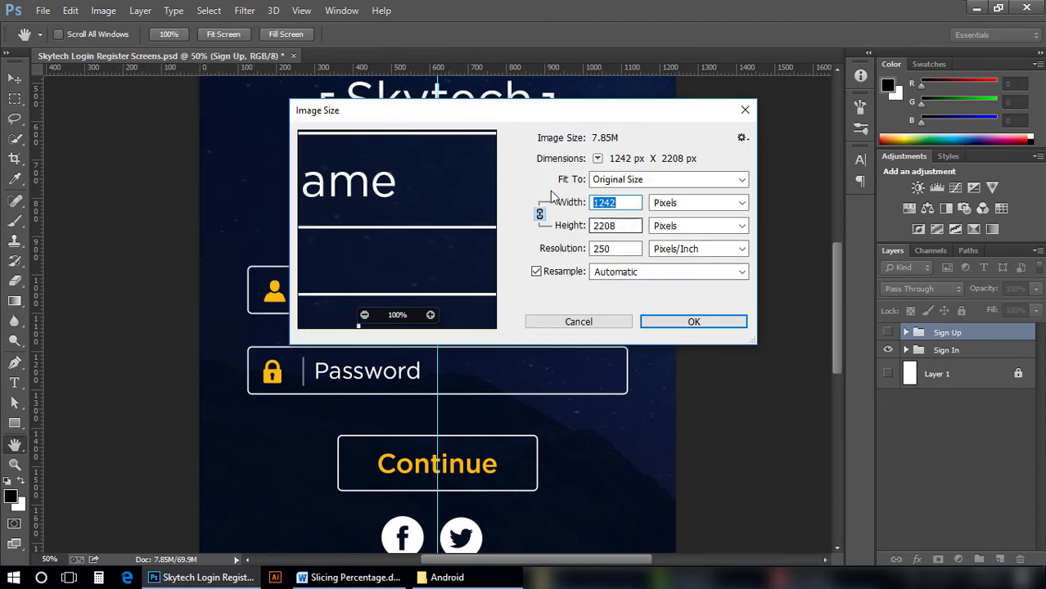
left_click(588, 322)
key("m")
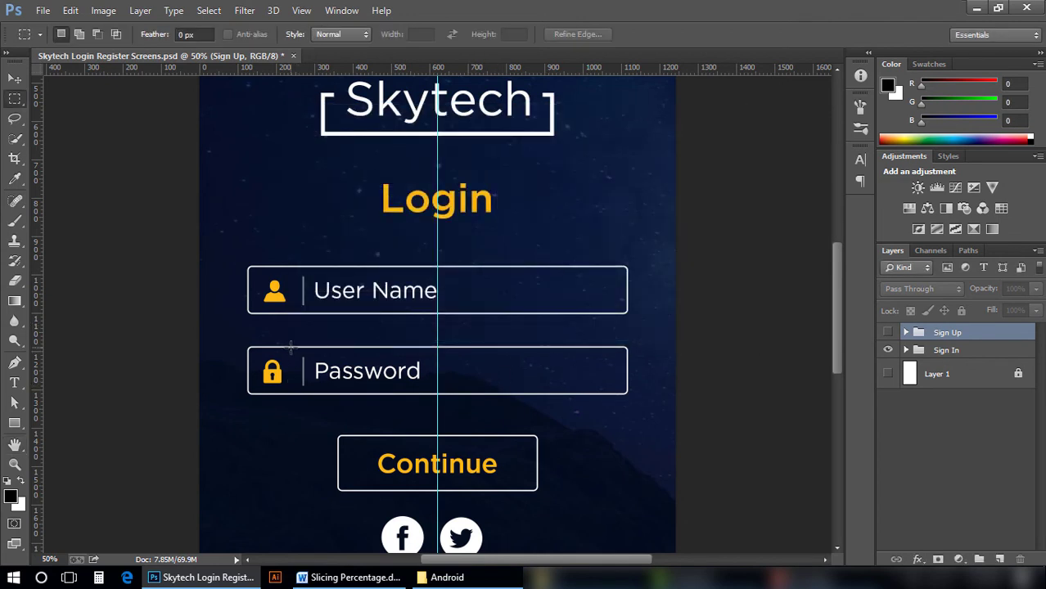
key("v")
left_click(359, 344)
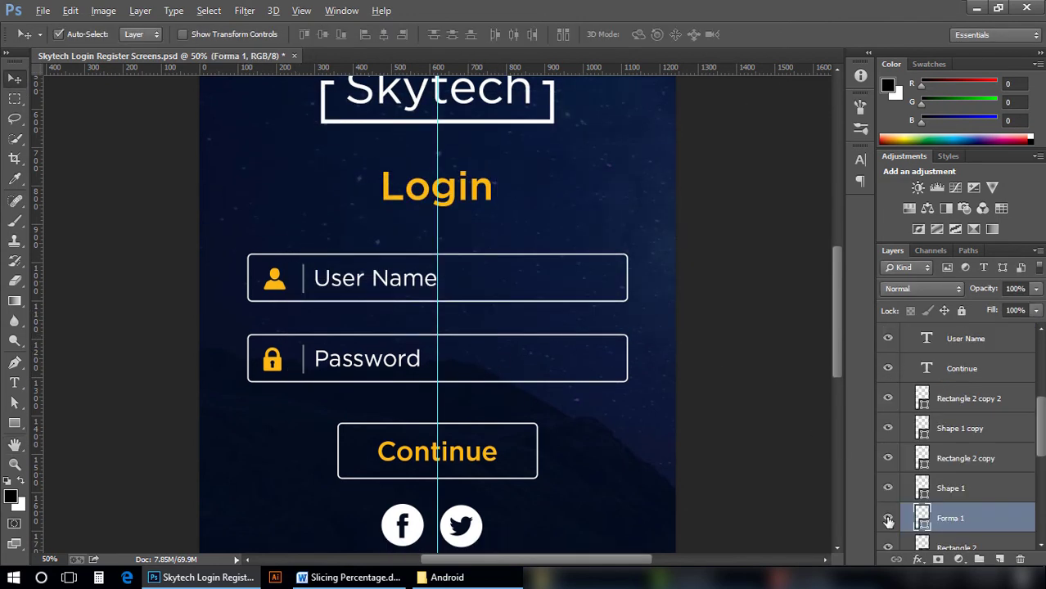
left_click(888, 520, "alt")
- Copy the user icon into a new 57 × 56 px document and open Save for Web
key("m")
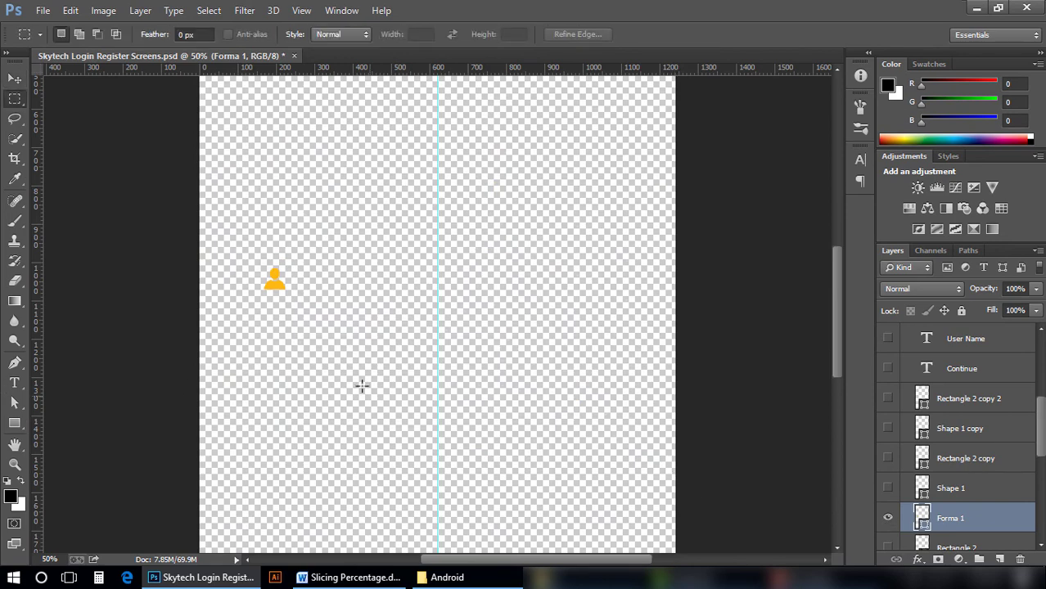
left_click_drag(254, 249, 314, 317)
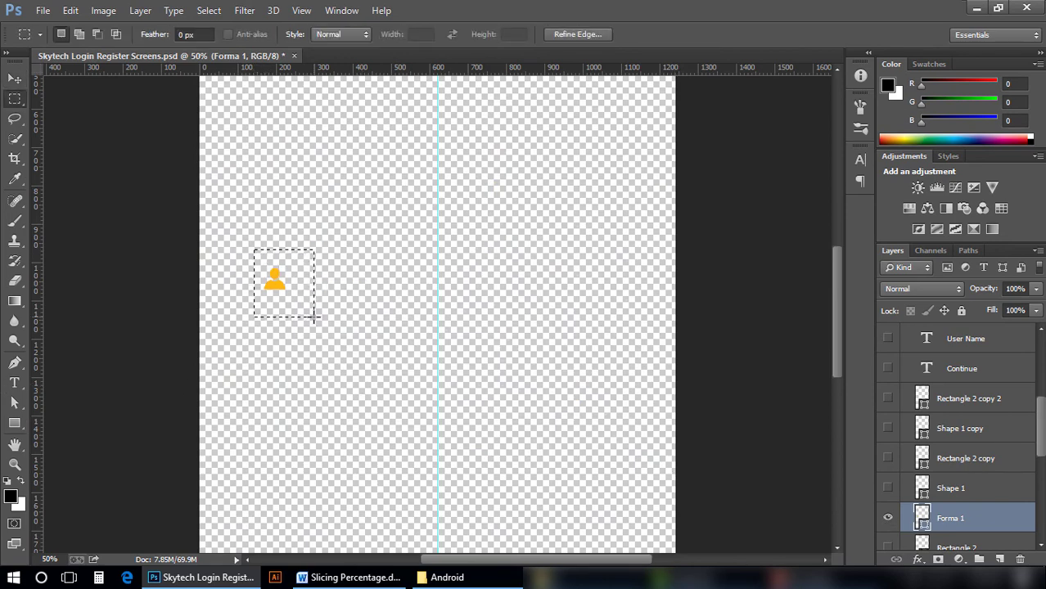
key("ctrl+c")
key("ctrl+n")
key("Return")
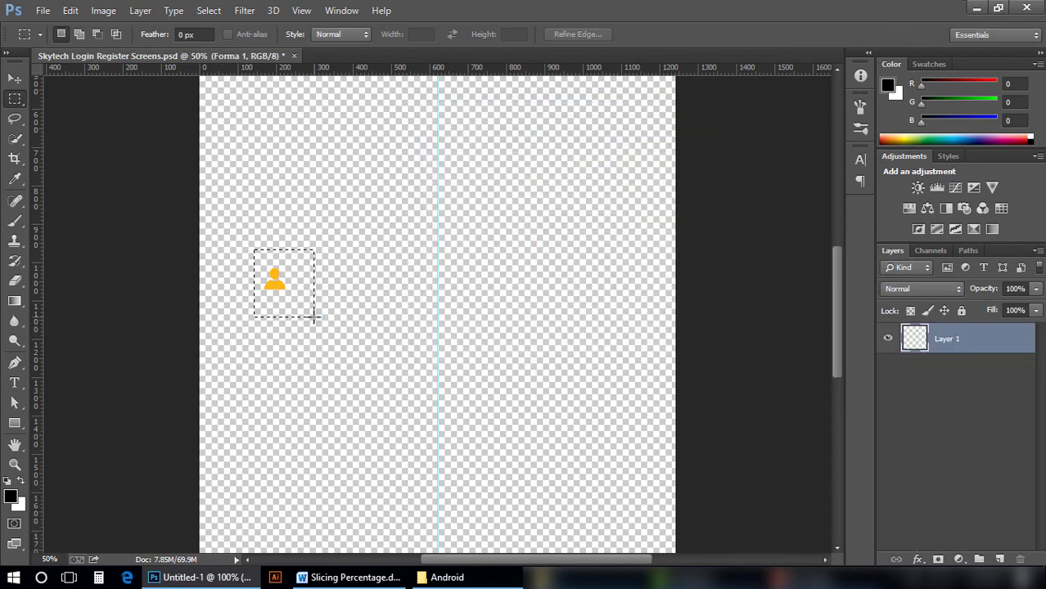
key("ctrl+v")
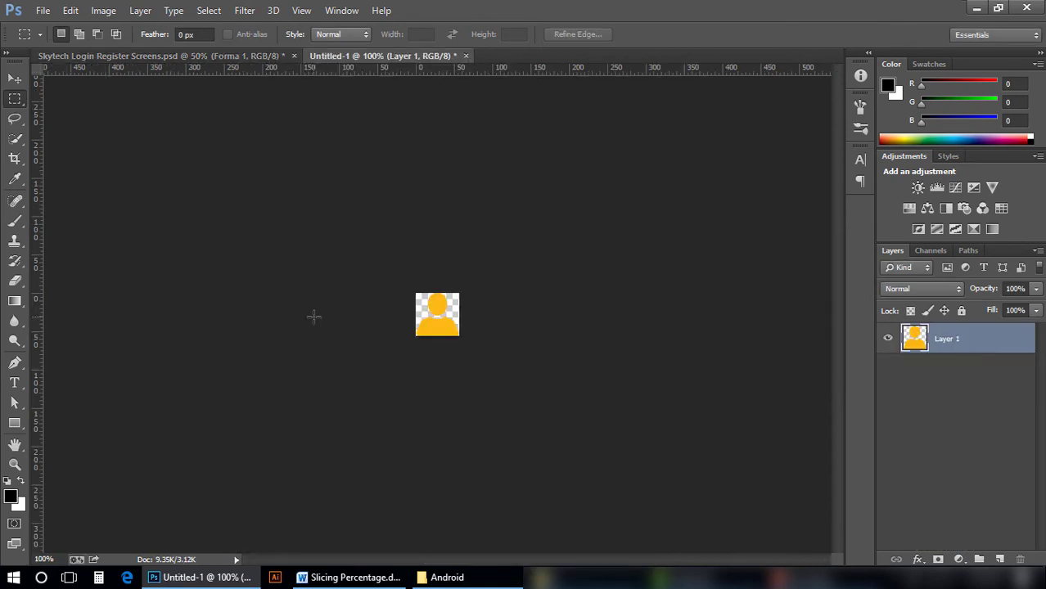
key("ctrl+alt+shift+s")
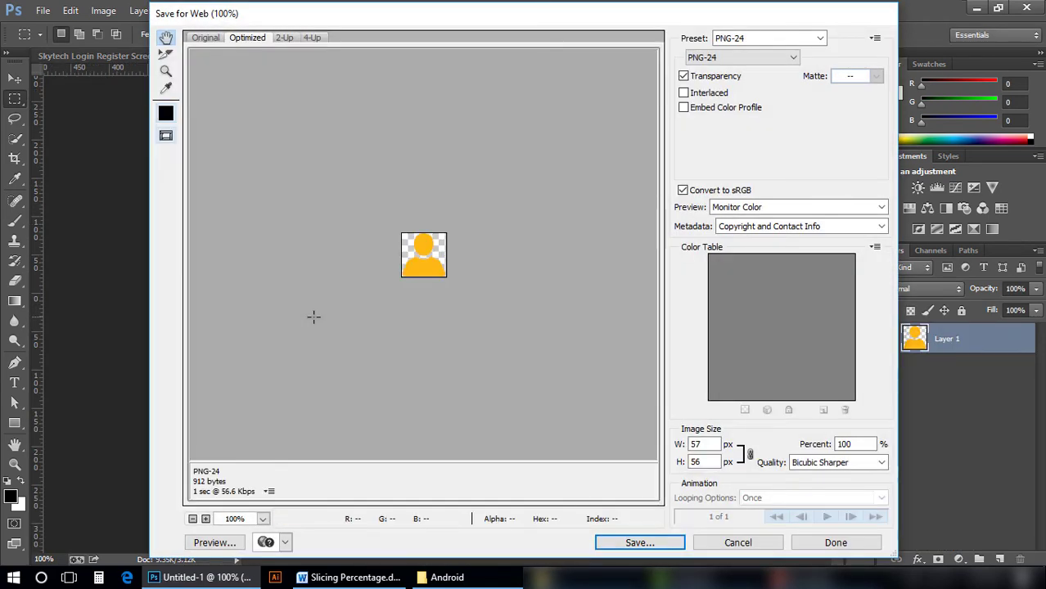
- Set the export scale to 86.96% taken from the slicing percentages notes
left_click(350, 577)
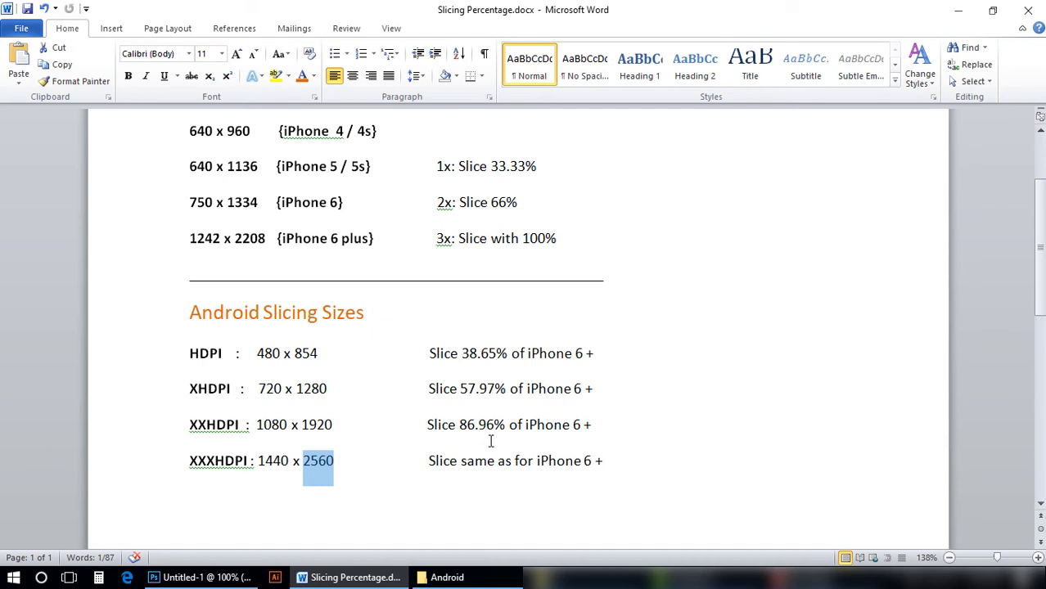
key("alt+Tab")
type("86")
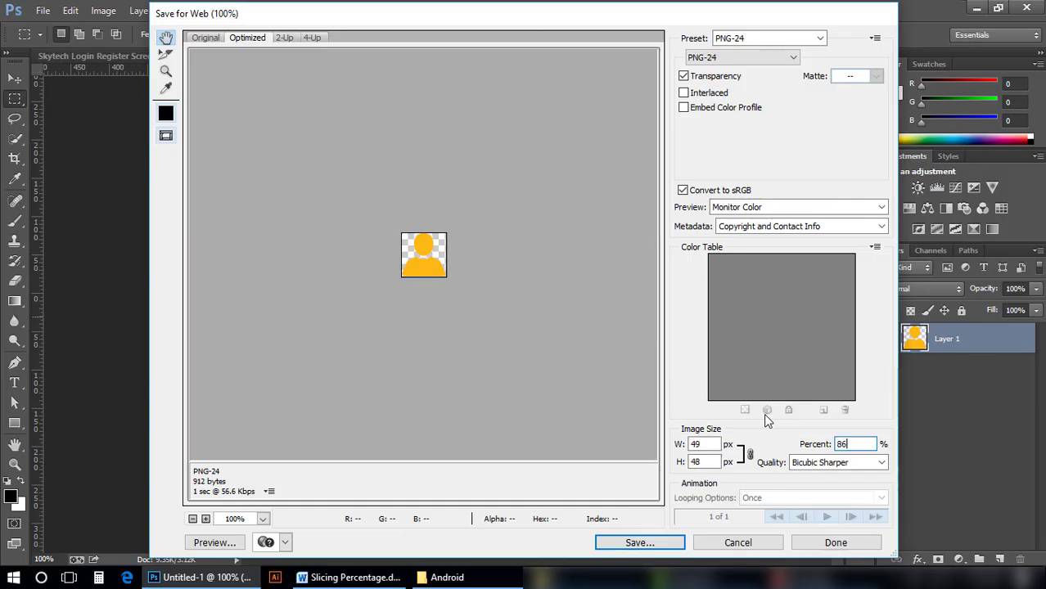
type(".96")
- Save the scaled icon as username-icon.png in the XXHDPI folder
left_click(639, 542)
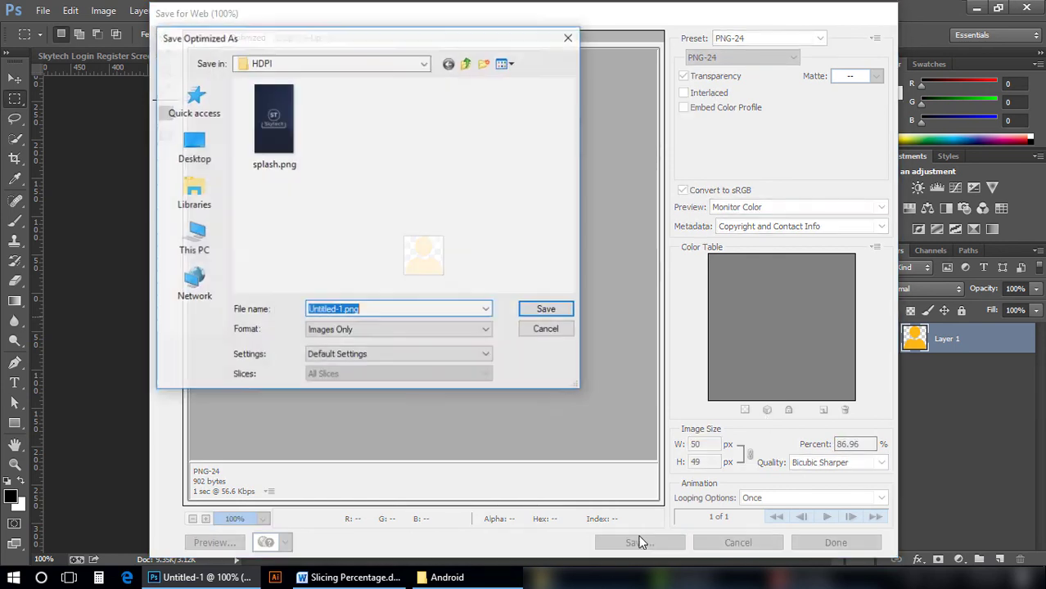
left_click(466, 63)
double_click(300, 131)
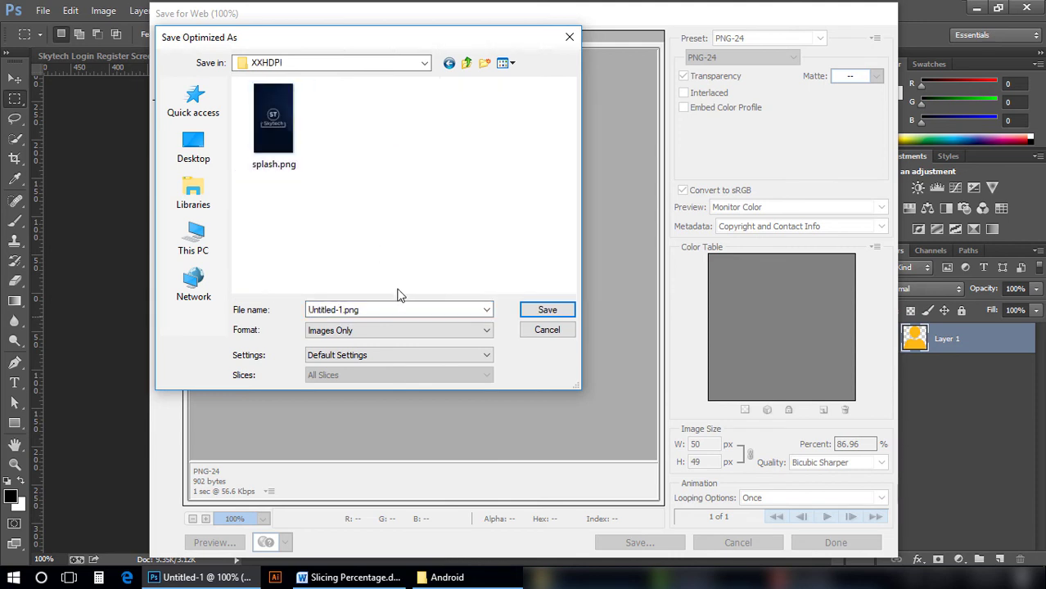
type("username-icon")
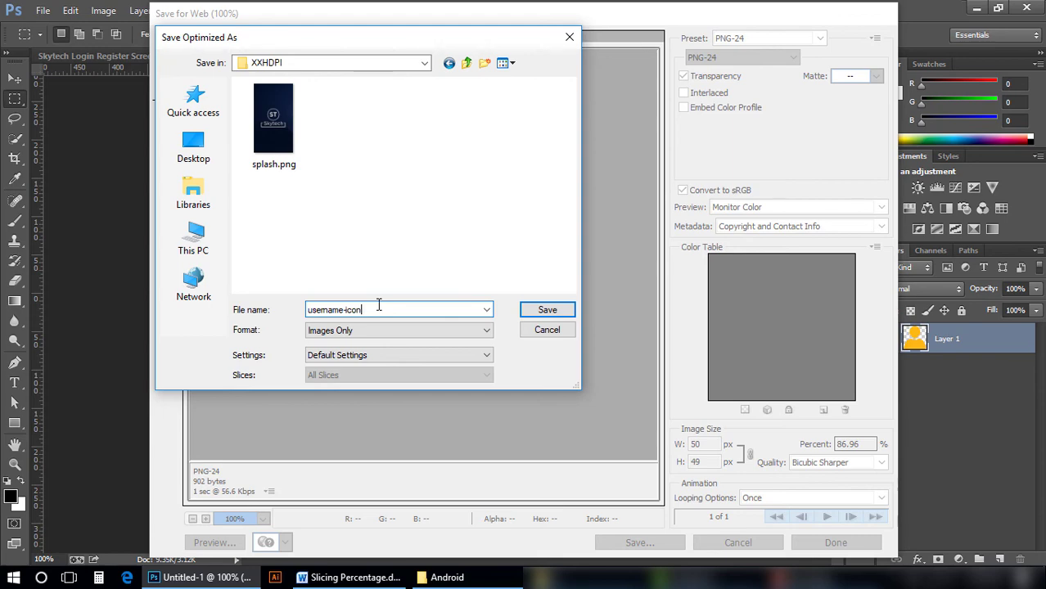
key("Return")
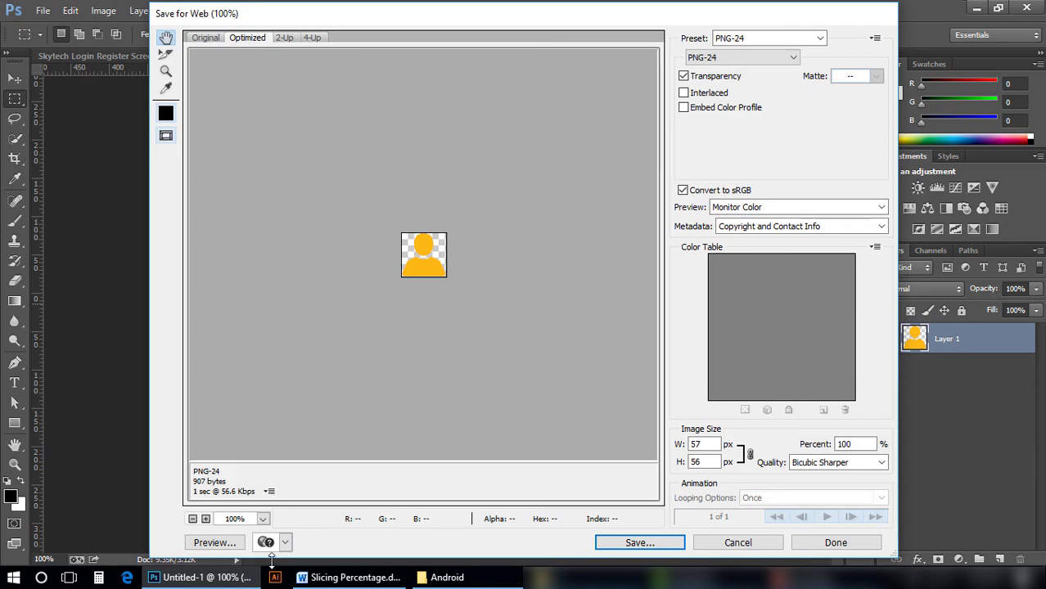
left_click(310, 576)
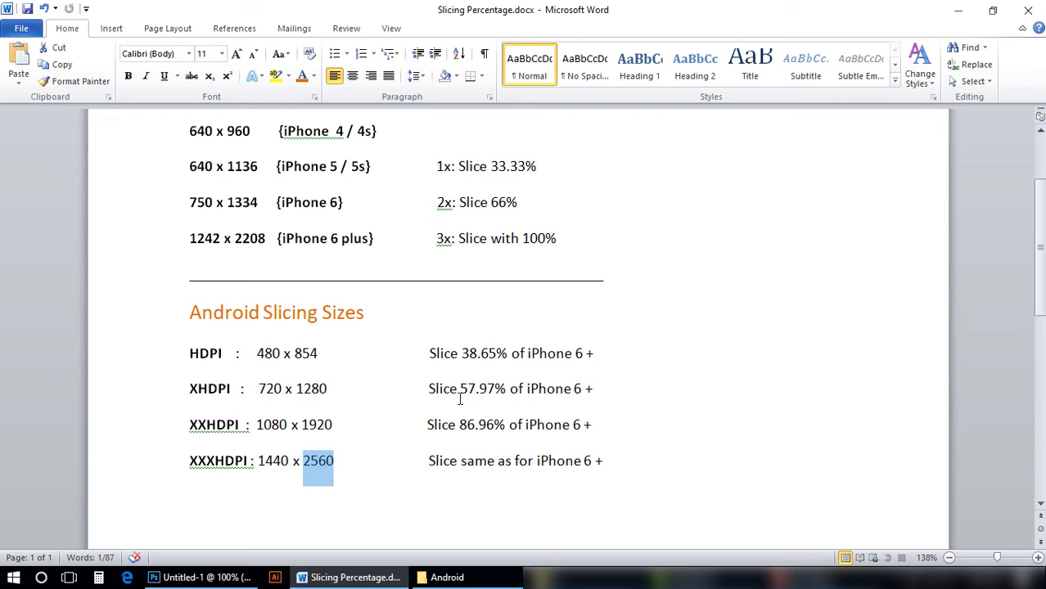
- Export the user icon at 57.97% as username-icon into the XHDPI folder
left_click_drag(460, 397, 497, 388)
key("ctrl+c")
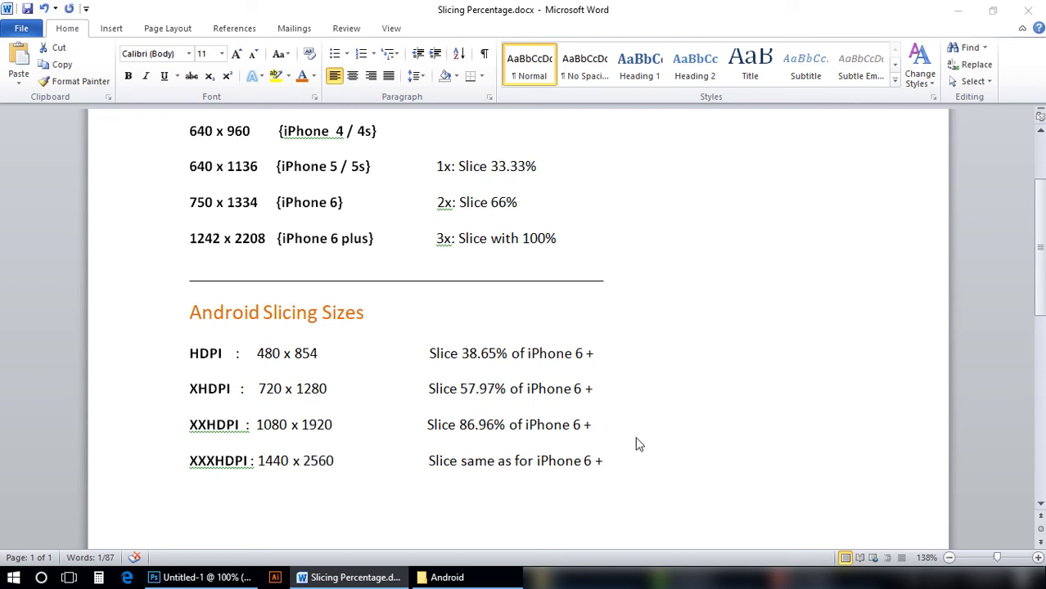
key("alt+Tab")
left_click(851, 443)
key("ctrl+v")
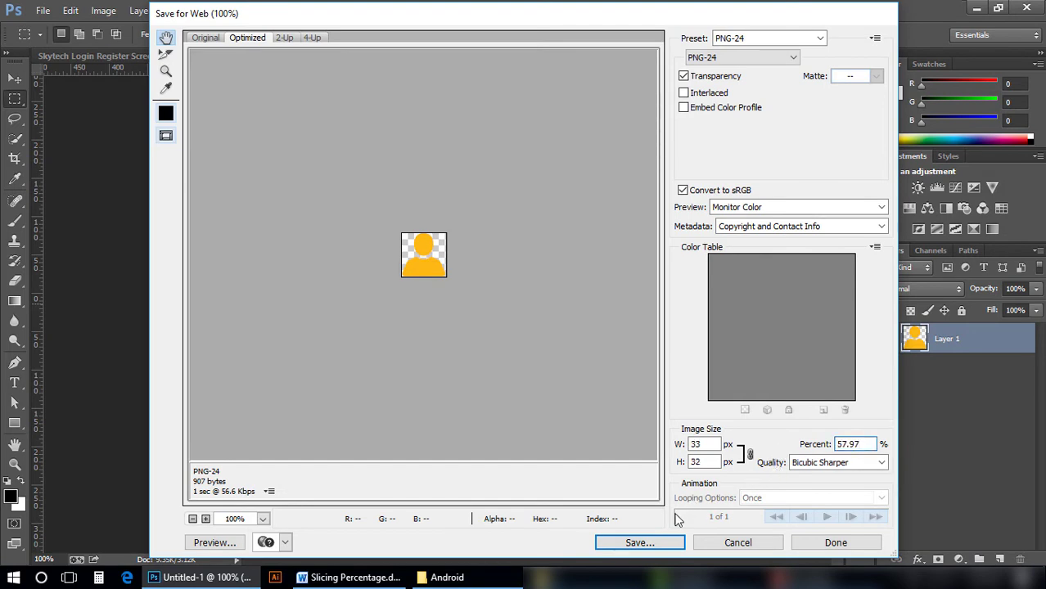
left_click(634, 543)
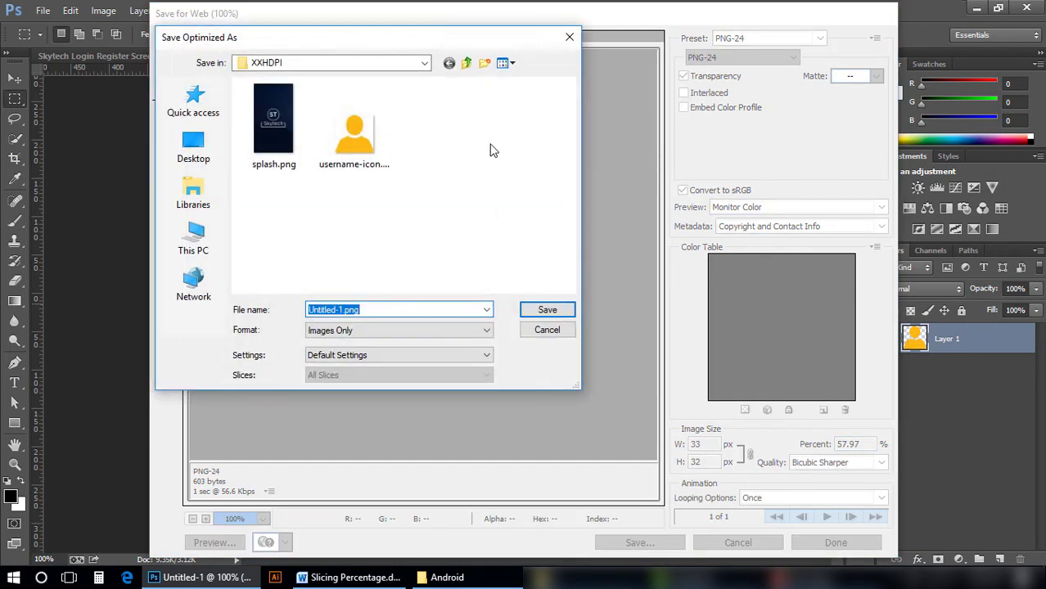
left_click(466, 63)
left_click(281, 119)
double_click(281, 119)
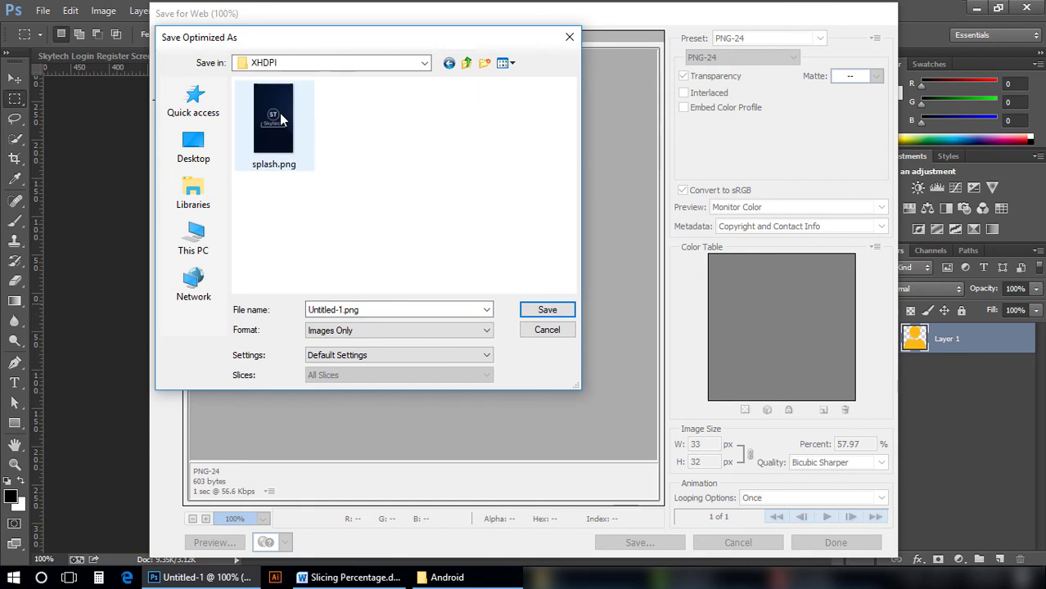
type("username-ic")
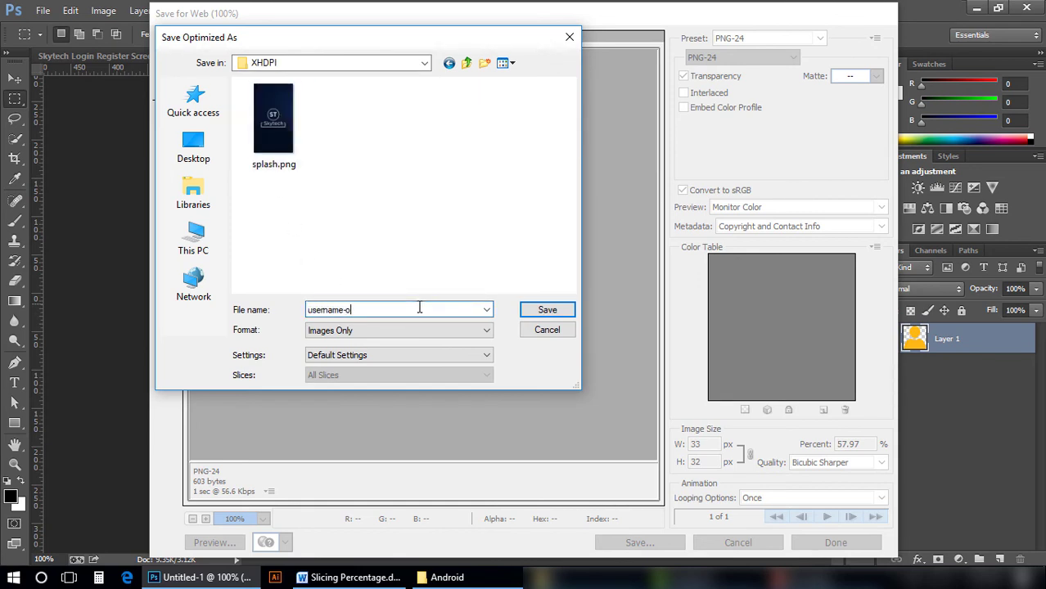
type("on")
key("Return")
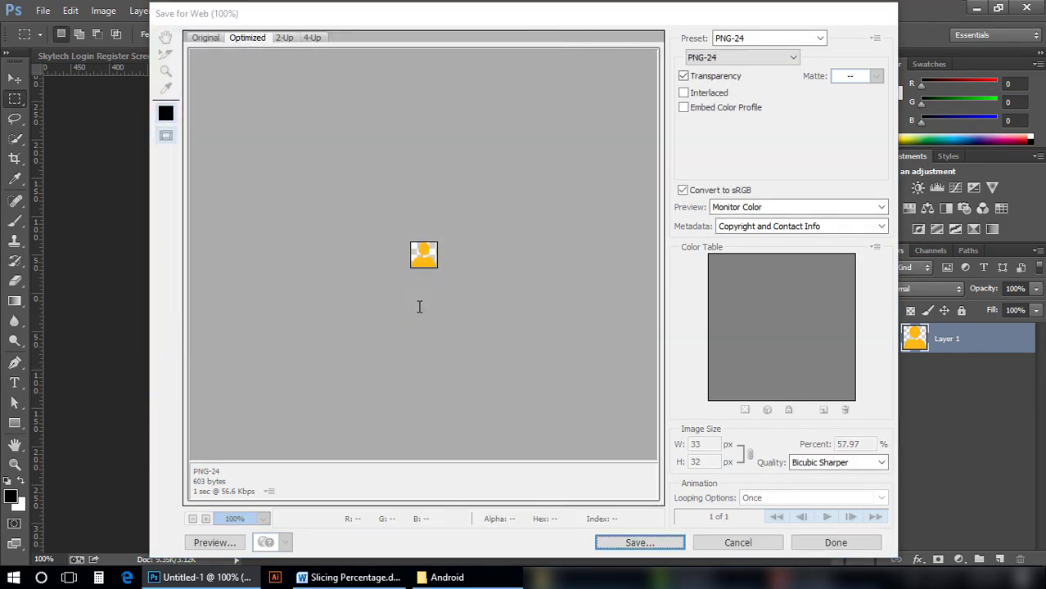
- Export the user icon at 38.65% (22 × 22 px) into the HDPI folder
left_click(347, 576)
left_click_drag(461, 353, 496, 350)
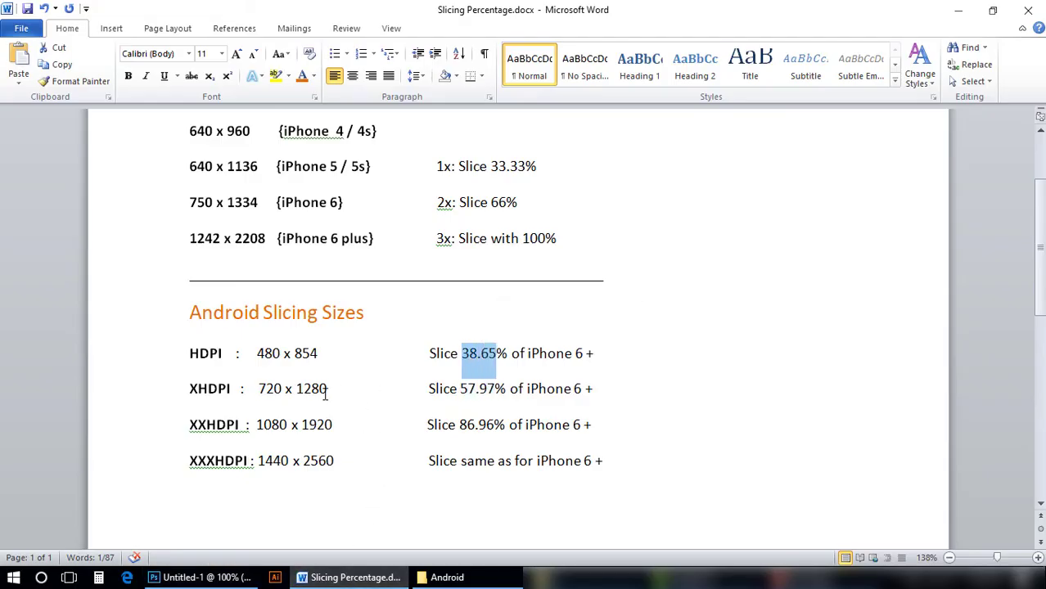
key("ctrl+c")
key("alt+Tab")
key("ctrl+v")
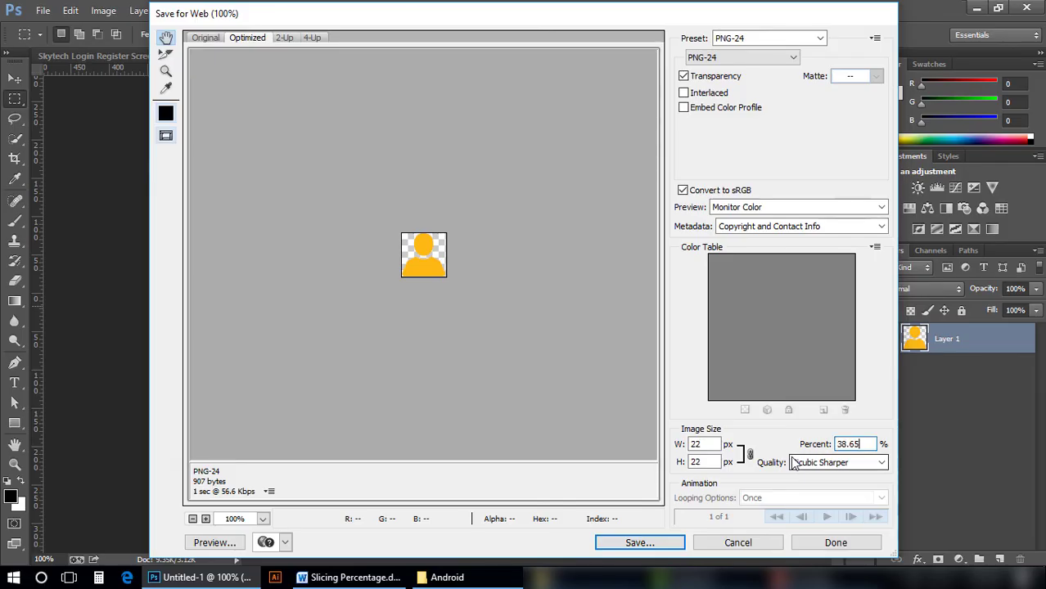
left_click(646, 542)
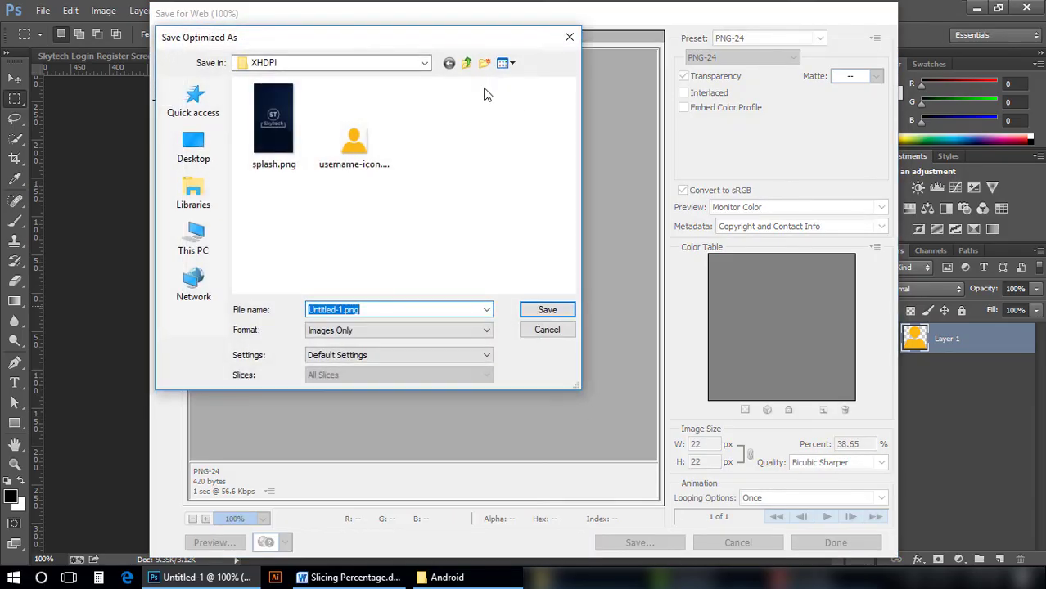
left_click(470, 64)
double_click(320, 107)
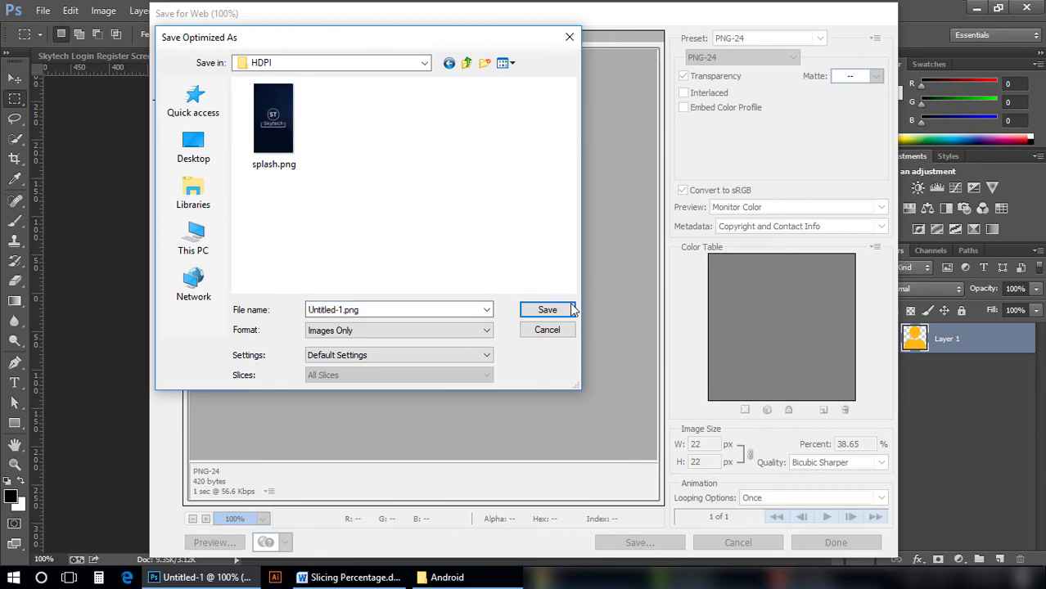
left_click(572, 310)
- Close Untitled-1 without saving, show all login layers again, and clear the selection
key("ctrl+w")
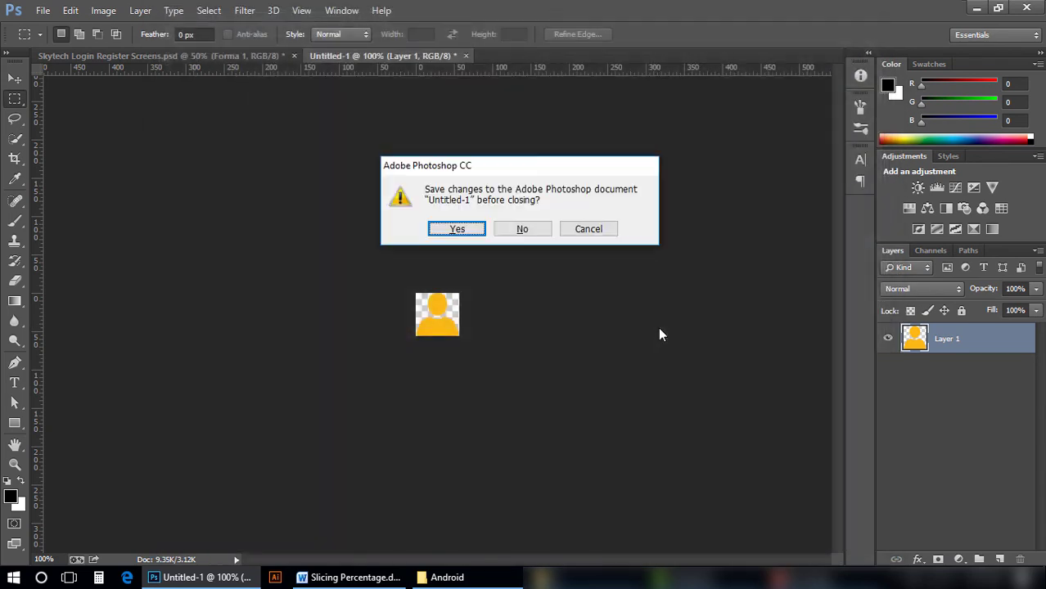
key("n")
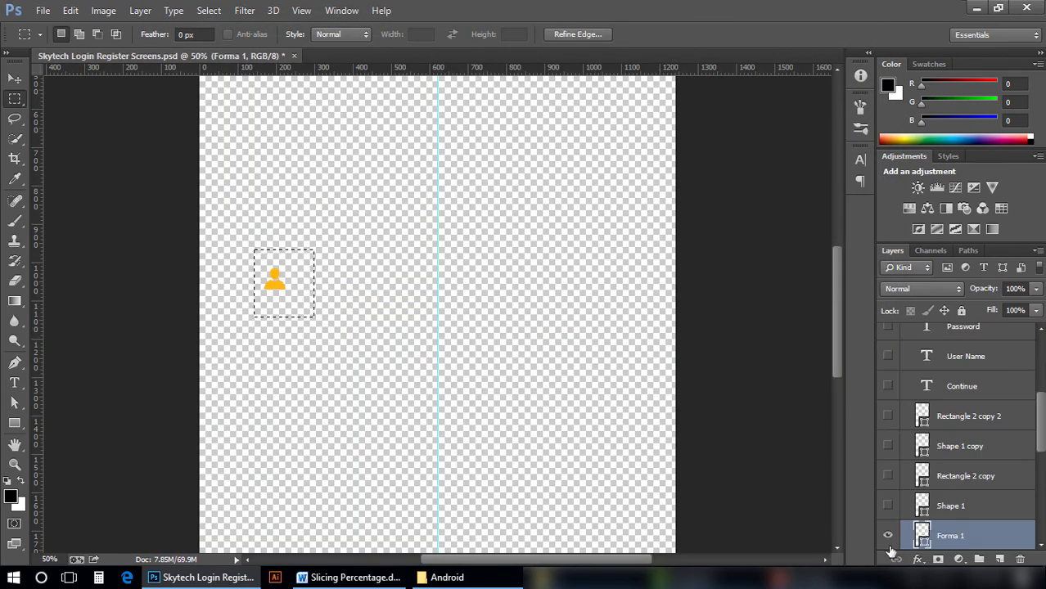
left_click(888, 535, "alt")
left_click(314, 417)
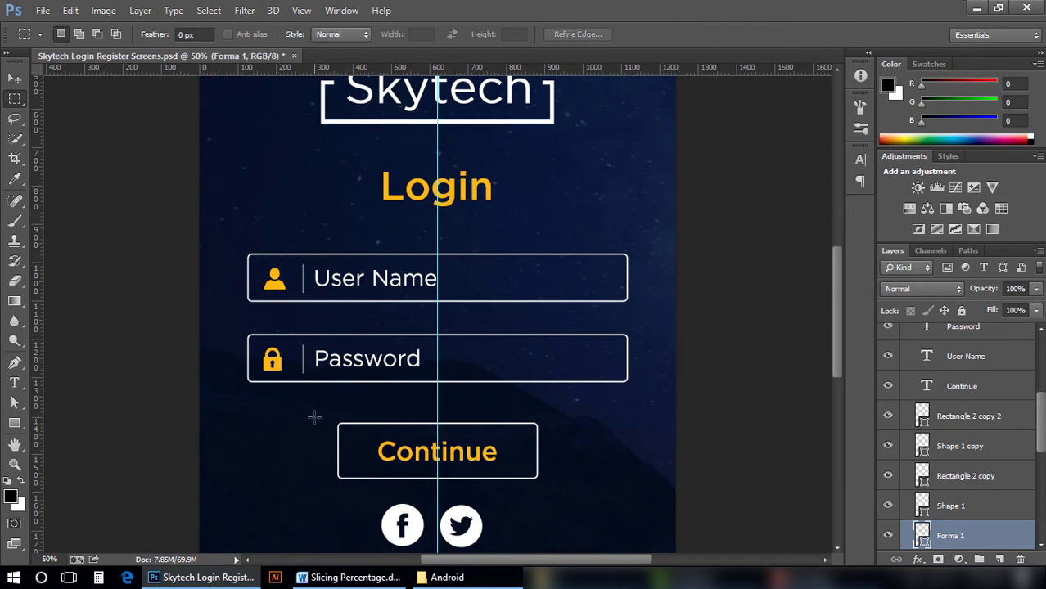
- Select the lock icon's Forma 1 layer and toggle its solo visibility
scroll(313, 353, "down", 3)
key("v")
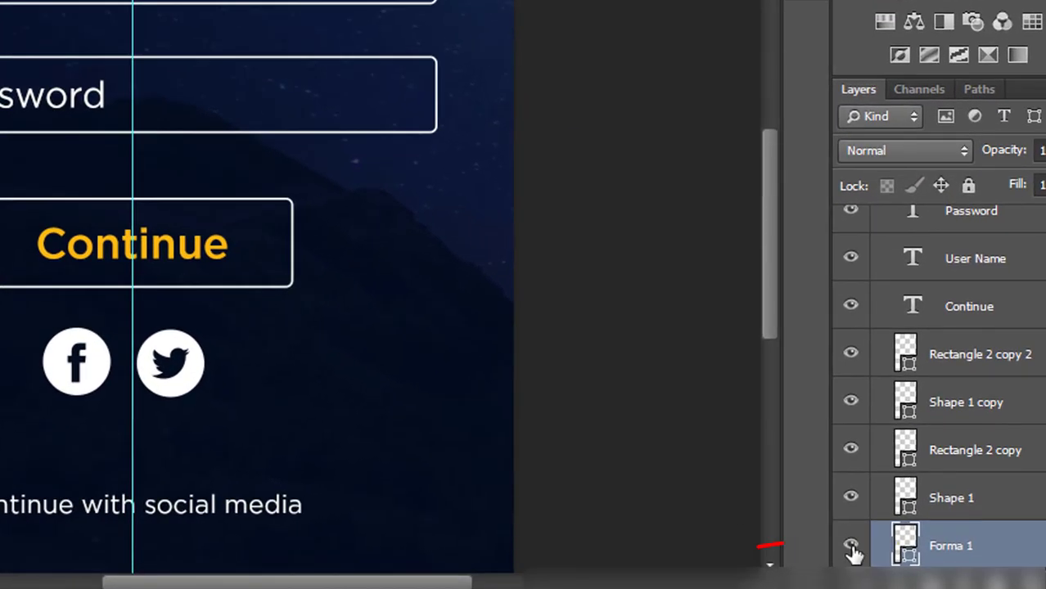
left_click(851, 548, "alt")
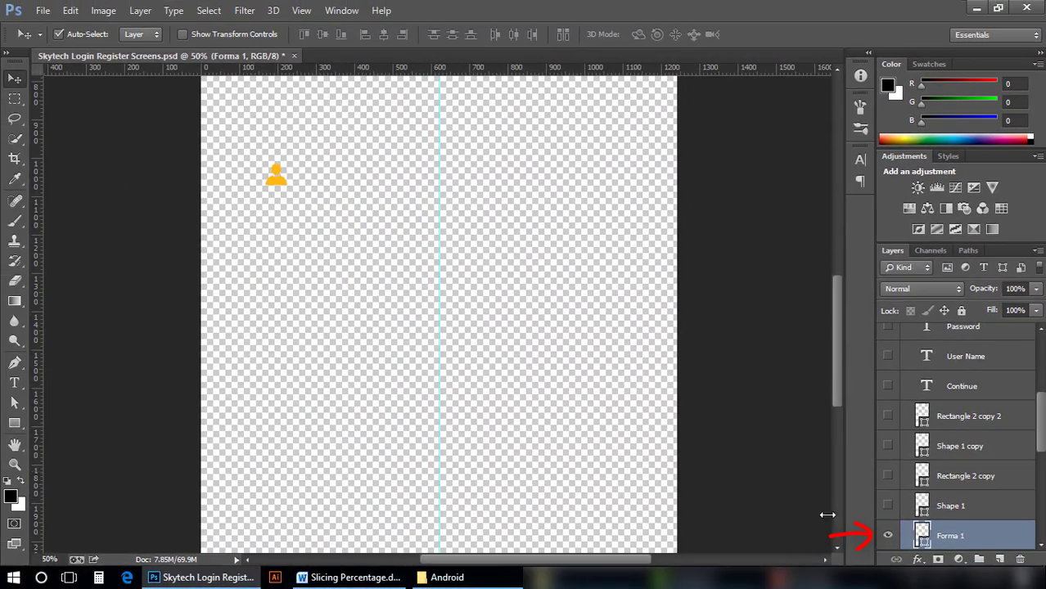
left_click(885, 538, "alt")
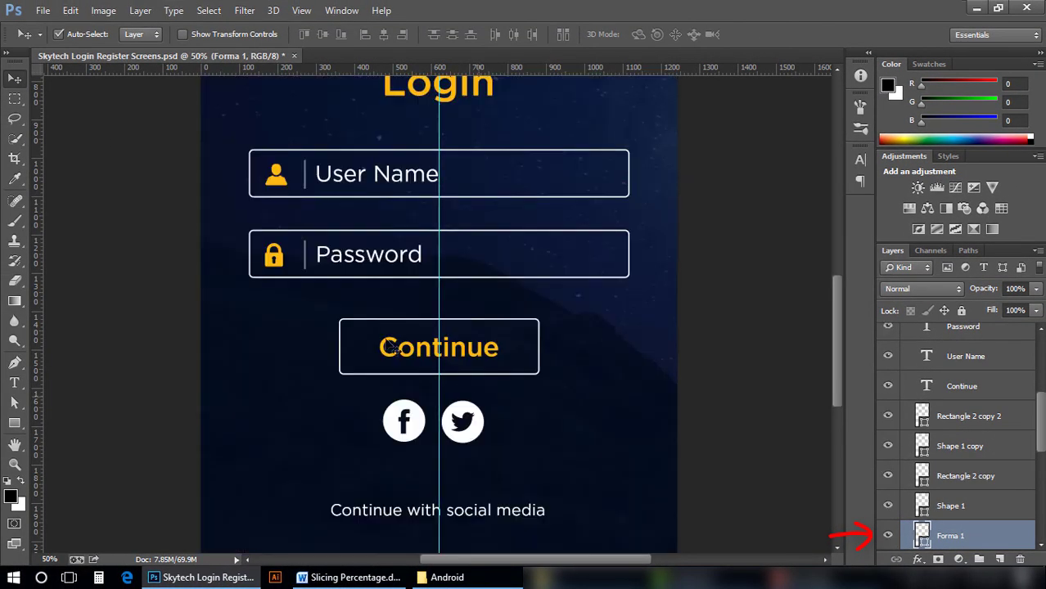
left_click(287, 266)
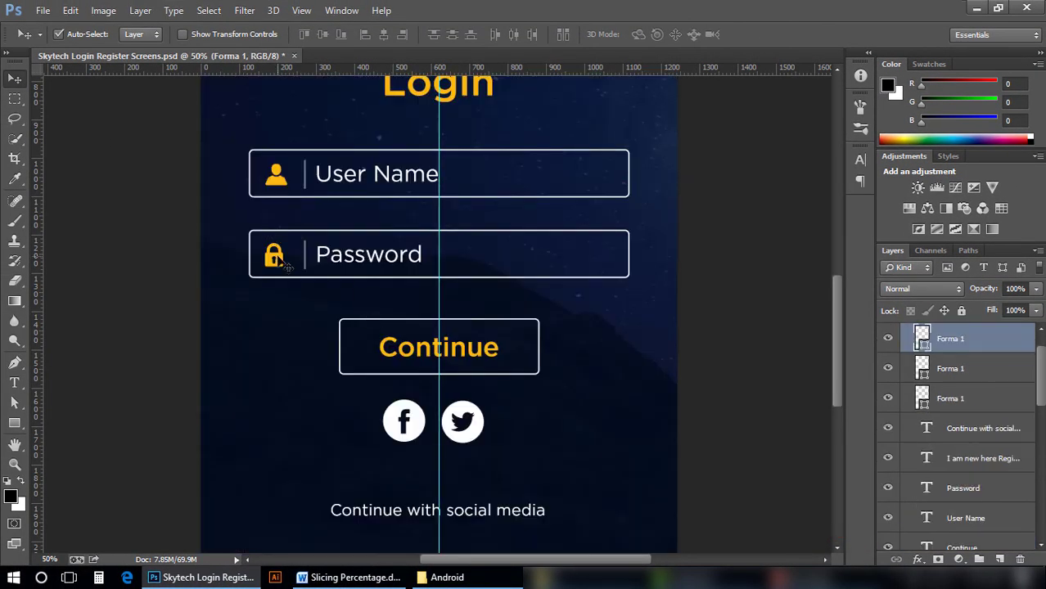
left_click(888, 340, "alt")
key("m")
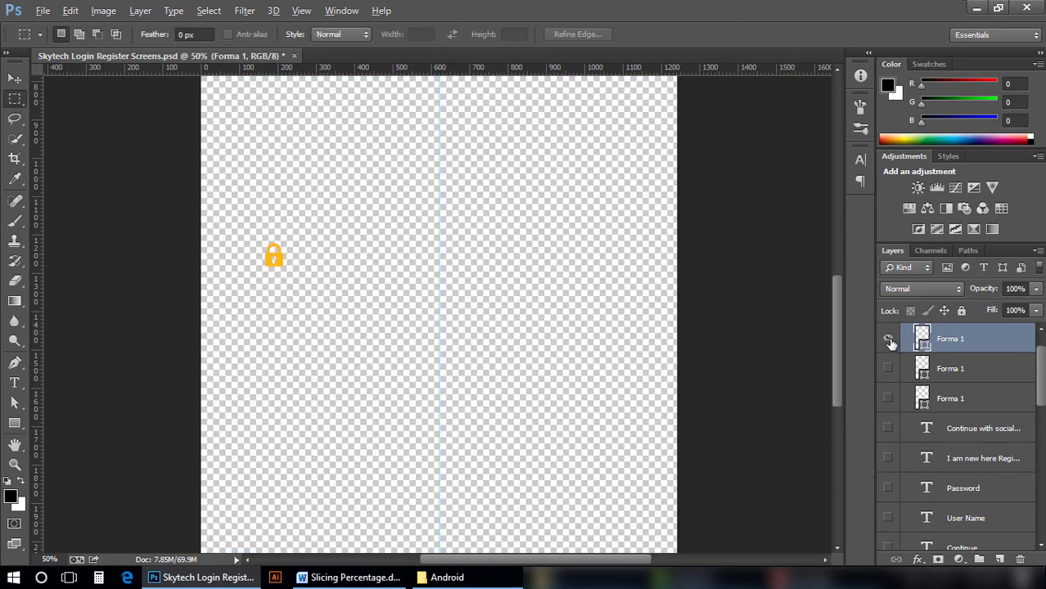
left_click(888, 340, "alt")
- Solo the lock layer, copy it into a new 47 × 61 px document, and open Save for Web
left_click(889, 341, "alt")
left_click_drag(242, 221, 319, 288)
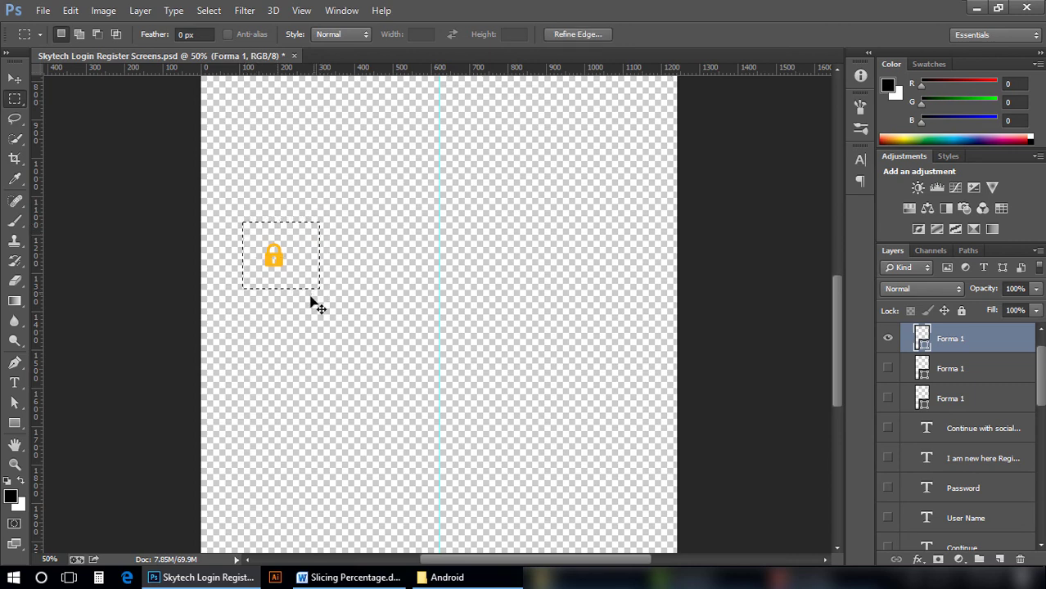
key("ctrl+c")
key("ctrl+n")
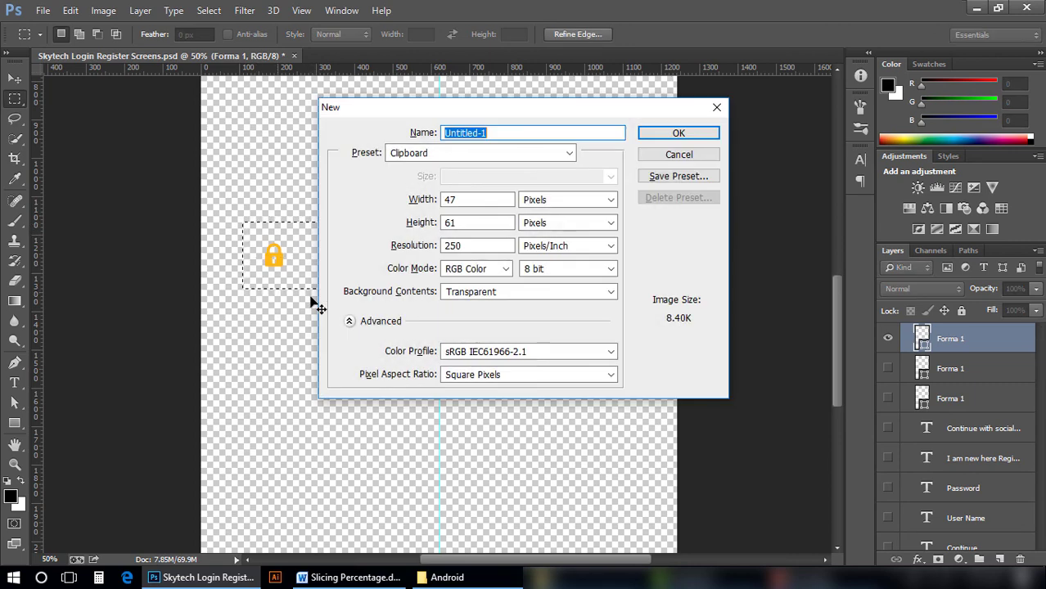
key("Return")
key("ctrl+v")
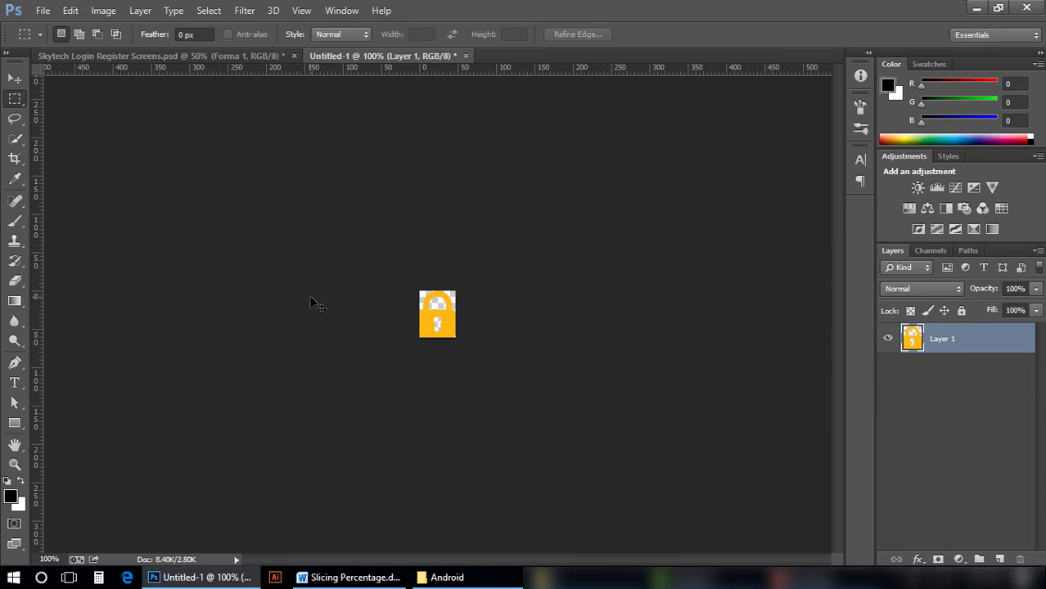
key("ctrl+alt+shift+s")
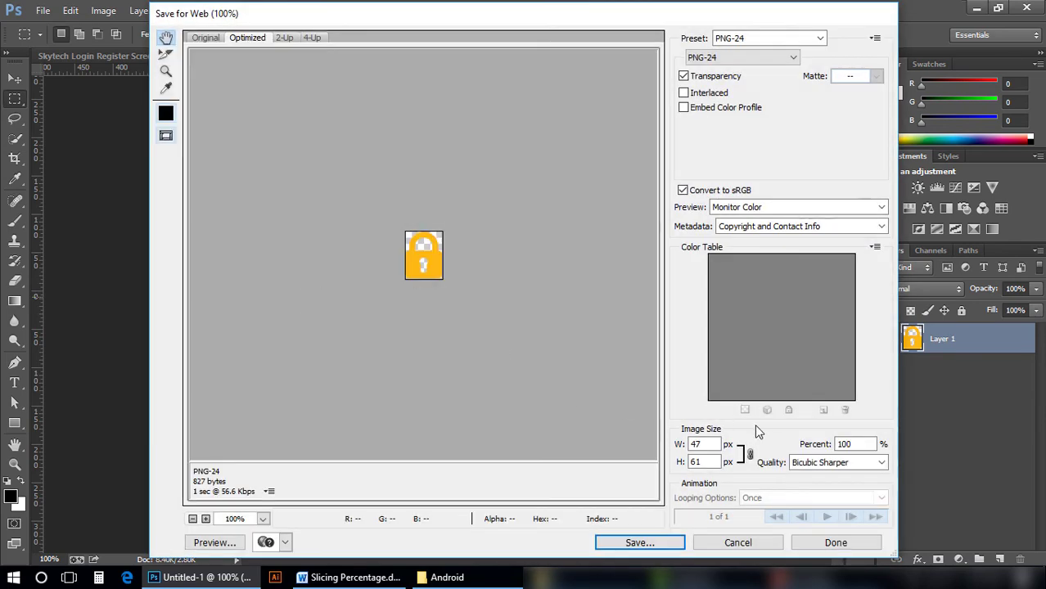
- Copy the XXHDPI value 86.96 from the slicing document into the Save for Web Percent field
left_click(355, 578)
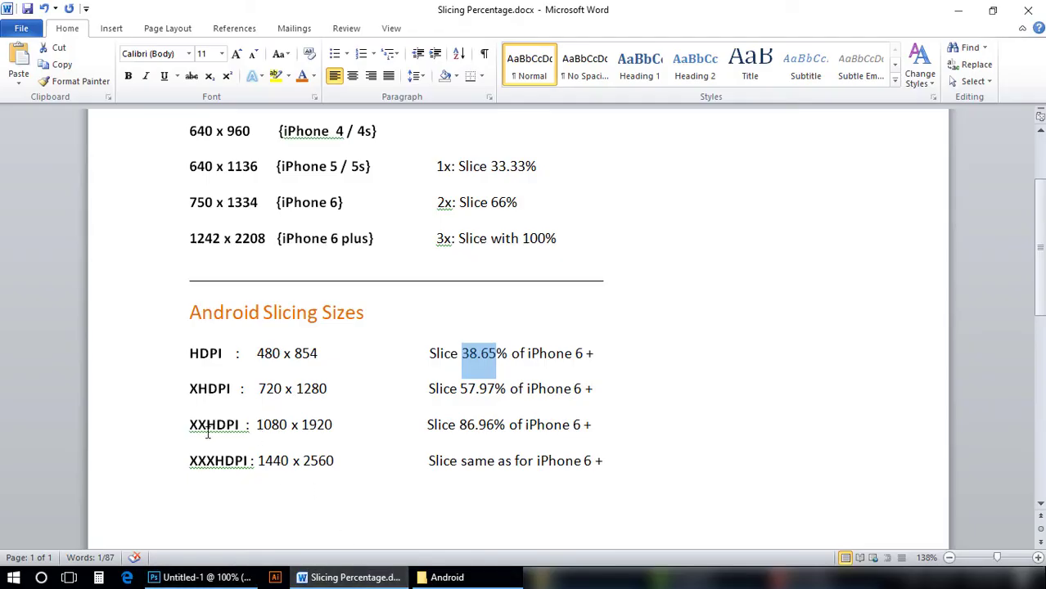
left_click_drag(460, 426, 488, 426)
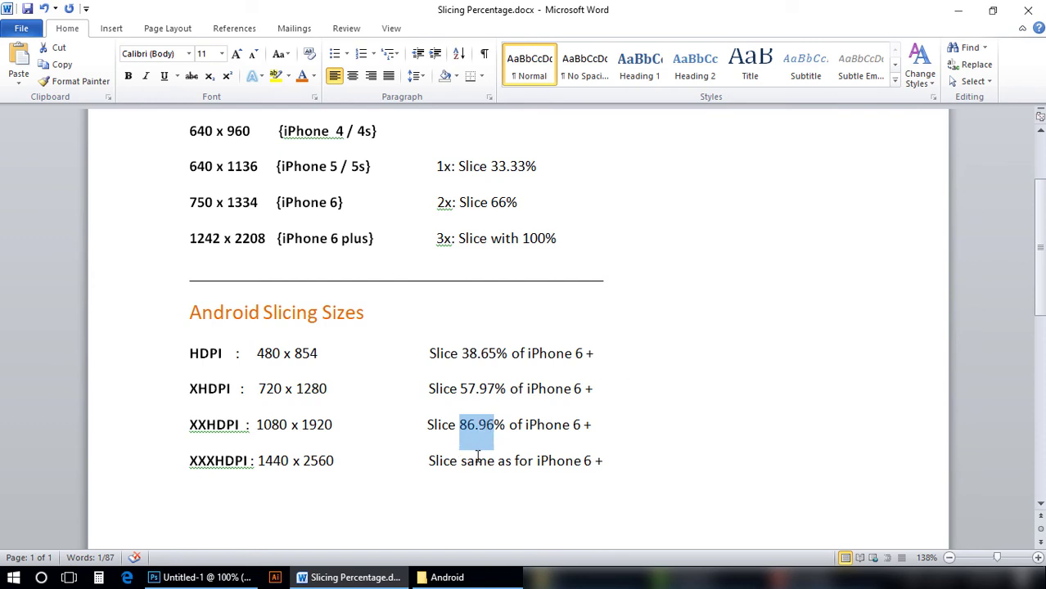
left_click(205, 577)
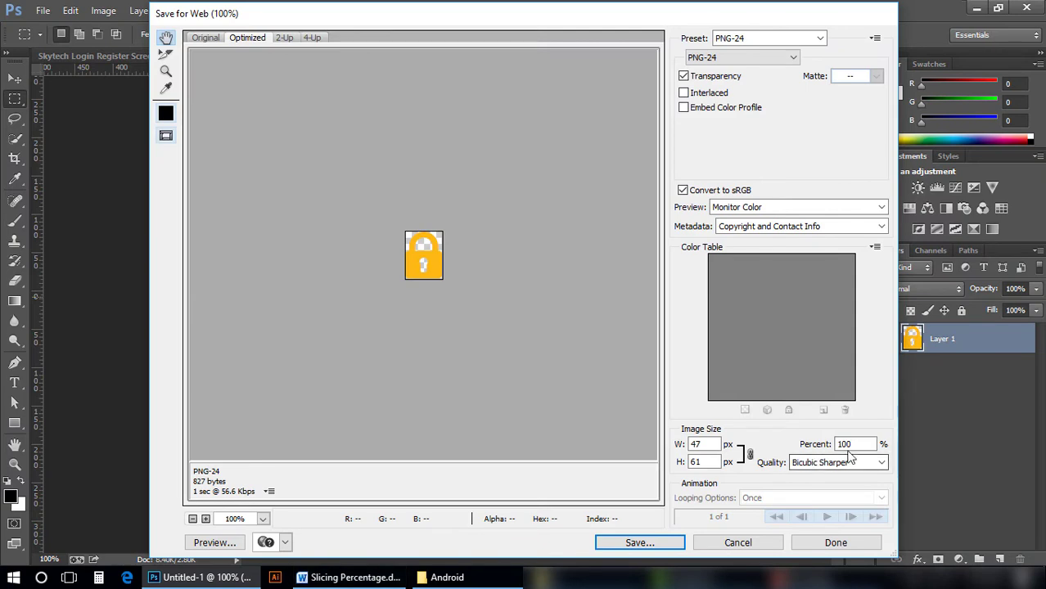
key("ctrl+v")
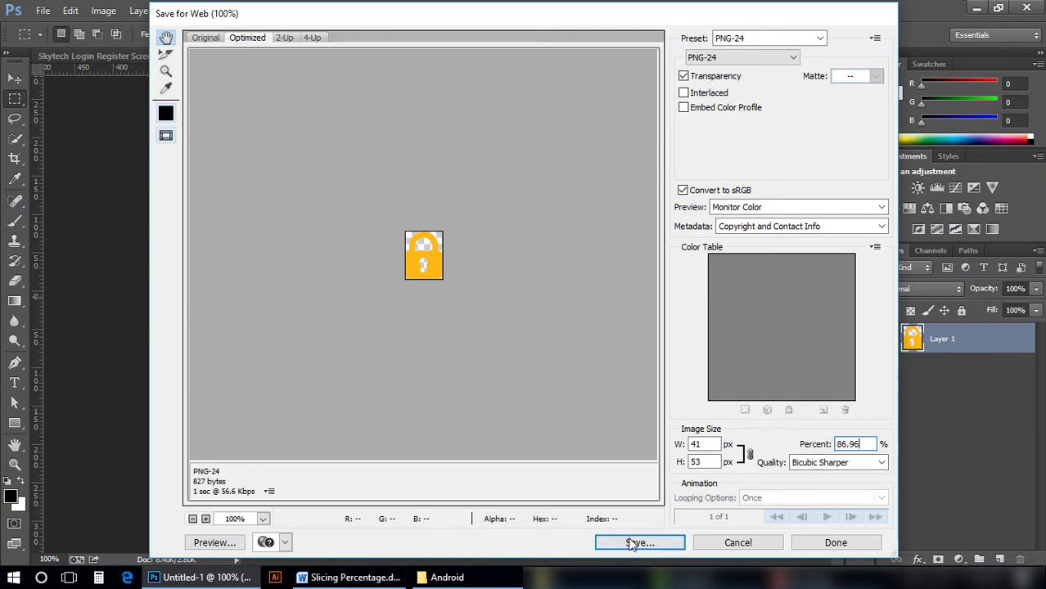
- Save the 41×53 px lock icon as password-icon in the Android XXHDPI folder
left_click(636, 542)
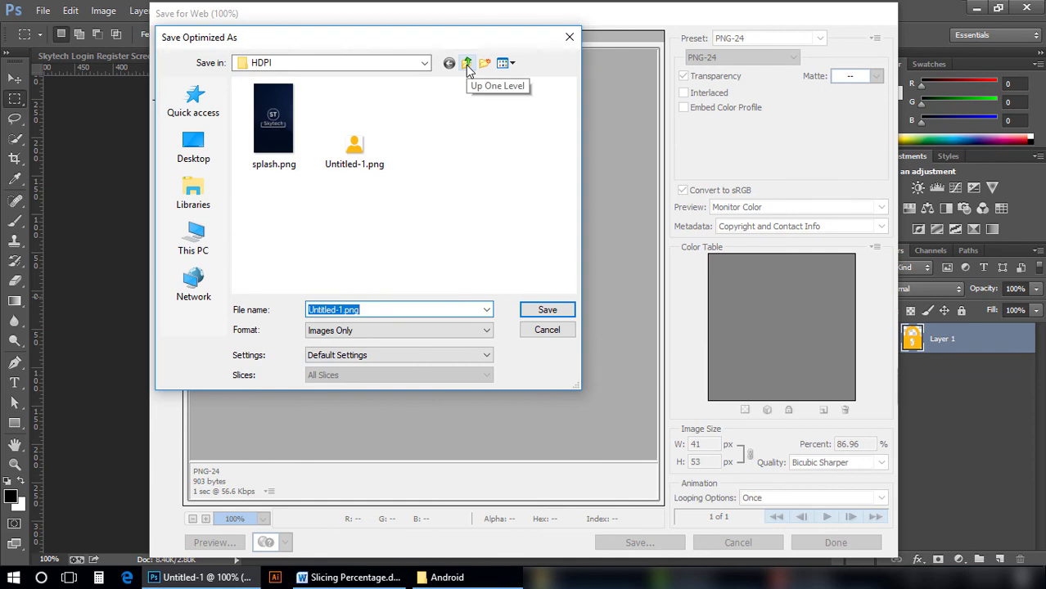
left_click(466, 65)
double_click(280, 135)
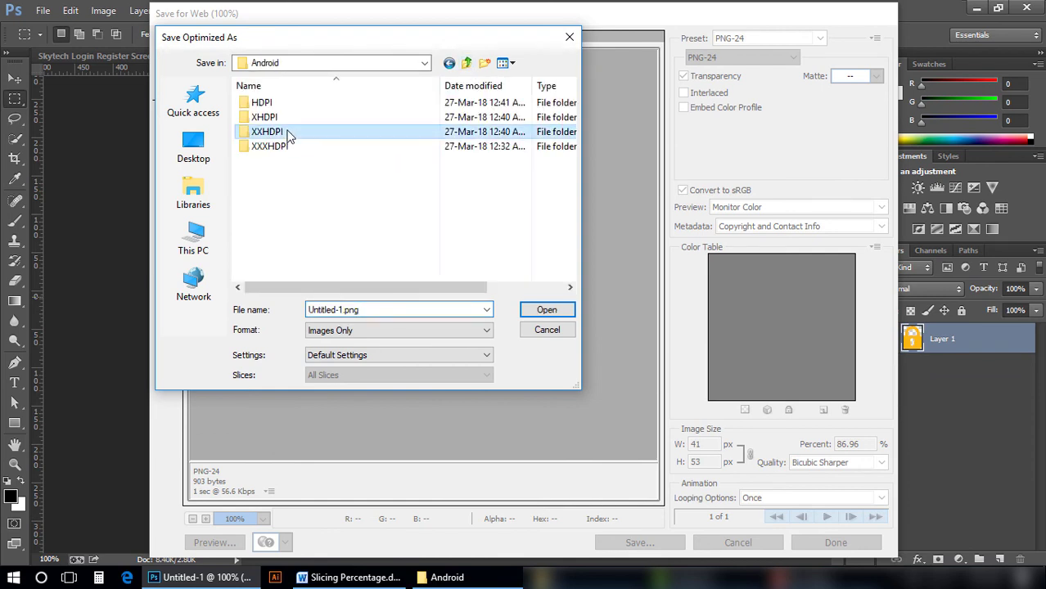
left_click(379, 310)
type("password-icon")
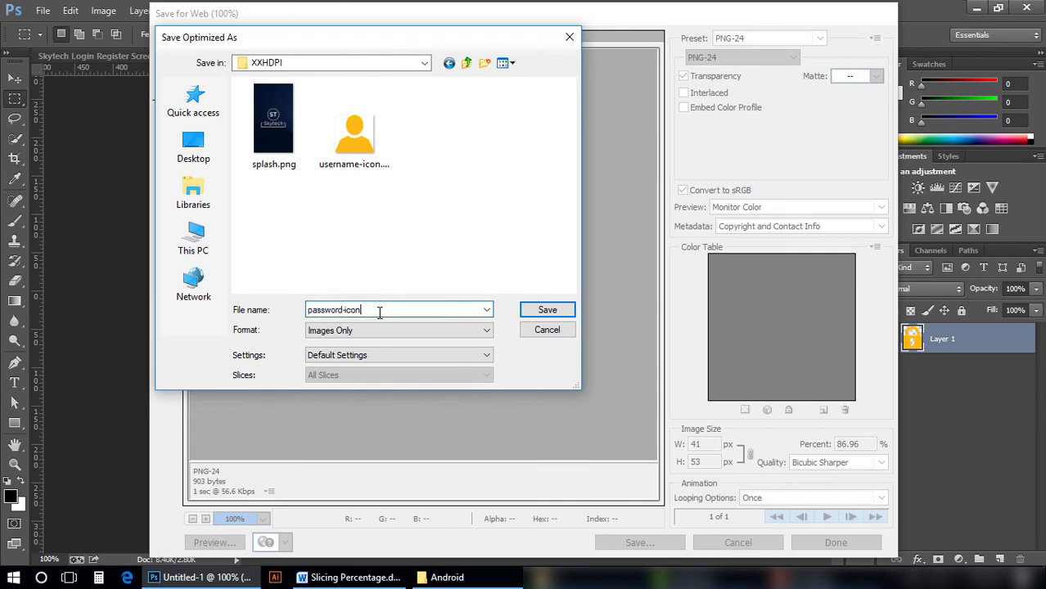
left_click(563, 312)
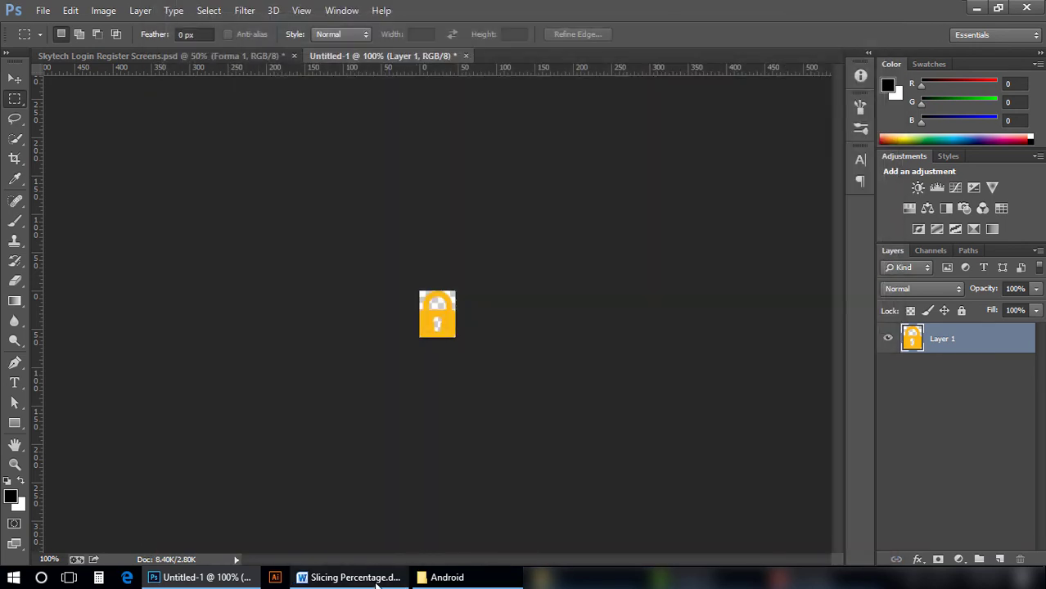
- Check the XHDPI value and set the lock export Percent to 57.97 (27×35 px)
left_click(378, 578)
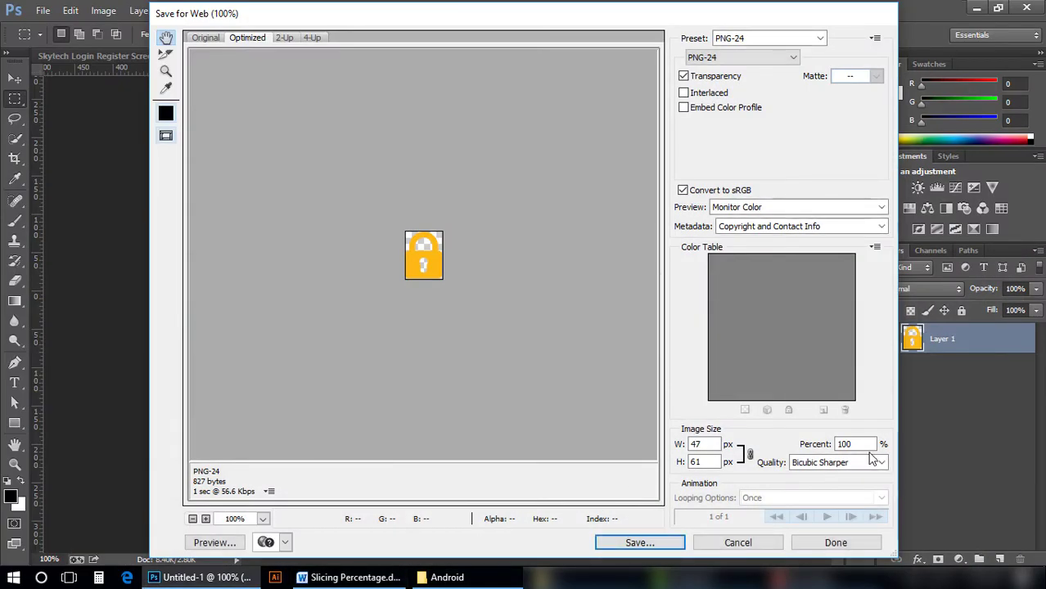
type("57")
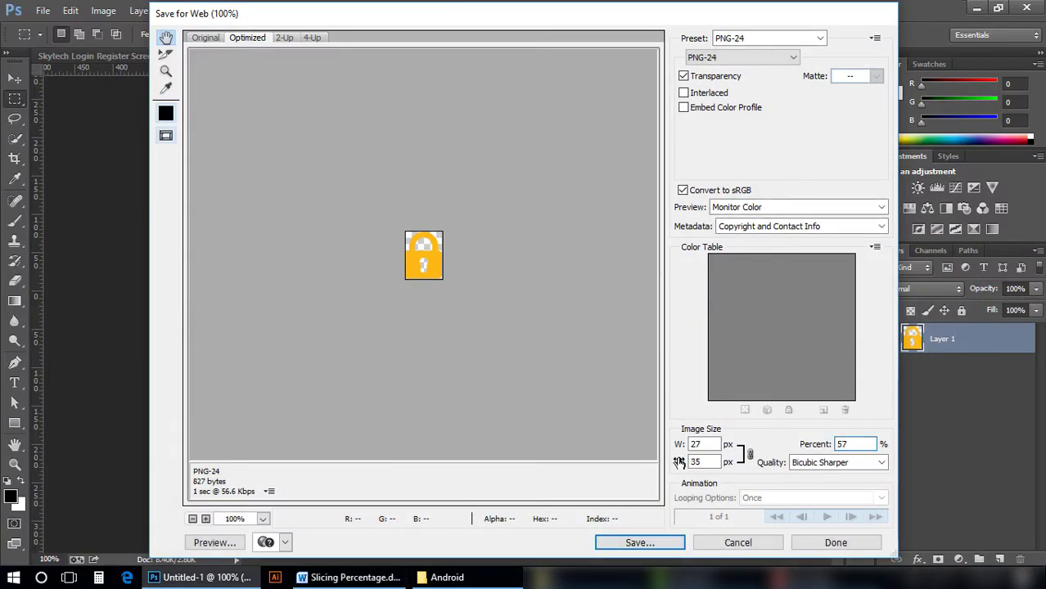
type(".97")
left_click(640, 543)
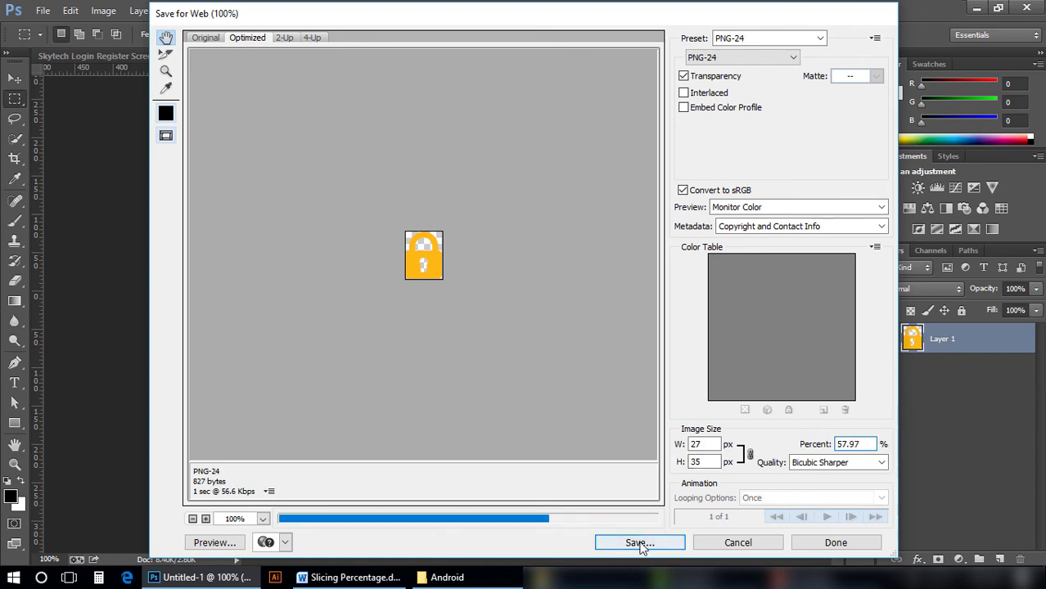
- Save the resized lock icon as password-icon.png in the Android XHDPI folder
left_click(288, 172)
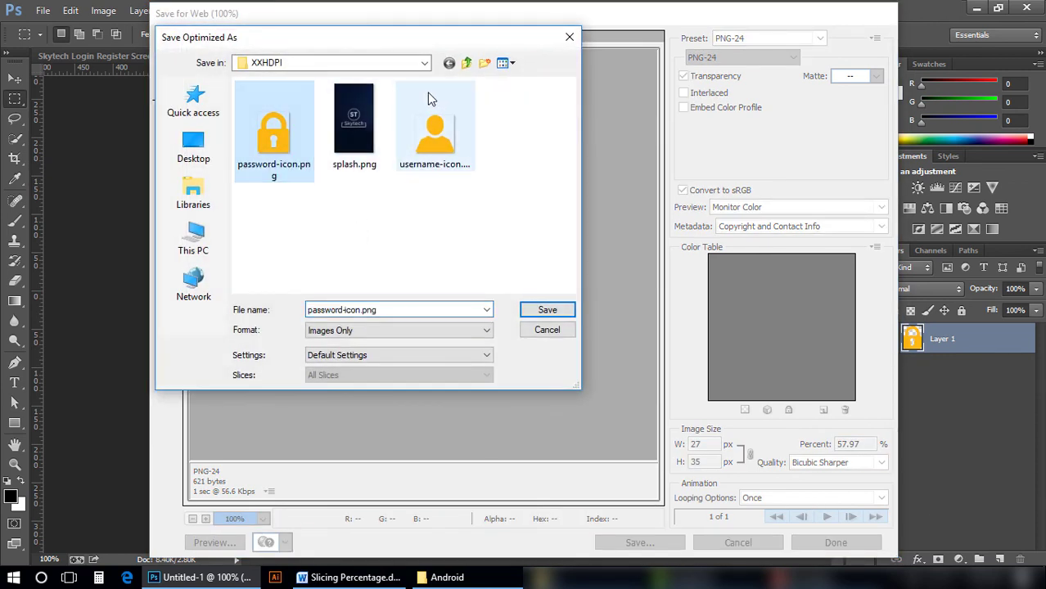
left_click(465, 64)
double_click(280, 107)
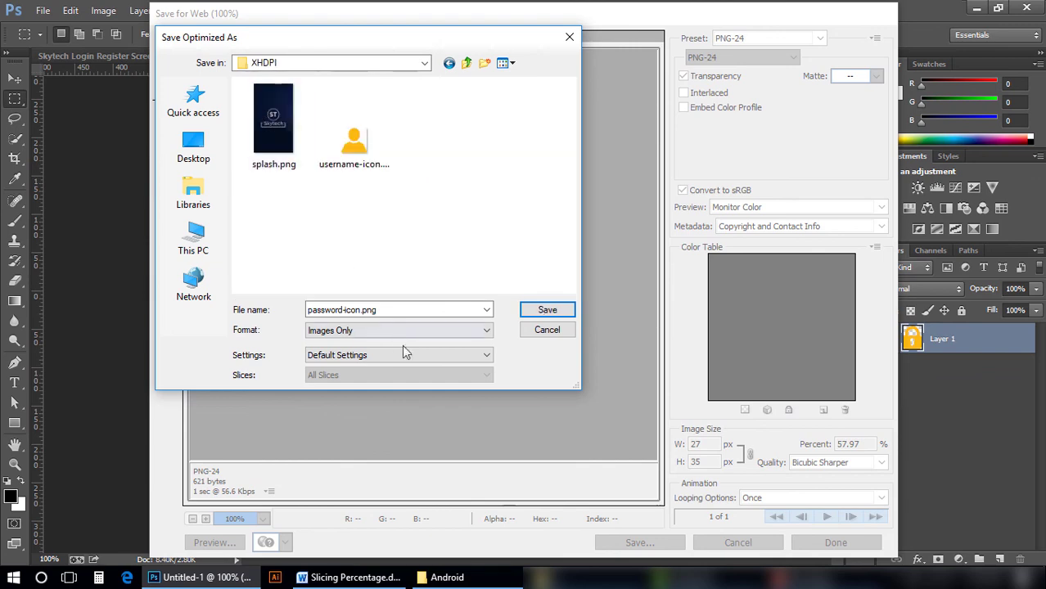
left_click(540, 311)
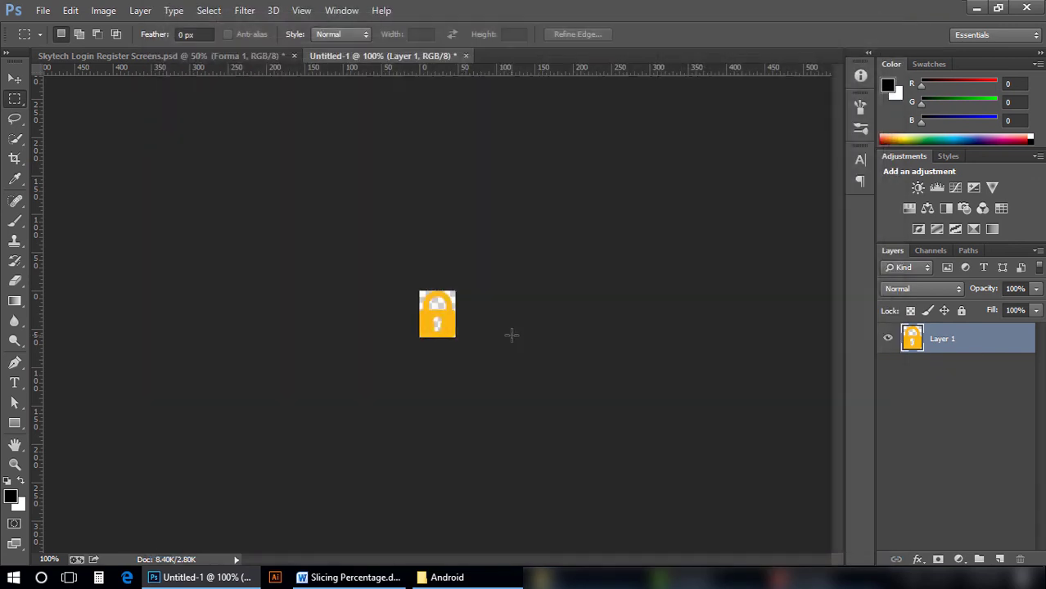
key("ctrl+alt+shift+s")
- Check the HDPI value and set the lock export Percent to 38.65 (18×23 px)
left_click(352, 578)
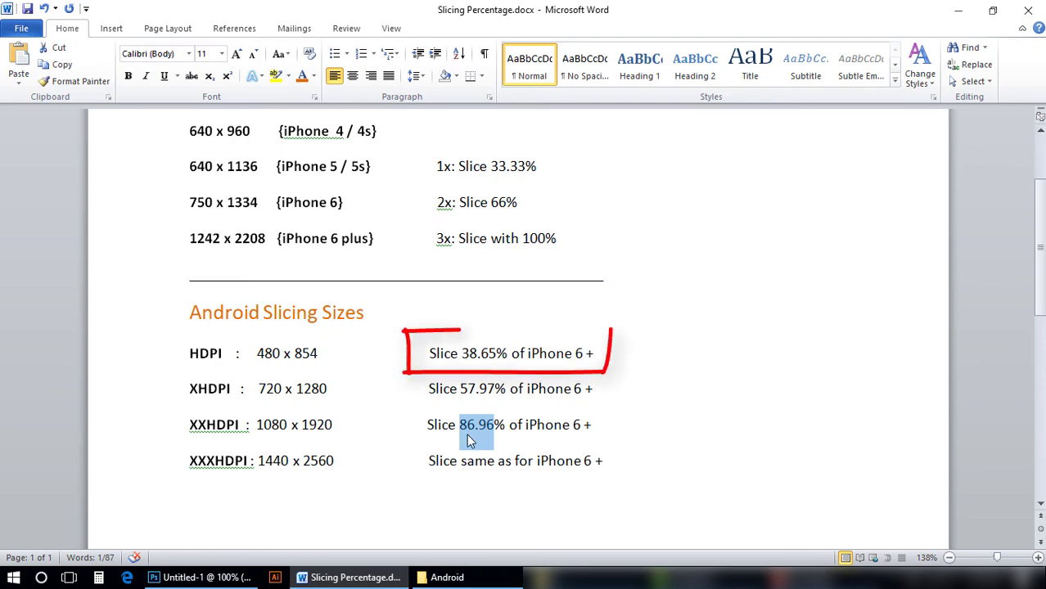
left_click(354, 579)
left_click(697, 463)
key("Tab")
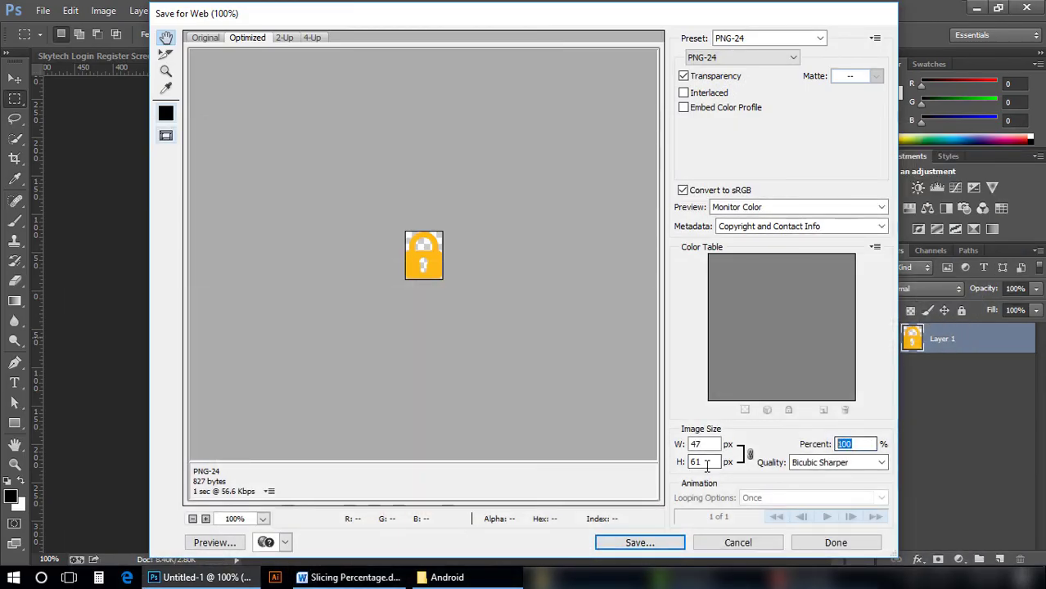
type("68.")
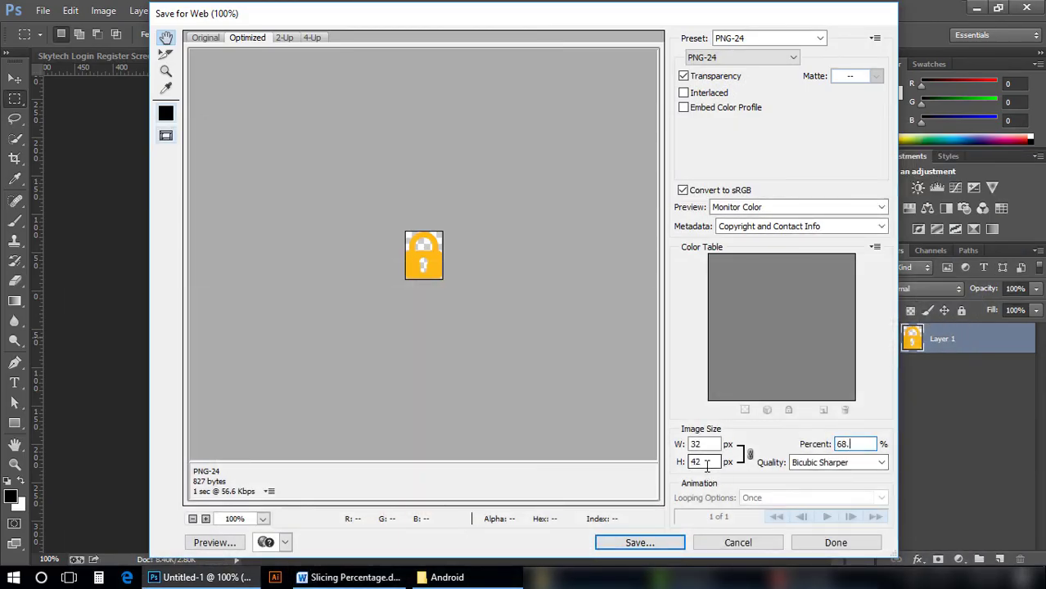
key("BackSpace")
key("BackSpace")
type("38.65")
- Save the HDPI-sized lock icon as password-icon.png in the Android HDPI folder
left_click(610, 543)
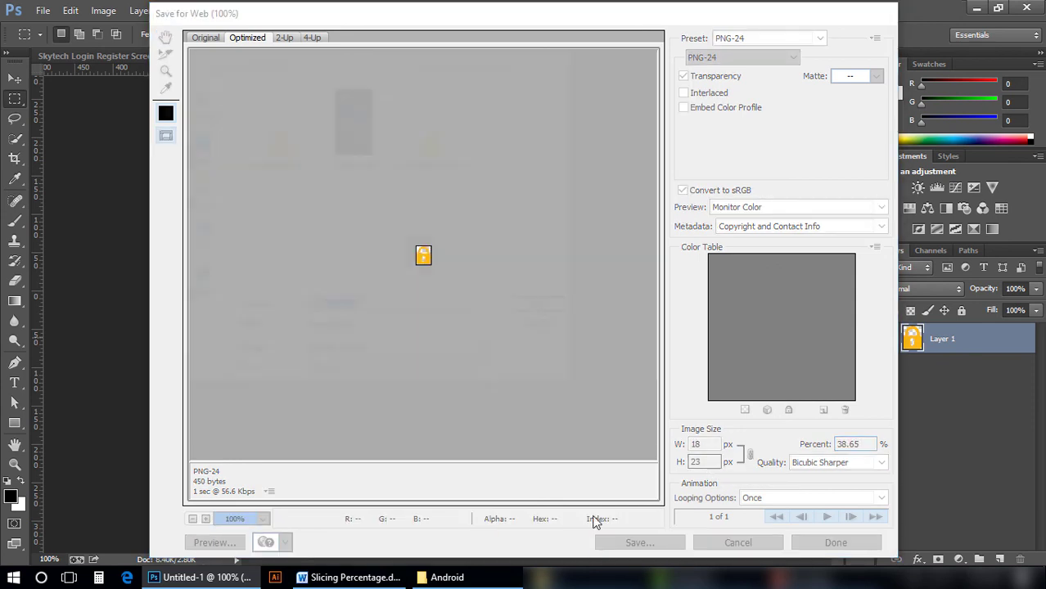
left_click(273, 140)
left_click(466, 63)
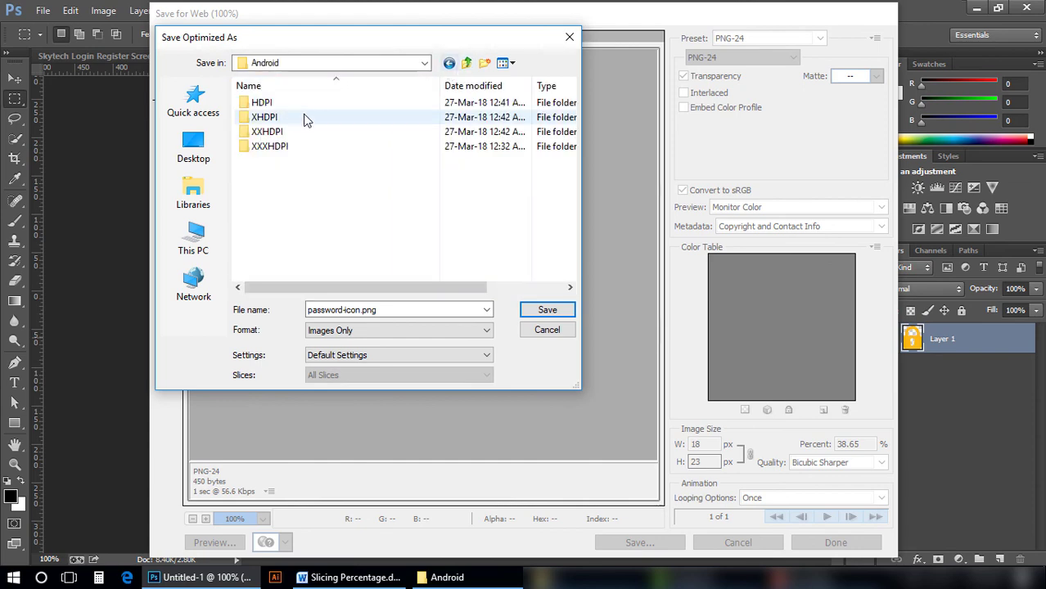
double_click(278, 105)
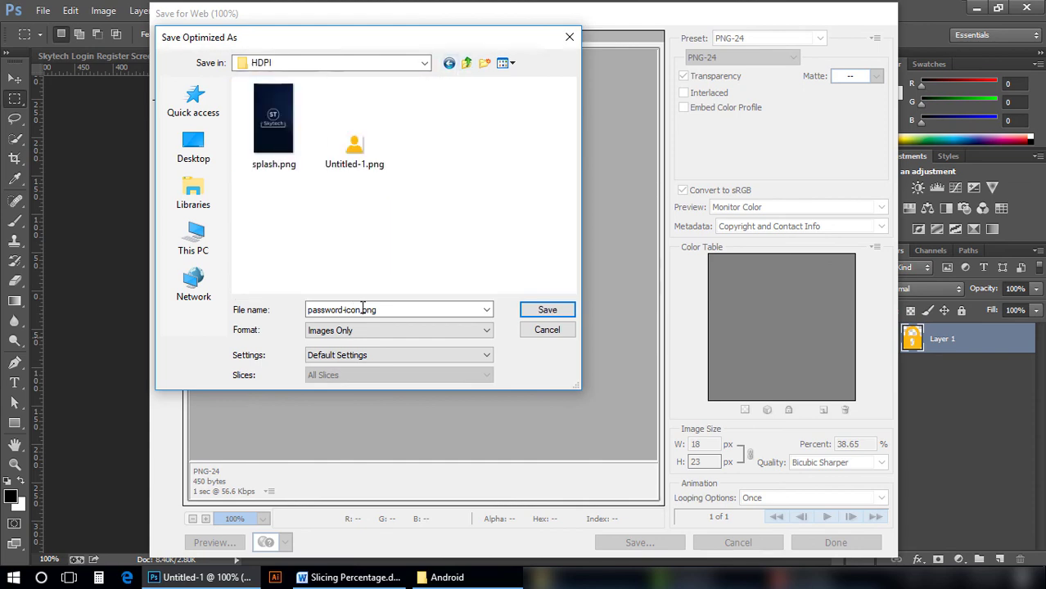
left_click(547, 311)
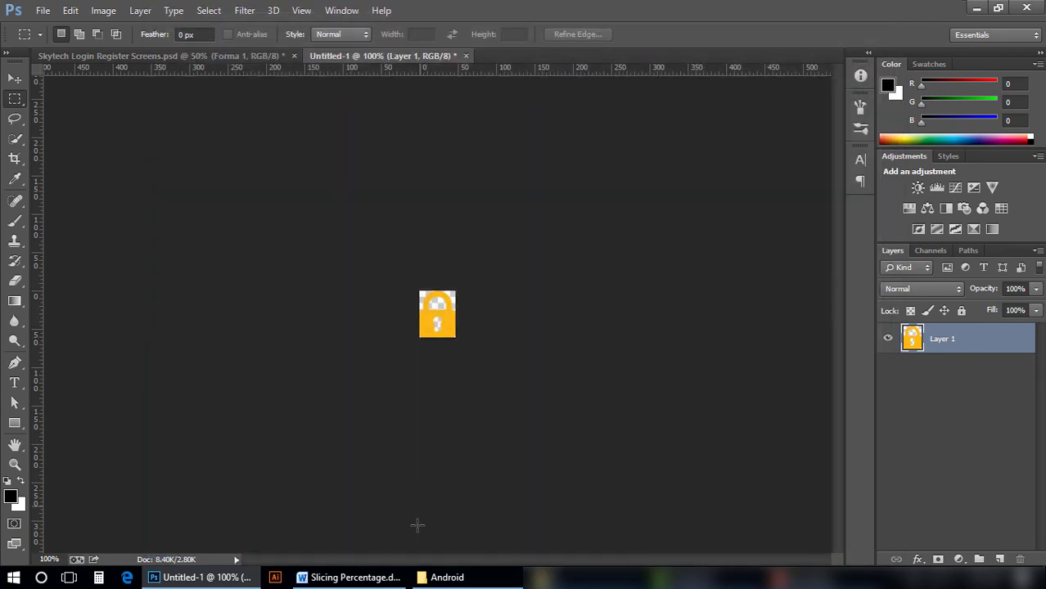
- In File Explorer, inspect the XXHDPI, XXXHDPI and HDPI folders for password-icon.png
left_click(425, 576)
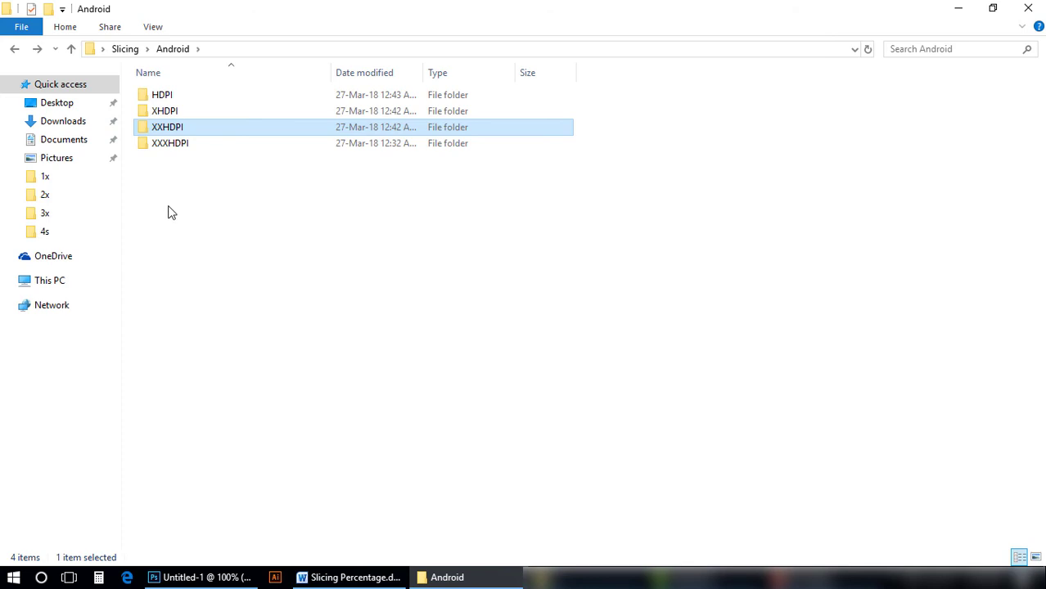
double_click(193, 129)
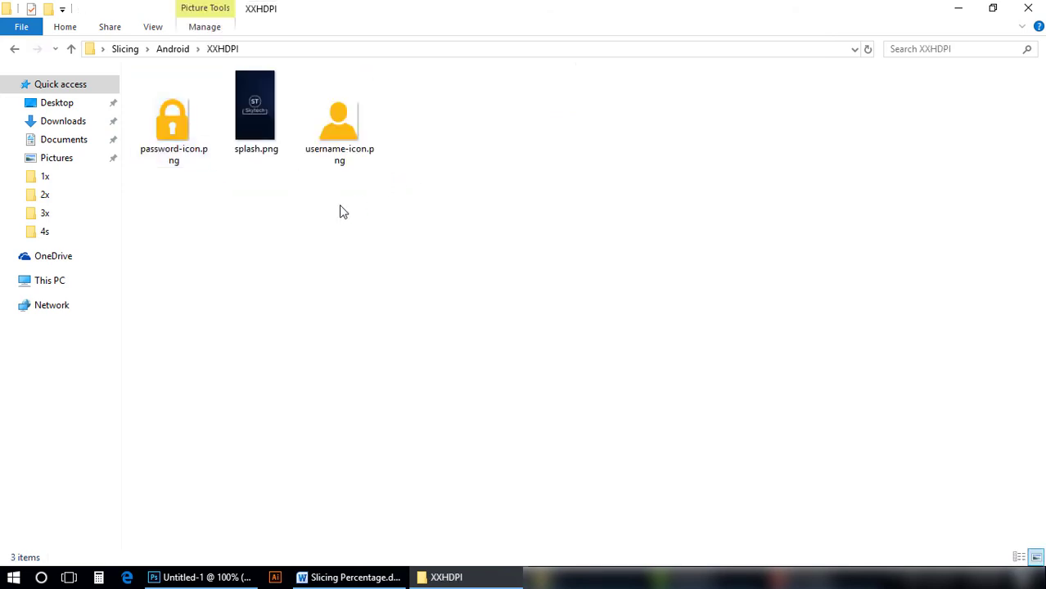
left_click(13, 49)
double_click(195, 145)
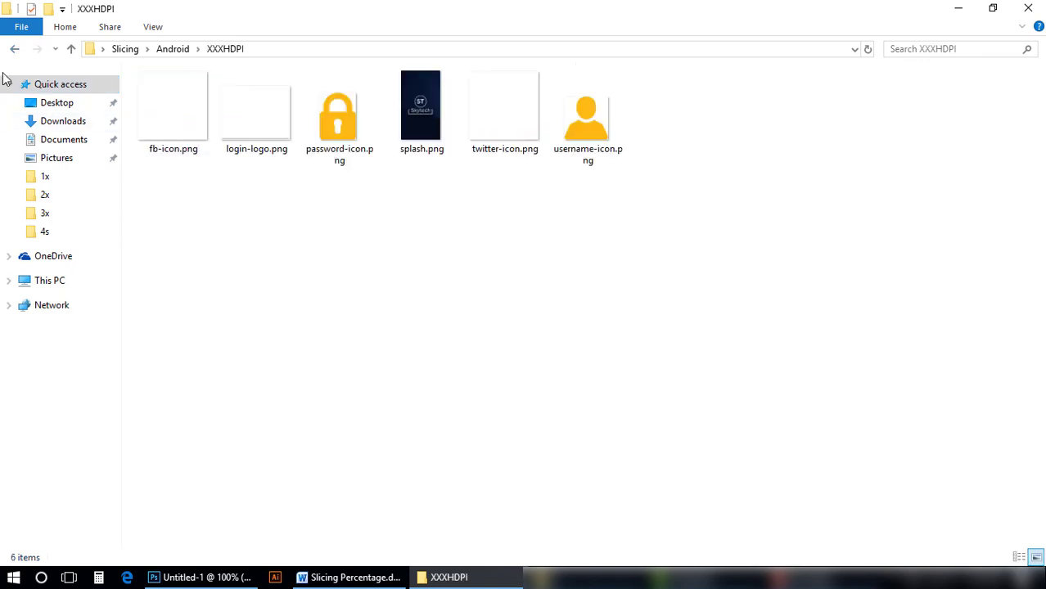
left_click(13, 49)
double_click(199, 98)
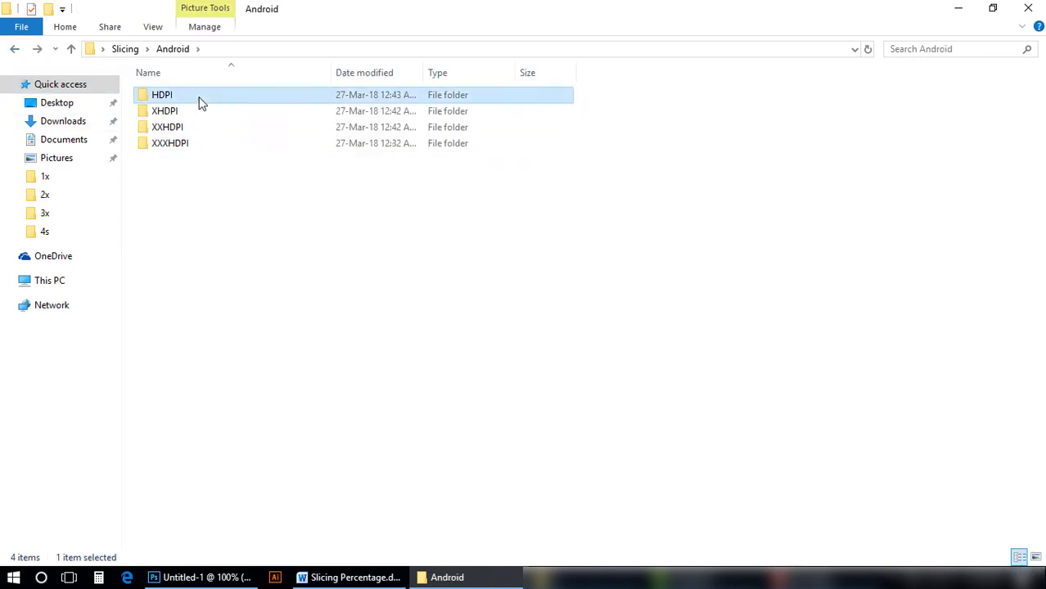
left_click(13, 50)
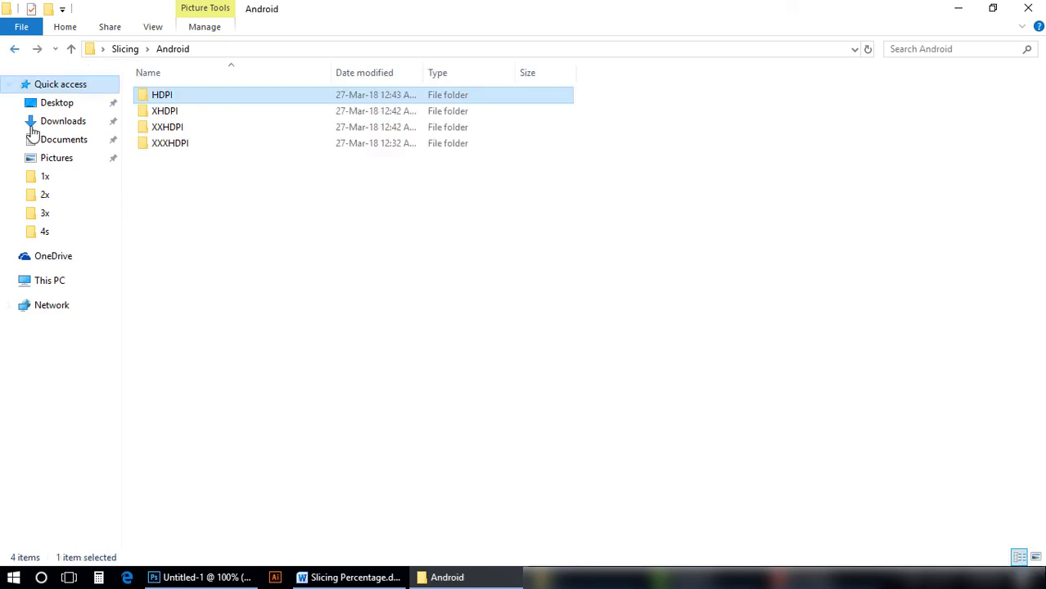
left_click(14, 51)
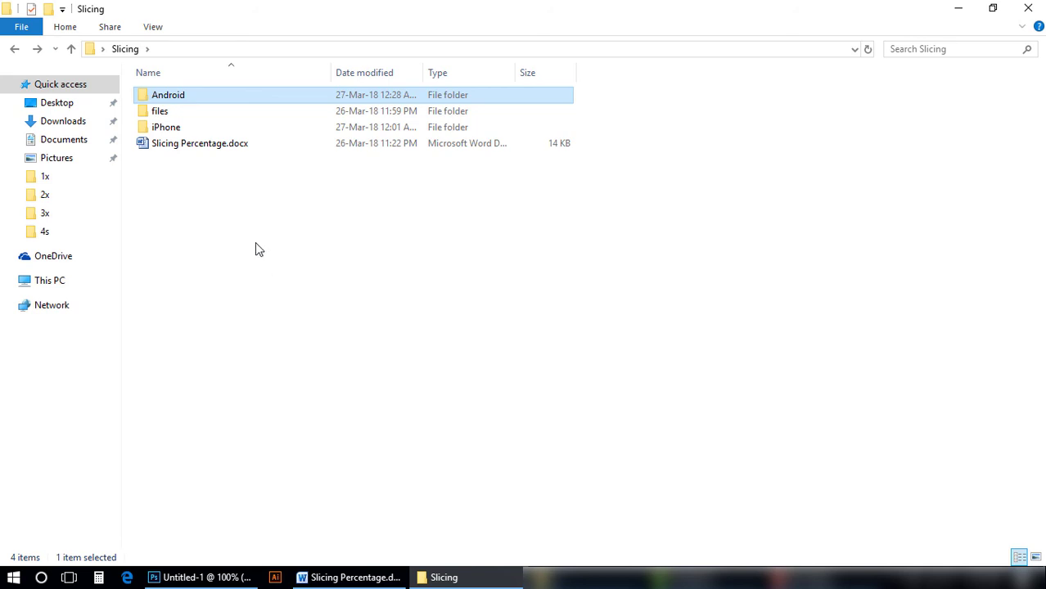
- Reopen the Android folder, then bring the Slicing Percentage document forward and scroll to its top
double_click(192, 98)
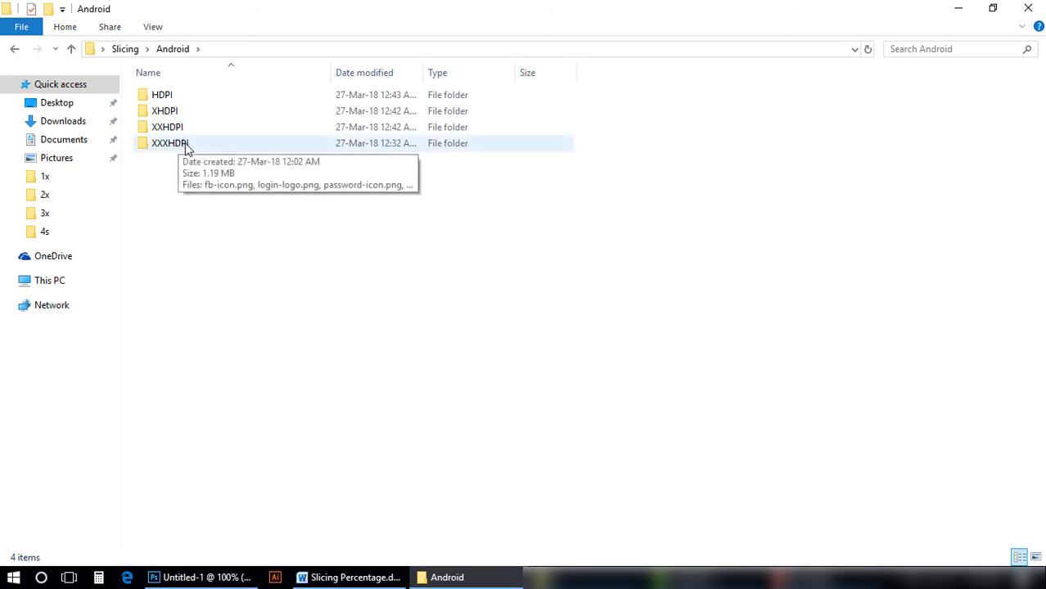
left_click(354, 580)
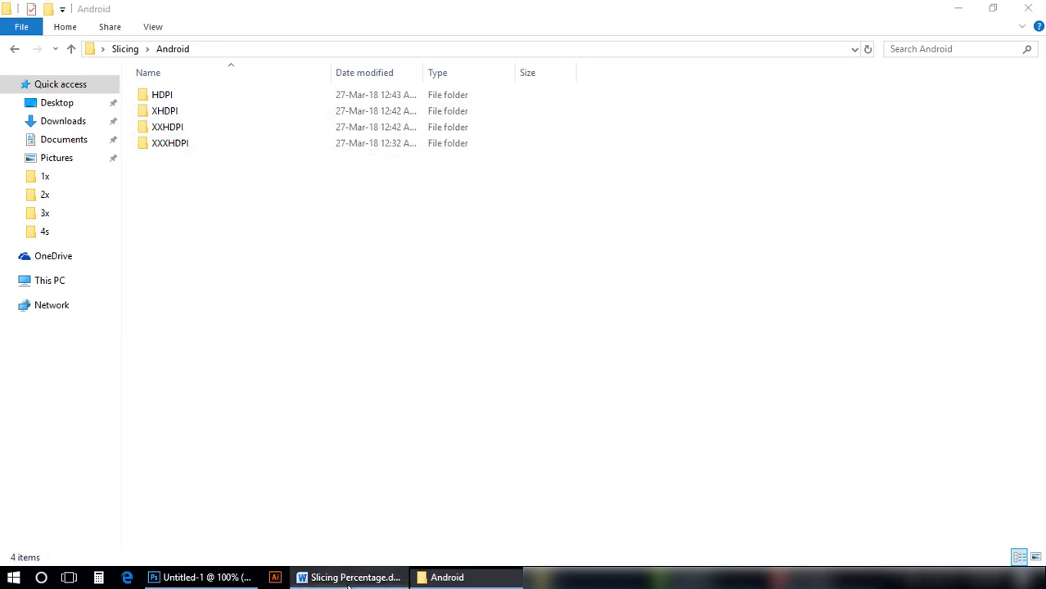
scroll(298, 455, "up", 1)
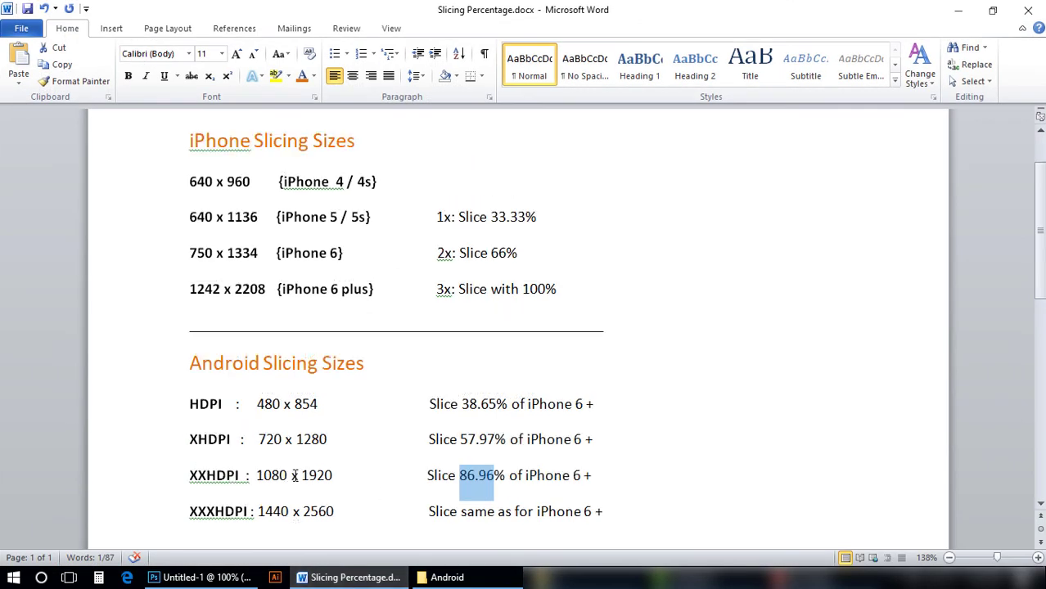